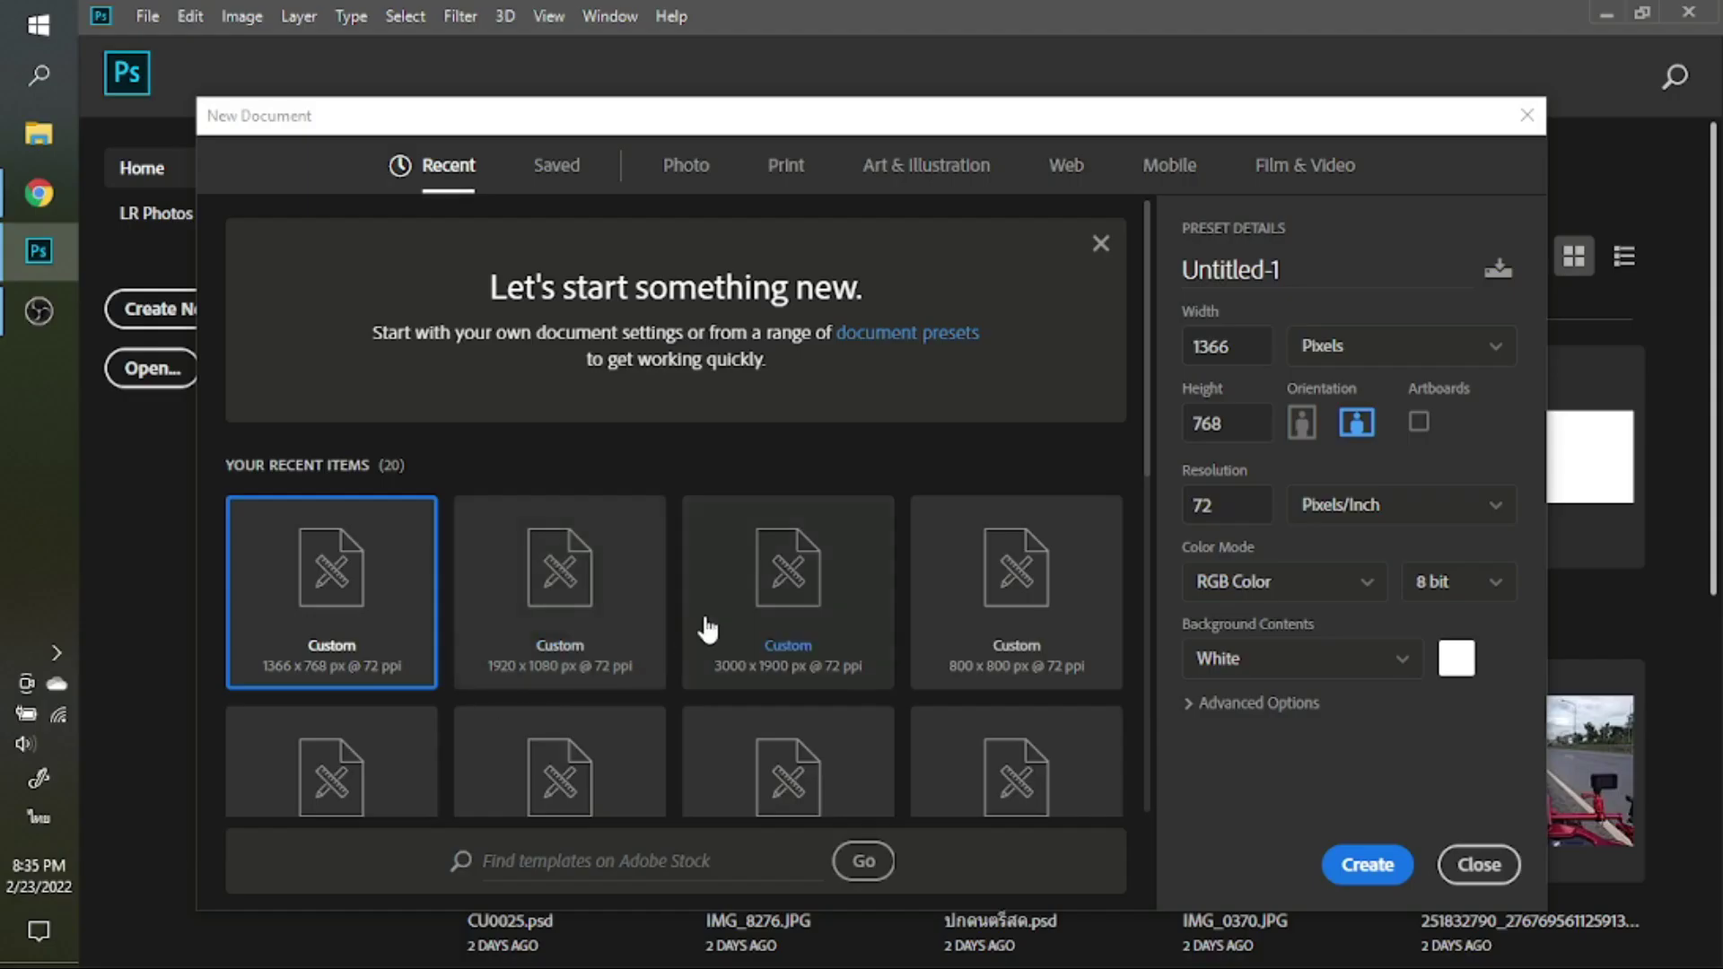
# Create a 3000×1900 px document and unlock its Background layer
pyautogui.click(790, 597)
pyautogui.press('Escape')
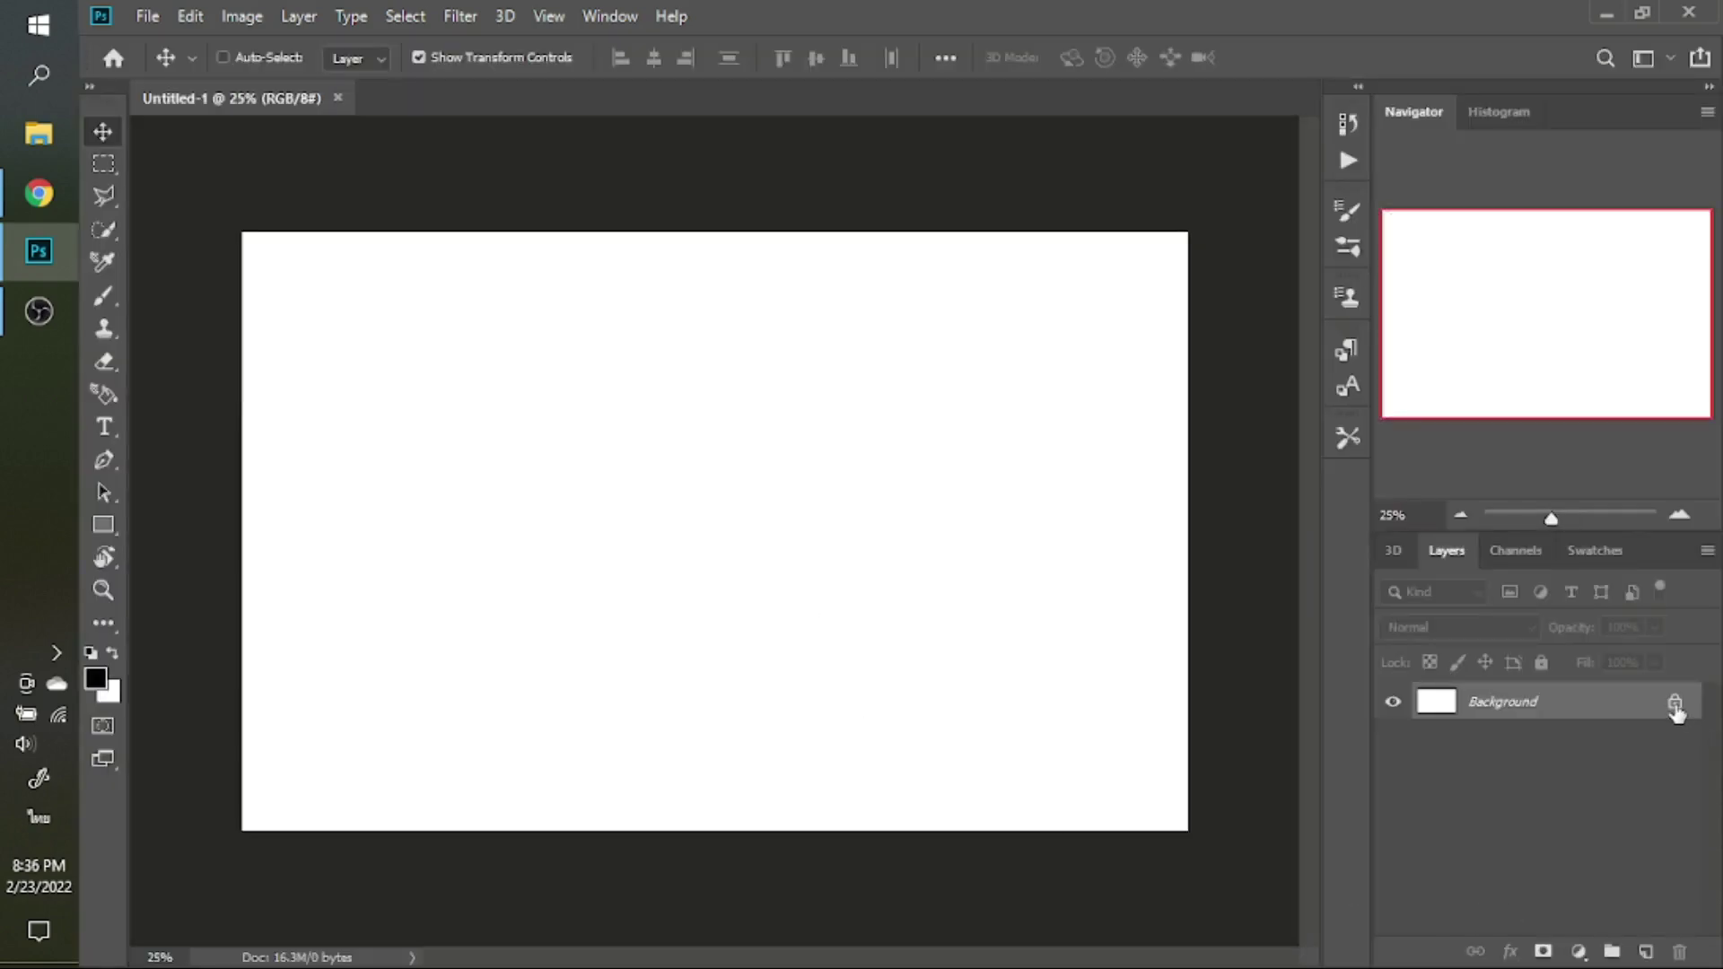
pyautogui.click(1675, 701)
# Add a line of Thai text on the left side of the canvas
pyautogui.press('t')
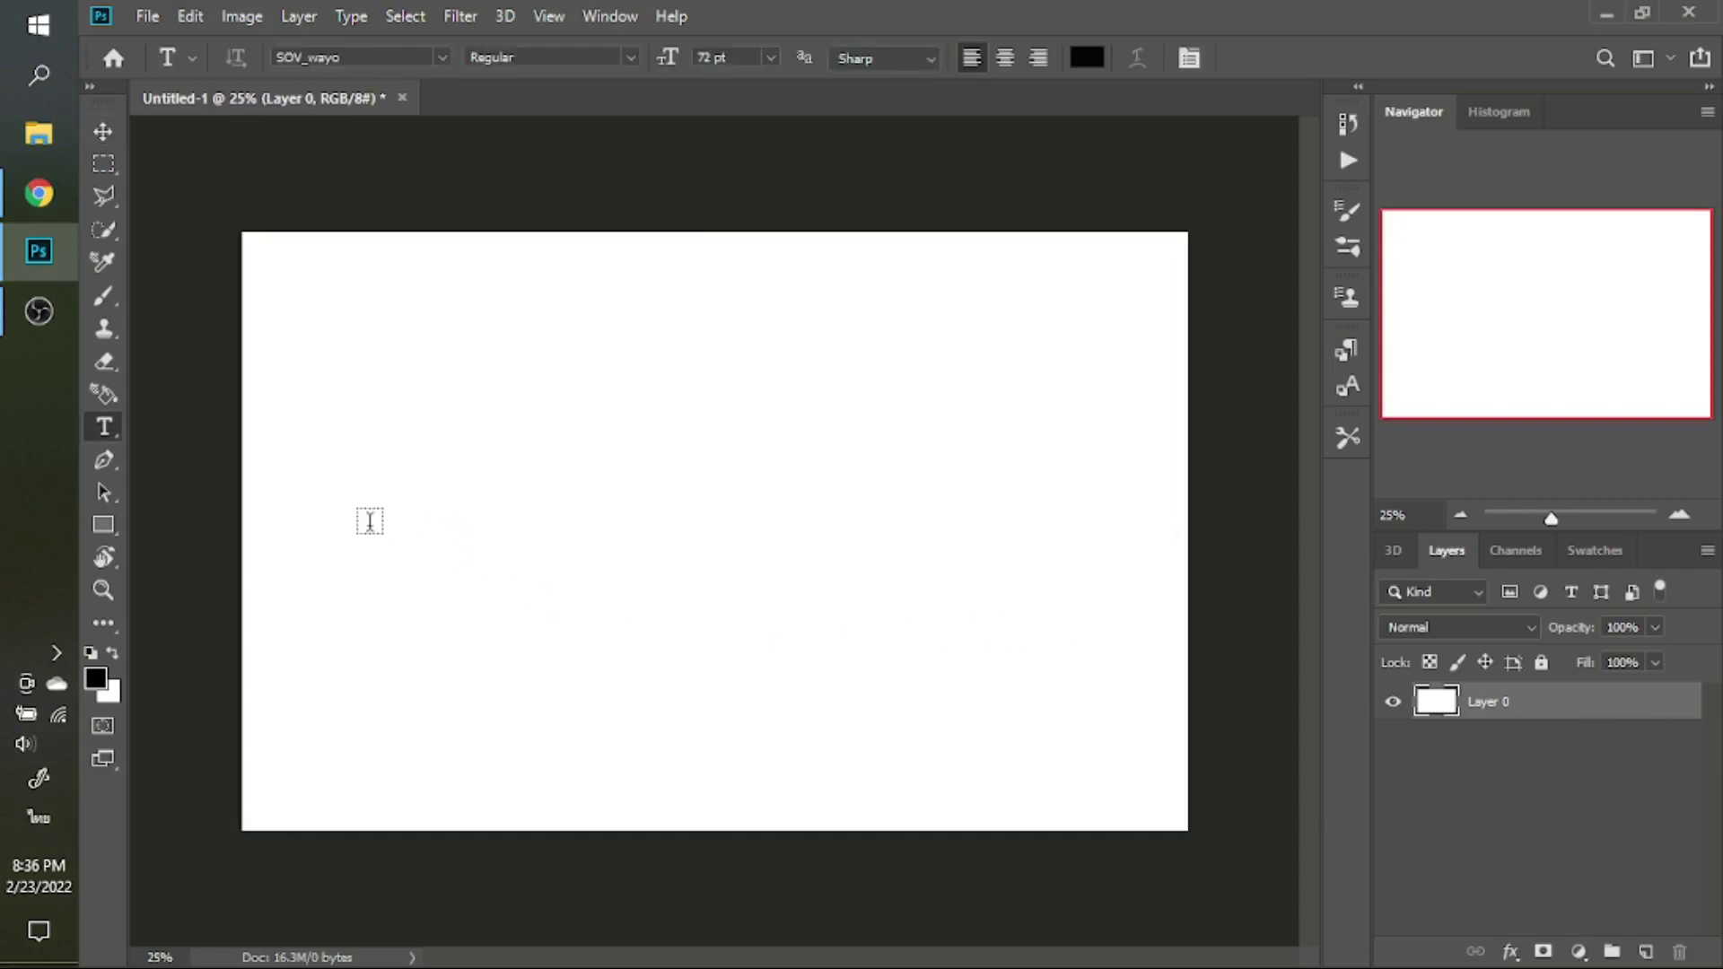
pyautogui.click(370, 521)
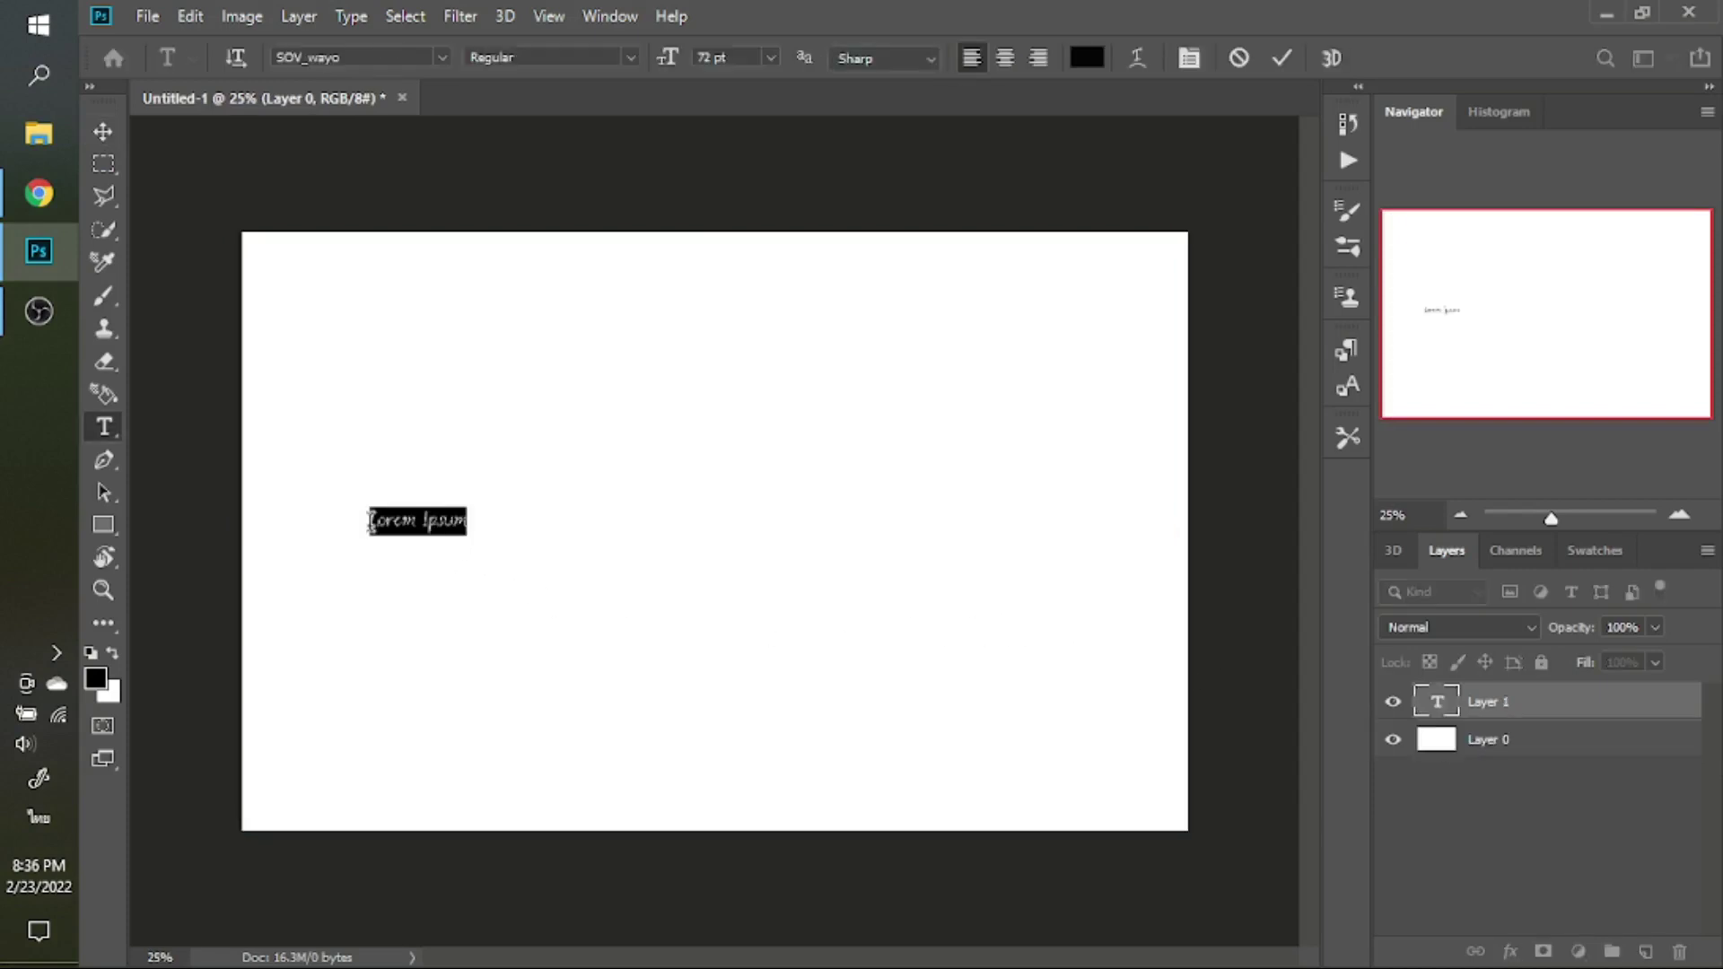
pyautogui.write('ั')
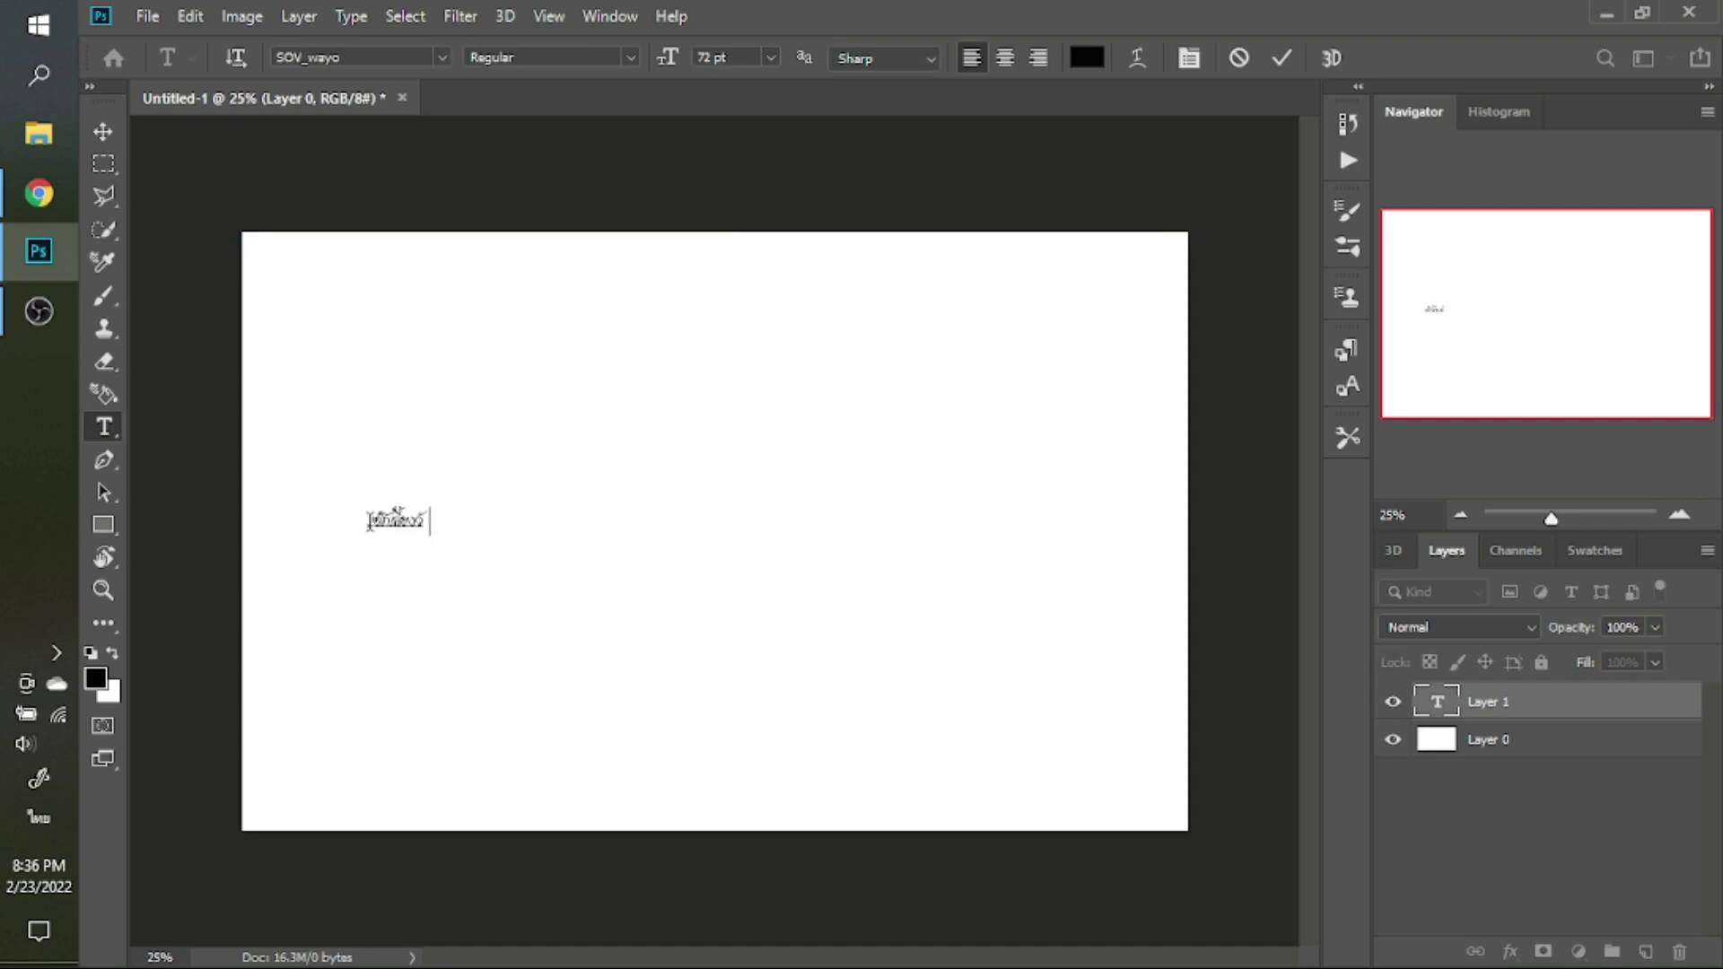
pyautogui.press('ctrl')
# Scale the Thai text up to about 513 pt and preview fonts with the arrow keys
pyautogui.moveTo(431, 545); pyautogui.dragTo(821, 664)
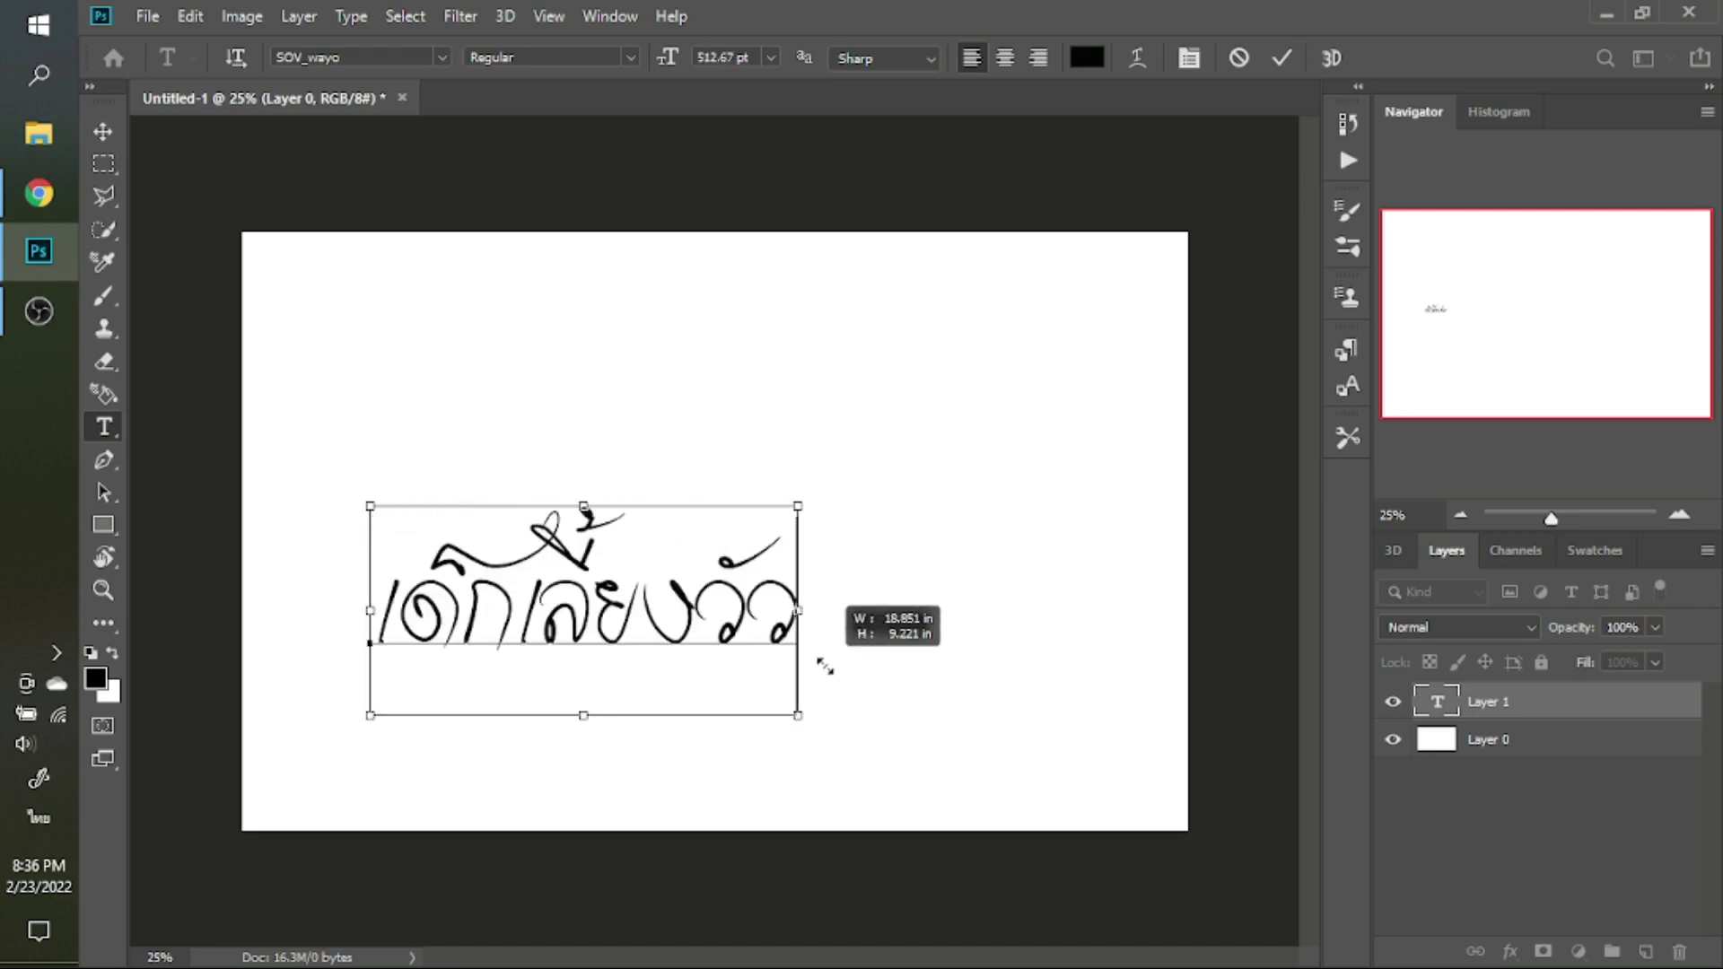
pyautogui.hotkey('ctrl', 'a')
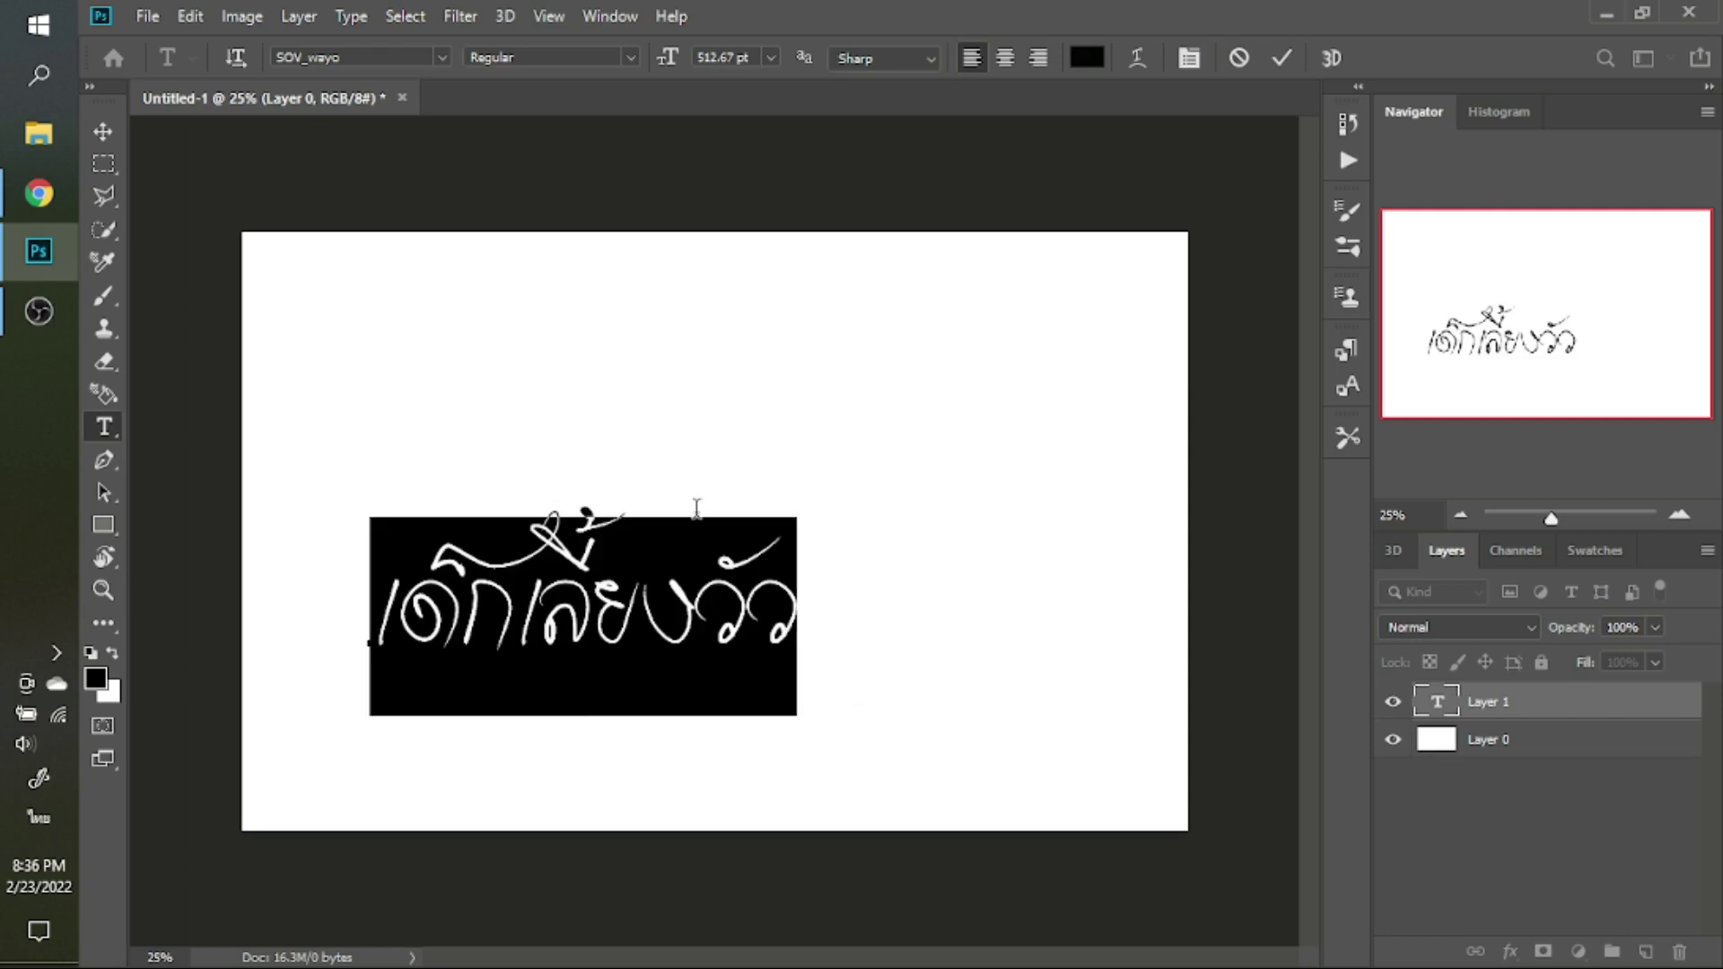
pyautogui.click(380, 58)
pyautogui.press('Up')
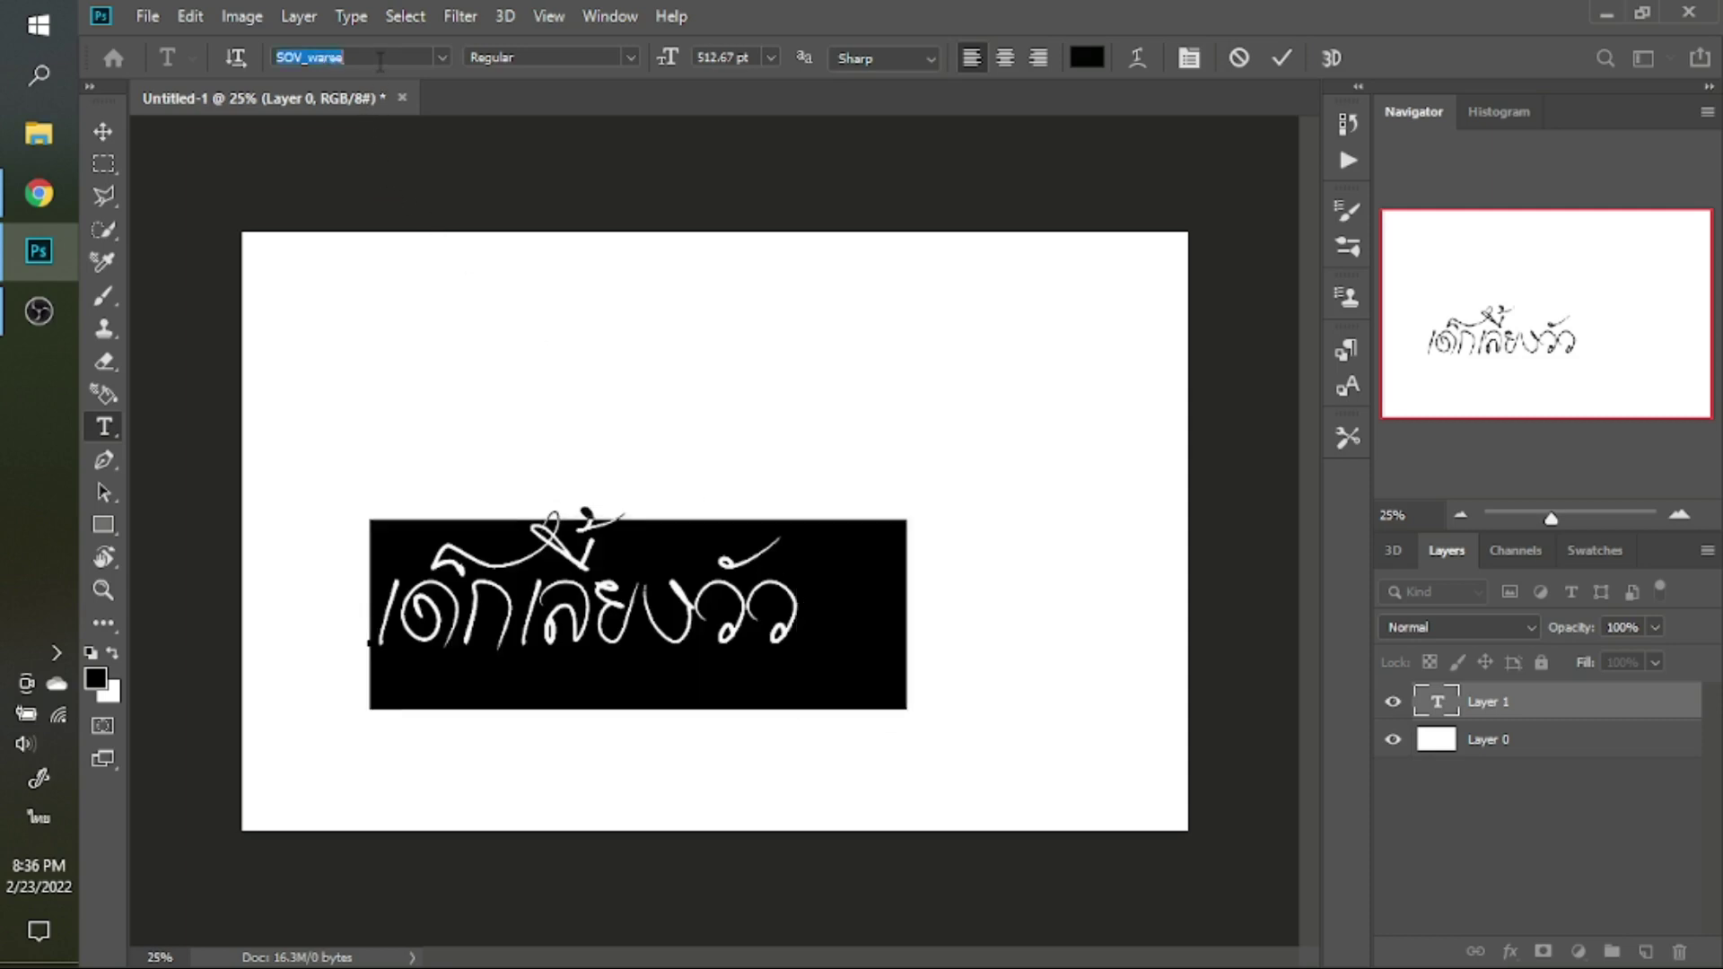
pyautogui.press('Down')
pyautogui.press('Down')
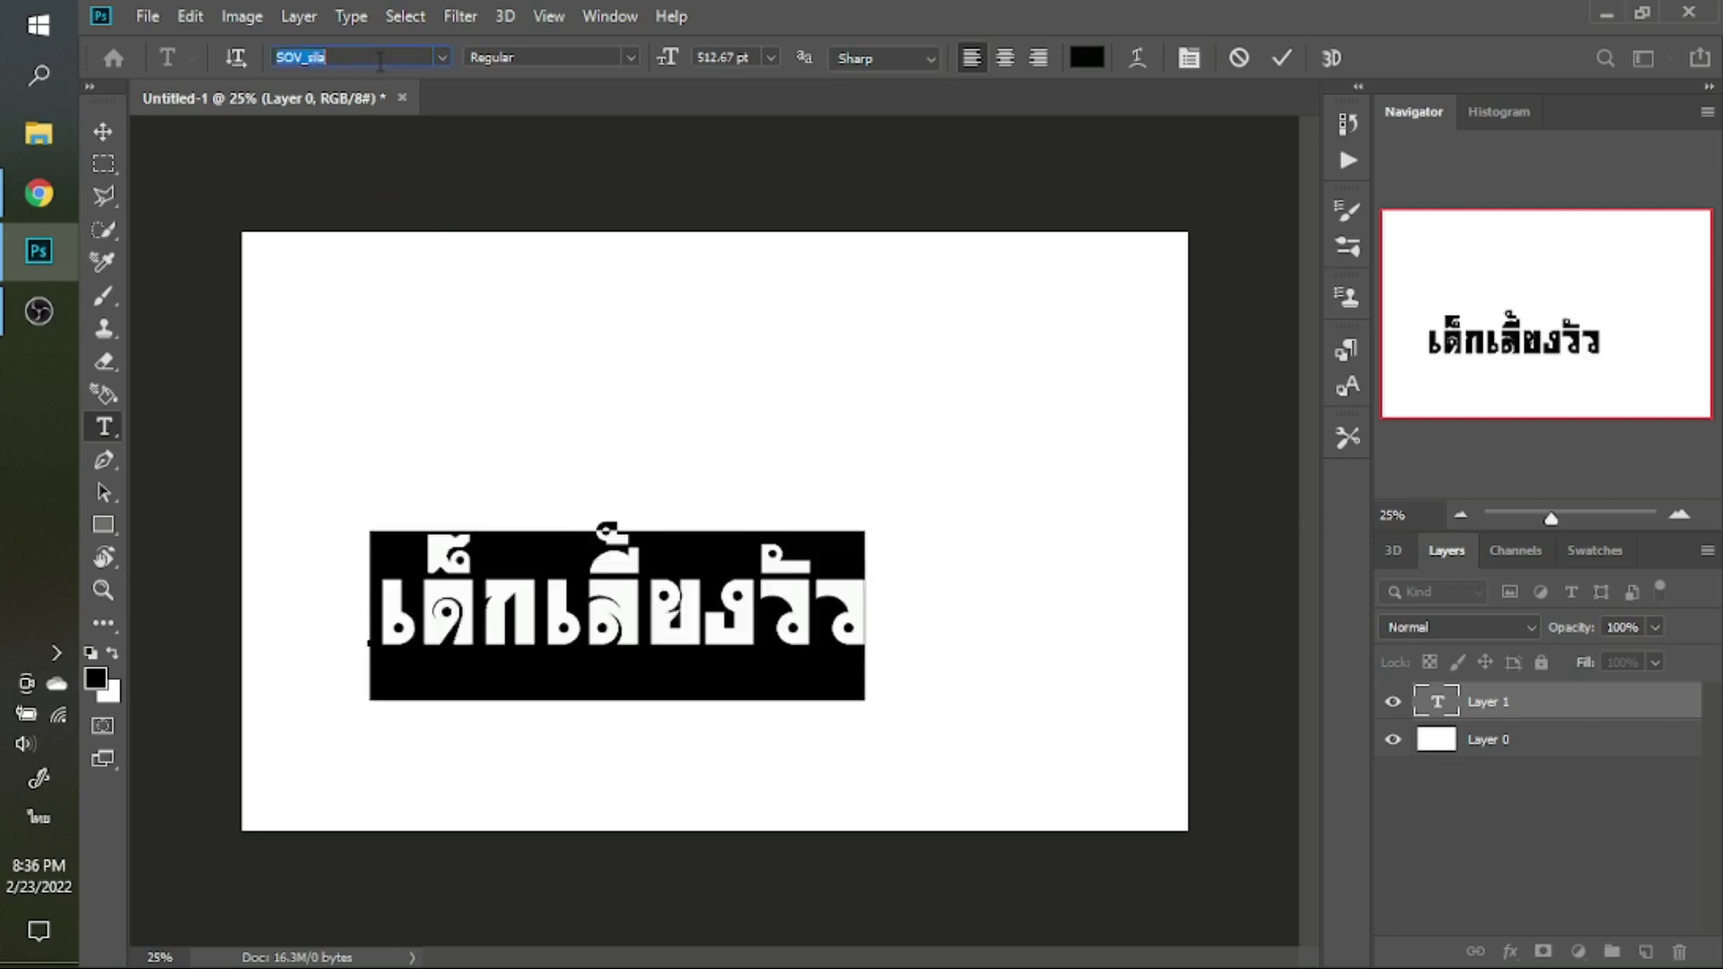
pyautogui.press('Down')
pyautogui.press('Down')
pyautogui.press('Down')
pyautogui.press('Down')
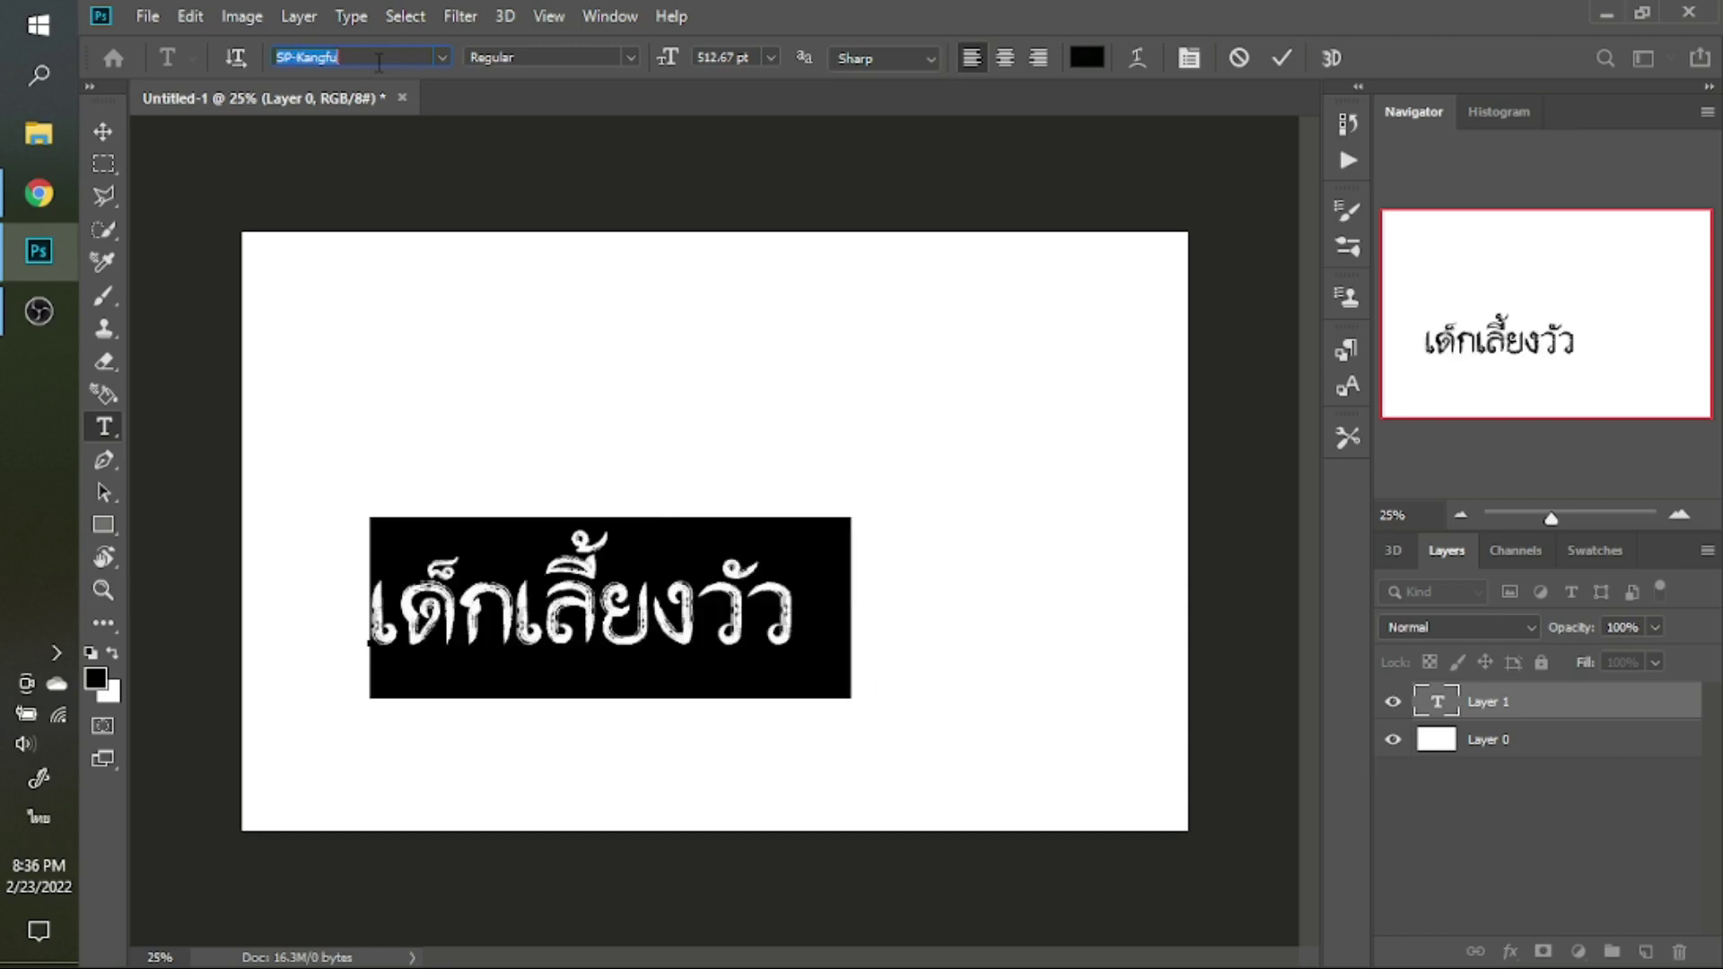
pyautogui.press('Down')
pyautogui.press('Down')
pyautogui.press('Down')
pyautogui.press('Down')
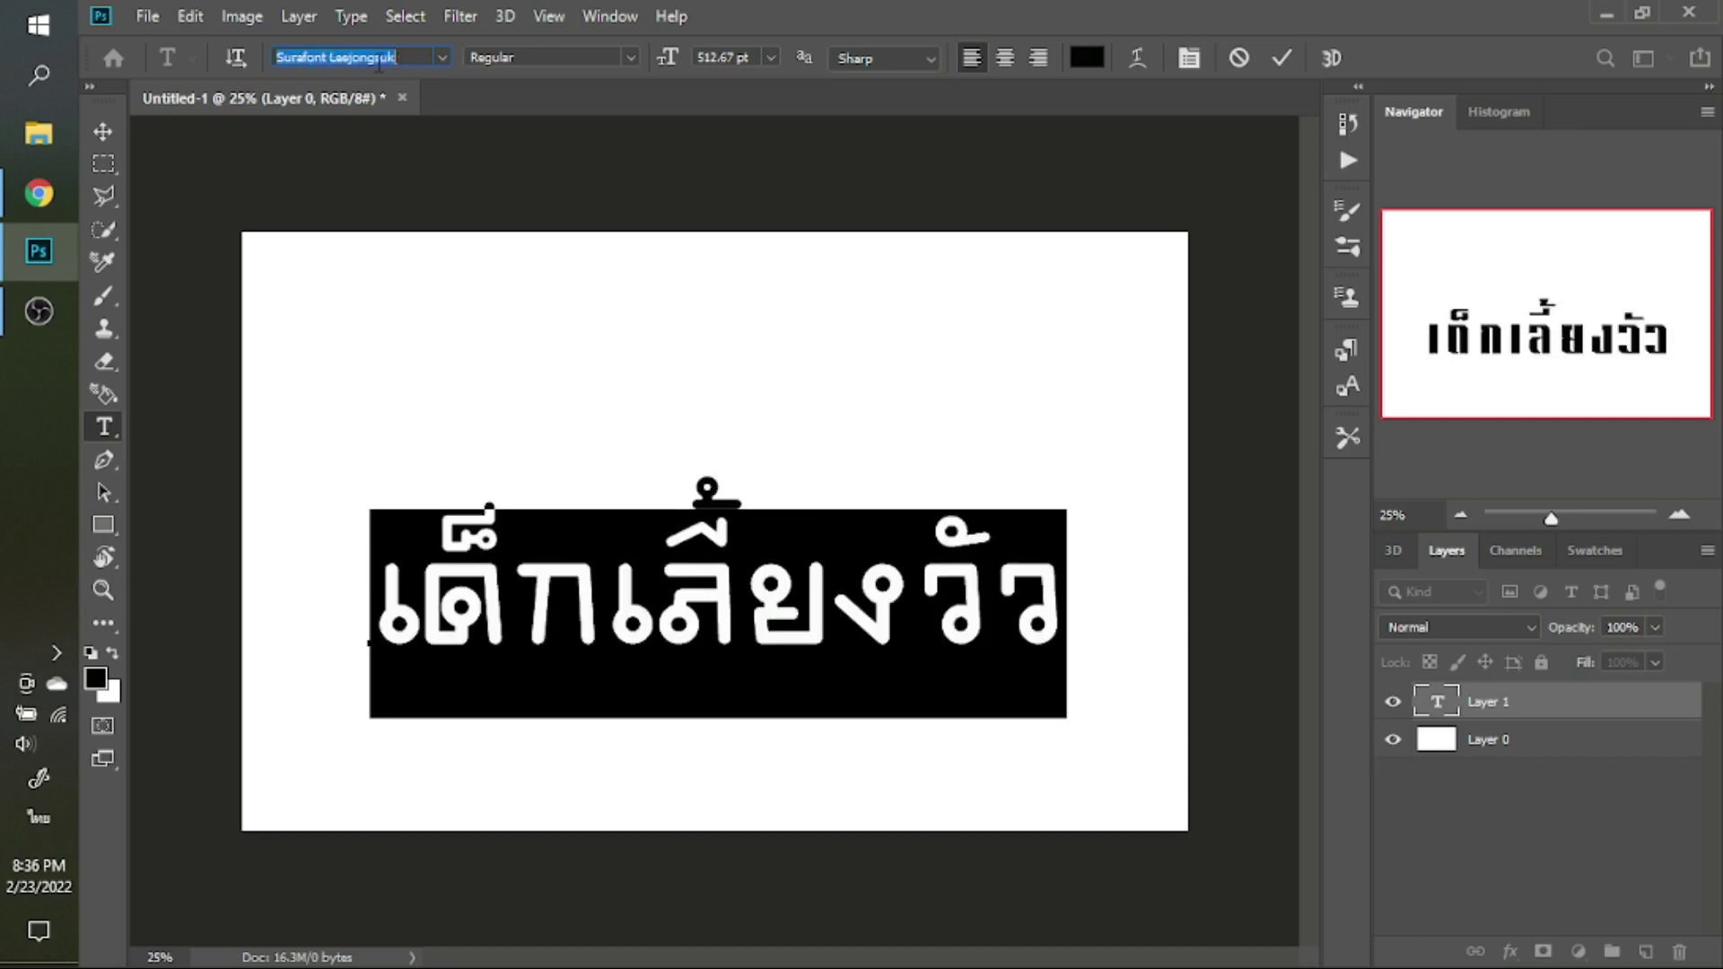
pyautogui.press('Down')
pyautogui.press('Down')
pyautogui.press('Down')
pyautogui.press('Down')
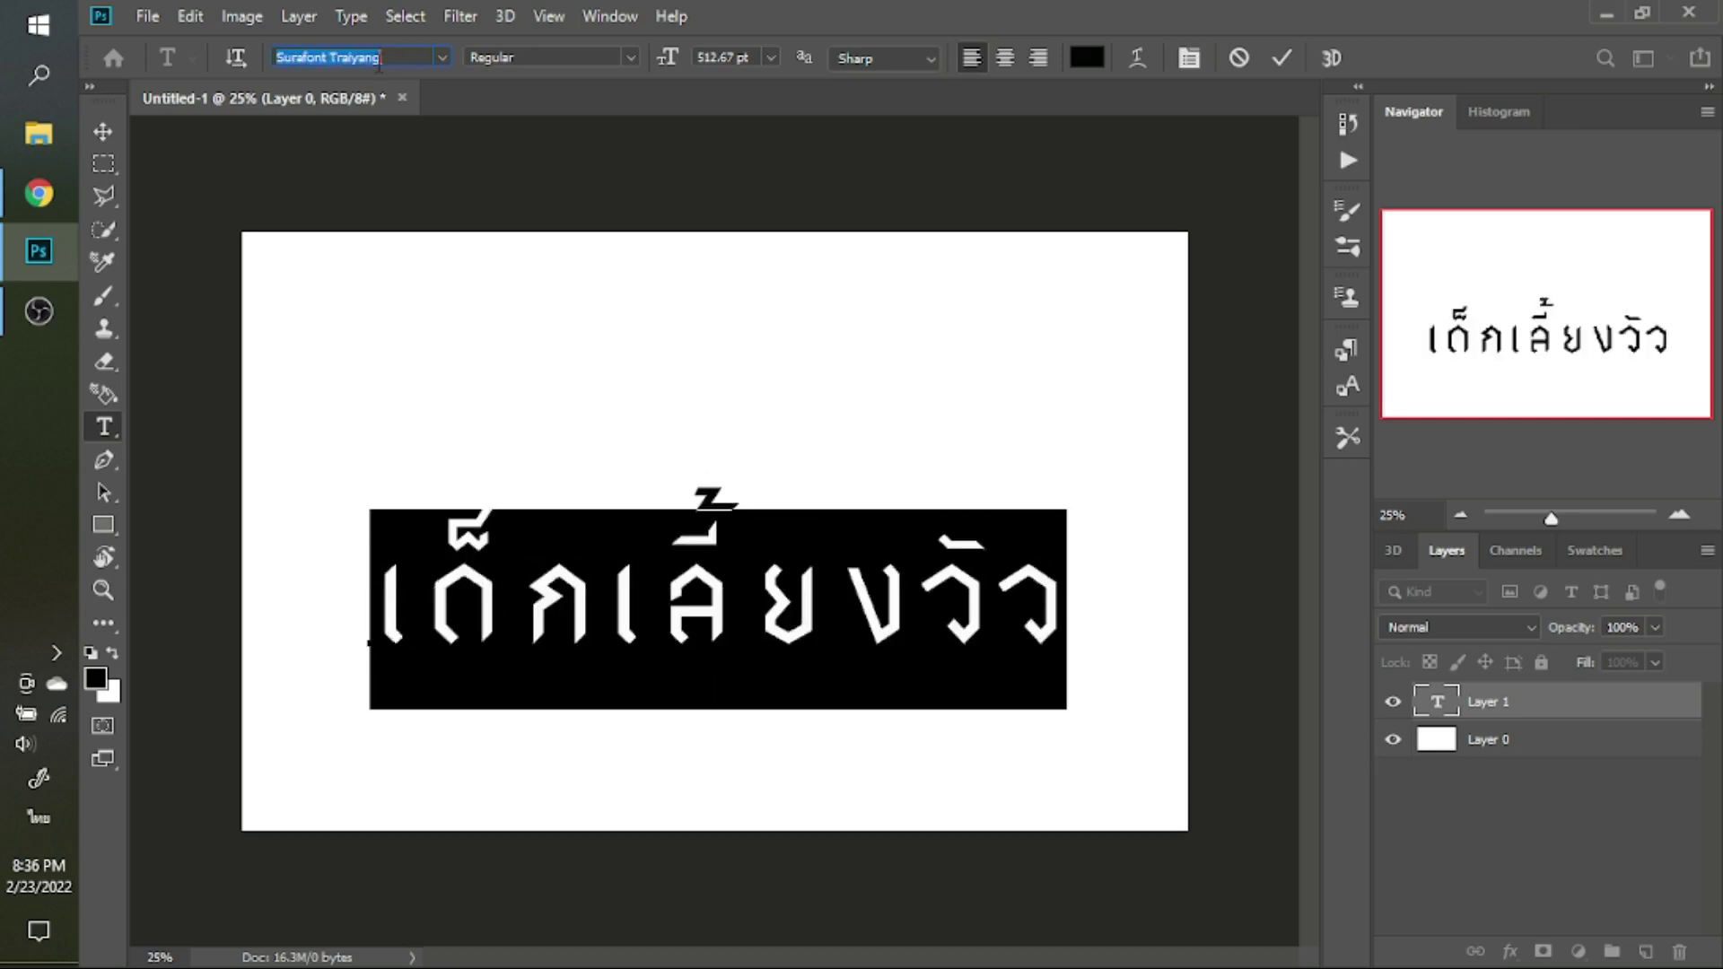
pyautogui.press('Down')
pyautogui.press('Down')
pyautogui.press('Down')
pyautogui.press('Down')
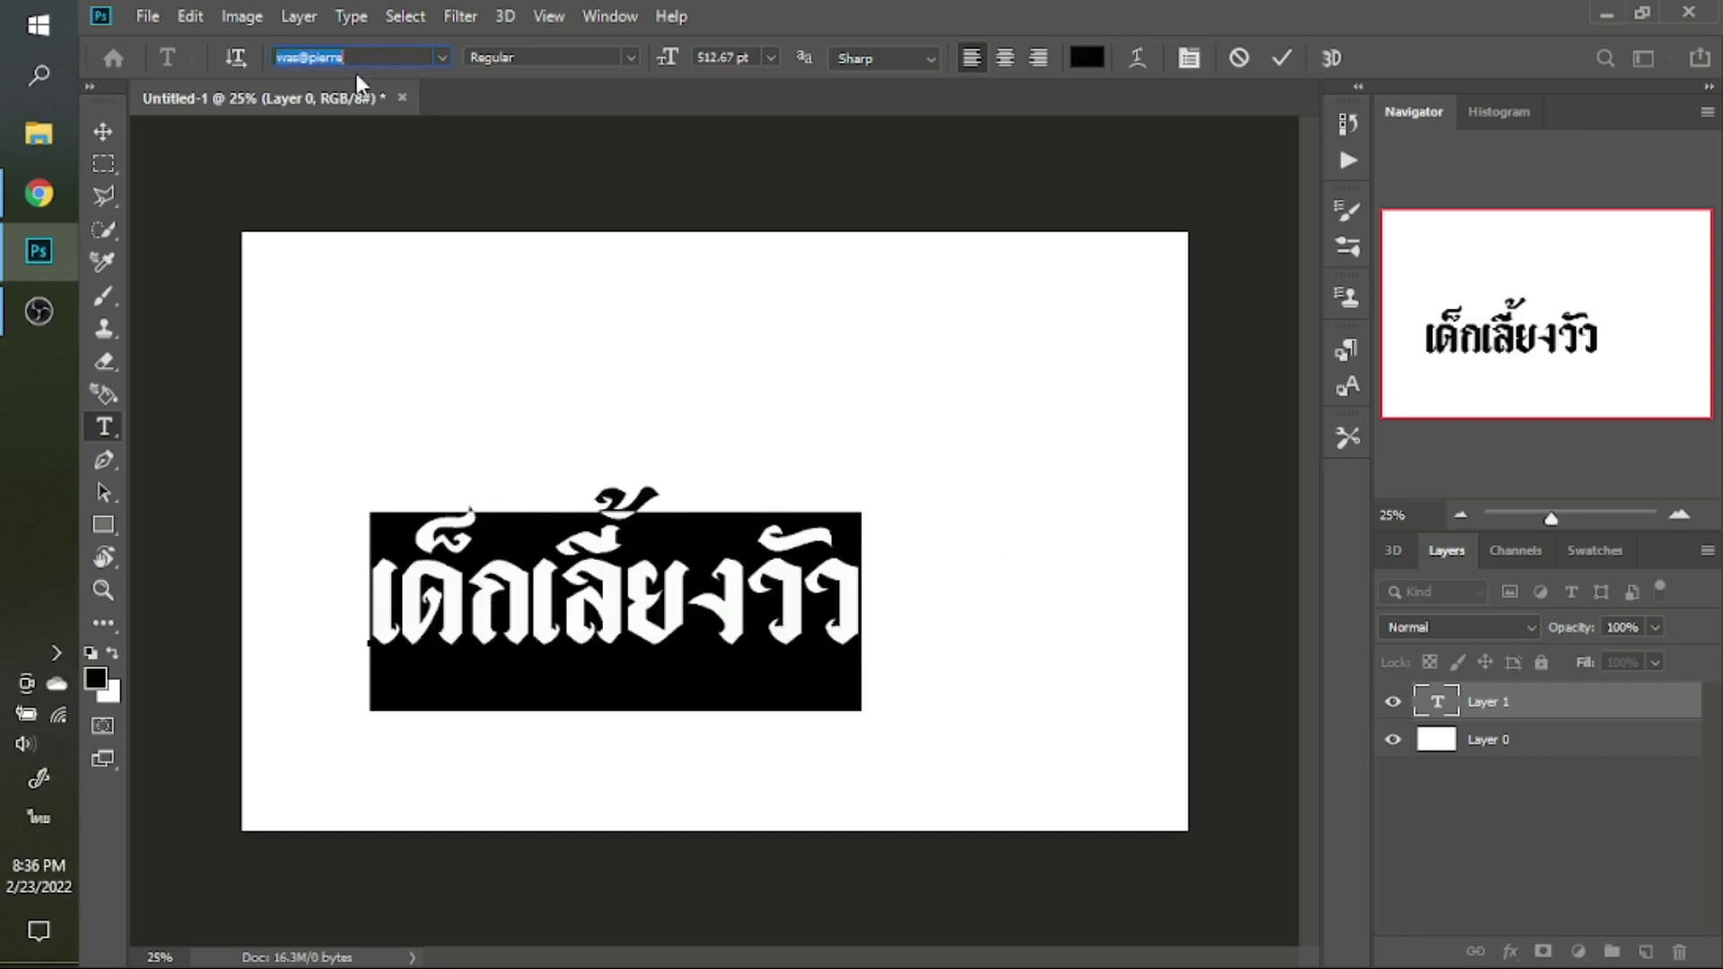
pyautogui.press('Down')
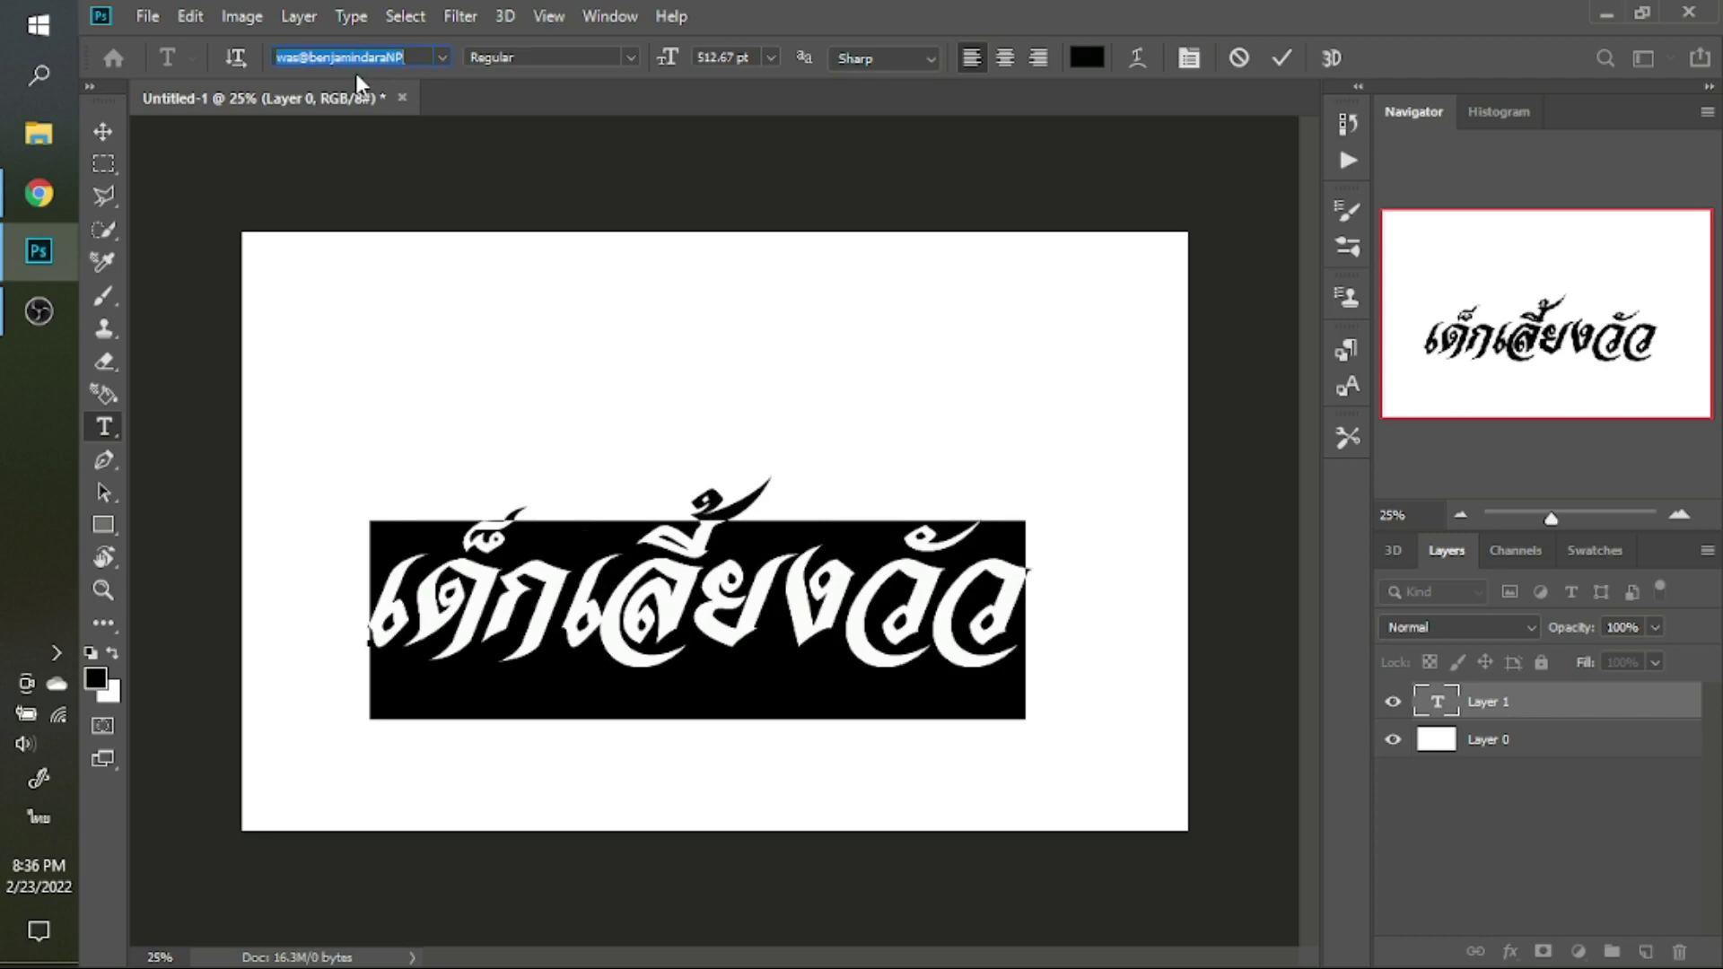
# Set the Thai text in the sd prostreet2 font and commit it
pyautogui.click(444, 56)
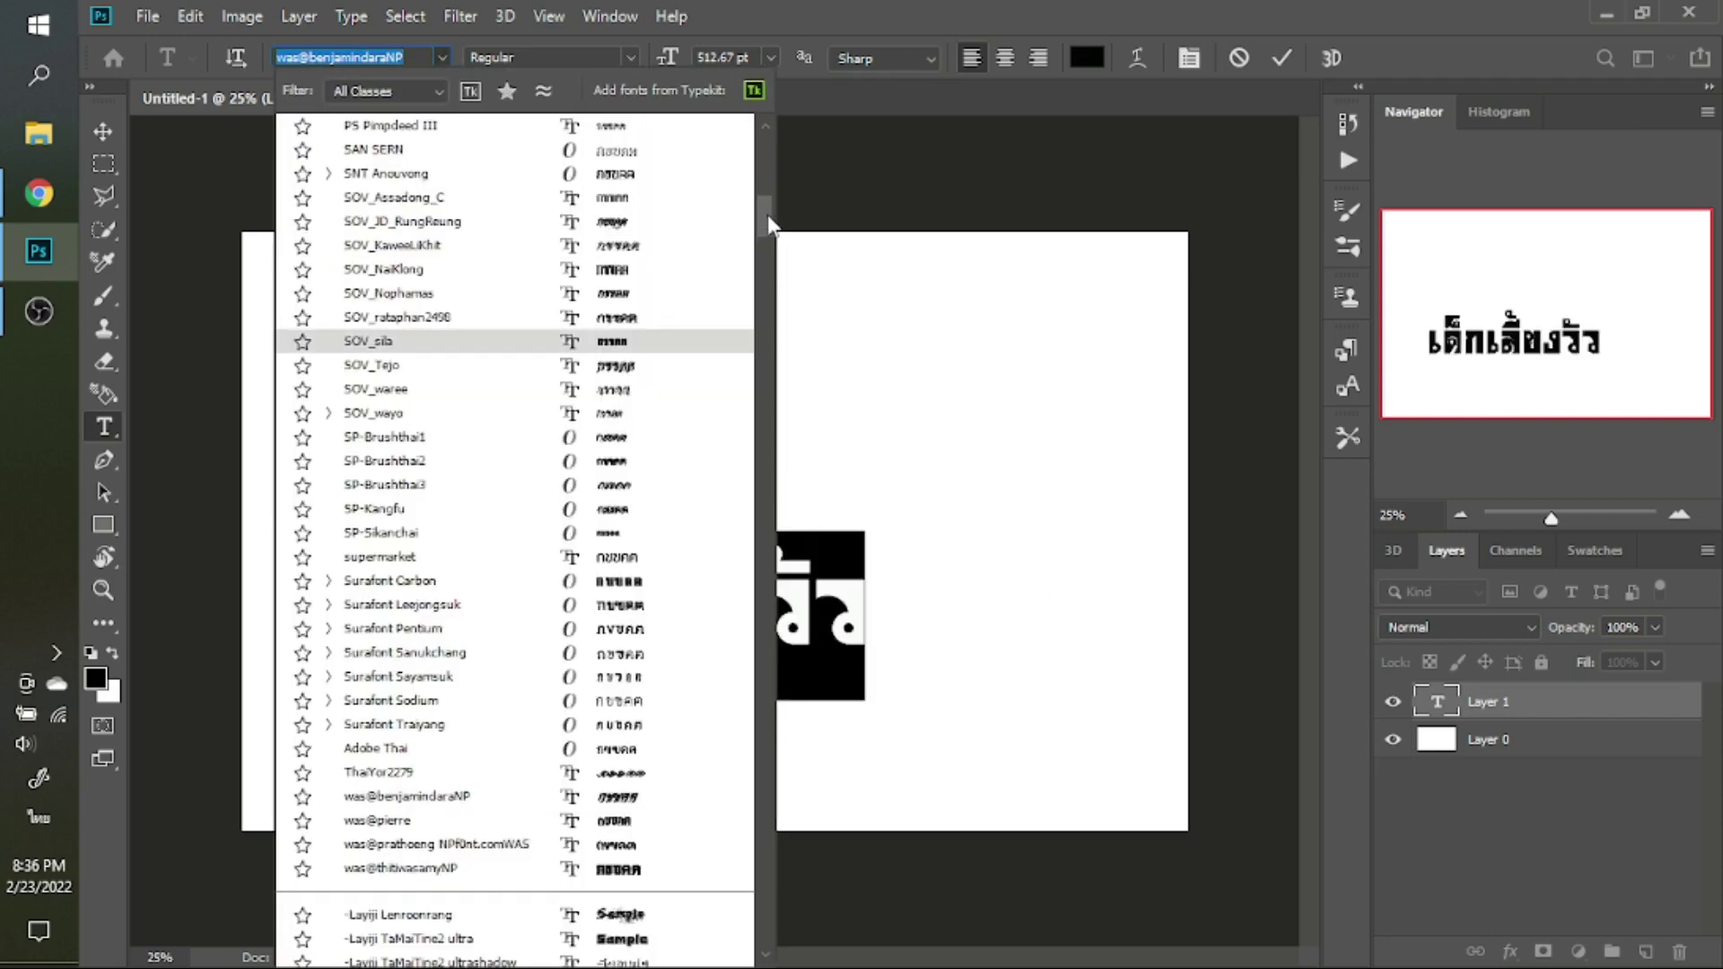
pyautogui.scroll(1, 772, 224)
pyautogui.scroll(8, 749, 103)
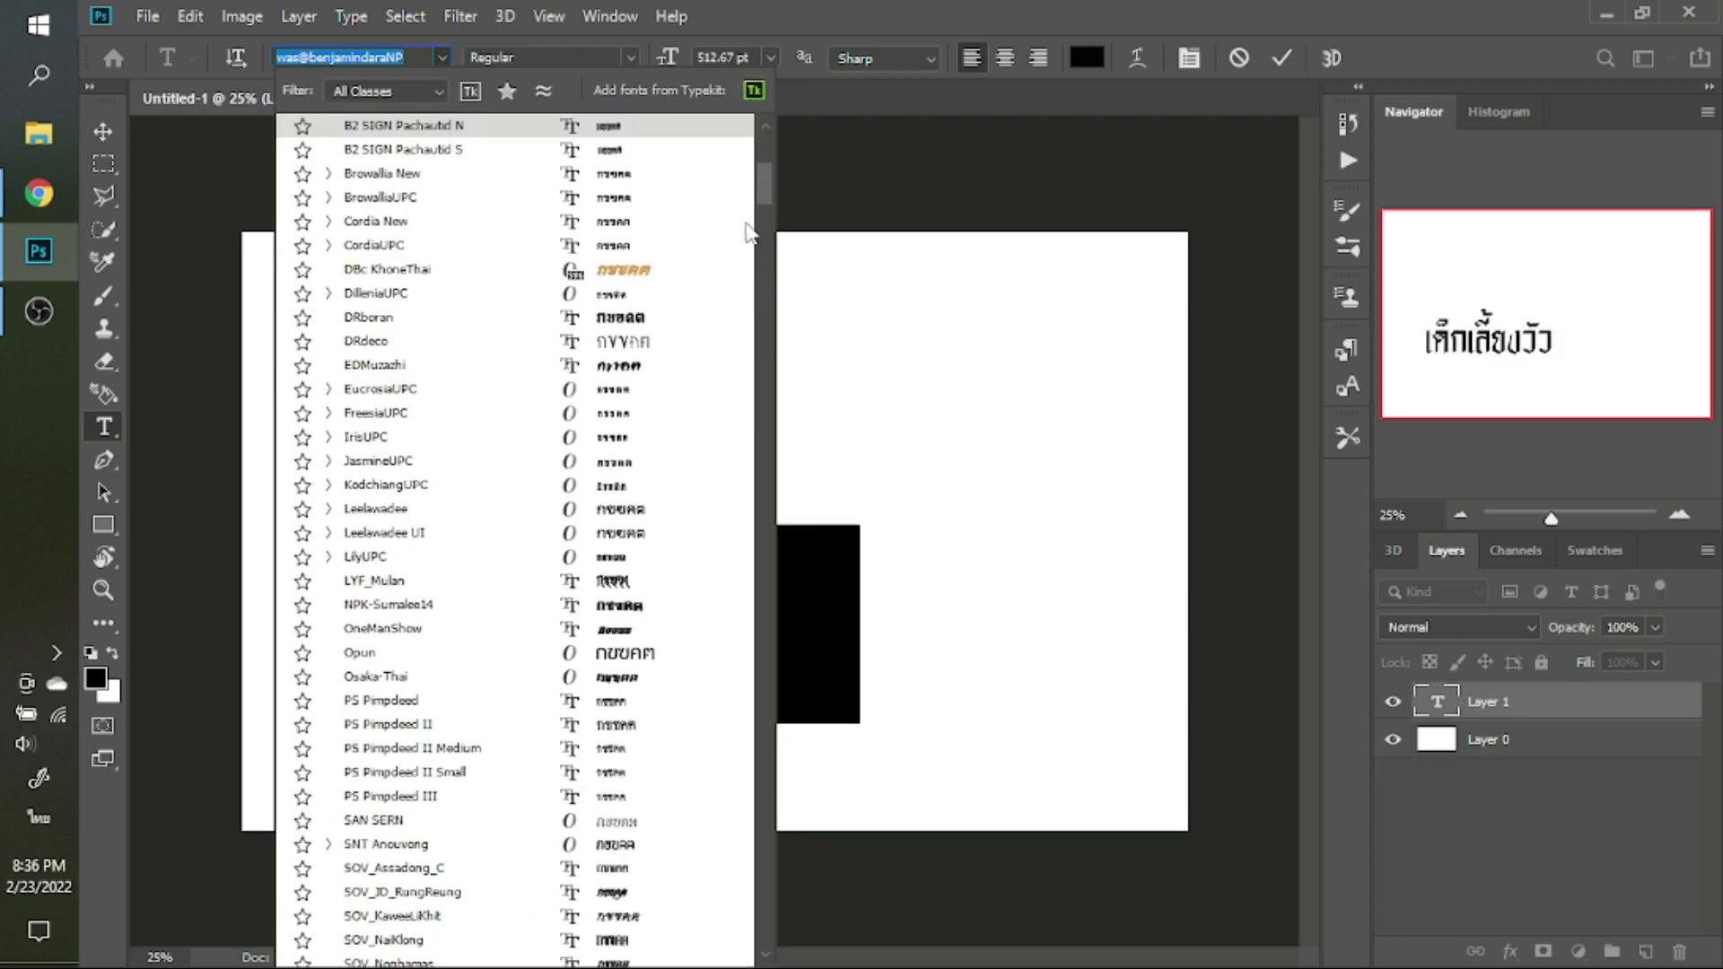
pyautogui.moveTo(761, 180); pyautogui.dragTo(756, 135)
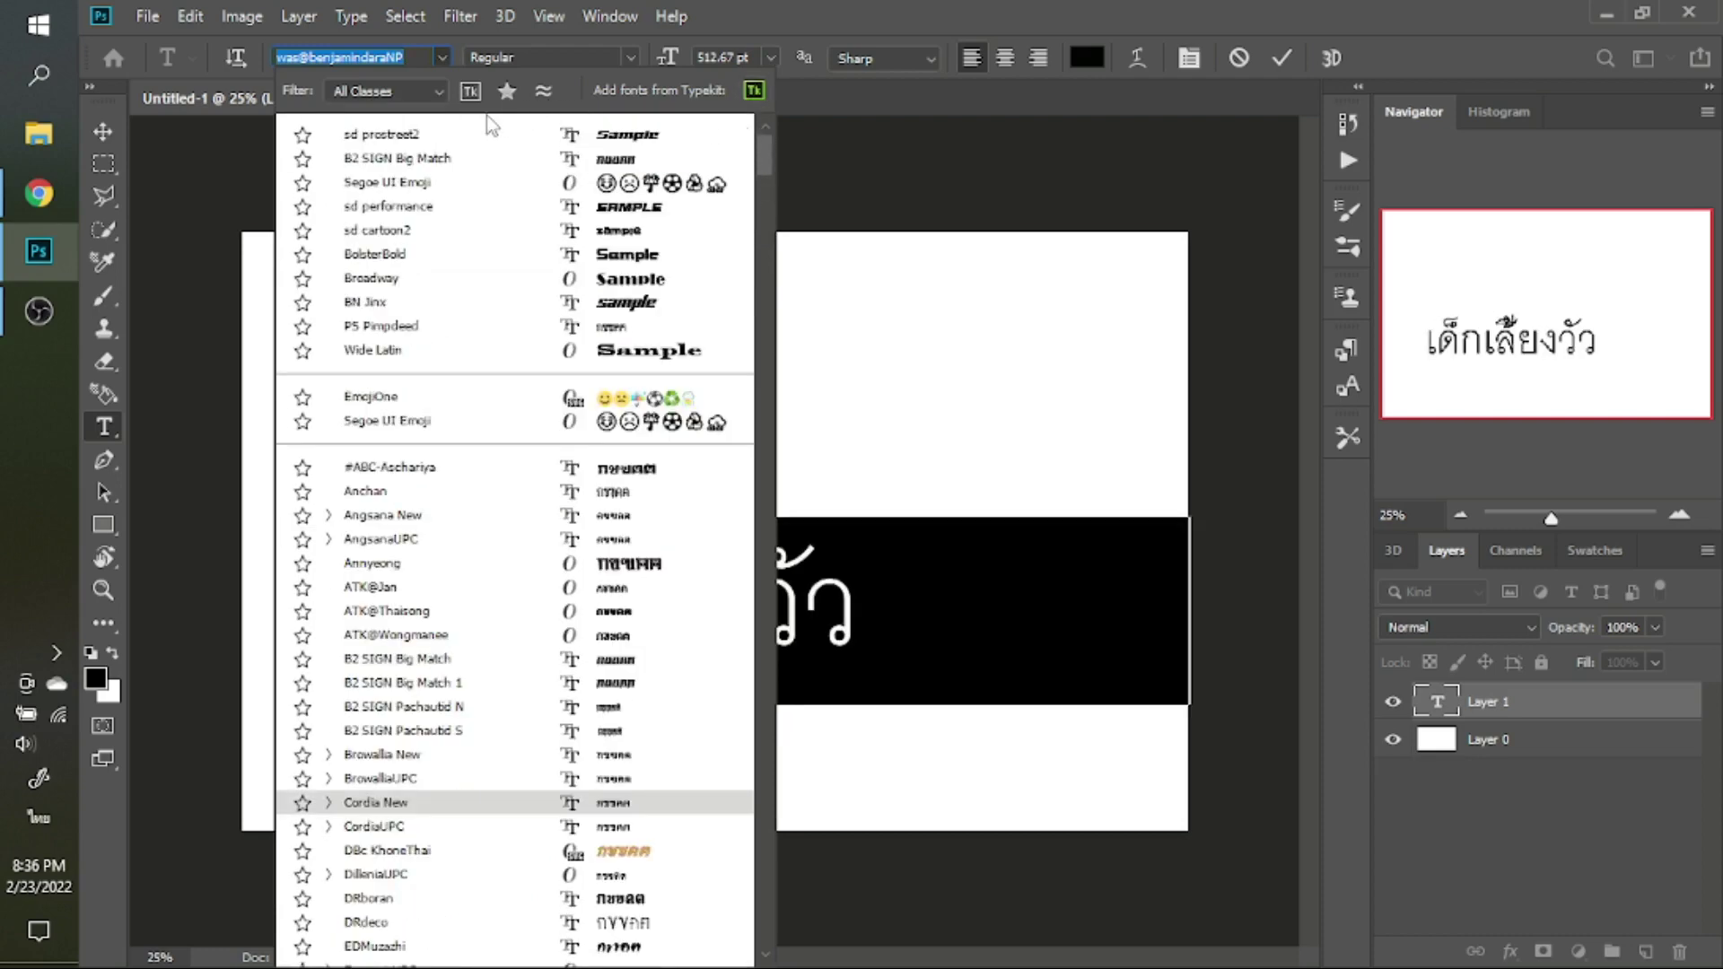
pyautogui.click(423, 136)
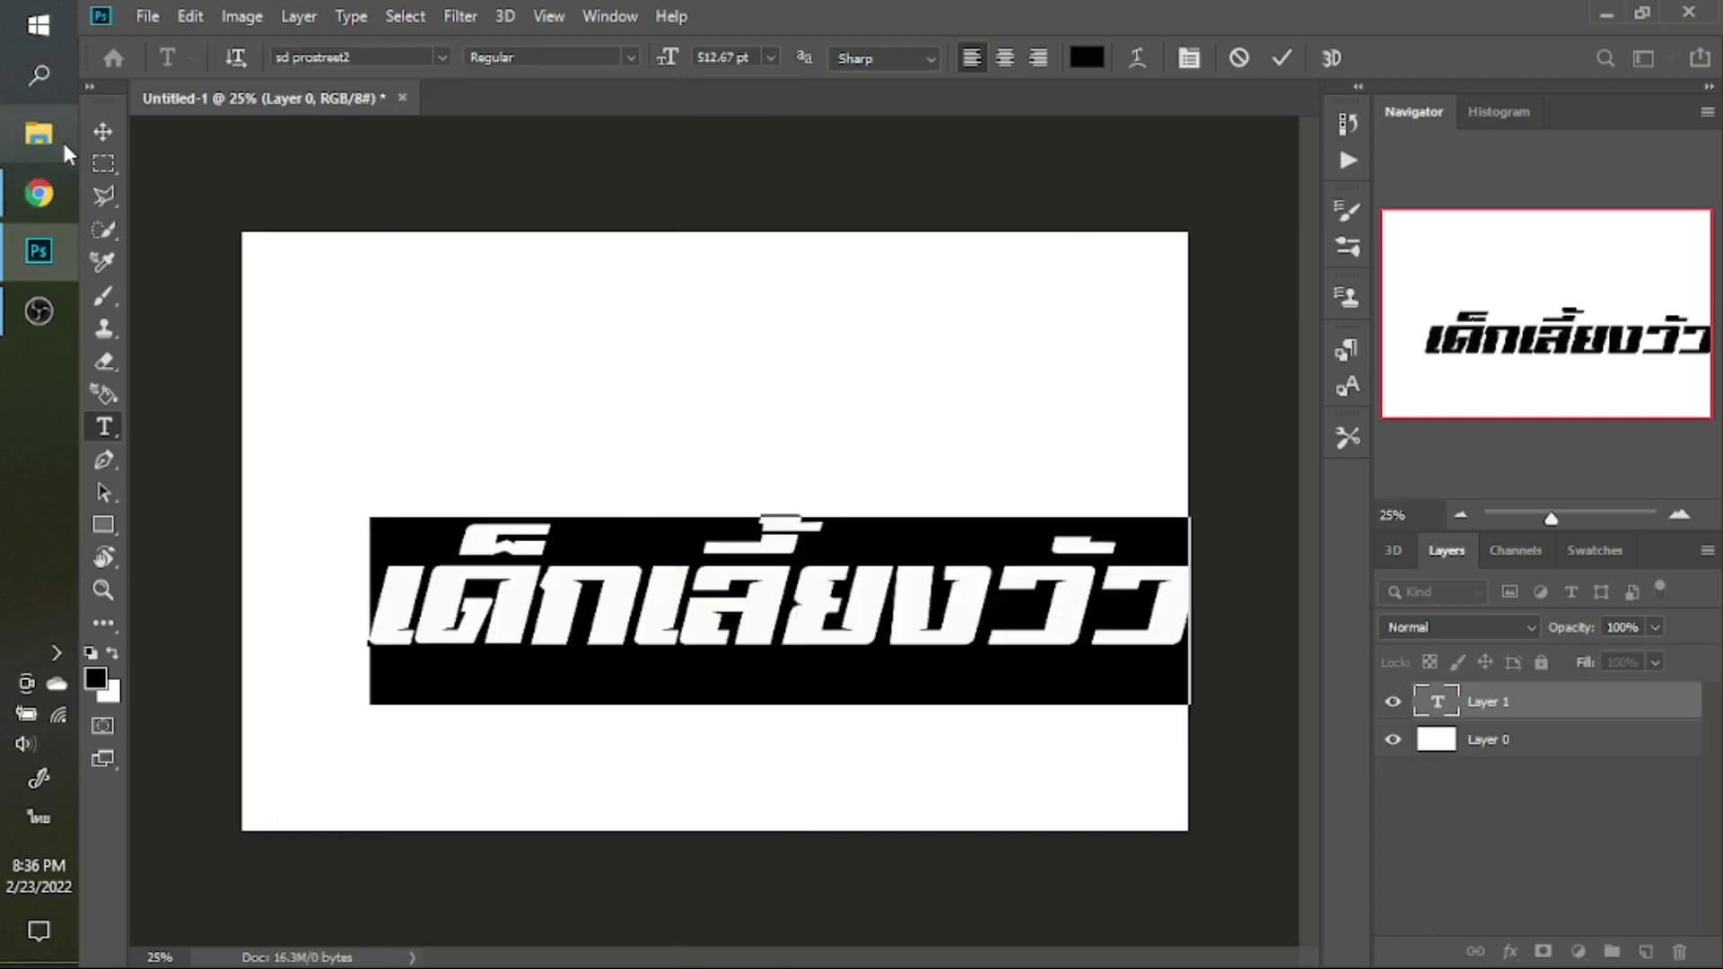
pyautogui.click(104, 131)
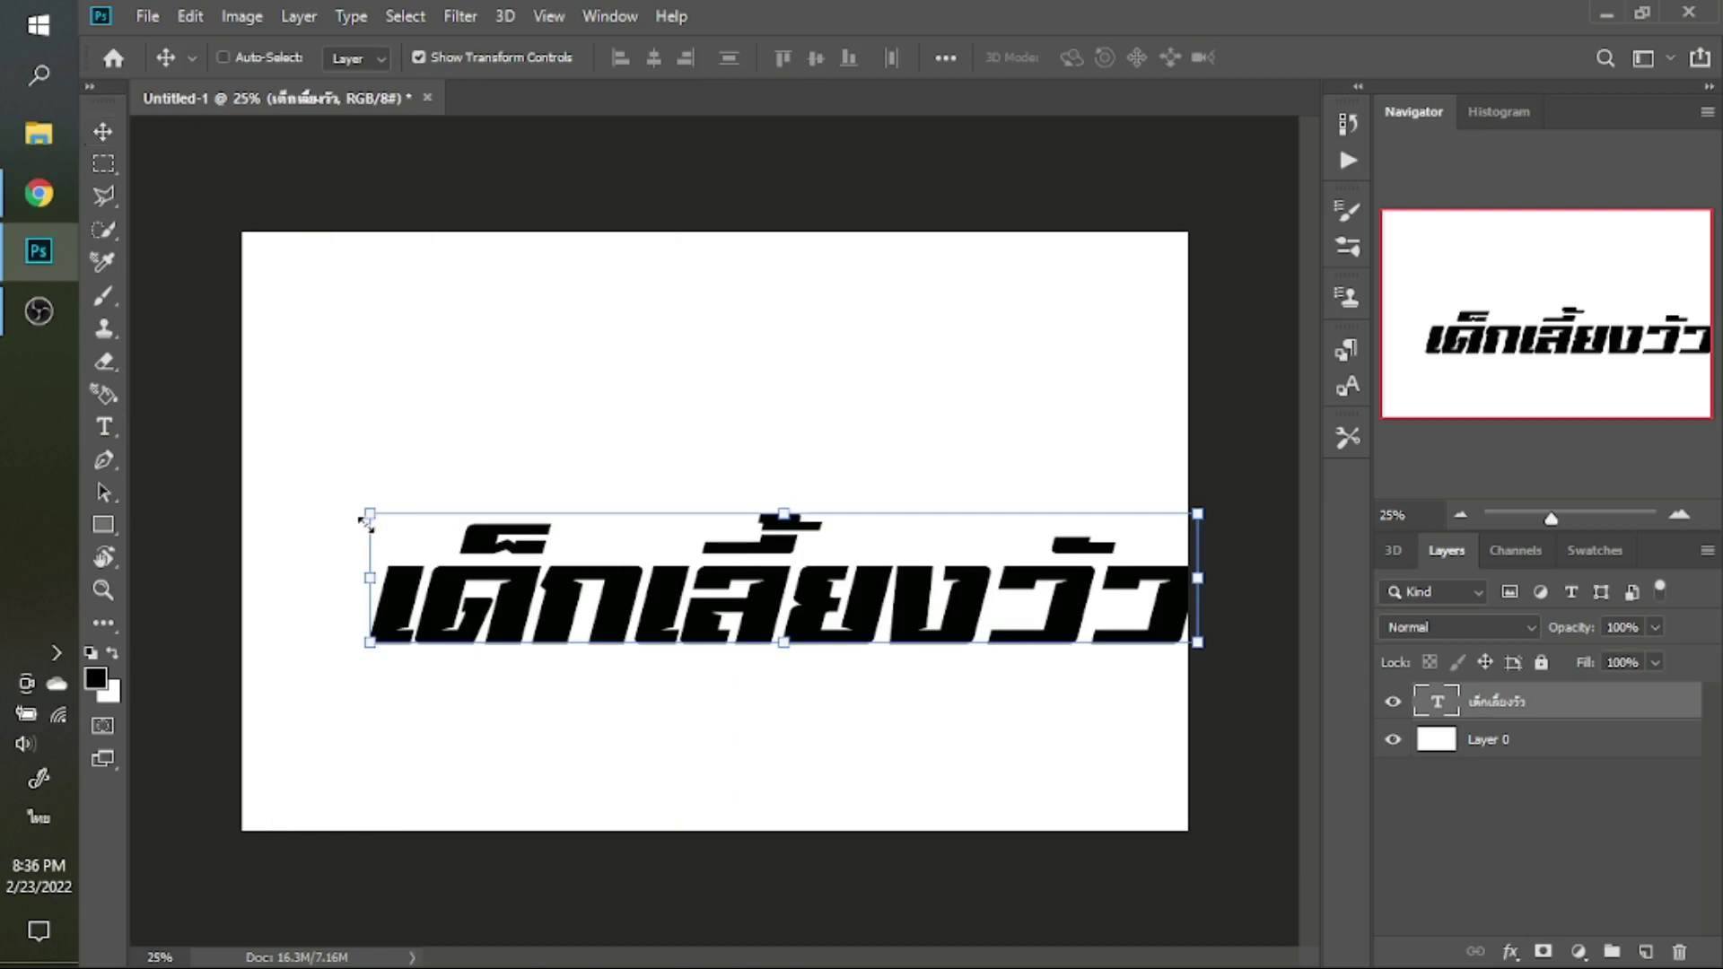
# Scale and move the Thai text to span most of the canvas width across the middle
pyautogui.moveTo(369, 515); pyautogui.dragTo(526, 549)
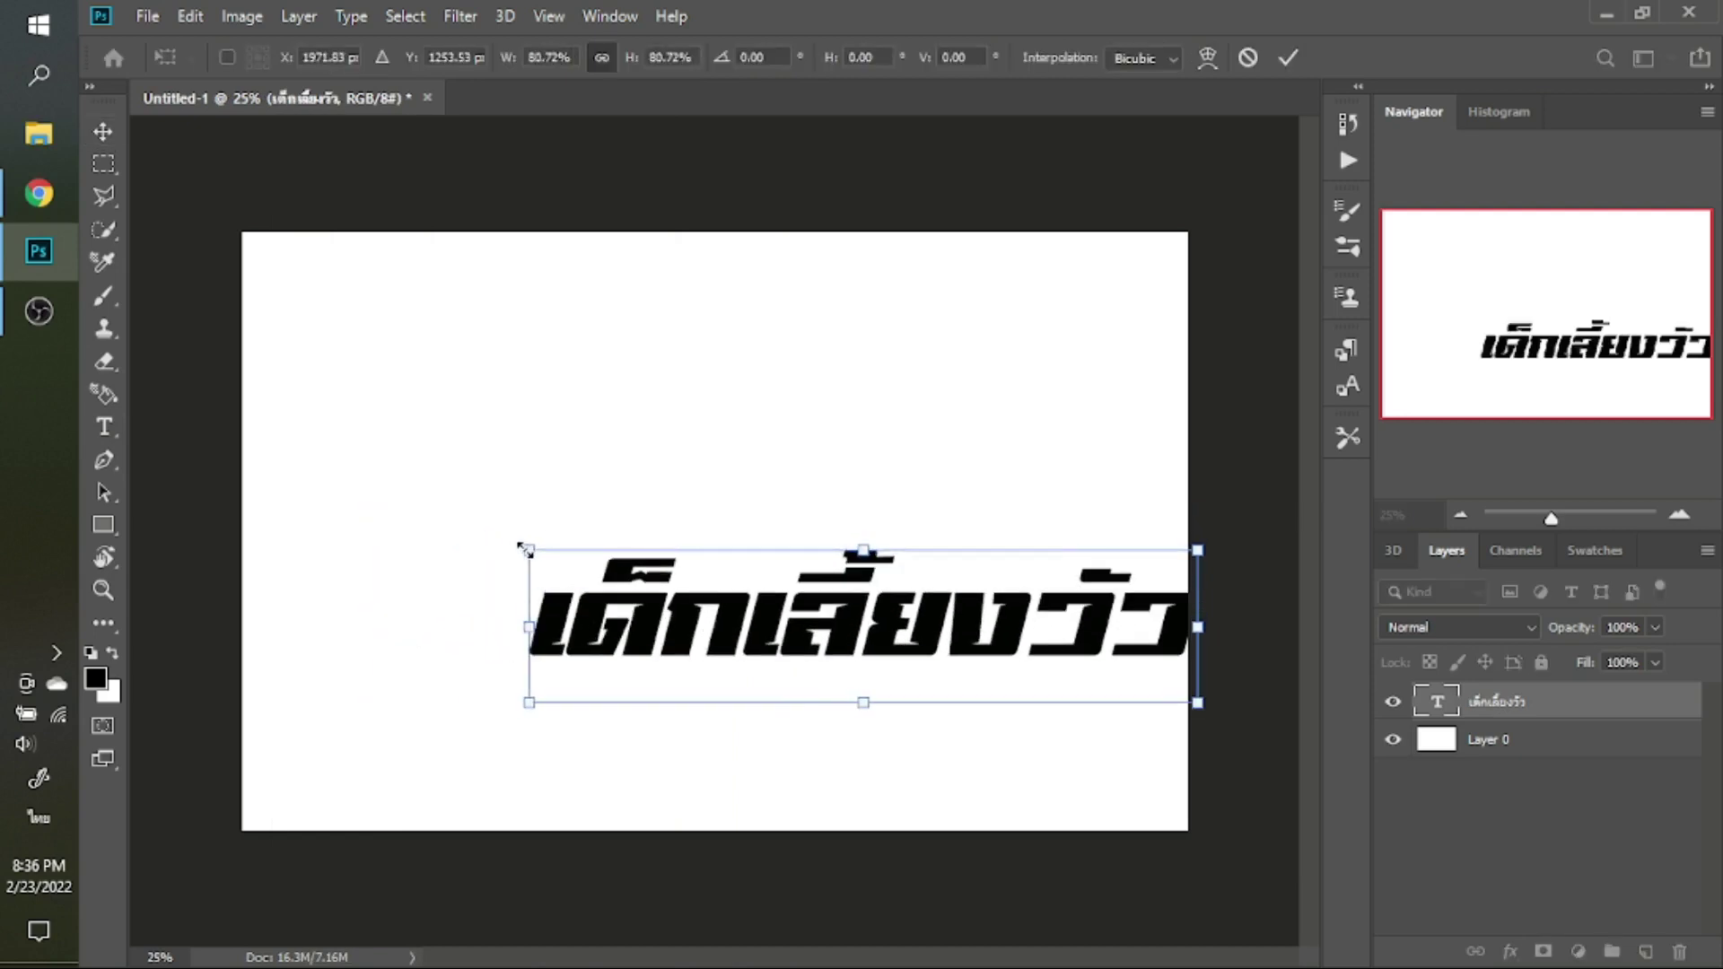
pyautogui.moveTo(709, 633); pyautogui.dragTo(532, 619)
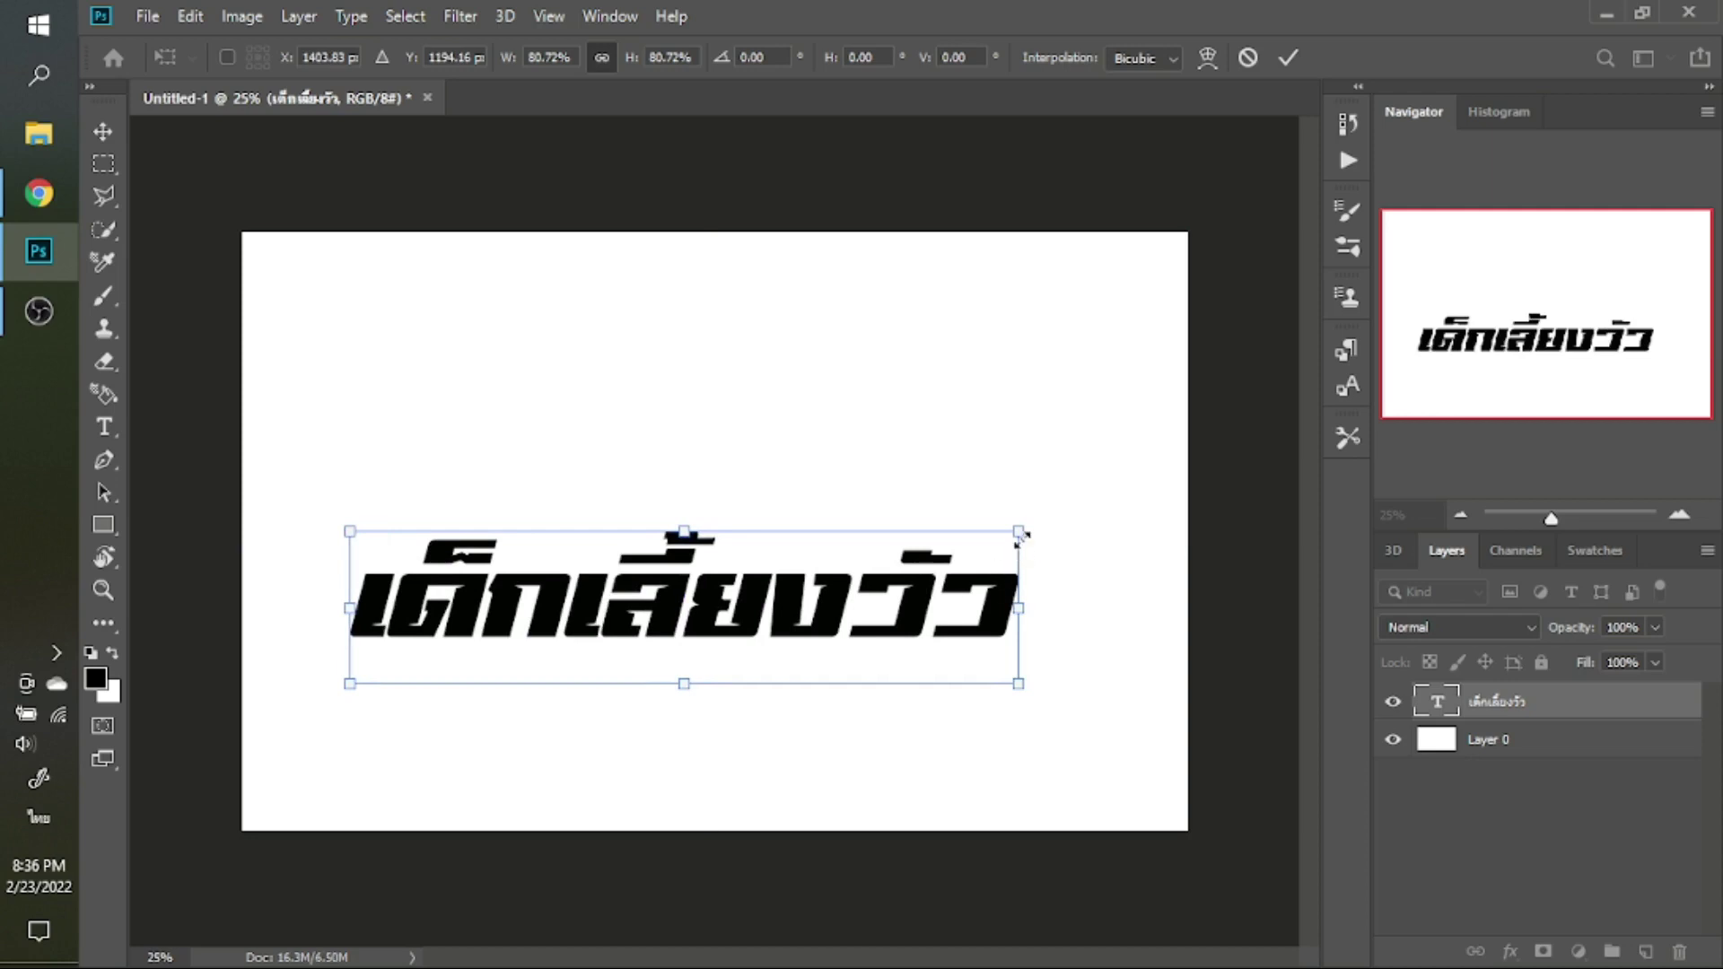
pyautogui.moveTo(1020, 533); pyautogui.dragTo(1151, 467)
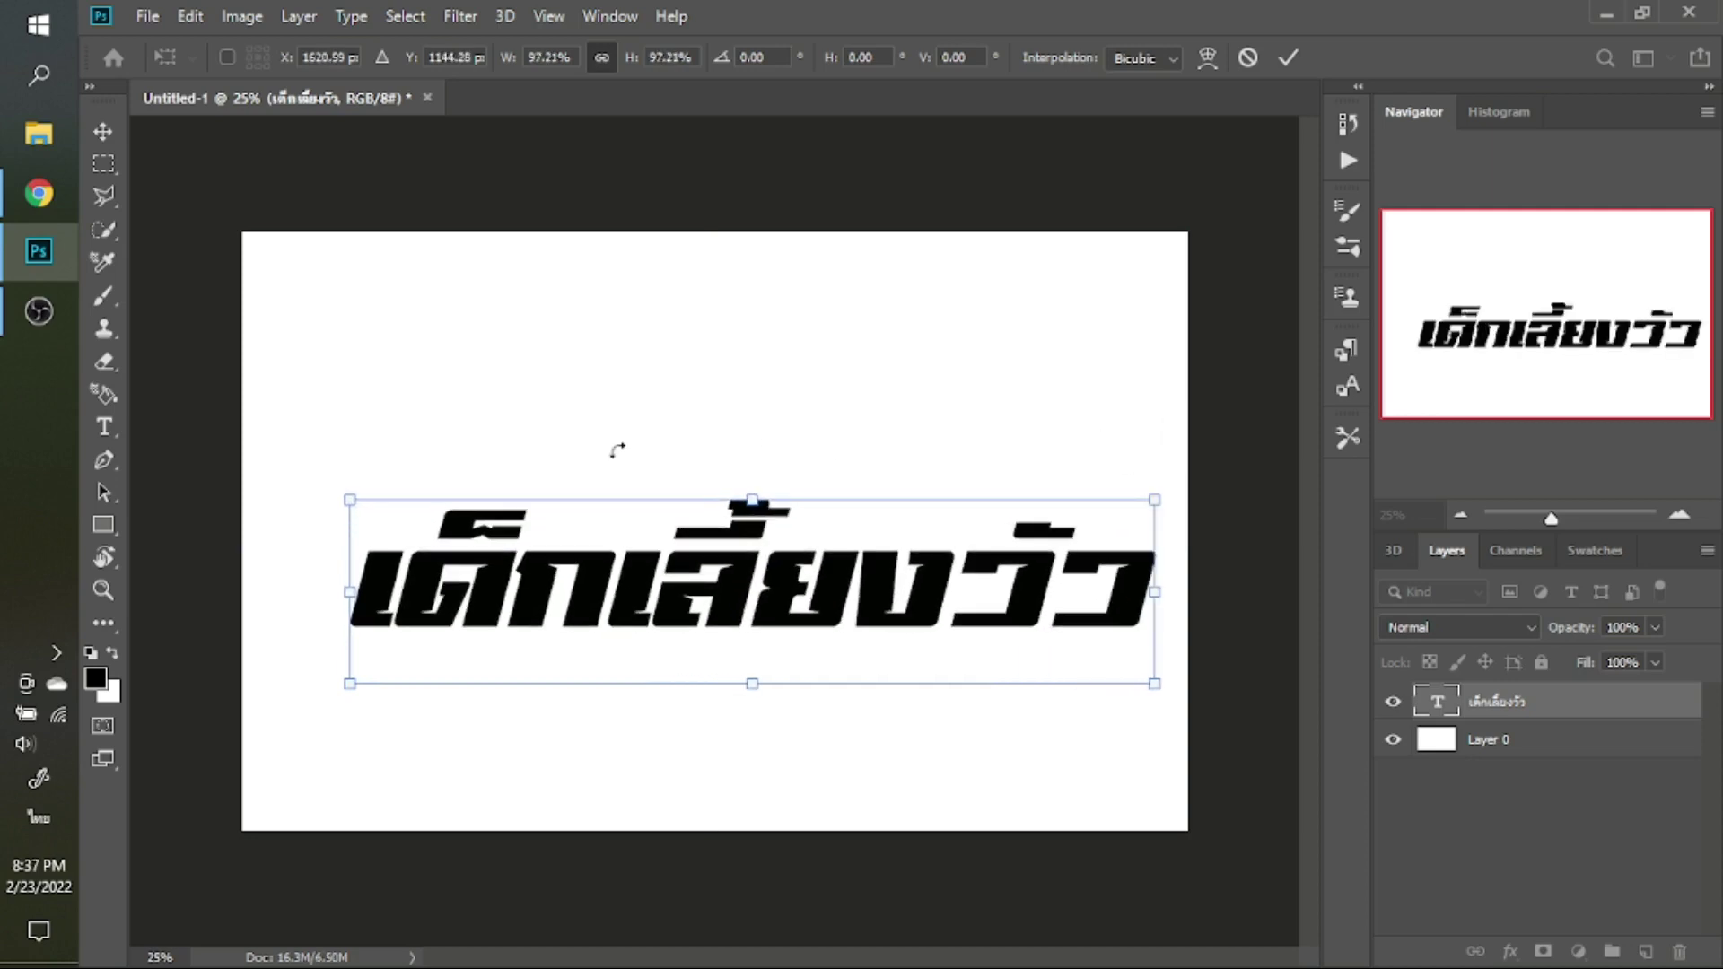
pyautogui.moveTo(351, 500); pyautogui.dragTo(255, 478)
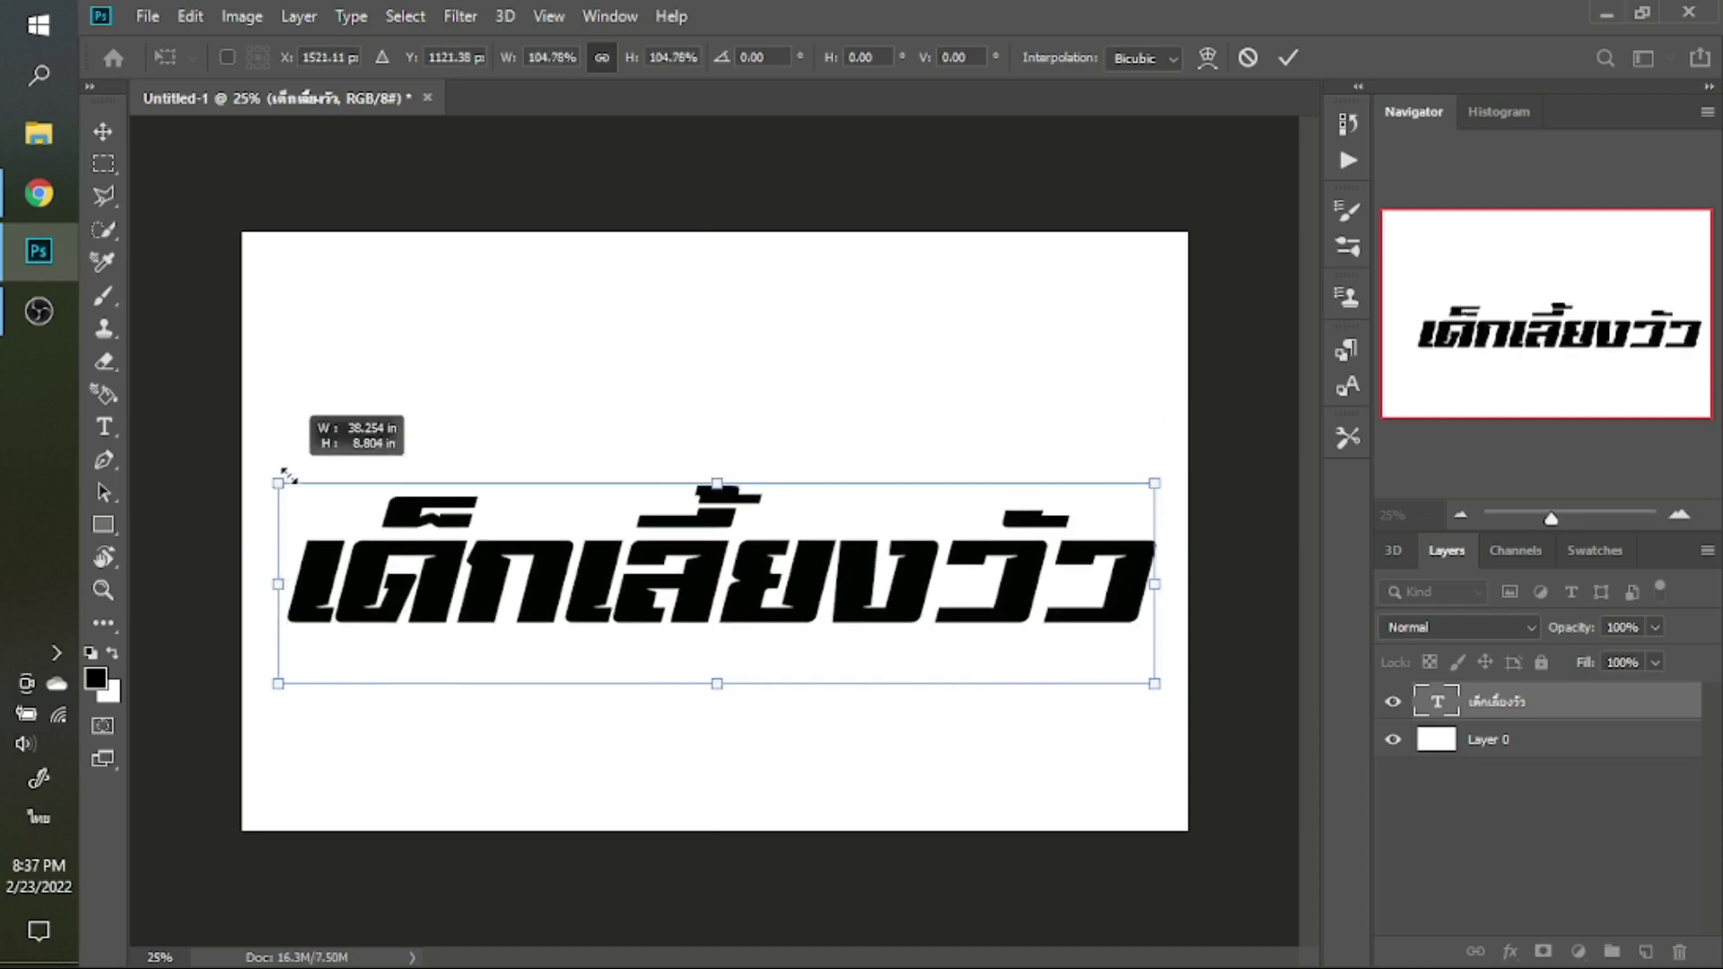
pyautogui.press('Return')
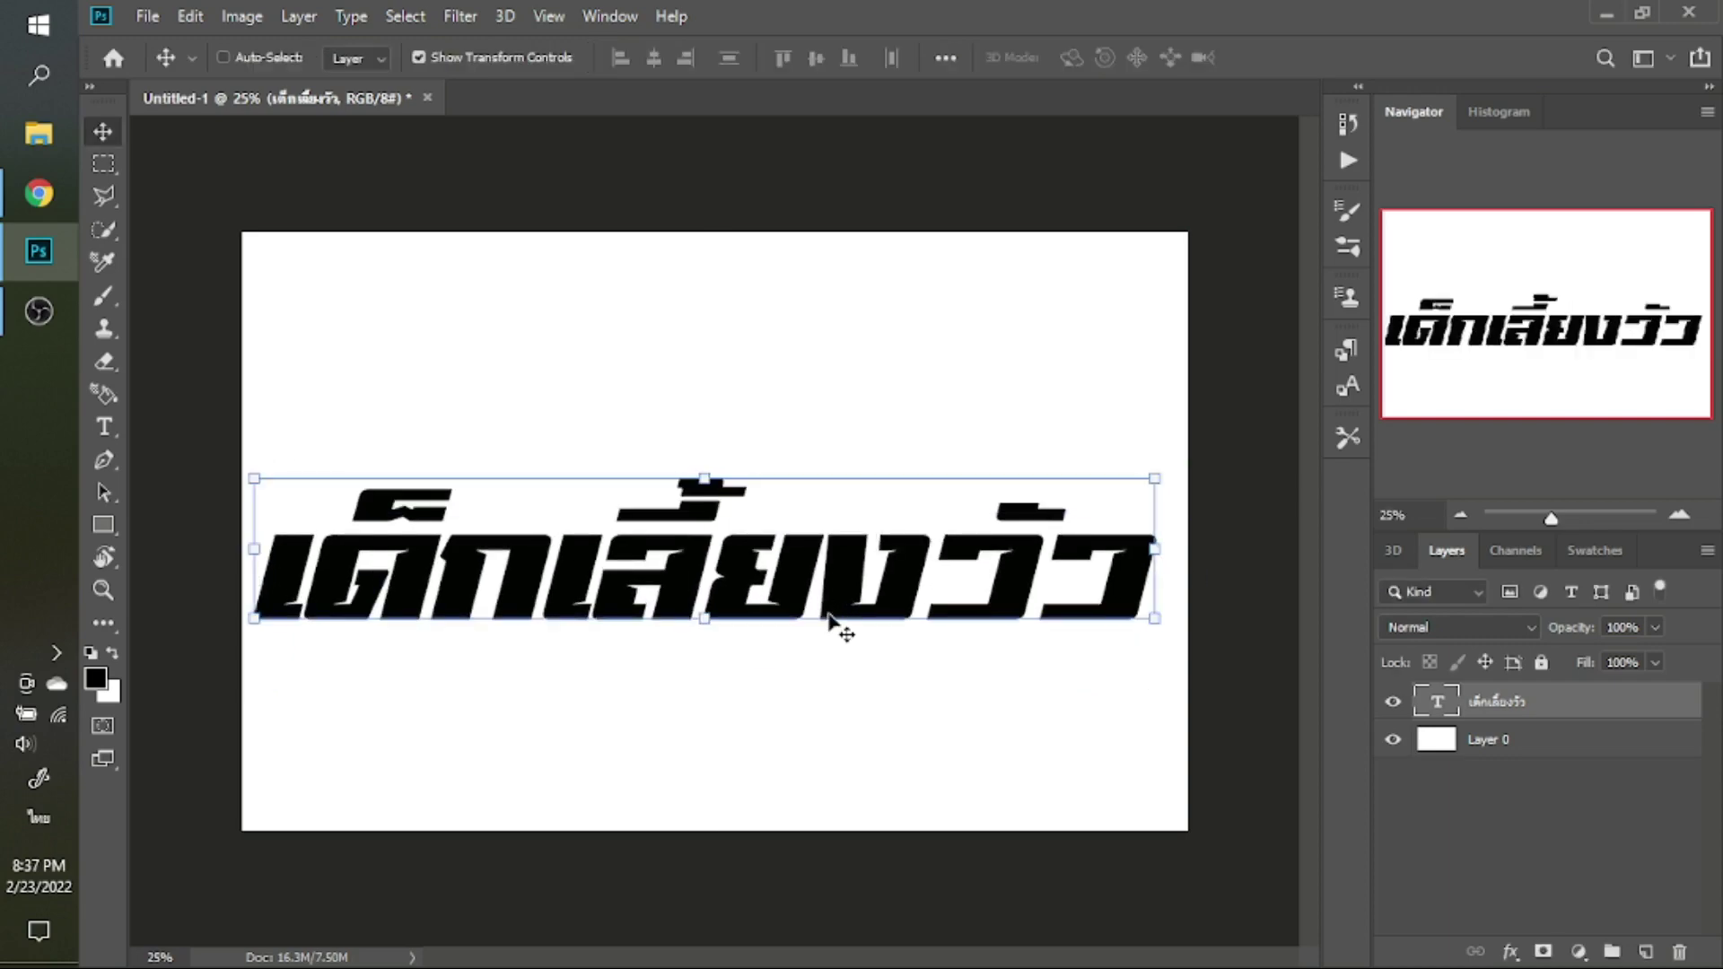
# Give the text layer a 16 px stroke and a near-white colour overlay
pyautogui.click(1506, 952)
pyautogui.click(1533, 761)
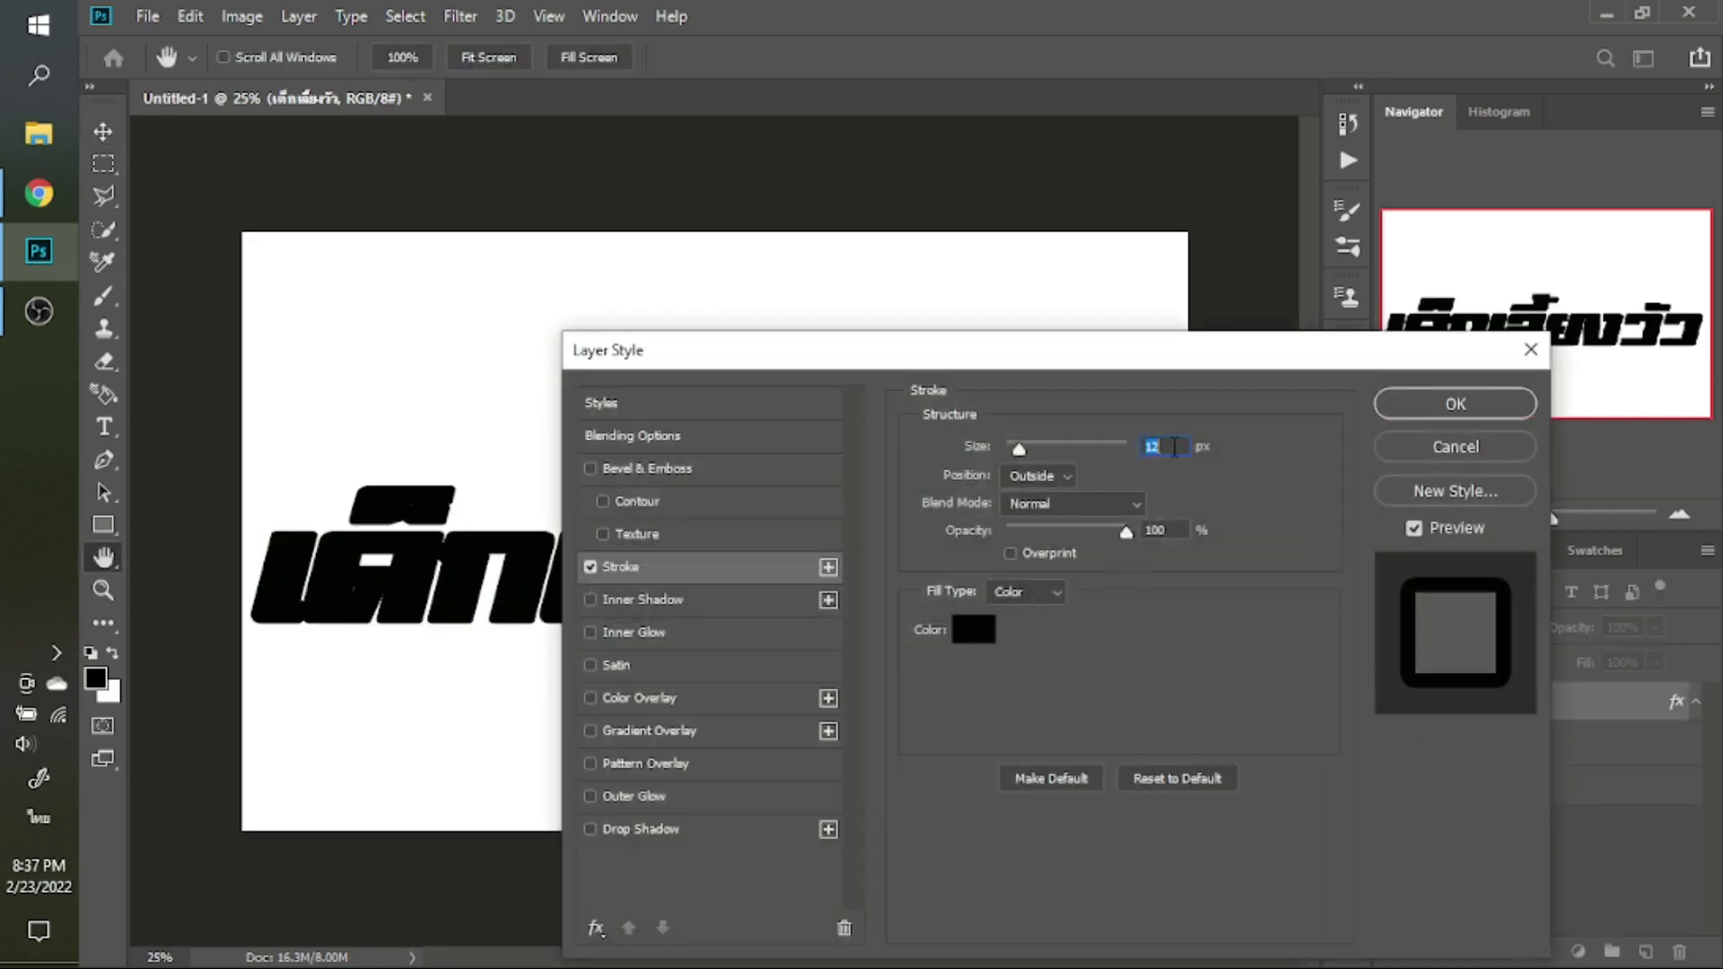
pyautogui.press('Up')
pyautogui.press('Up')
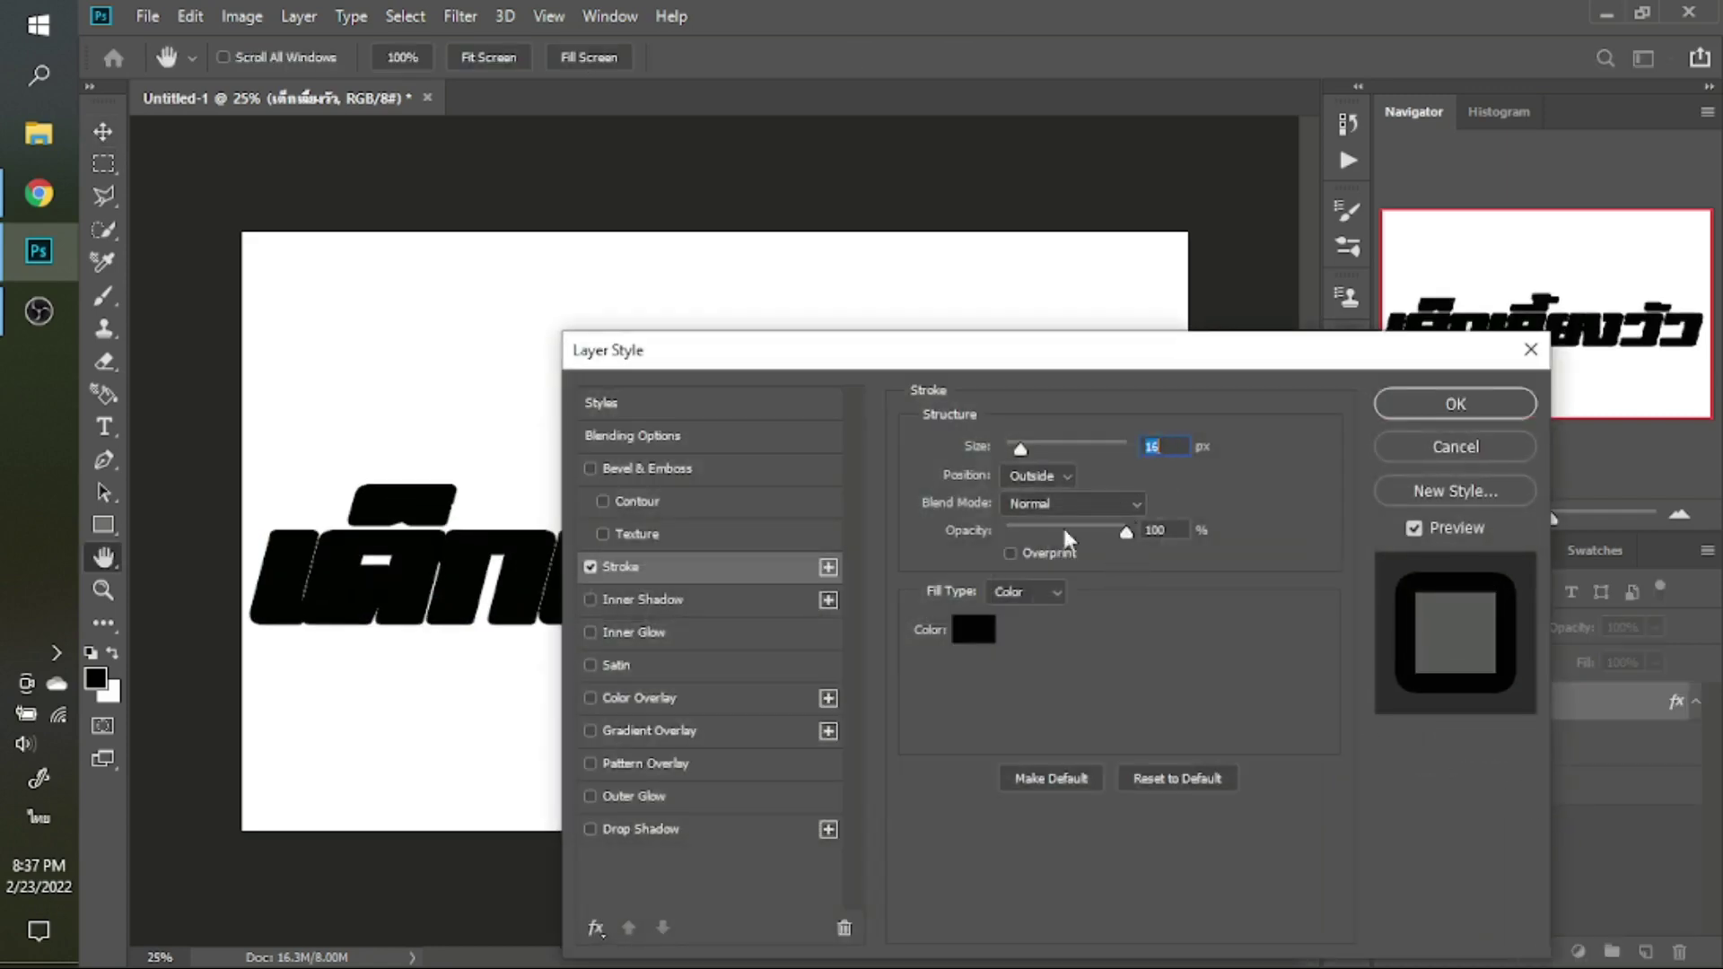
pyautogui.click(639, 699)
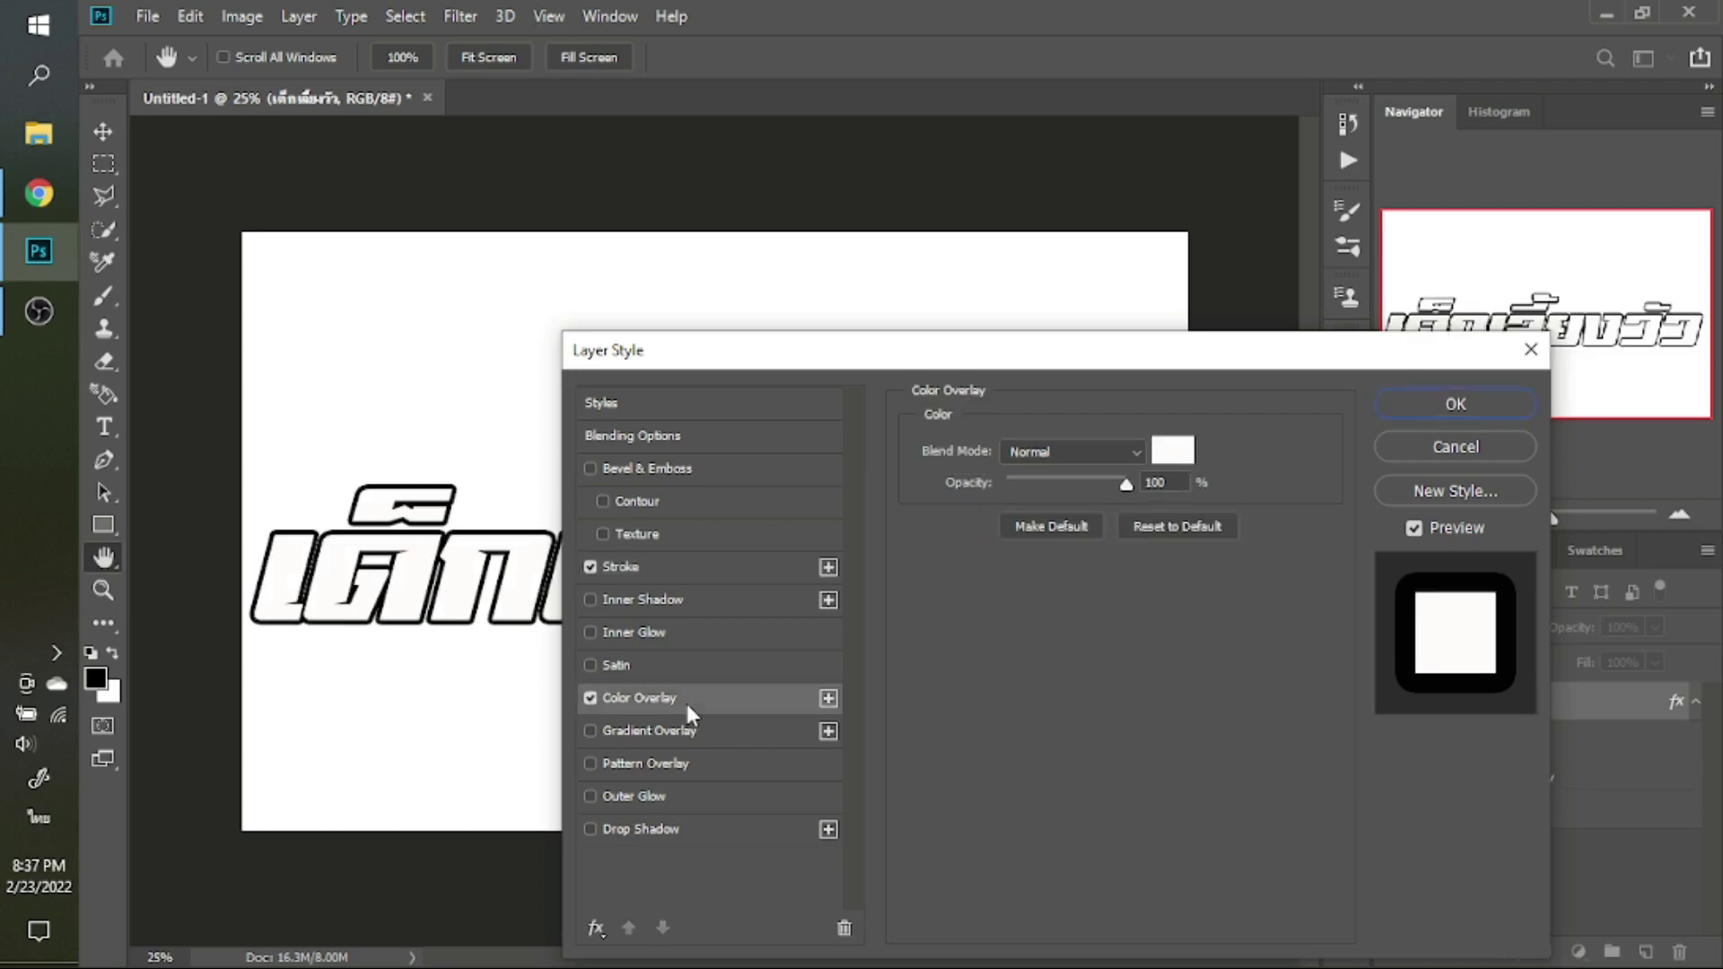
pyautogui.click(1171, 453)
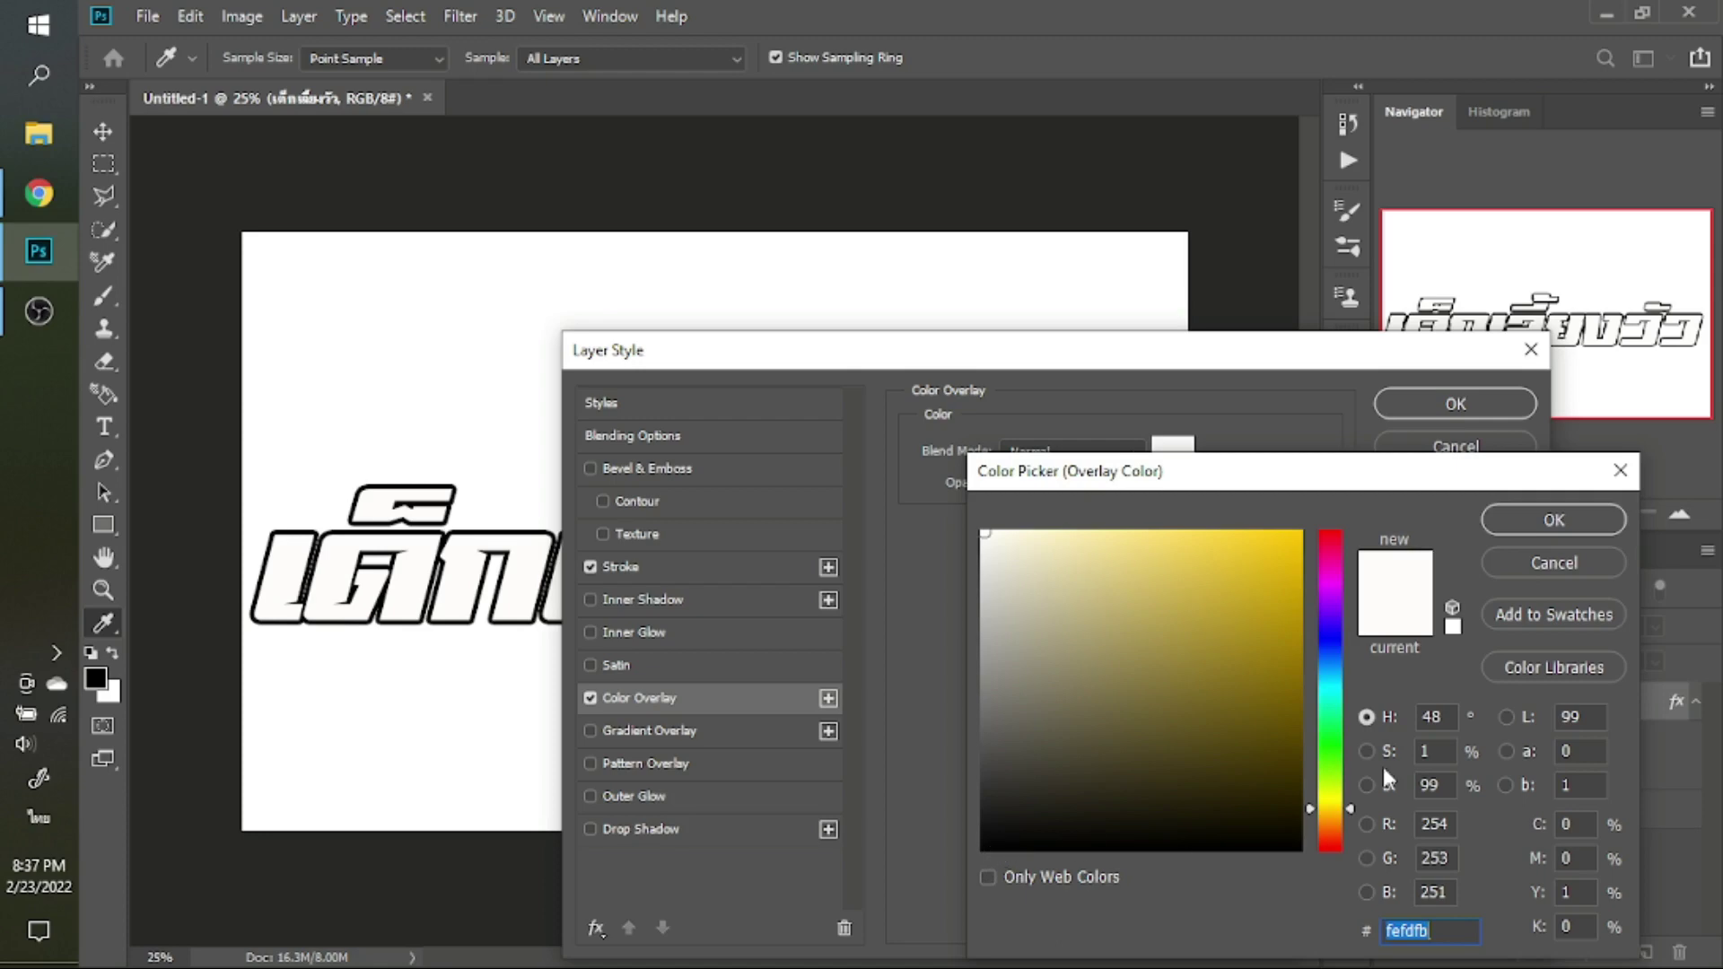
pyautogui.click(1520, 562)
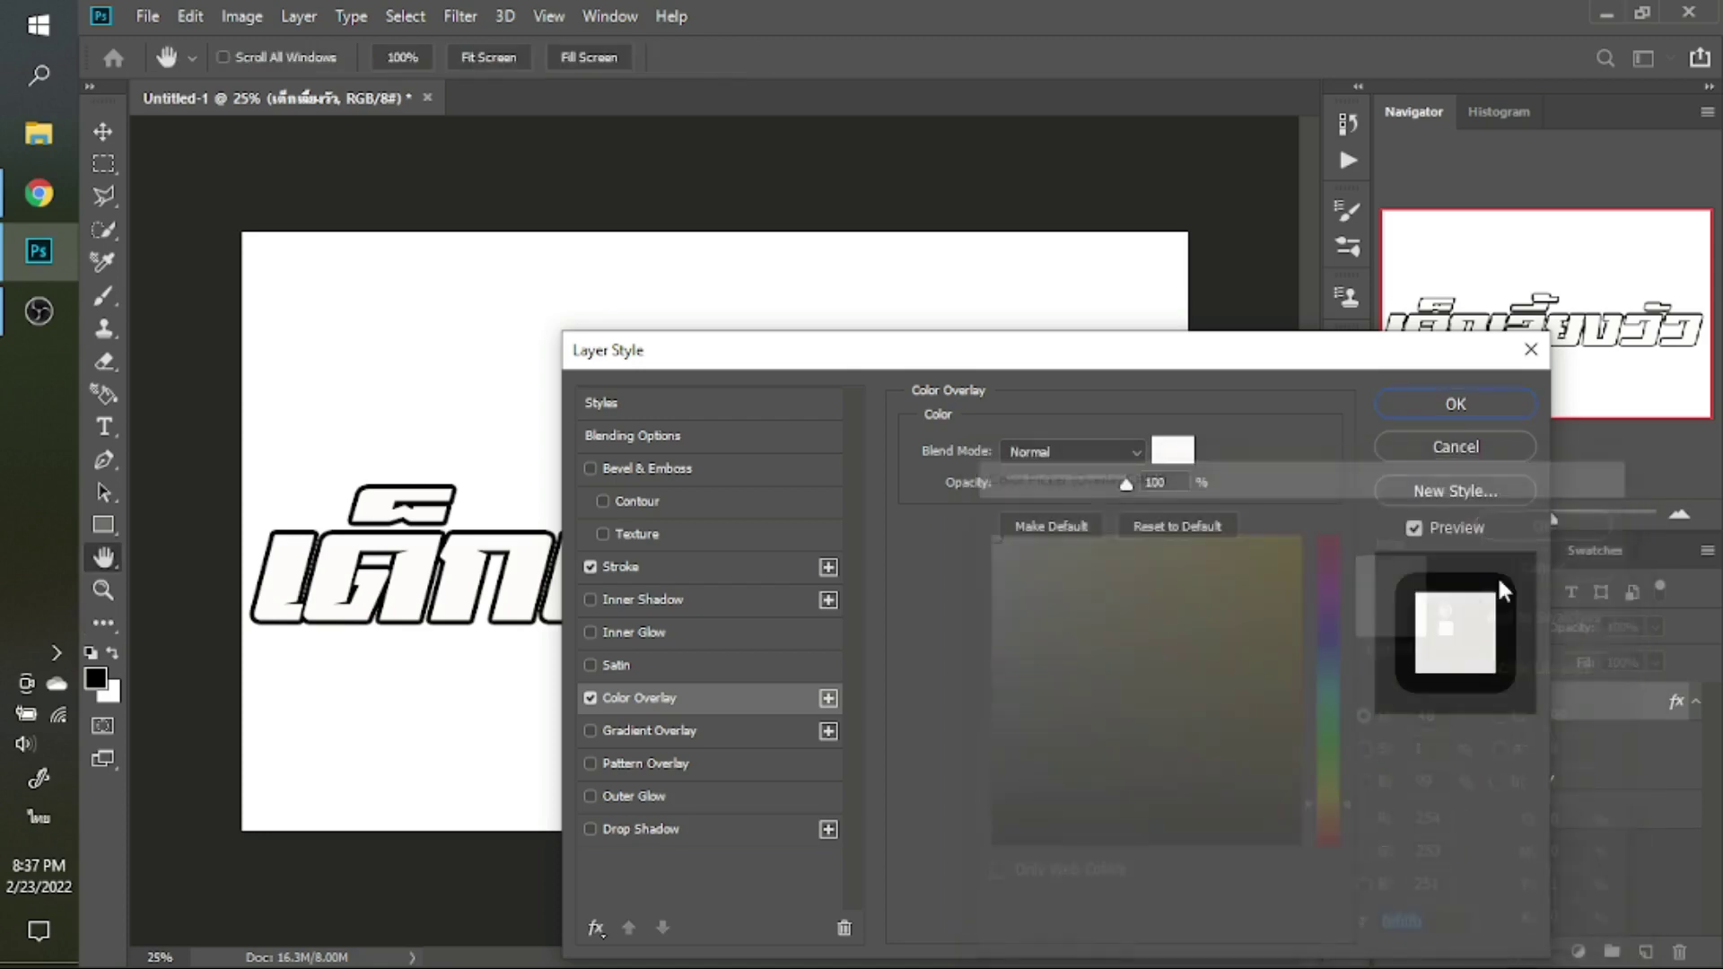
# Add a bevel and drop the text layer's fill to 0%
pyautogui.click(668, 468)
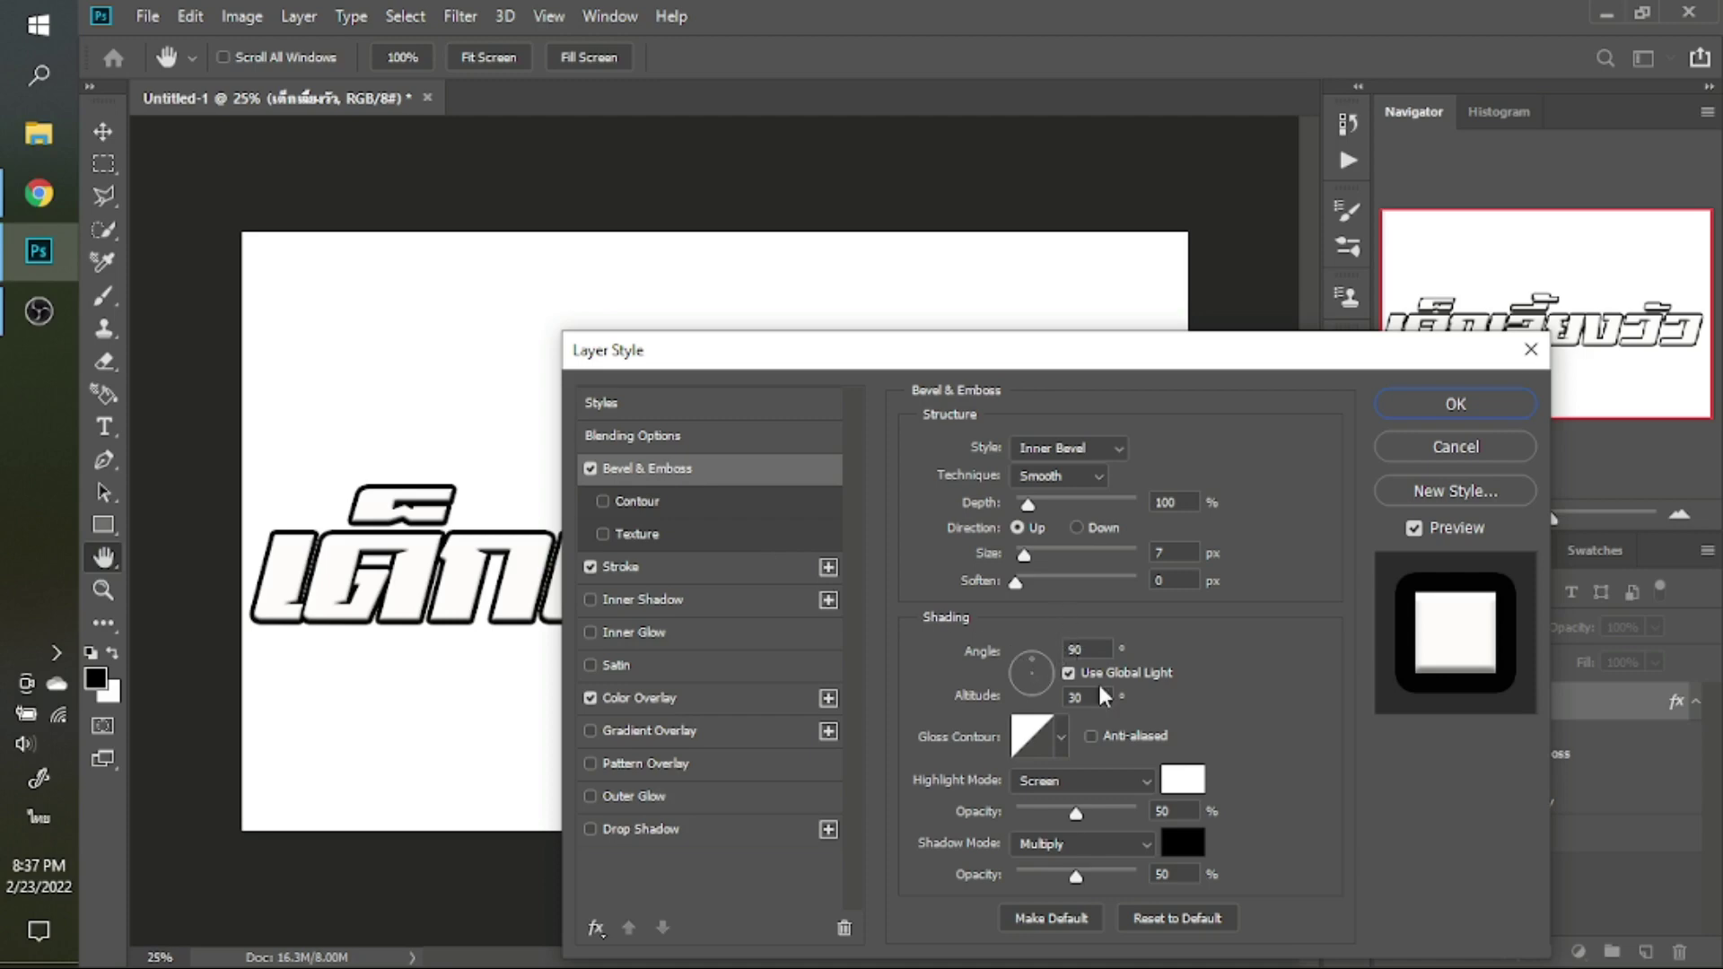
pyautogui.click(631, 439)
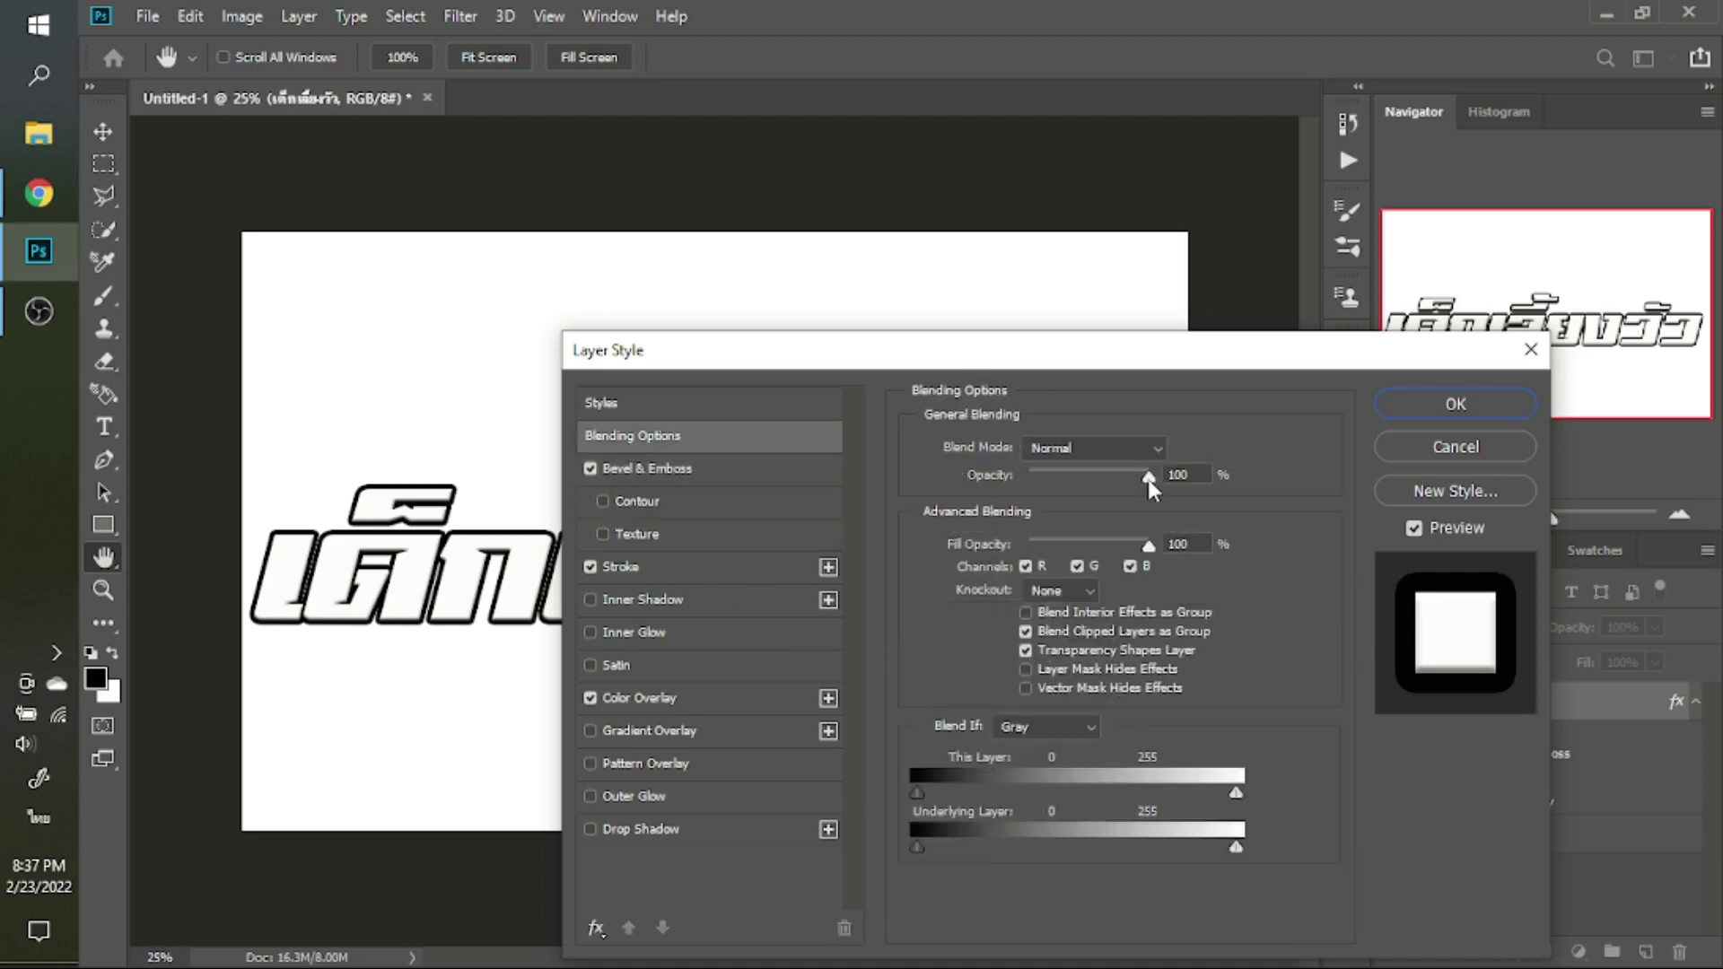
pyautogui.moveTo(1148, 477)
pyautogui.mouseDown()
pyautogui.moveTo(990, 481)
pyautogui.moveTo(1160, 481)
pyautogui.mouseUp()
pyautogui.moveTo(1146, 547); pyautogui.dragTo(978, 554)
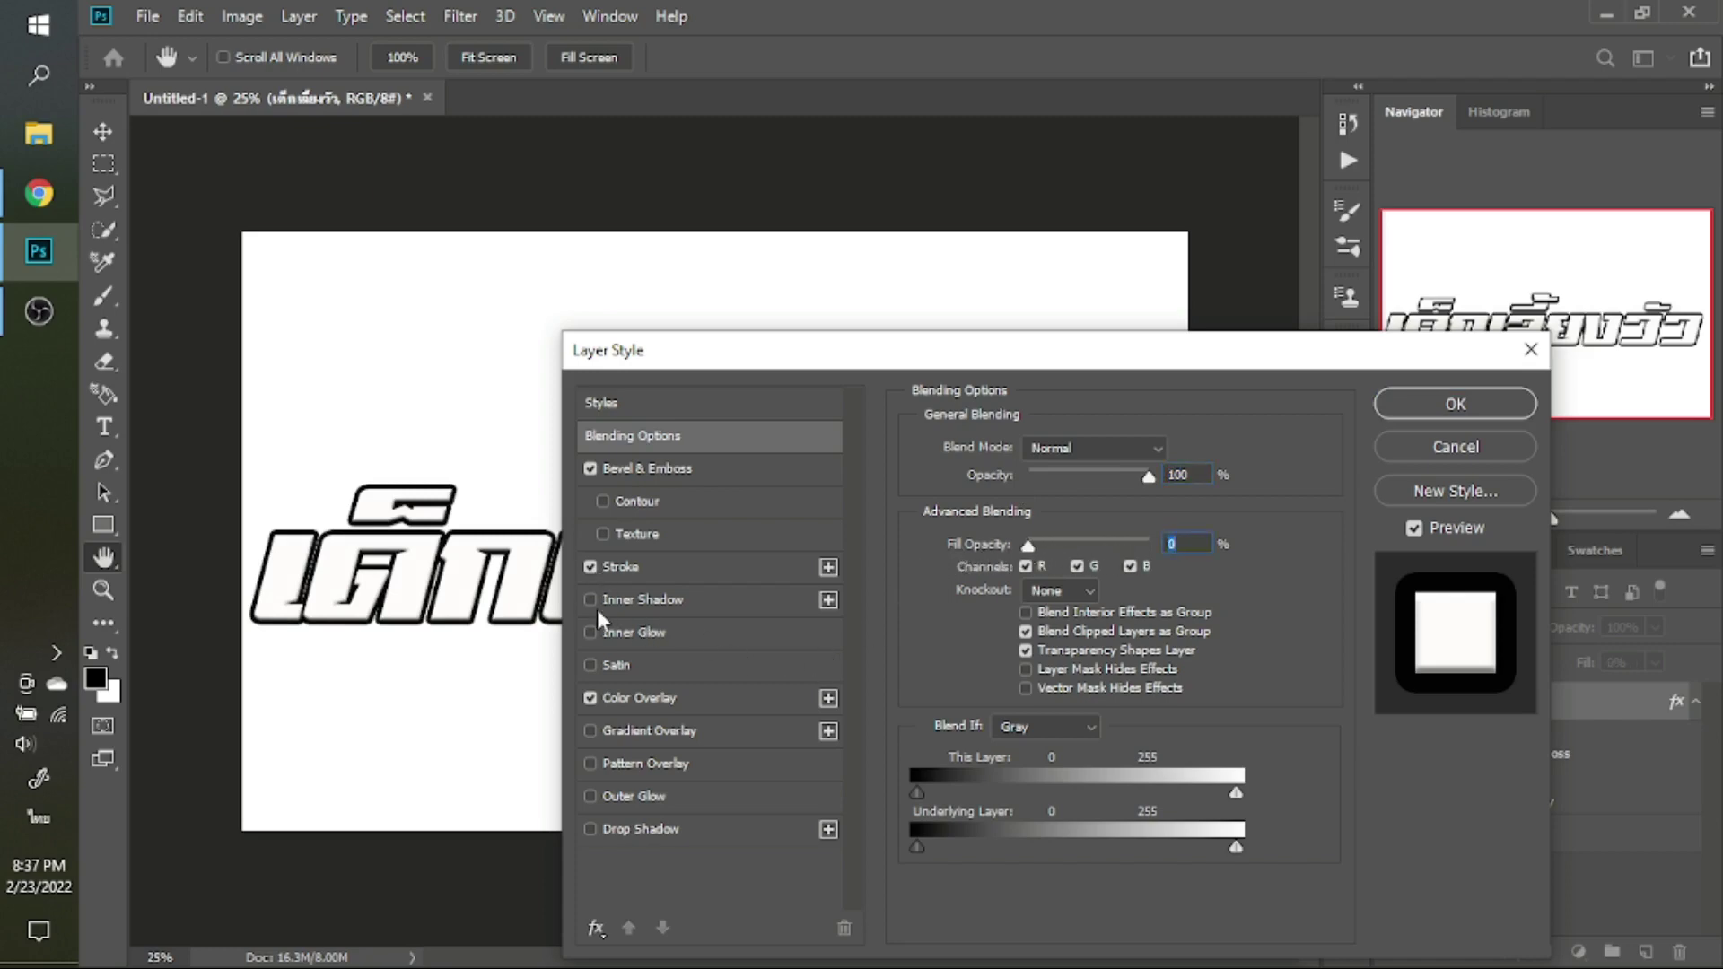
# Turn off Bevel & Emboss and set the stroke colour to near-white f9fafb
pyautogui.click(590, 468)
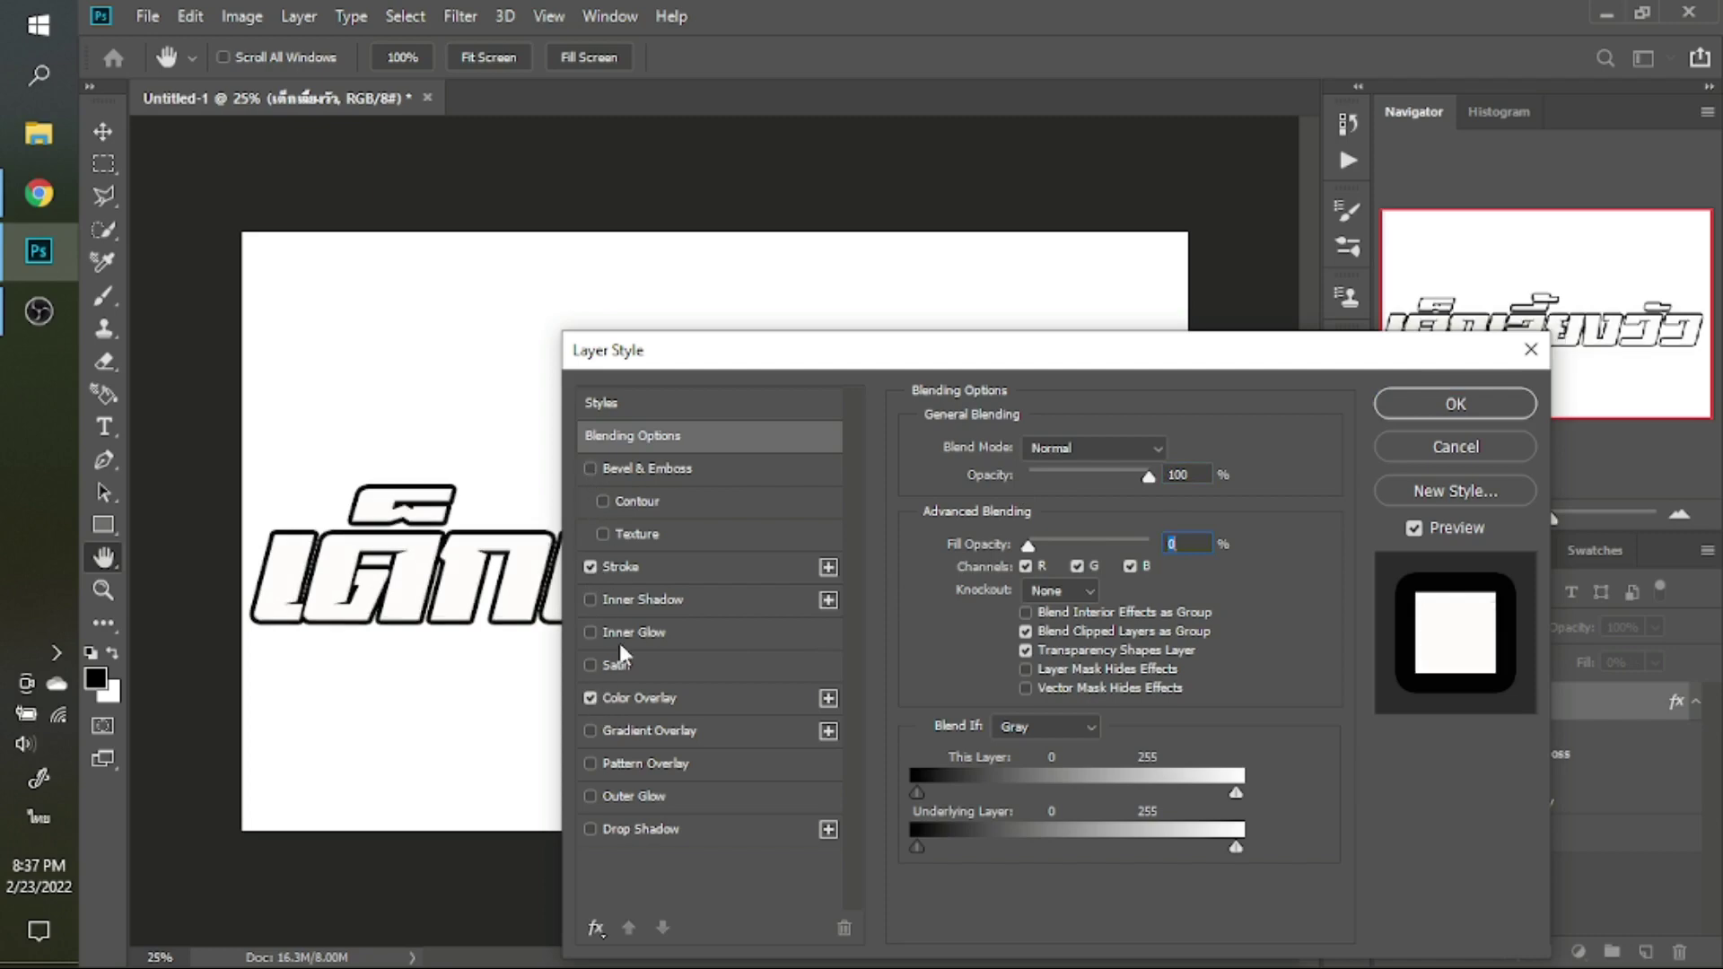
pyautogui.click(692, 566)
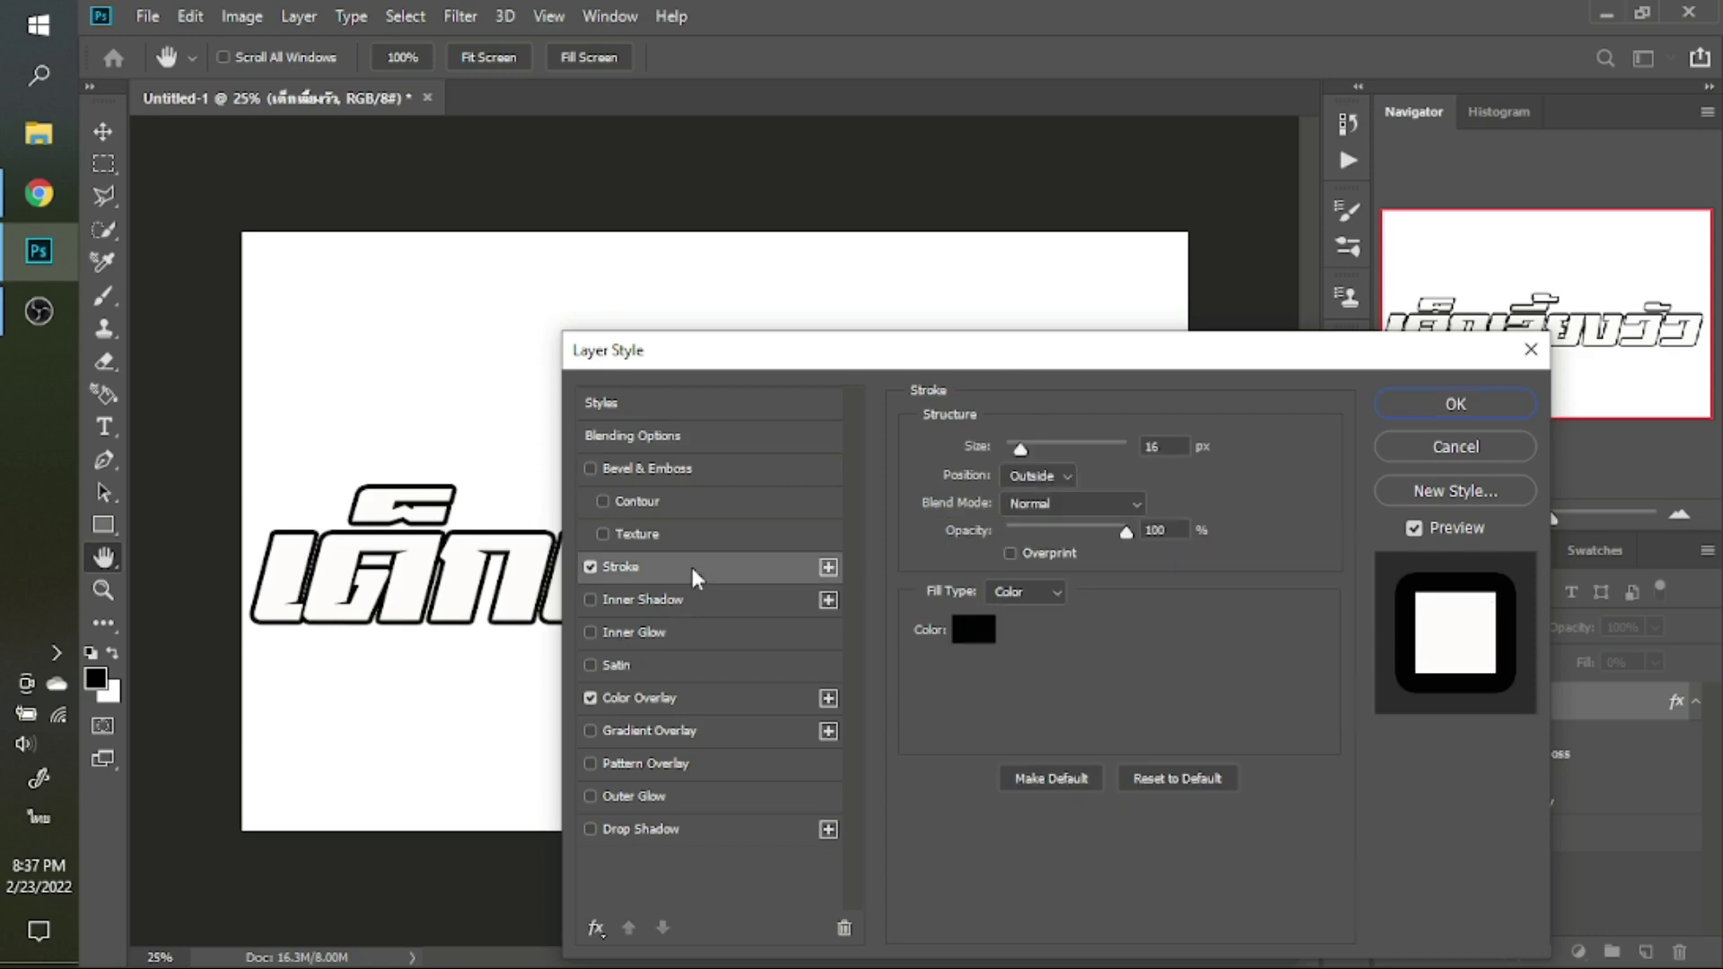
pyautogui.click(971, 633)
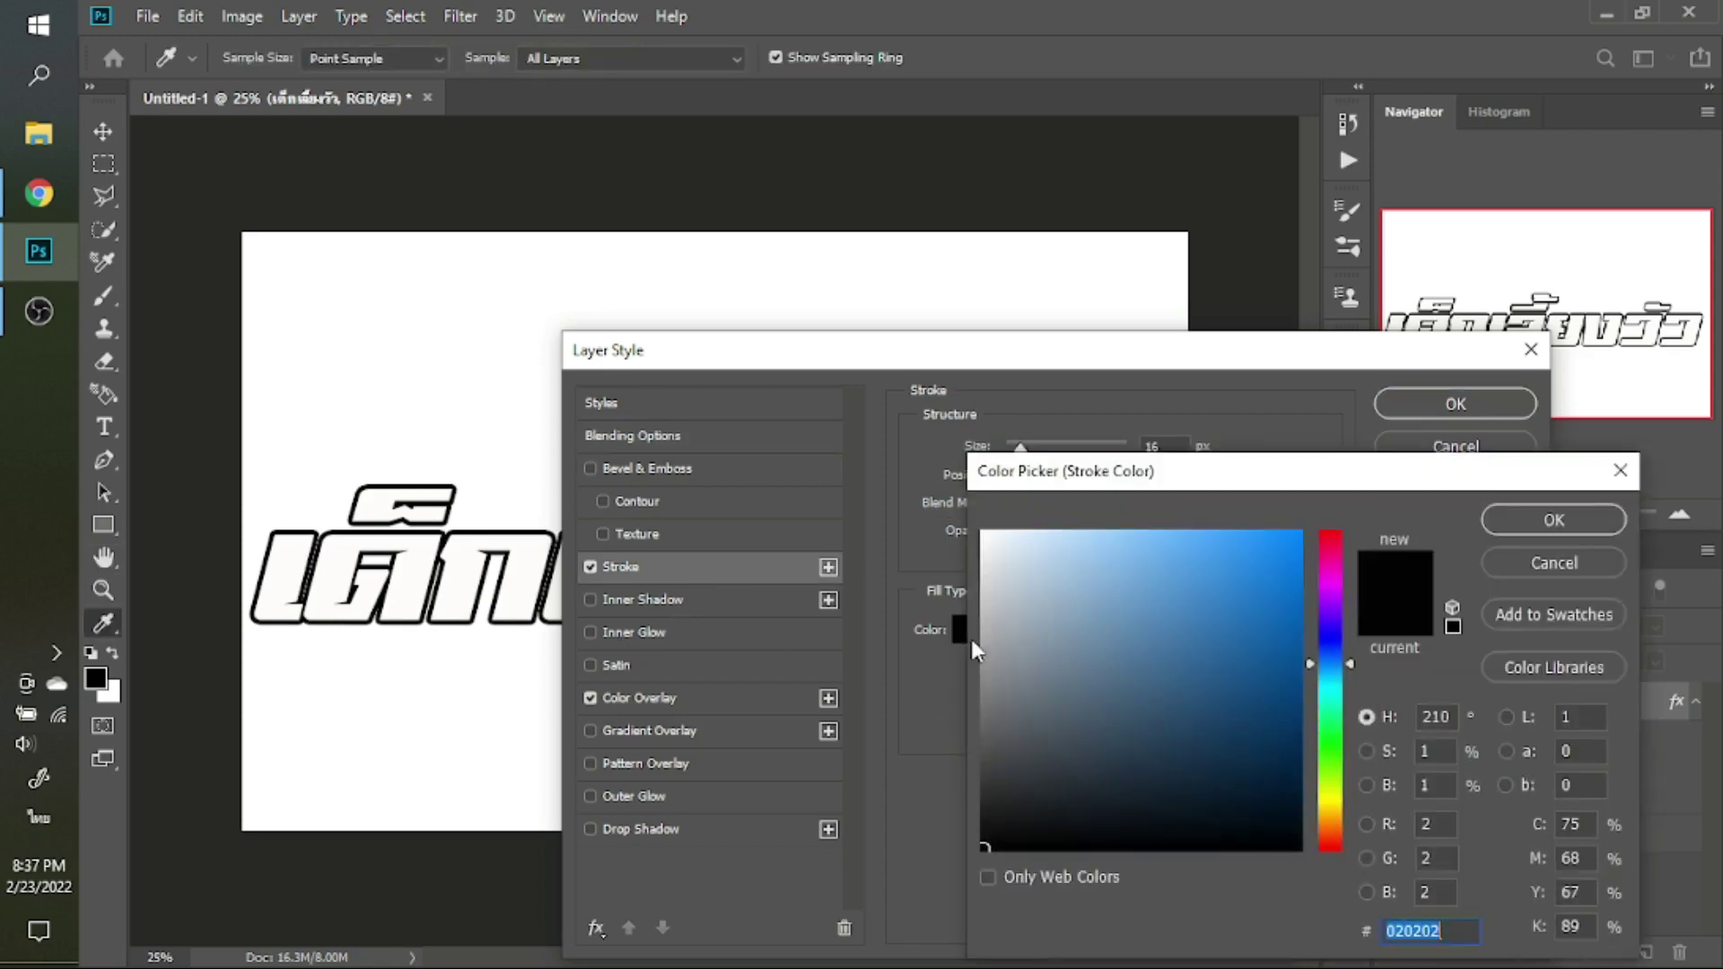
pyautogui.click(983, 536)
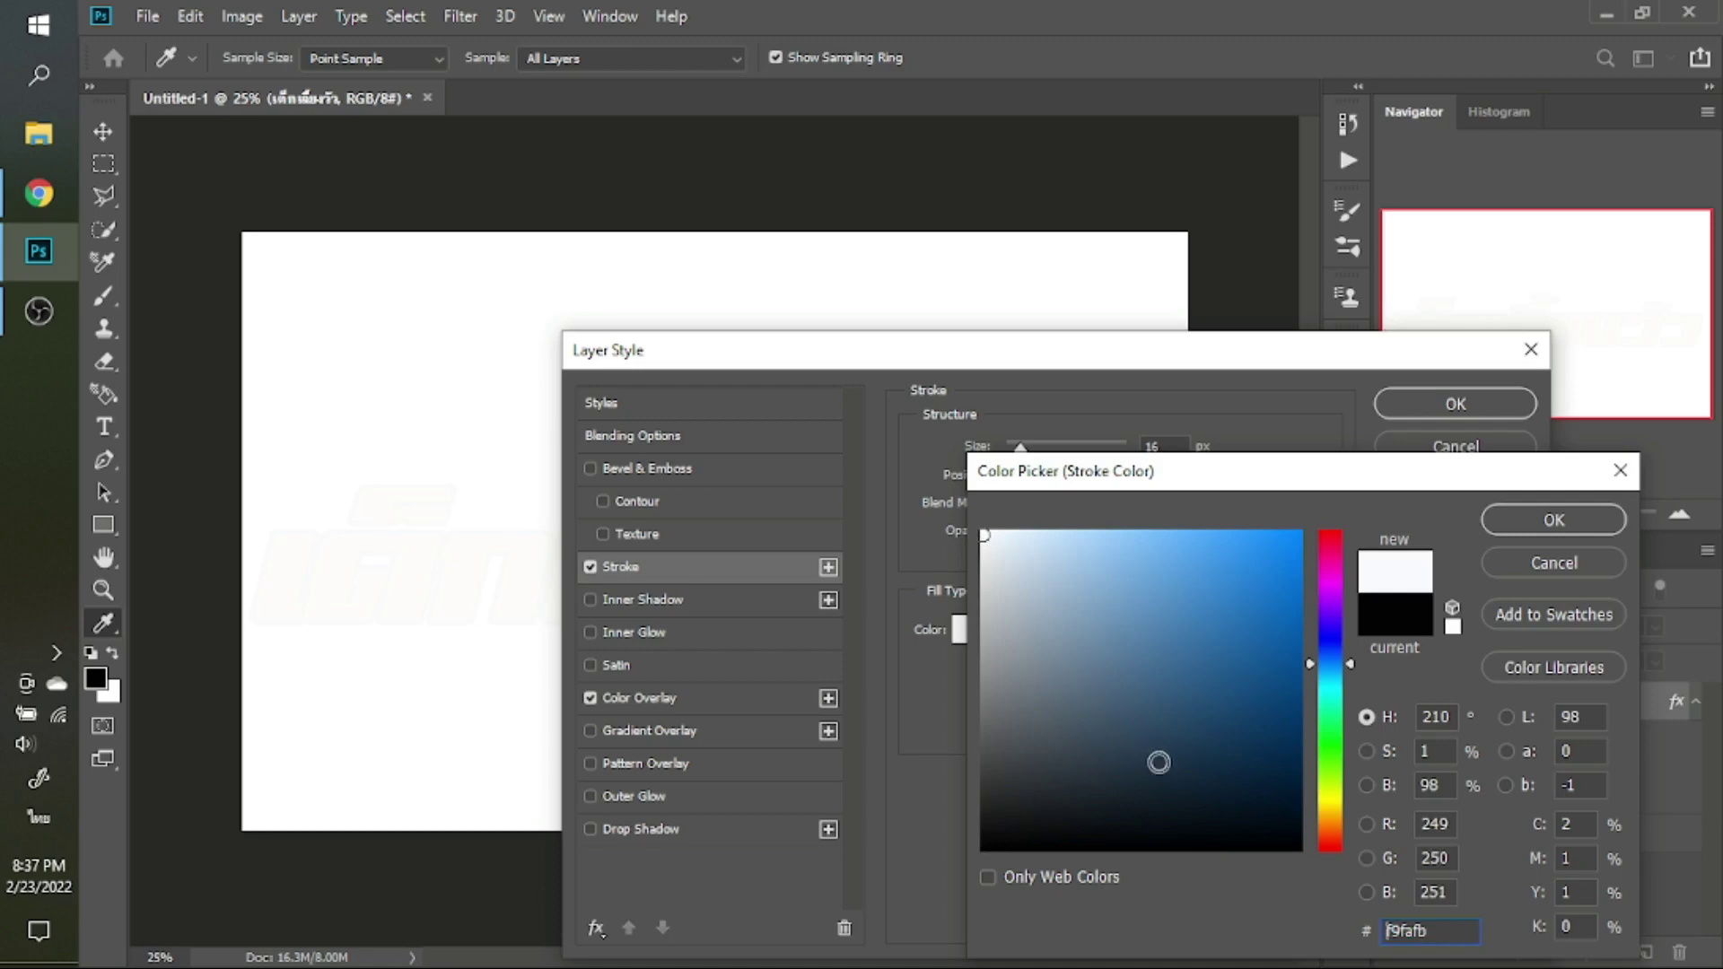
pyautogui.press('Return')
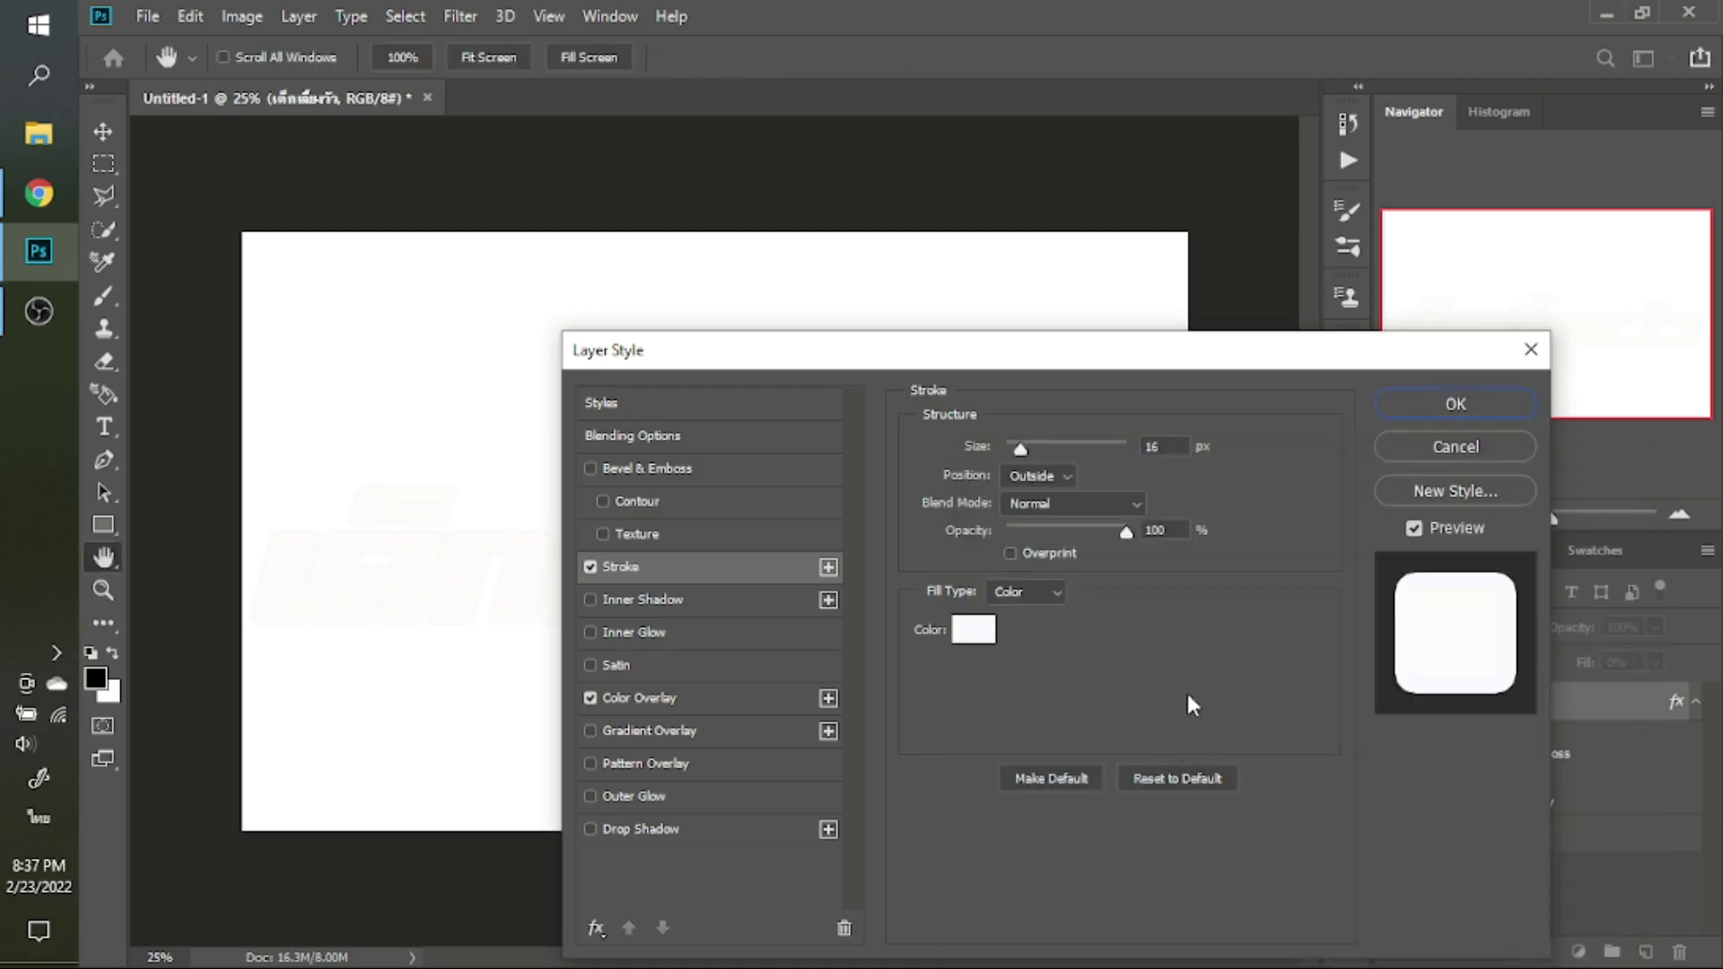
pyautogui.press('Return')
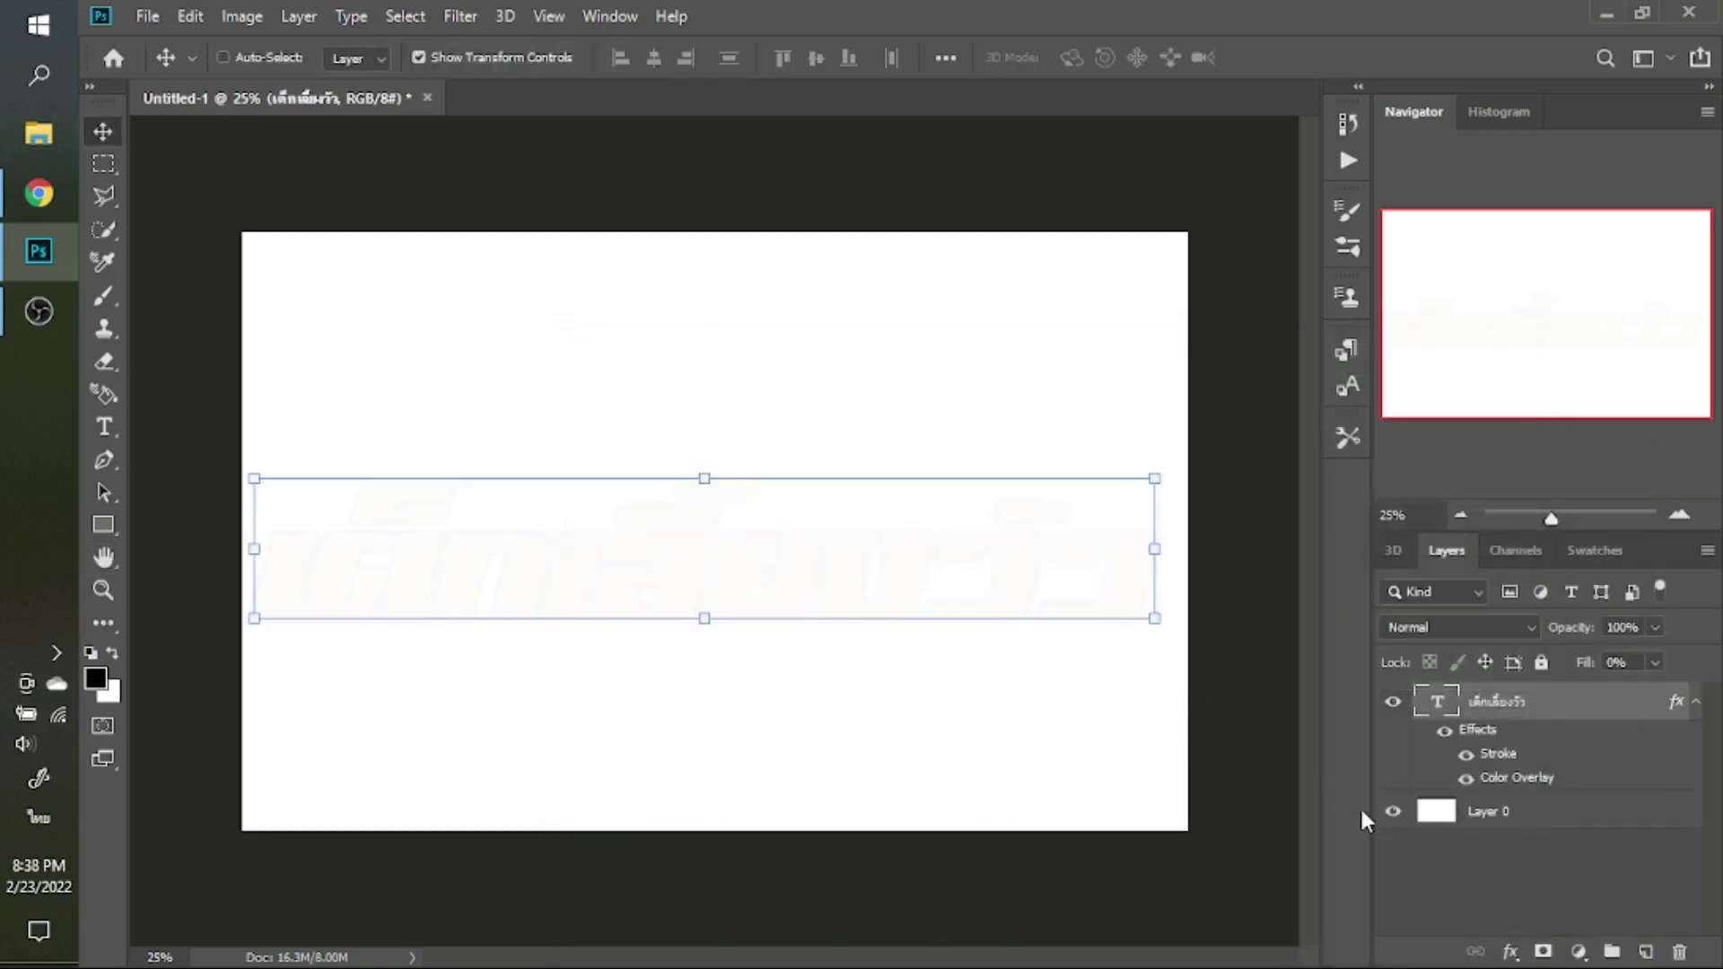
# Give Layer 0 a black 030303 colour overlay
pyautogui.click(1446, 831)
pyautogui.click(1514, 949)
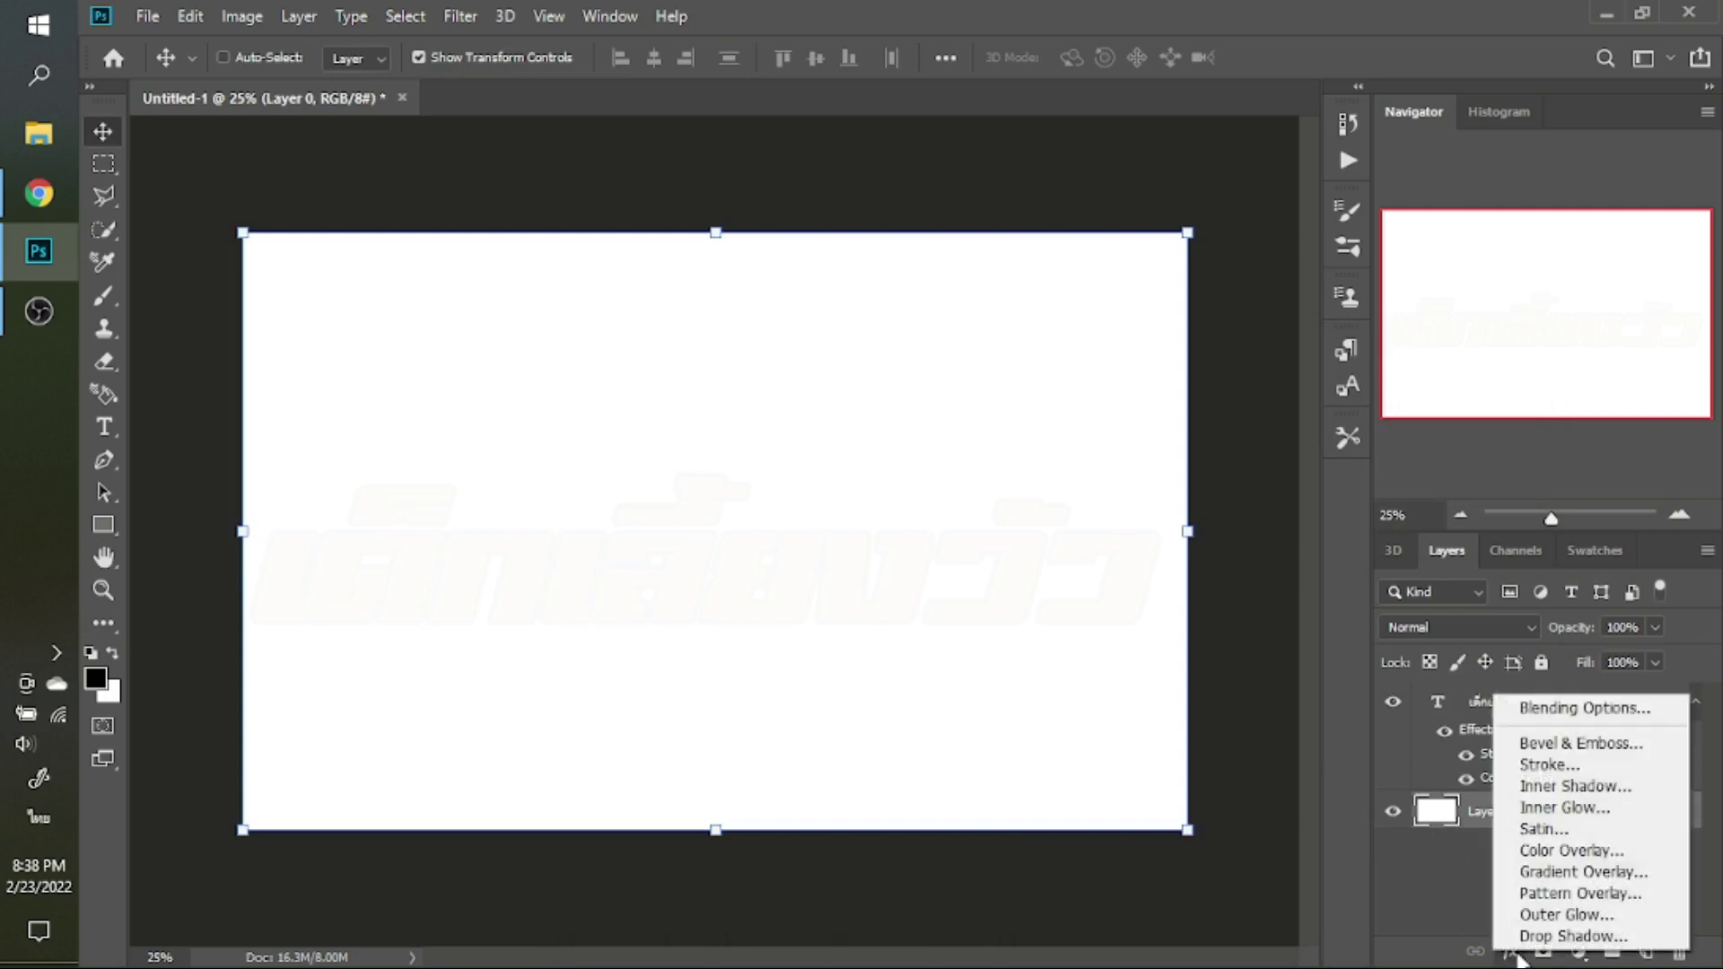
pyautogui.click(1537, 851)
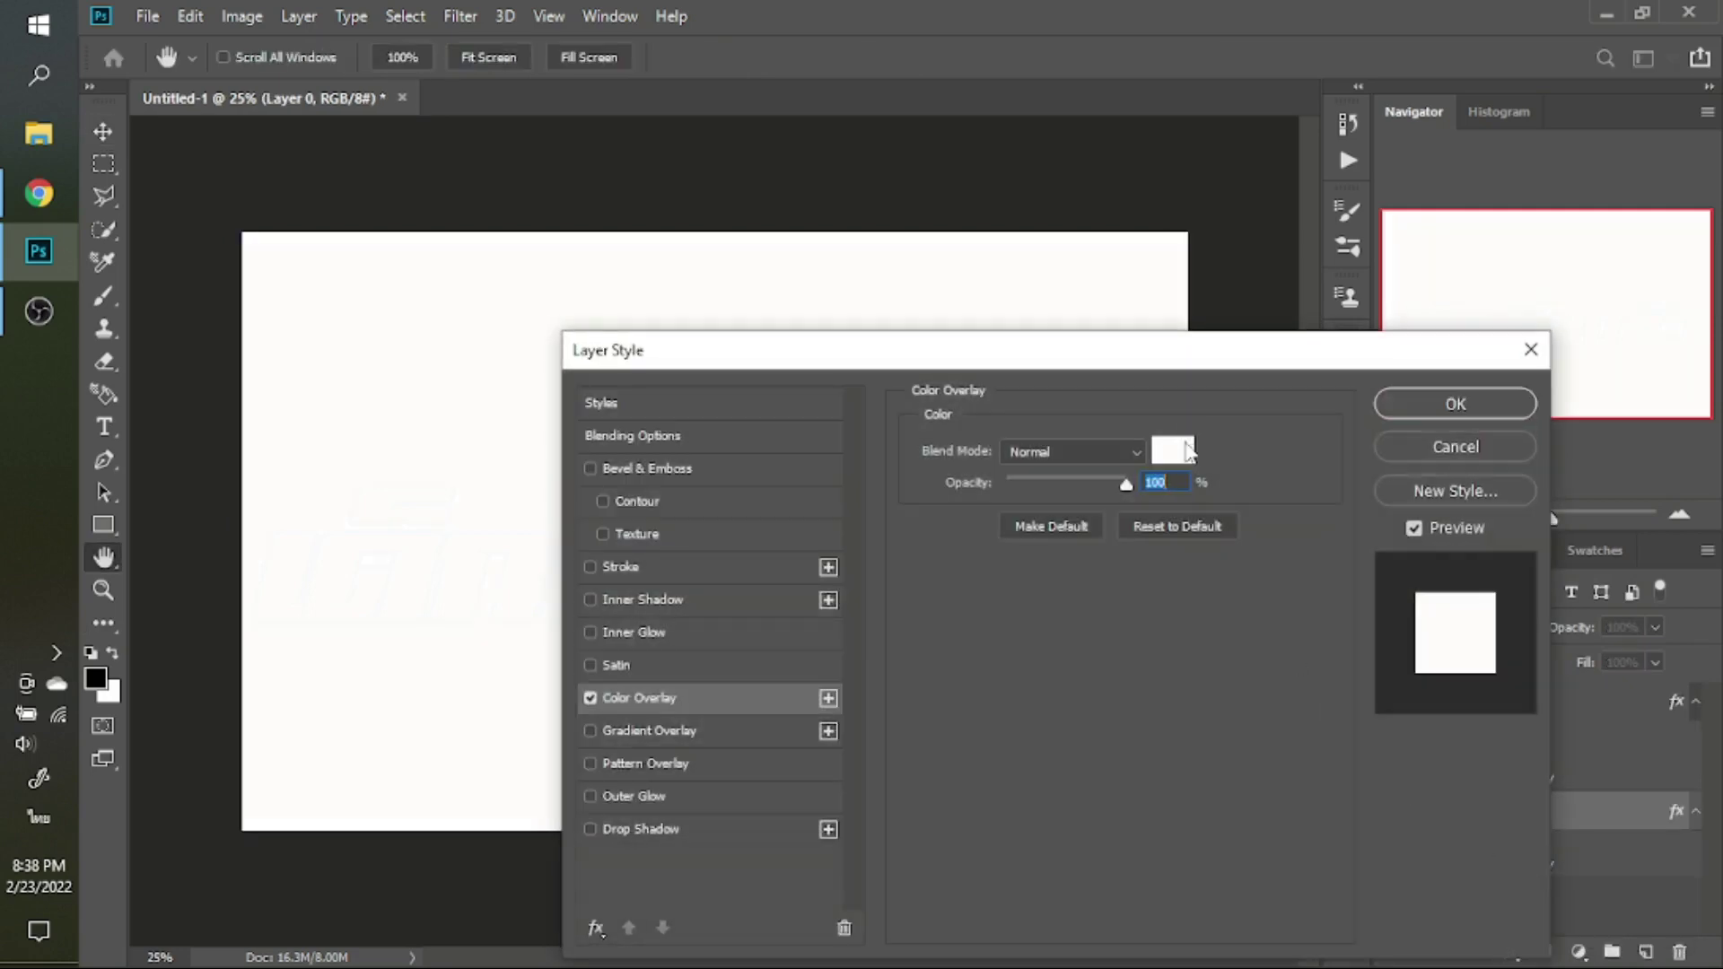
pyautogui.click(1185, 448)
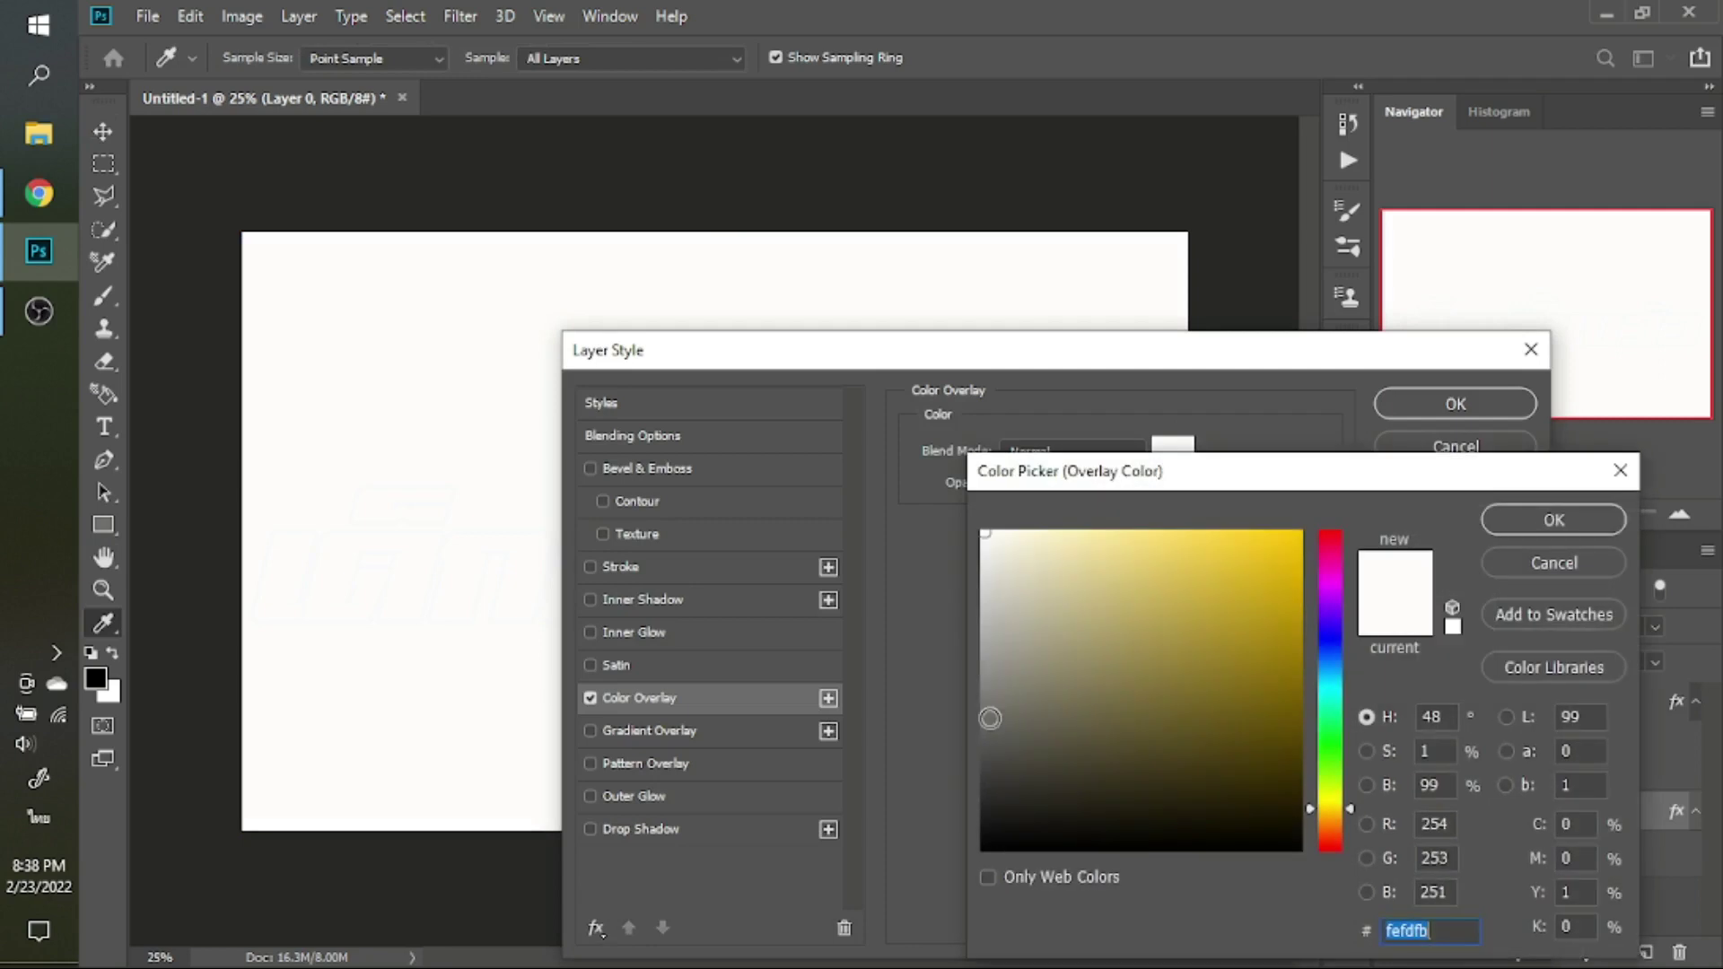
pyautogui.click(984, 847)
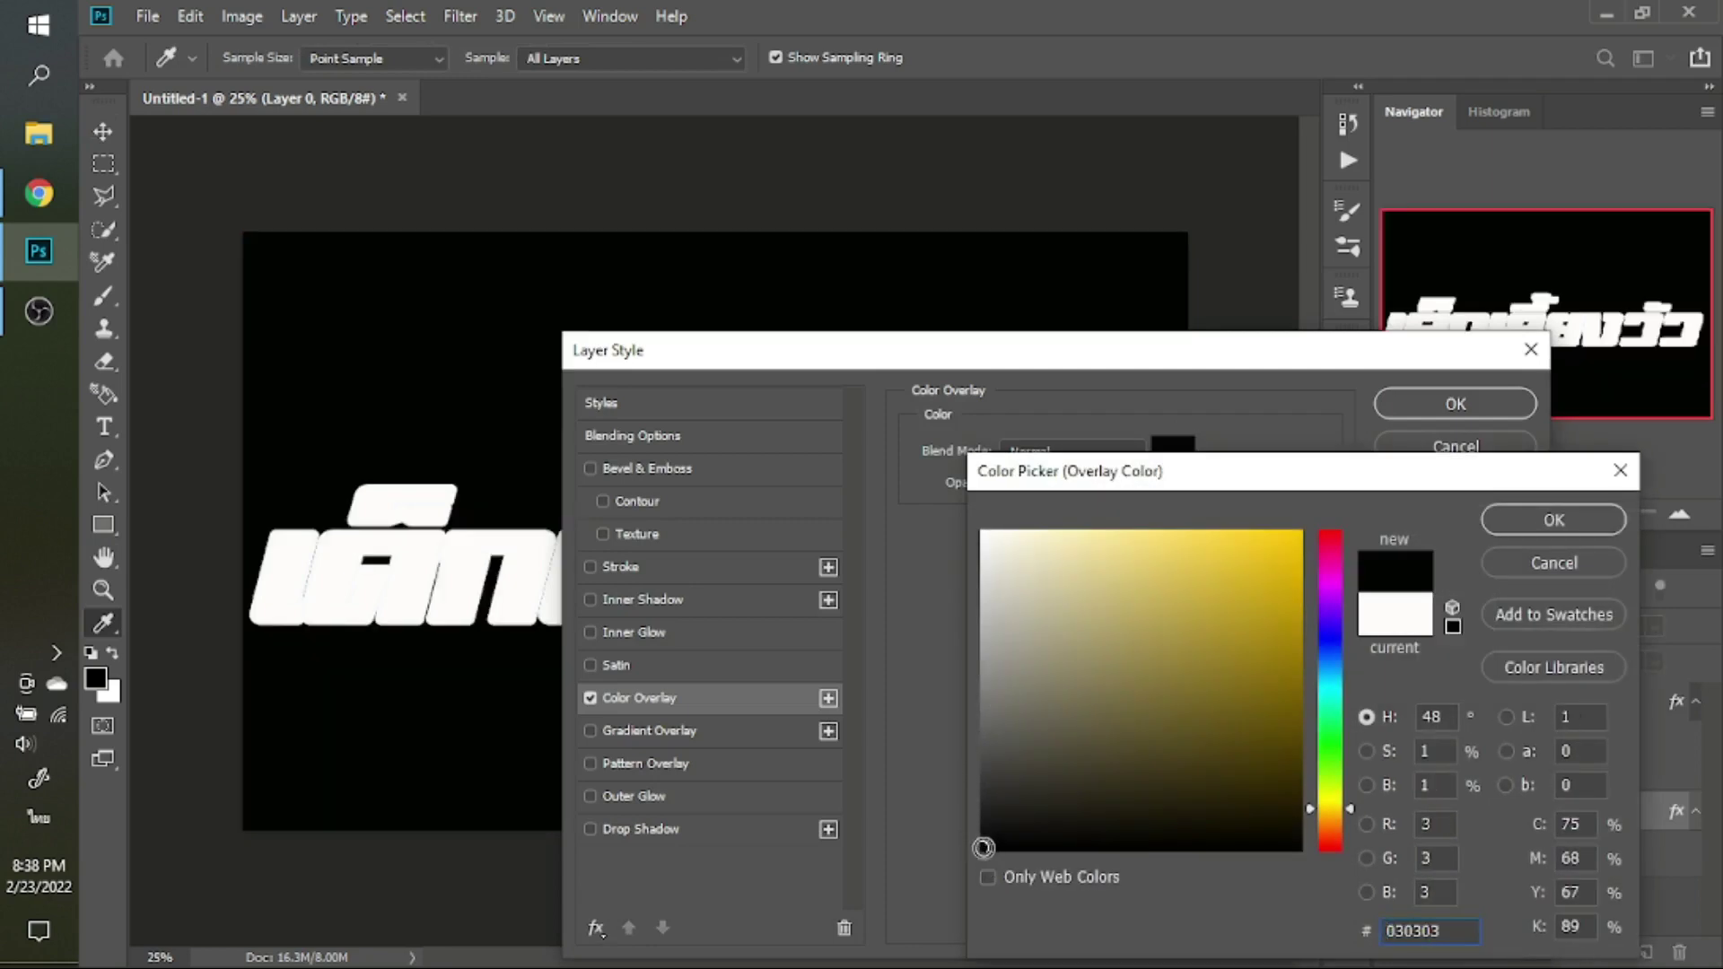
pyautogui.press('Return')
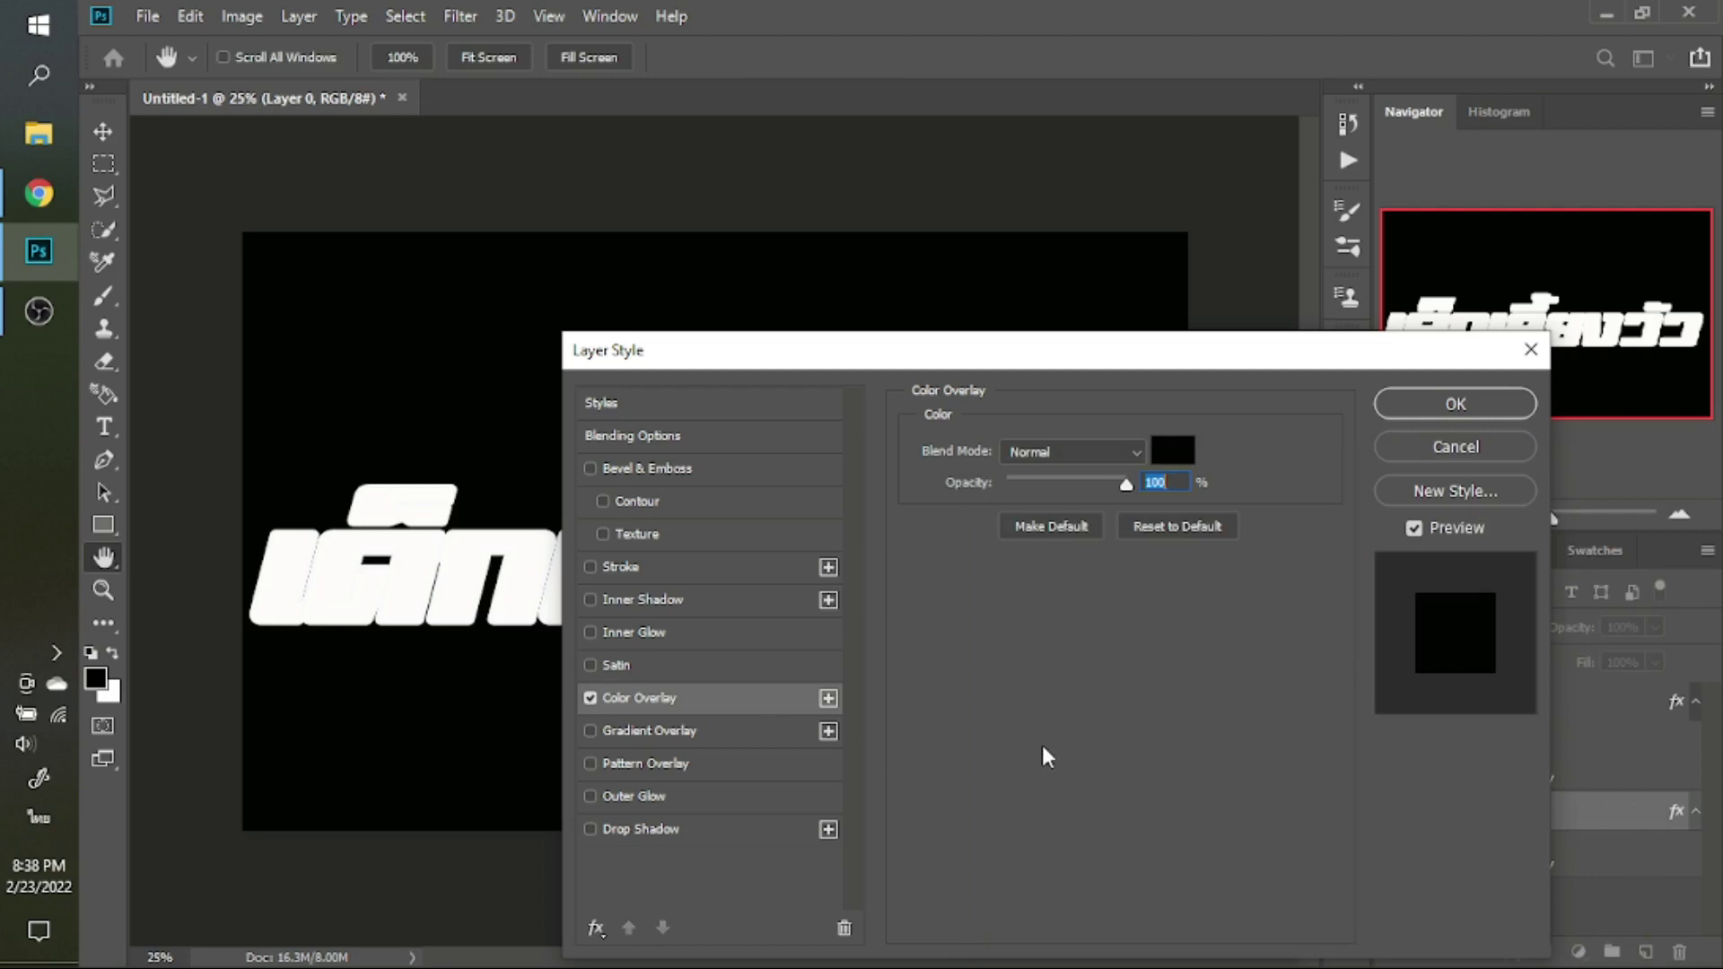
pyautogui.click(591, 697)
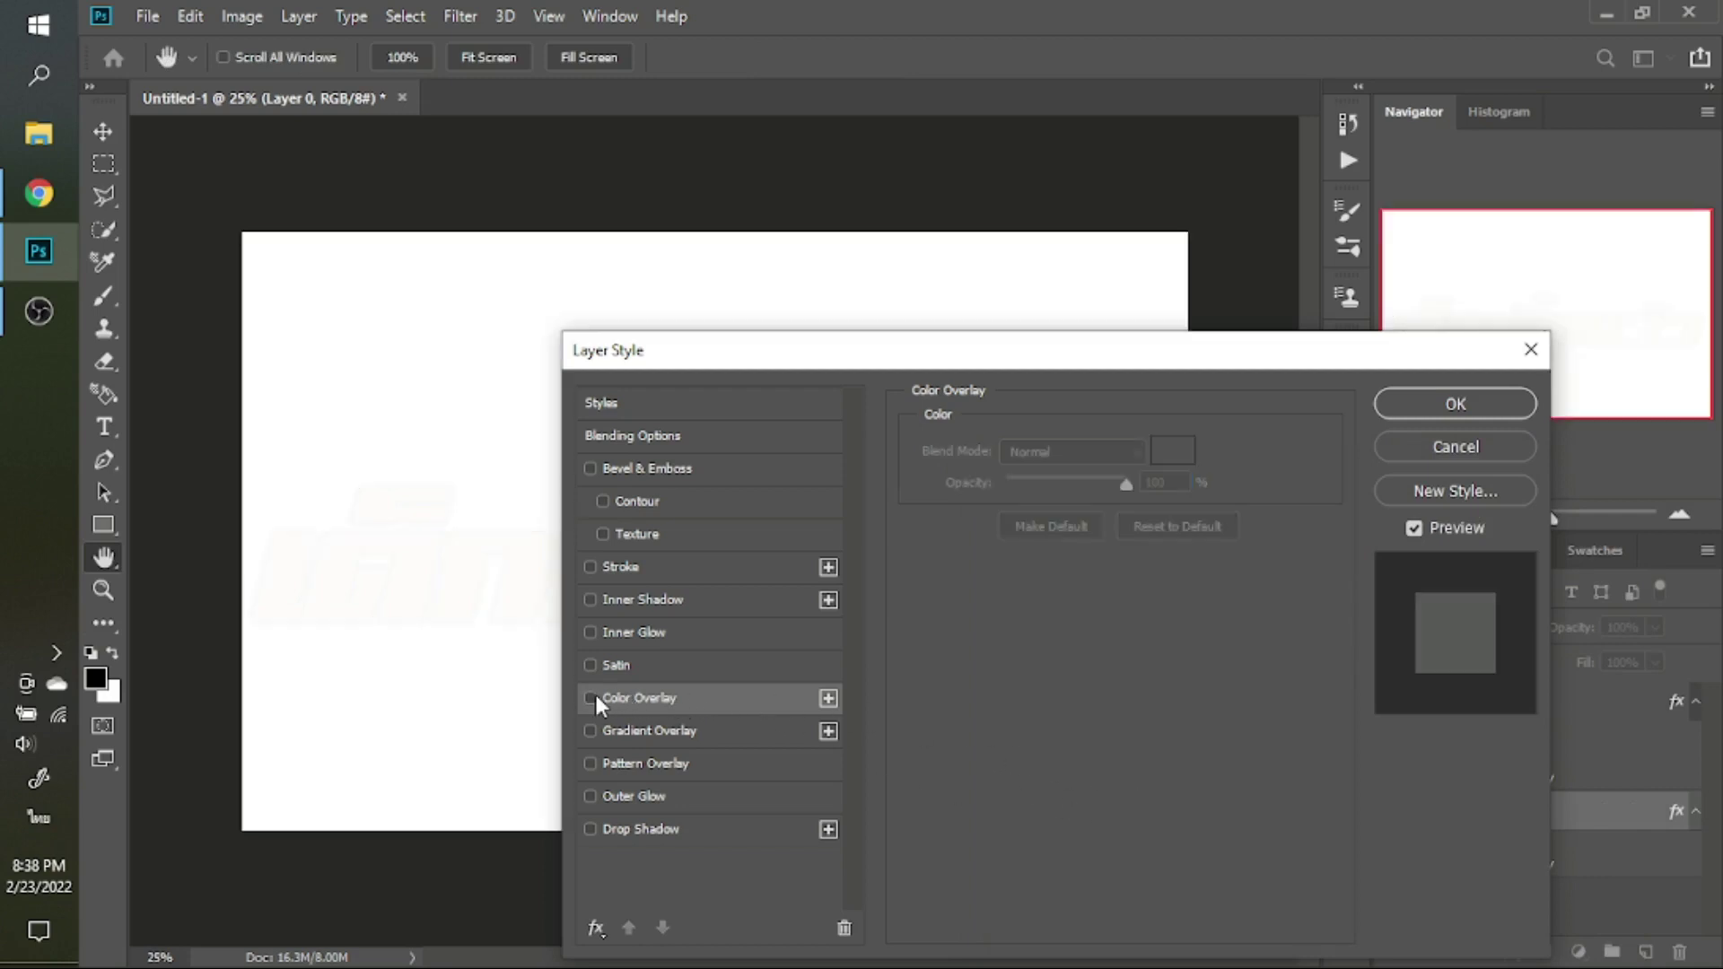
pyautogui.click(591, 697)
pyautogui.press('Return')
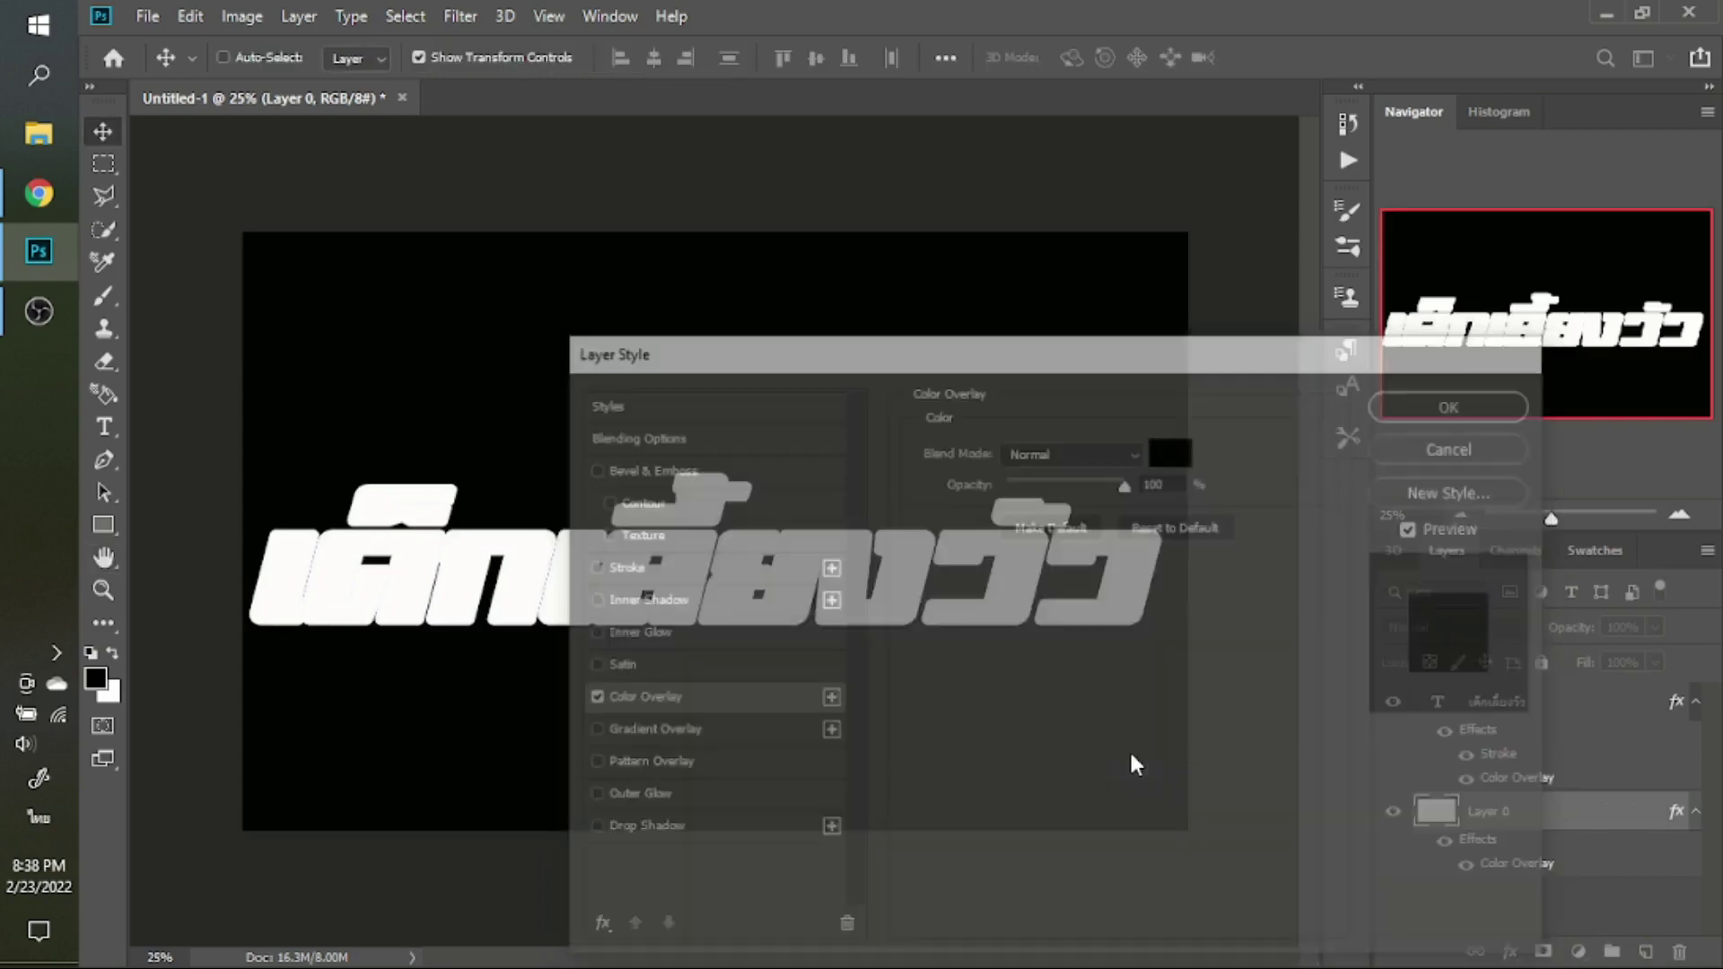
pyautogui.click(1511, 714)
# Disable the text layer's colour overlay, keeping only its near-white stroke
pyautogui.click(1508, 953)
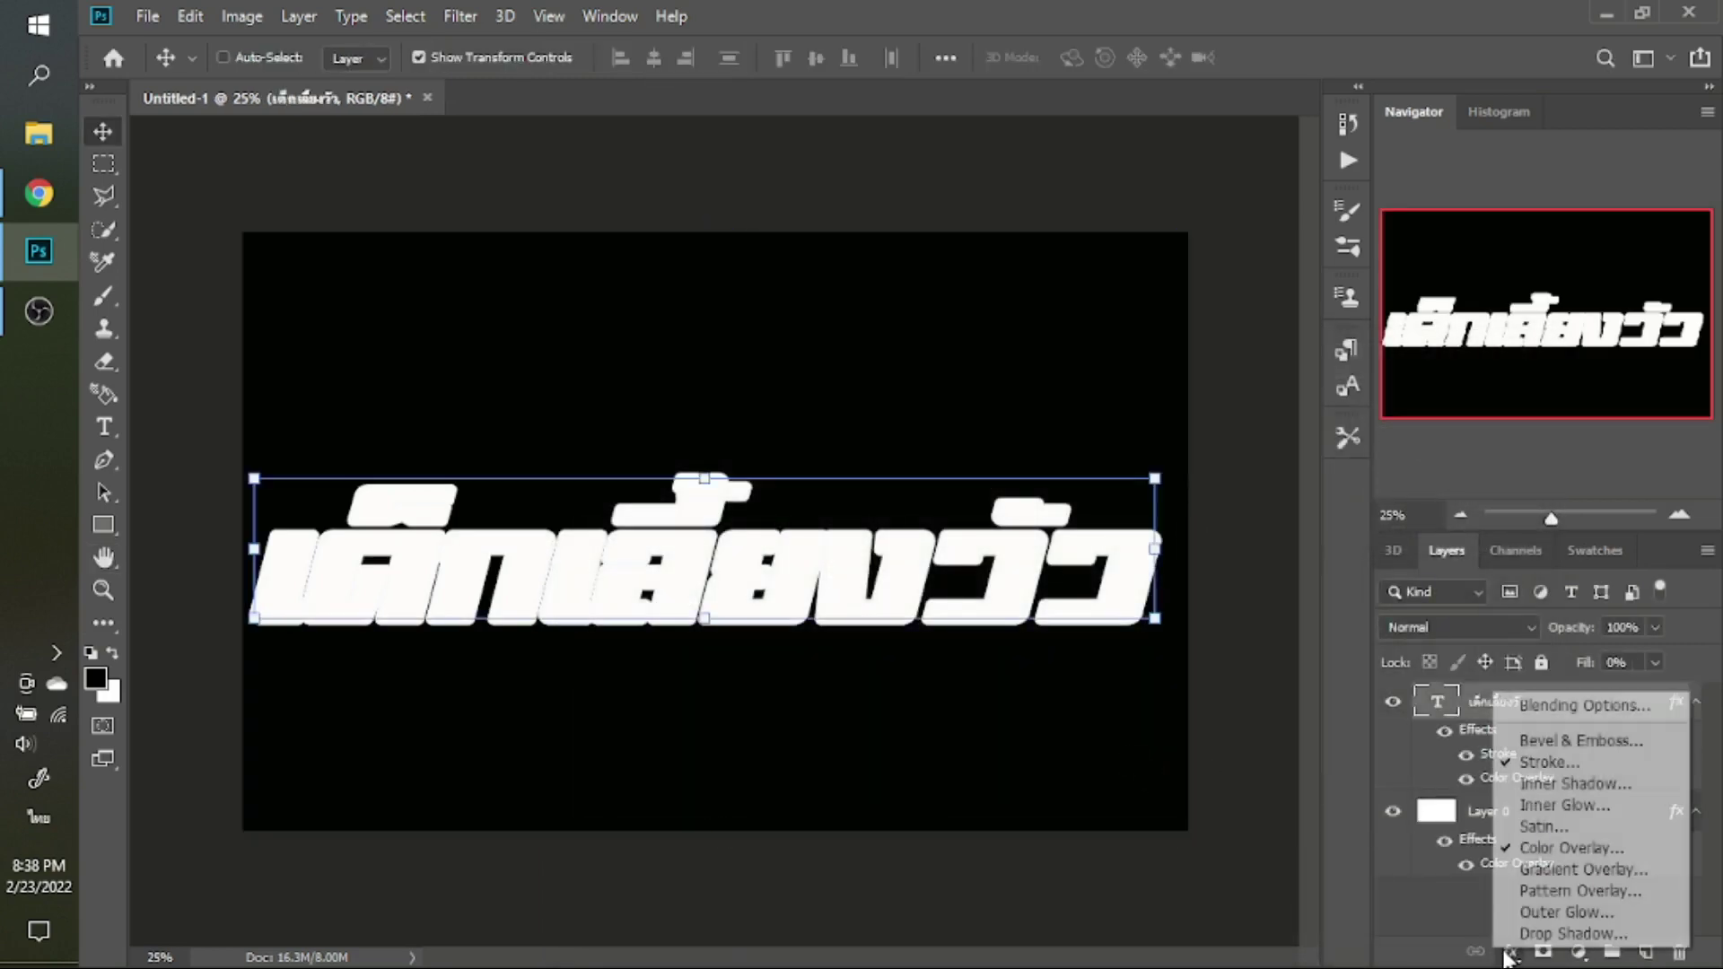
pyautogui.click(1522, 850)
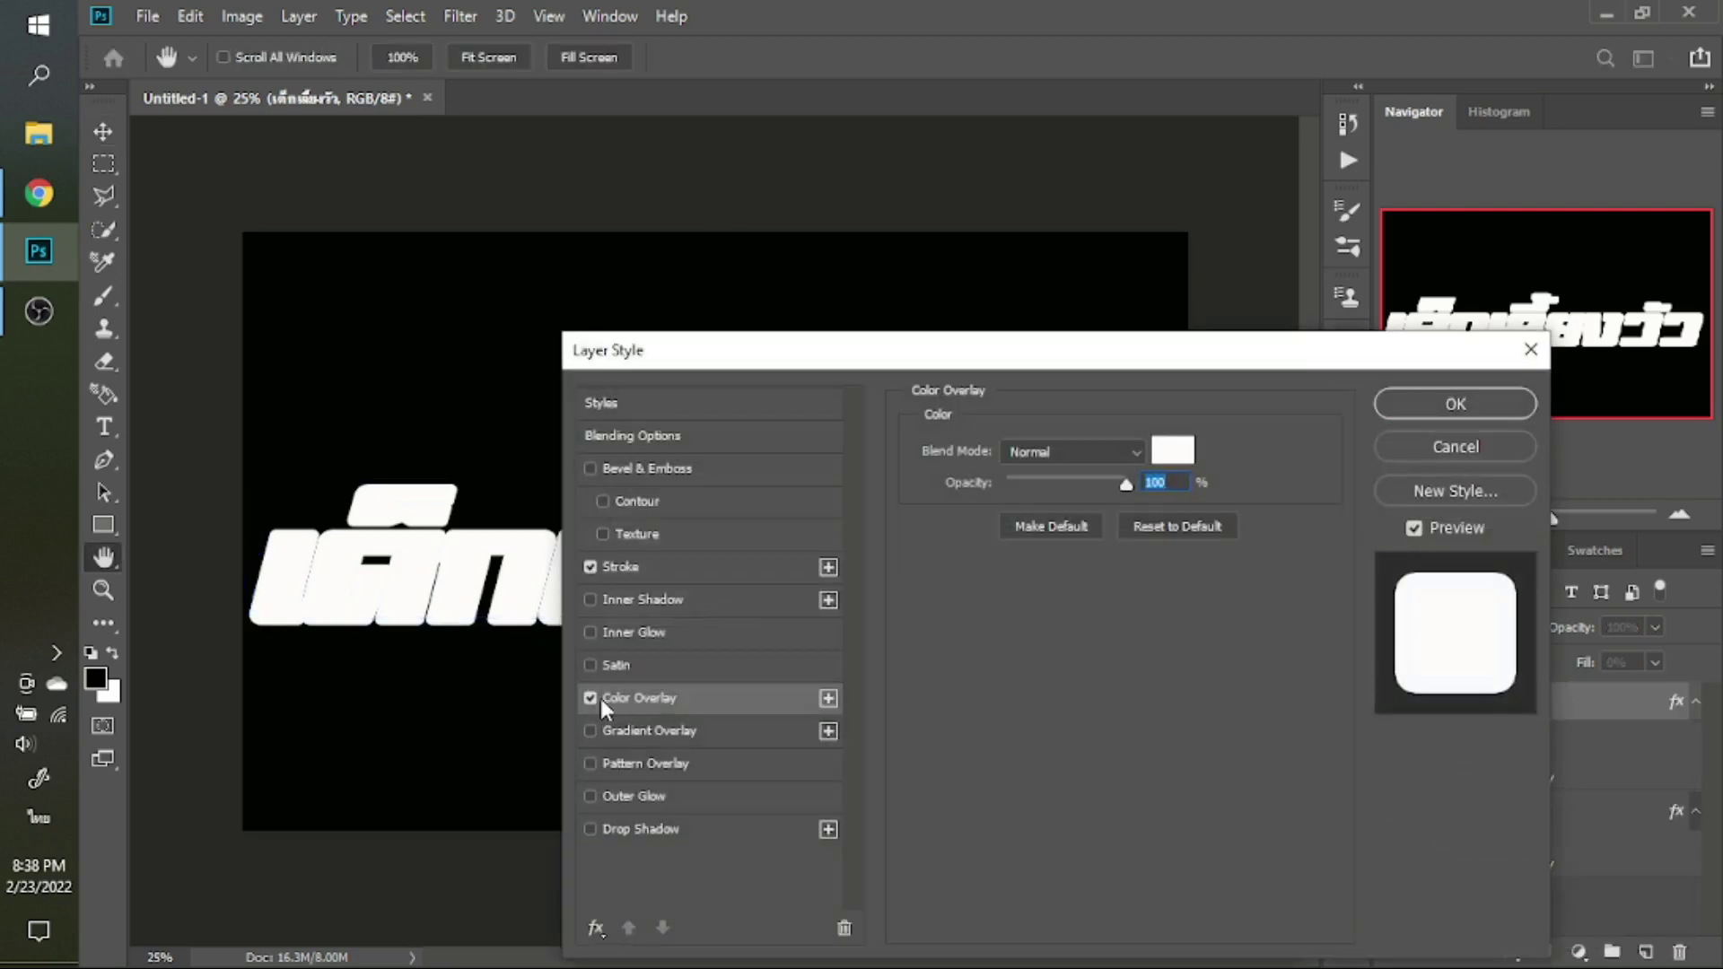
pyautogui.click(590, 698)
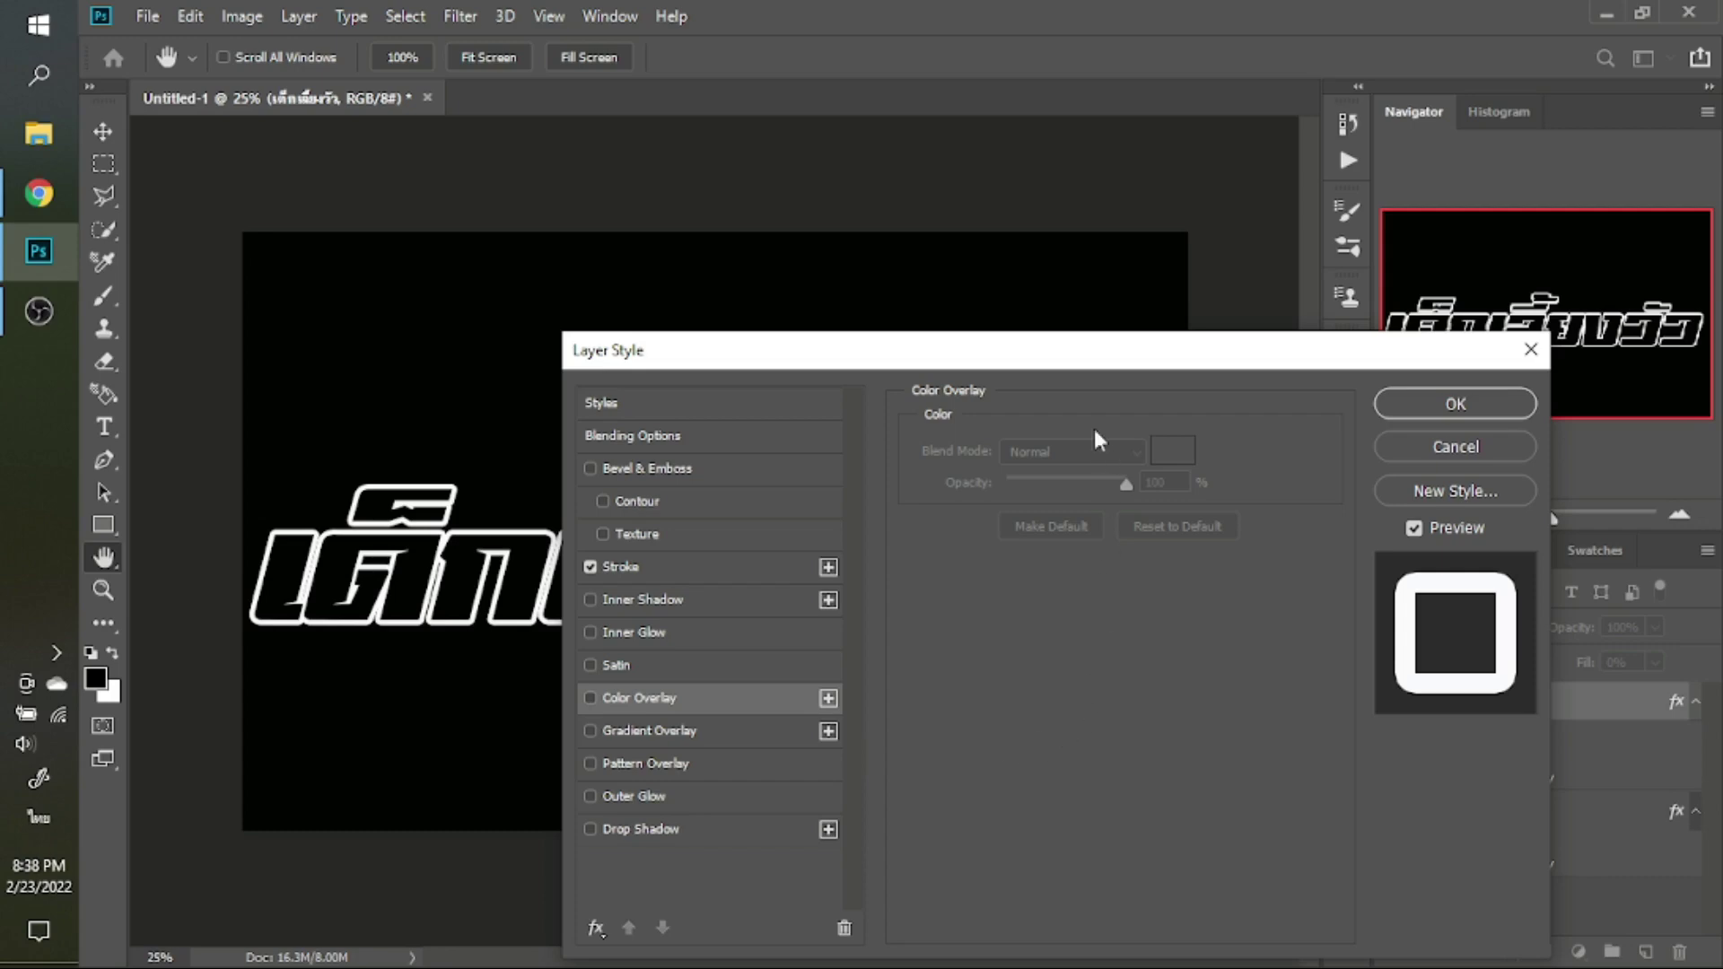
pyautogui.moveTo(1059, 359); pyautogui.dragTo(1041, 551)
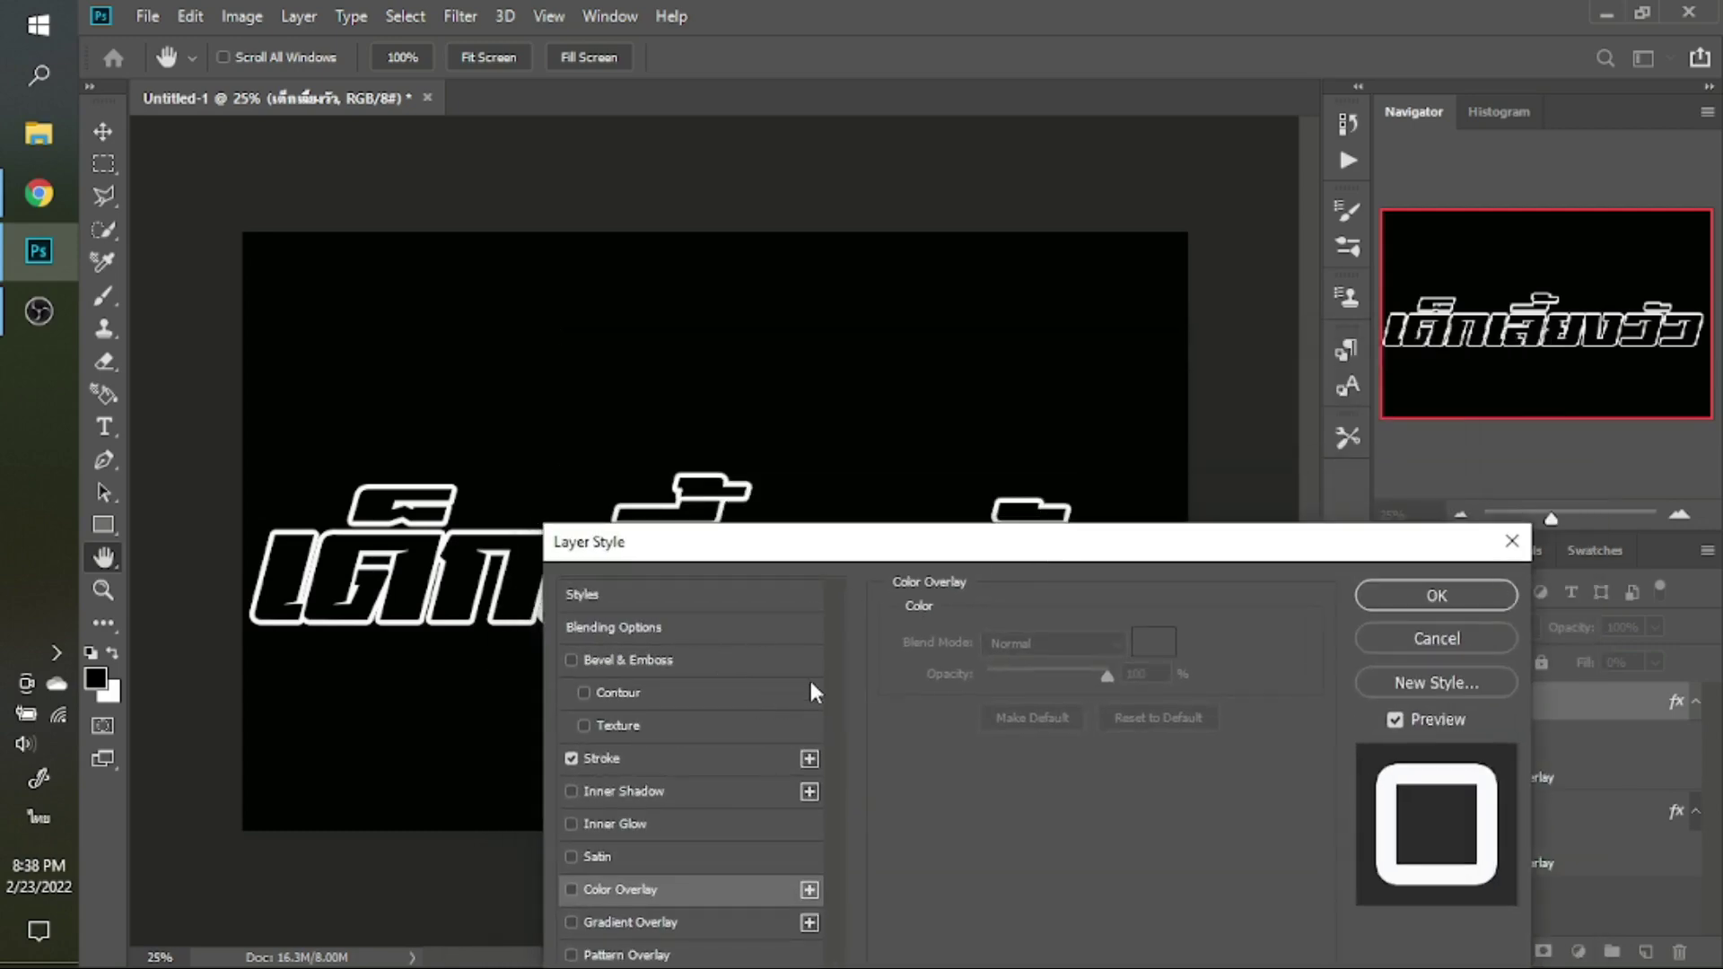
pyautogui.click(1414, 596)
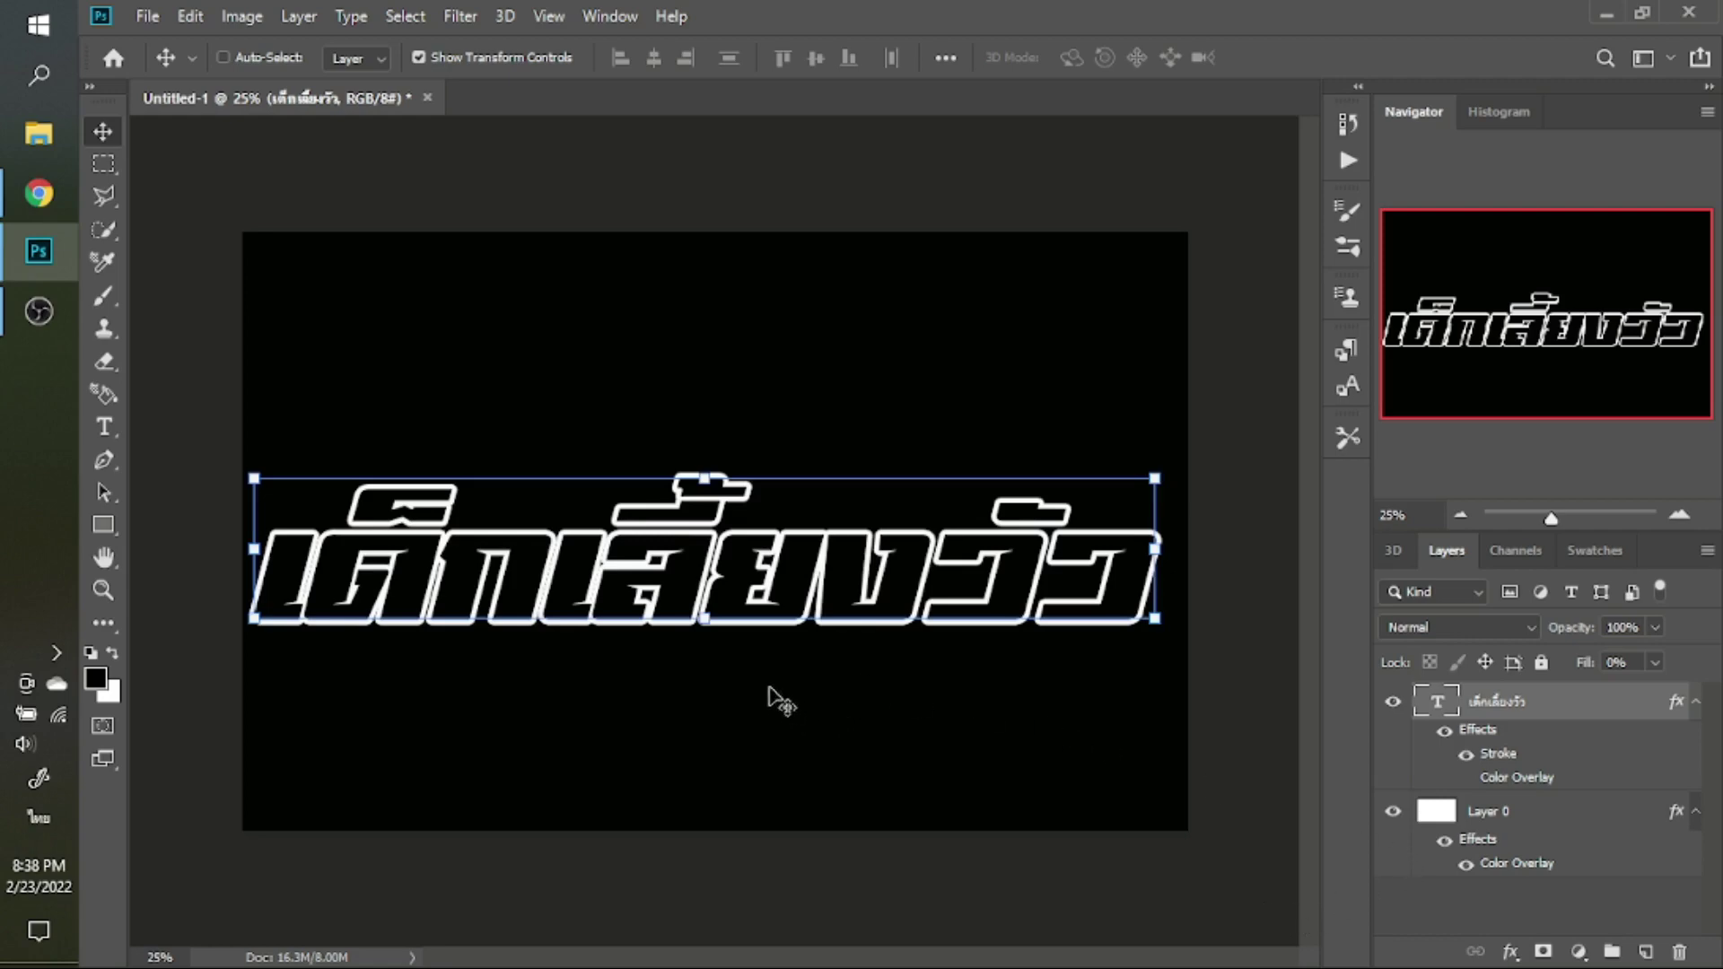
# Draw a slanted four-point band across the text's lower edge with no stroke
pyautogui.scroll(1, 660, 731)
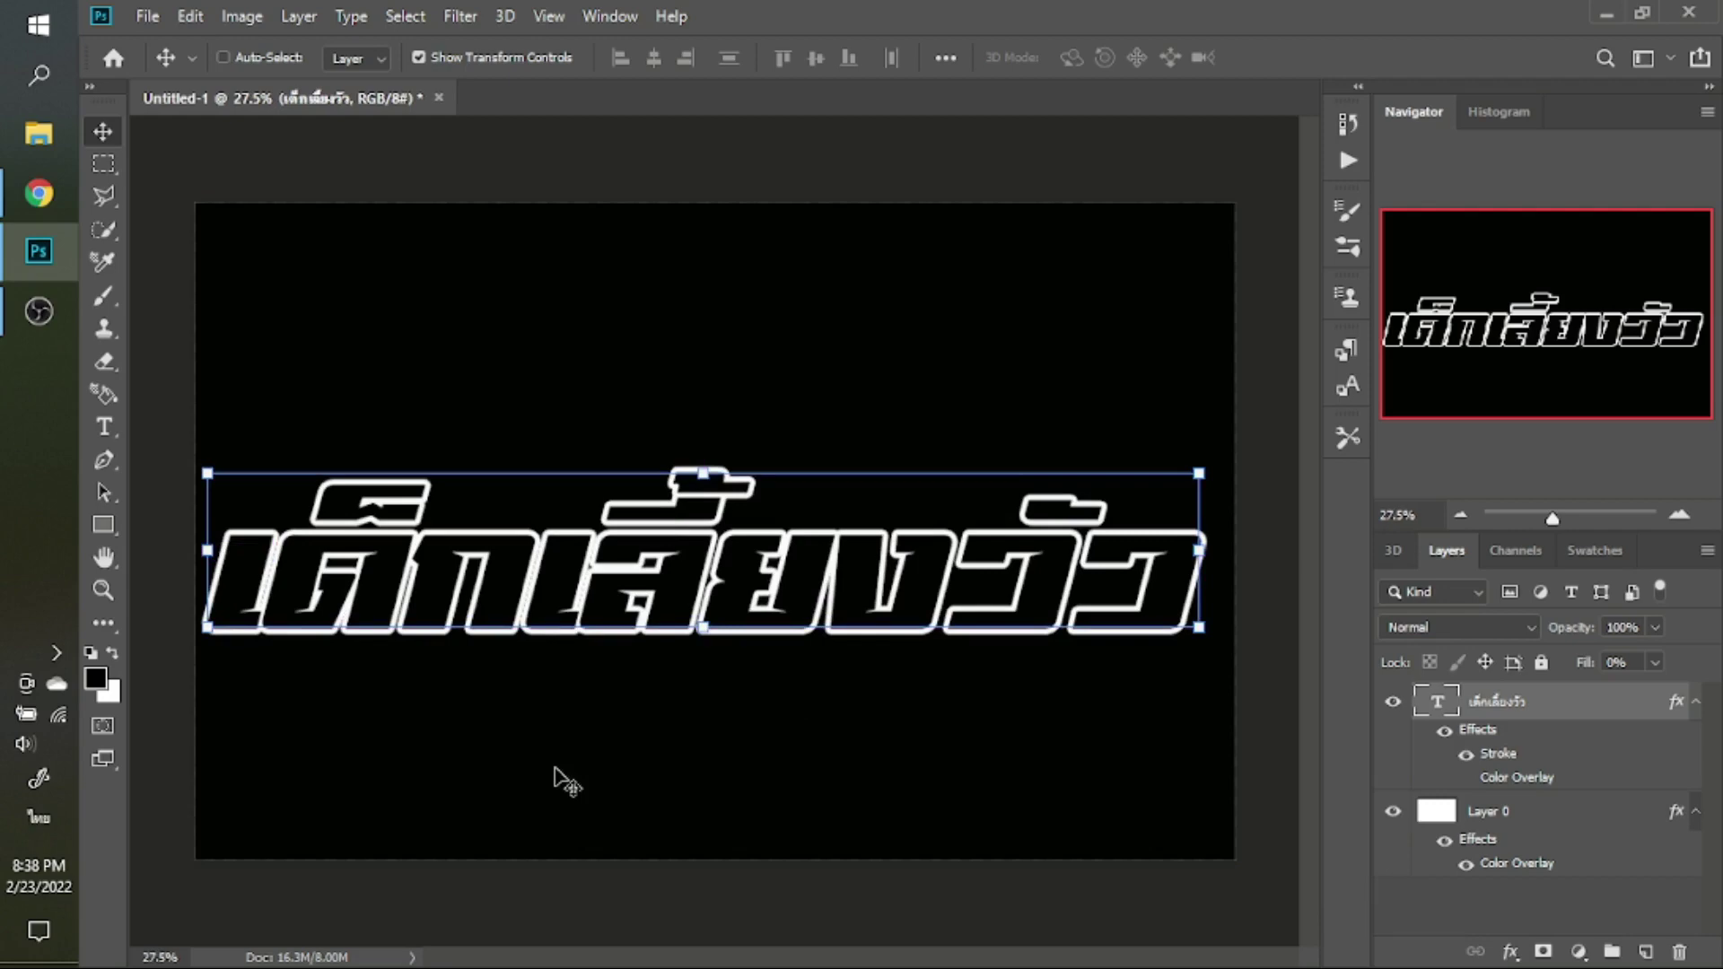
pyautogui.press('p')
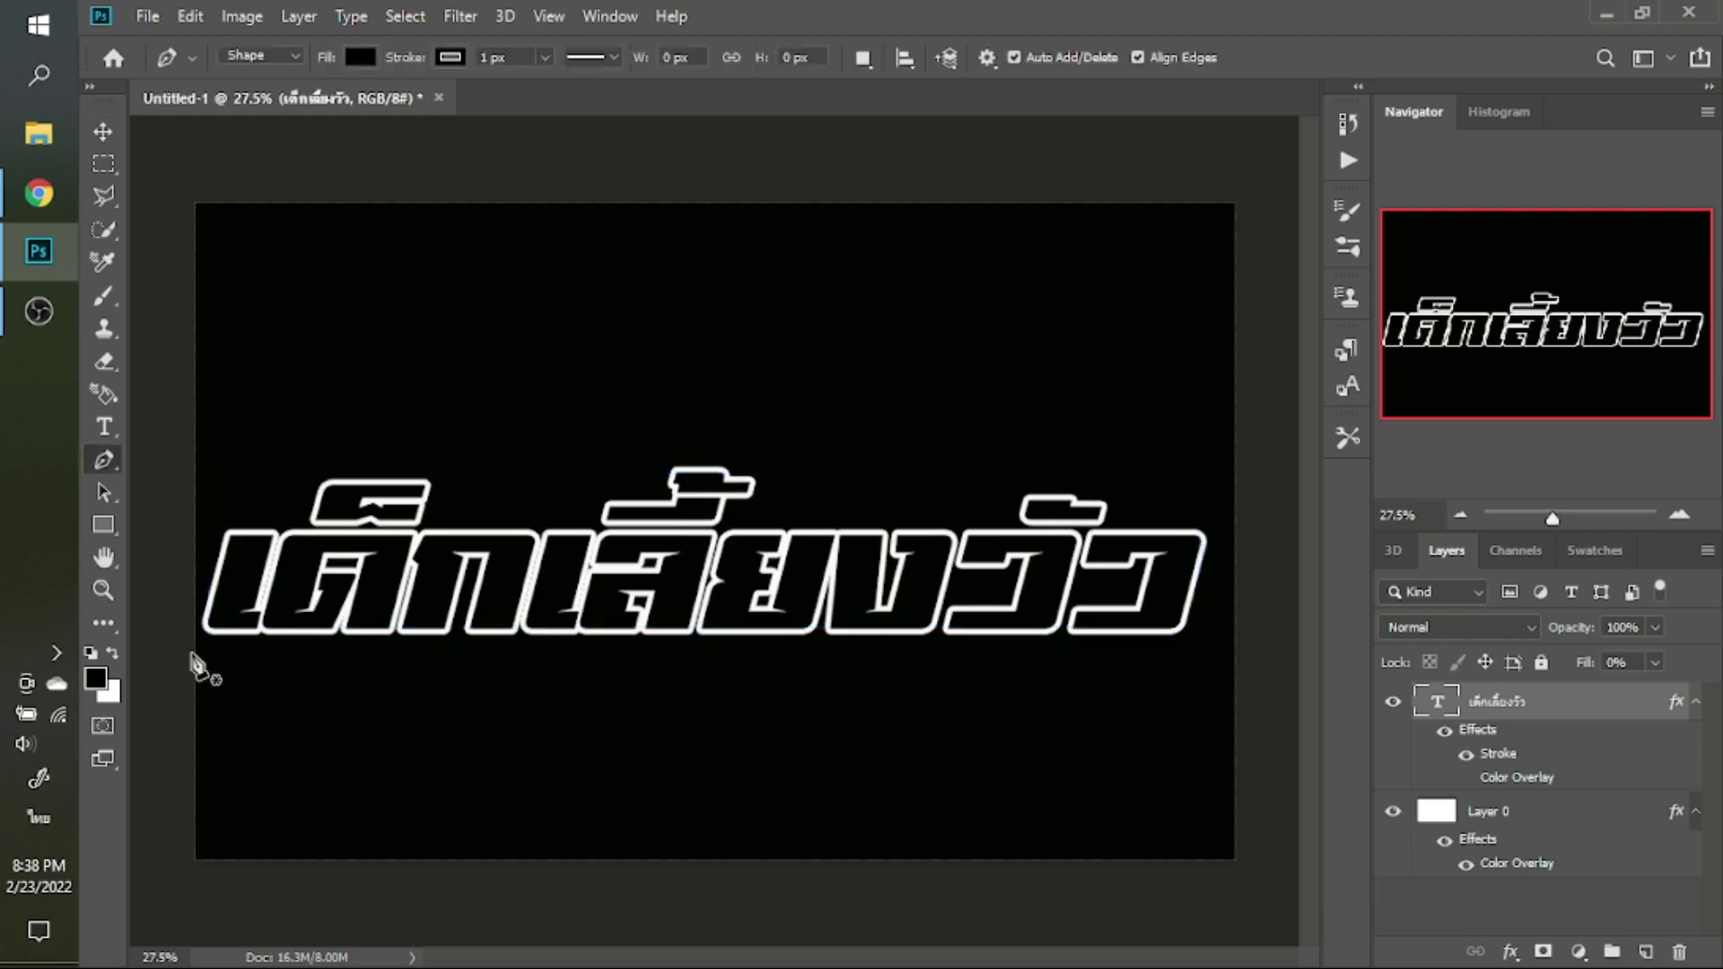
pyautogui.click(165, 614)
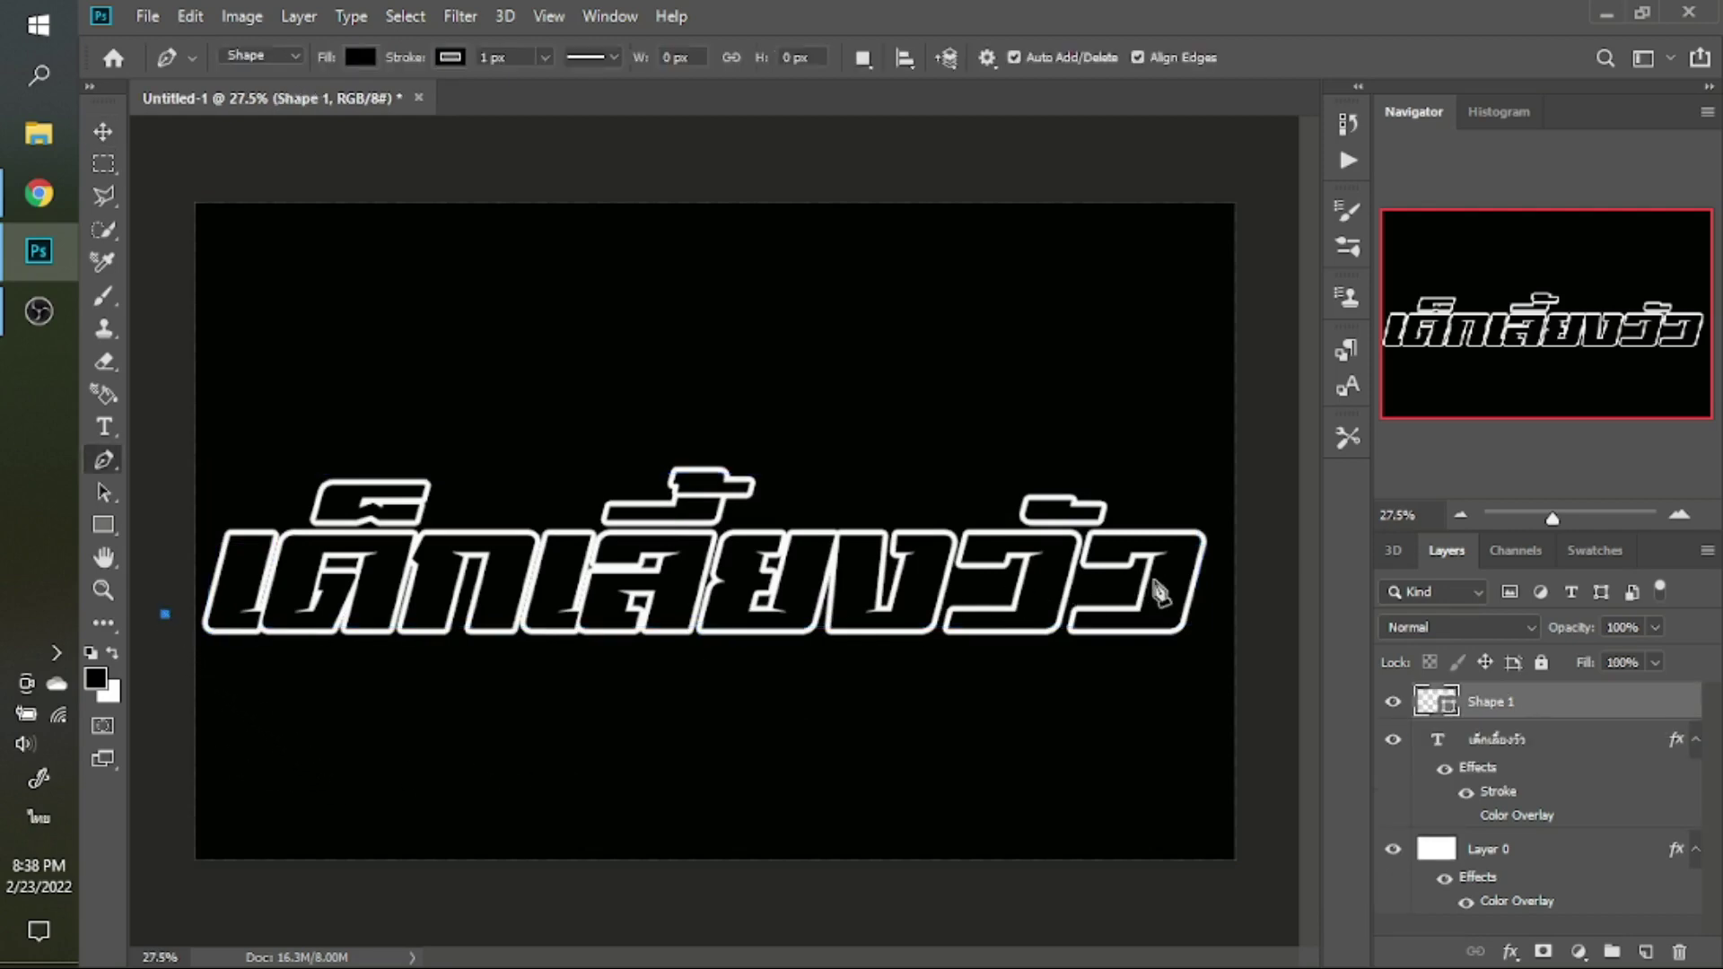
pyautogui.click(1216, 574)
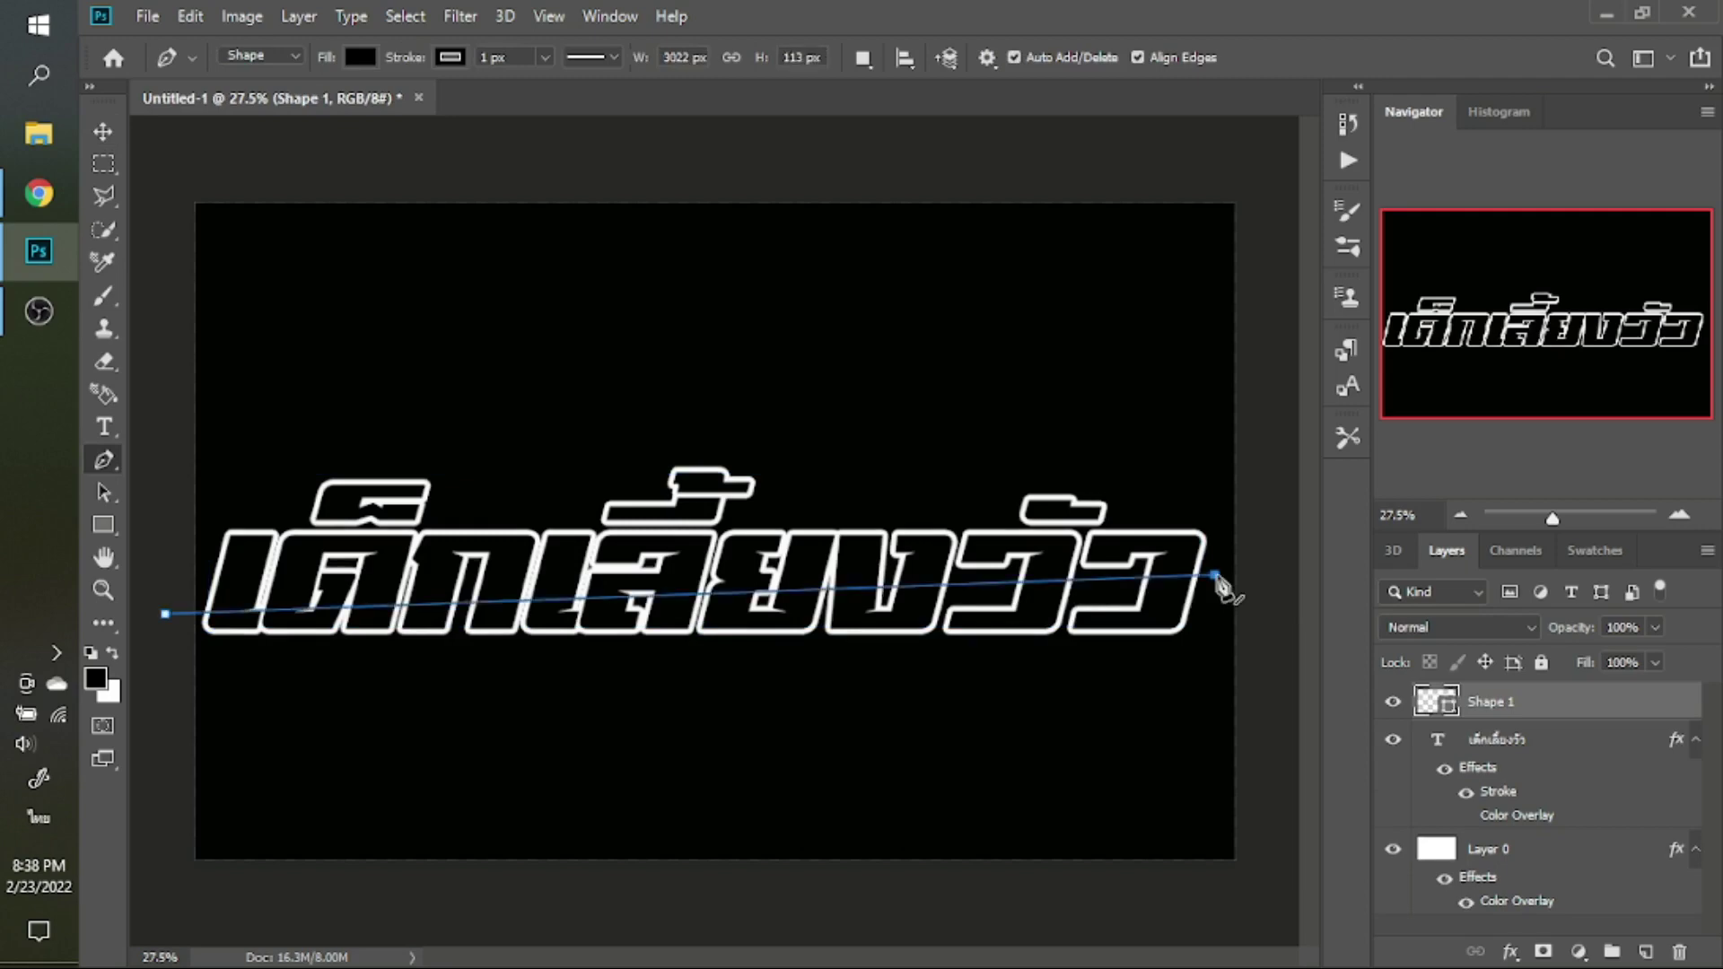
pyautogui.click(1217, 677)
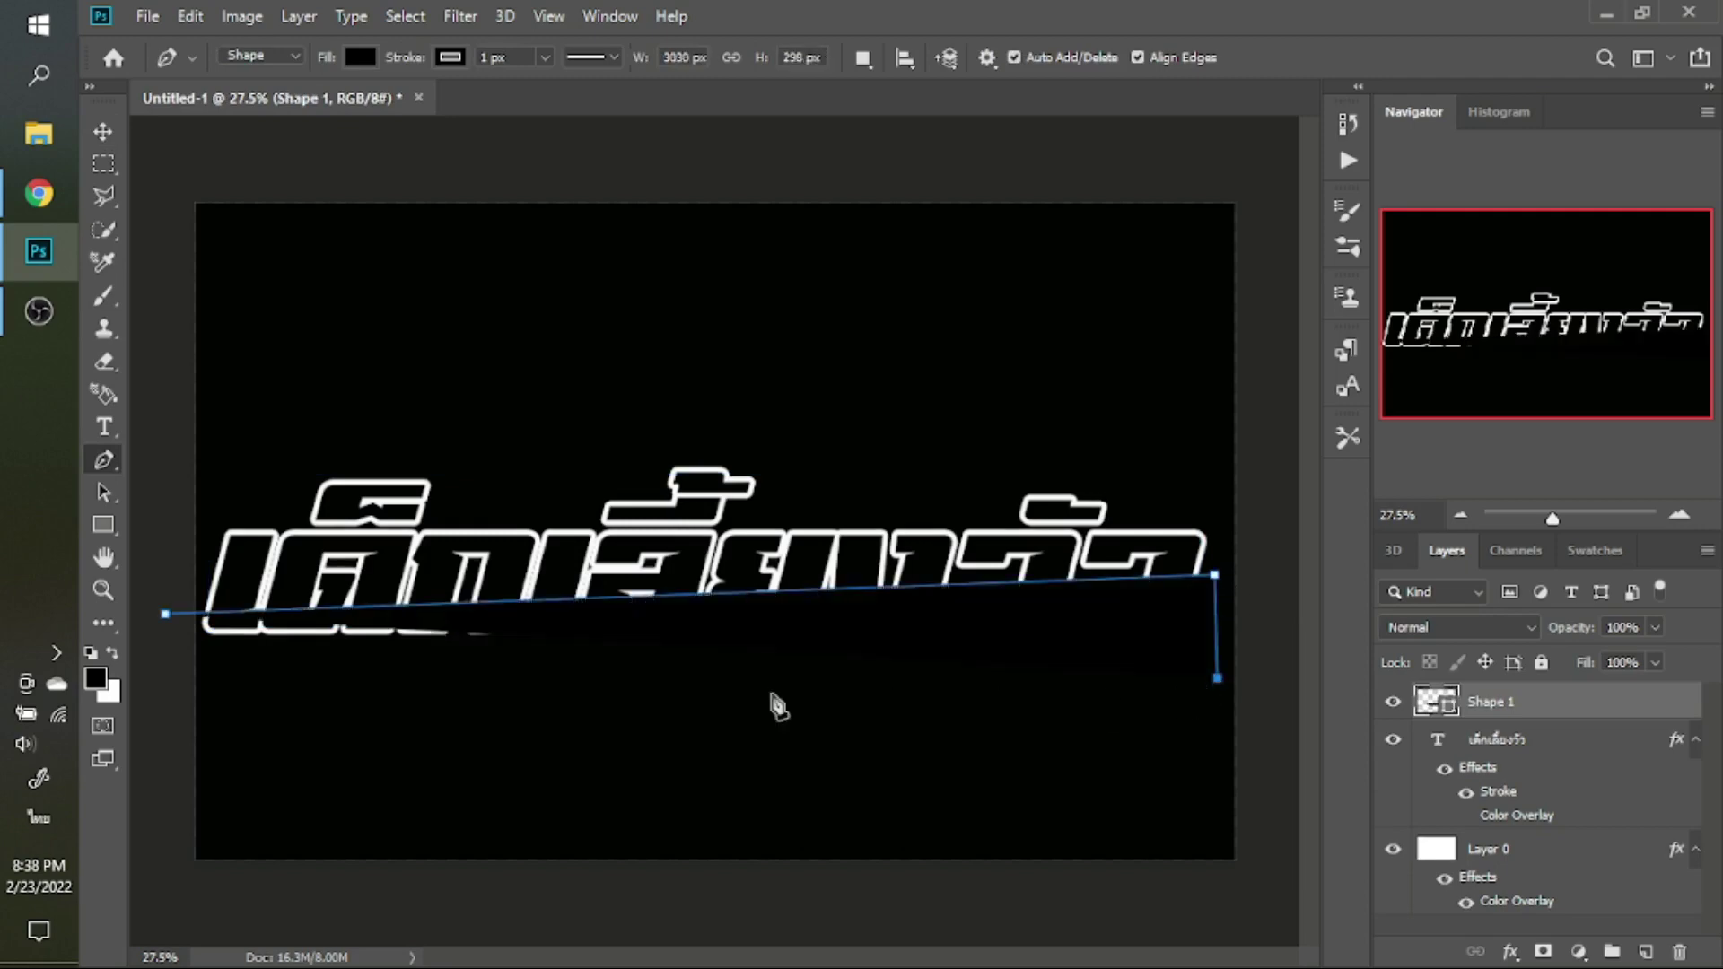
pyautogui.click(154, 692)
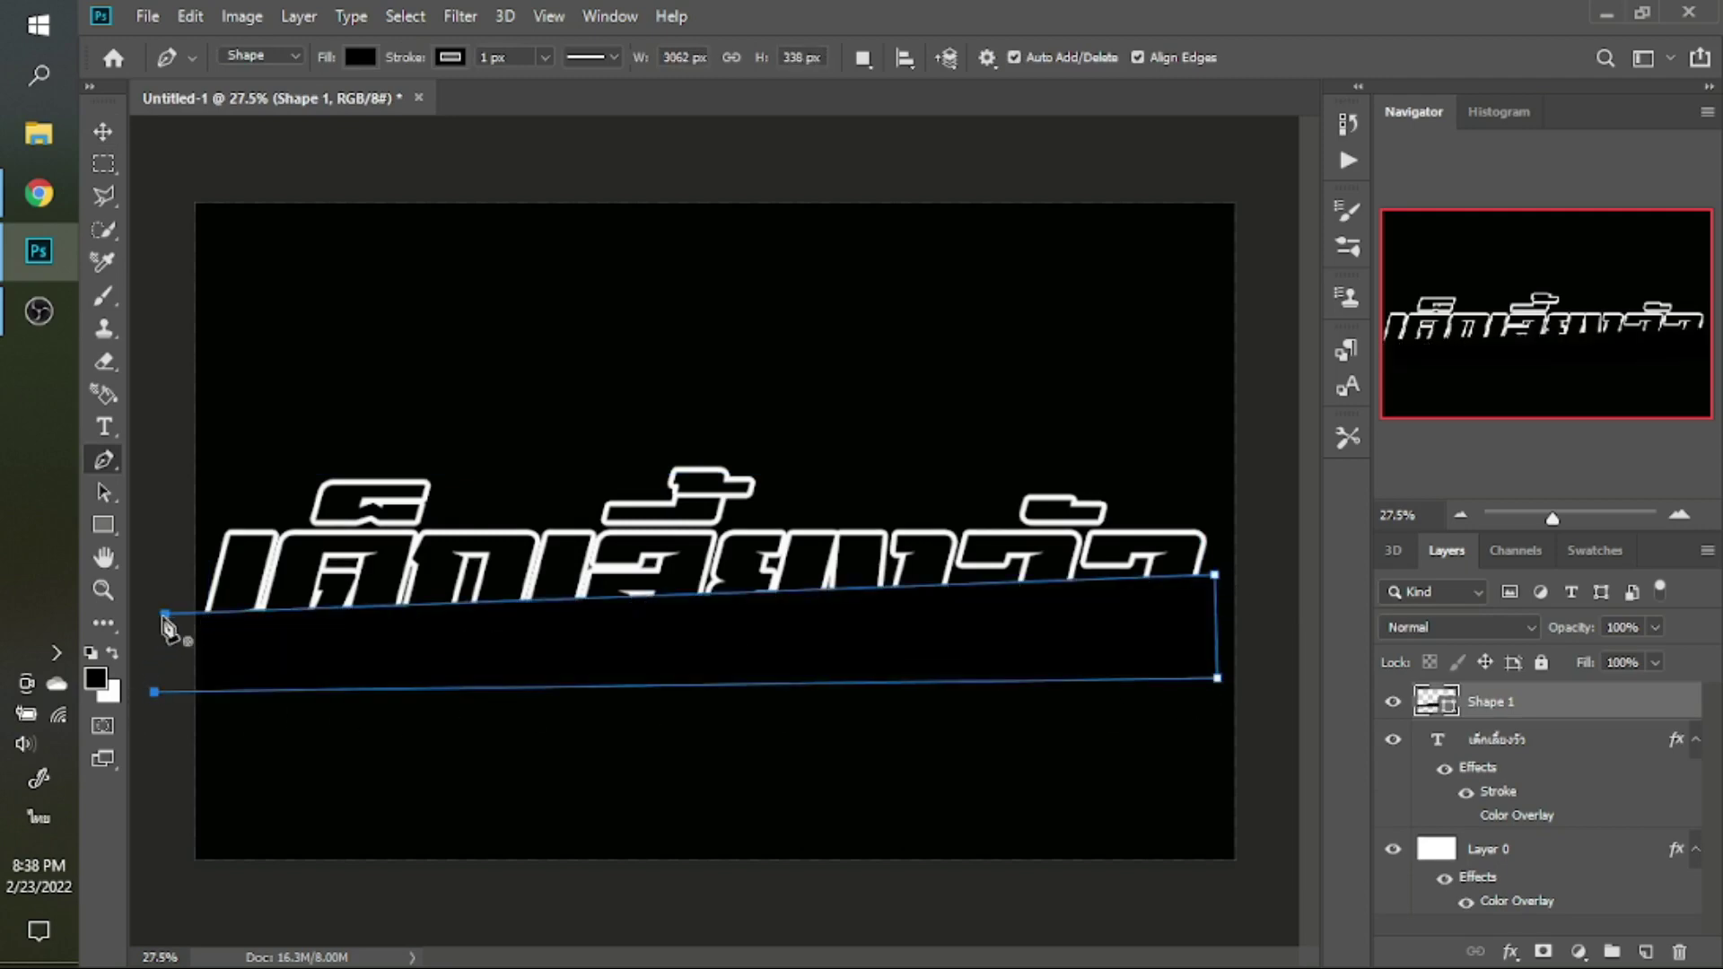
pyautogui.click(445, 57)
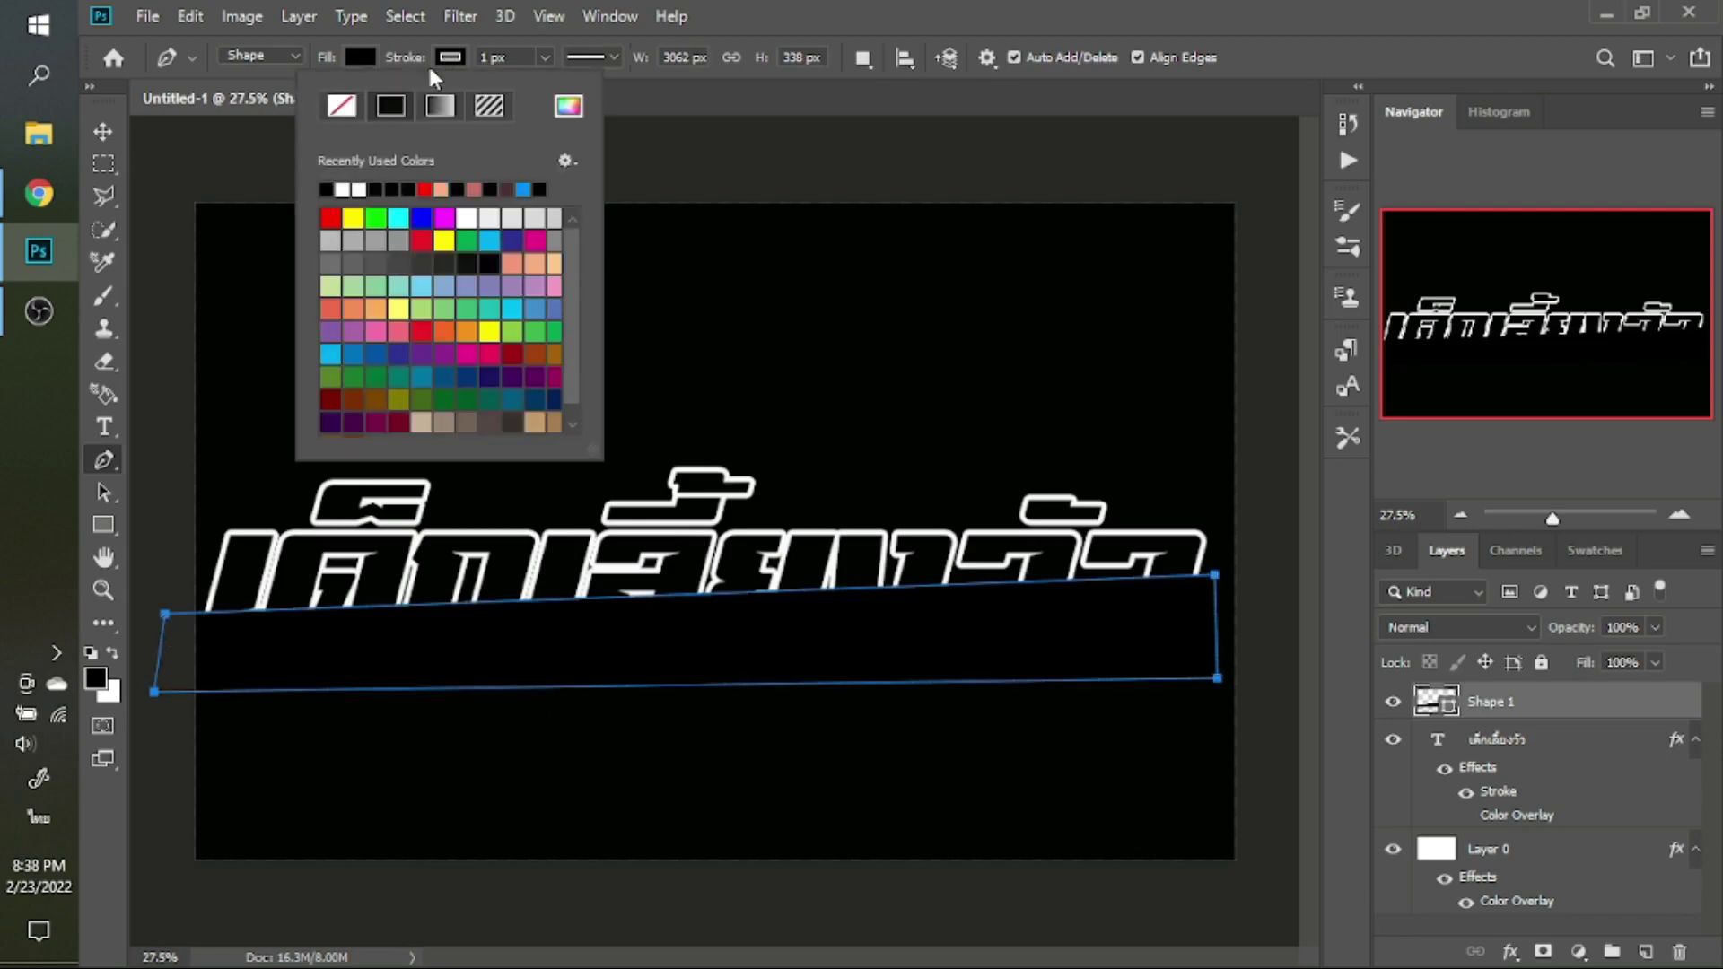
pyautogui.click(342, 107)
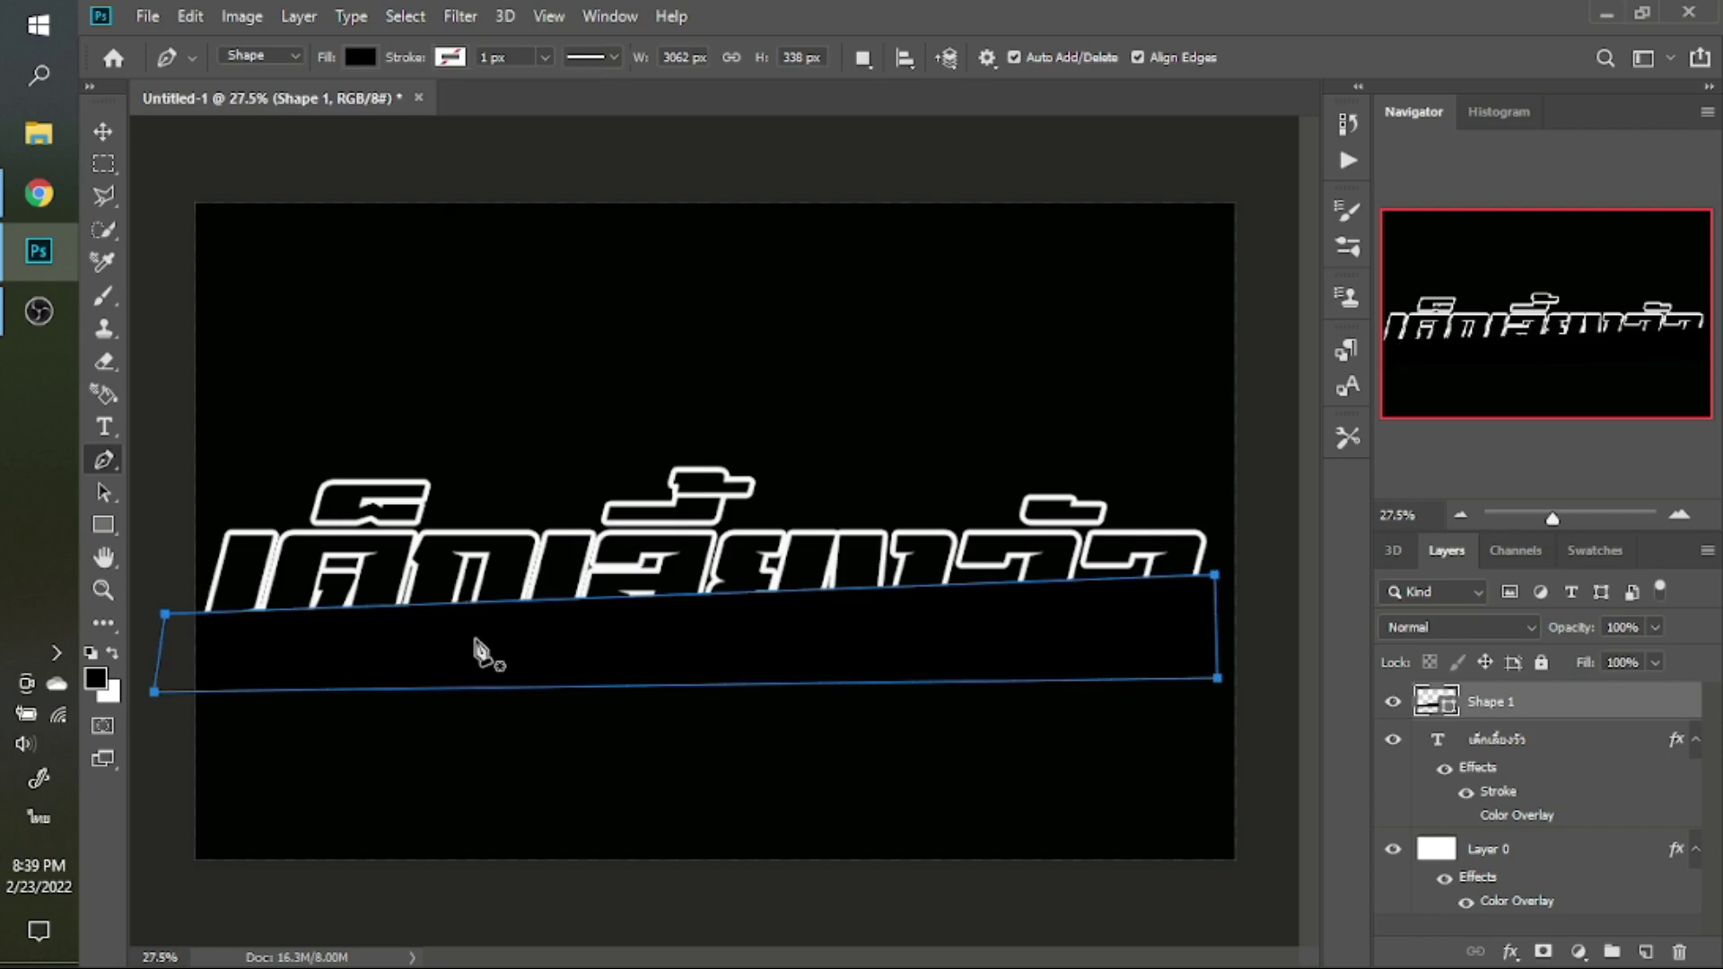
pyautogui.press('Return')
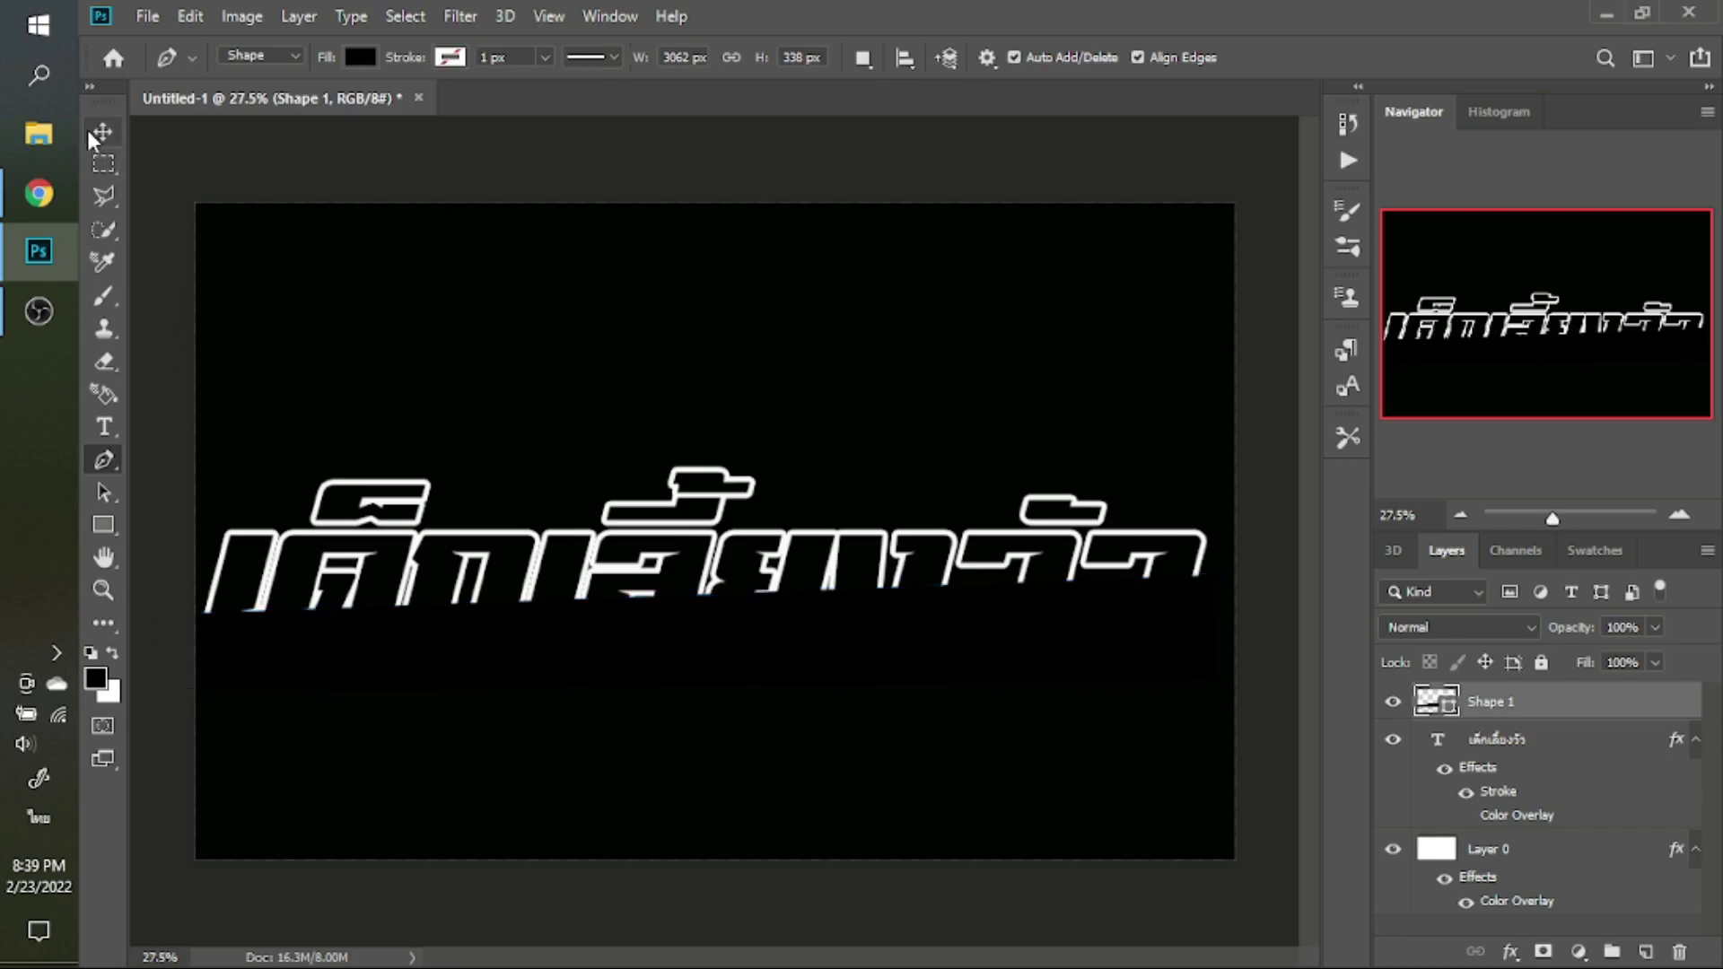
# Rasterize the Shape 1 layer
pyautogui.click(95, 134)
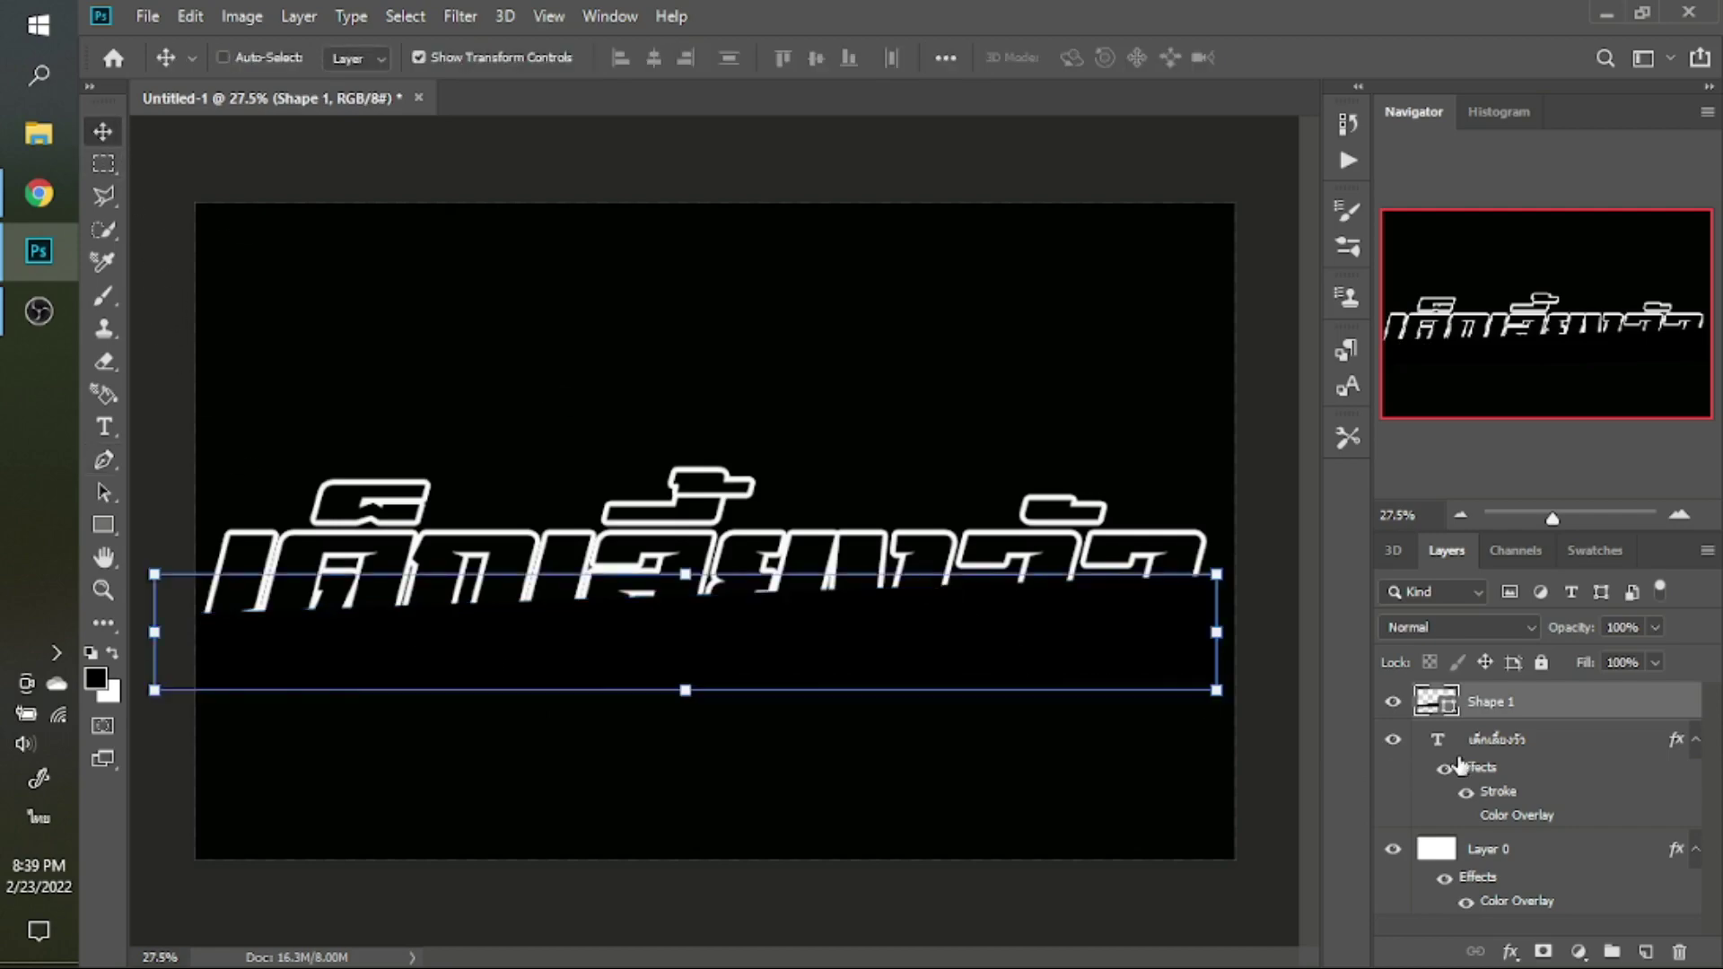
pyautogui.rightClick(1477, 718)
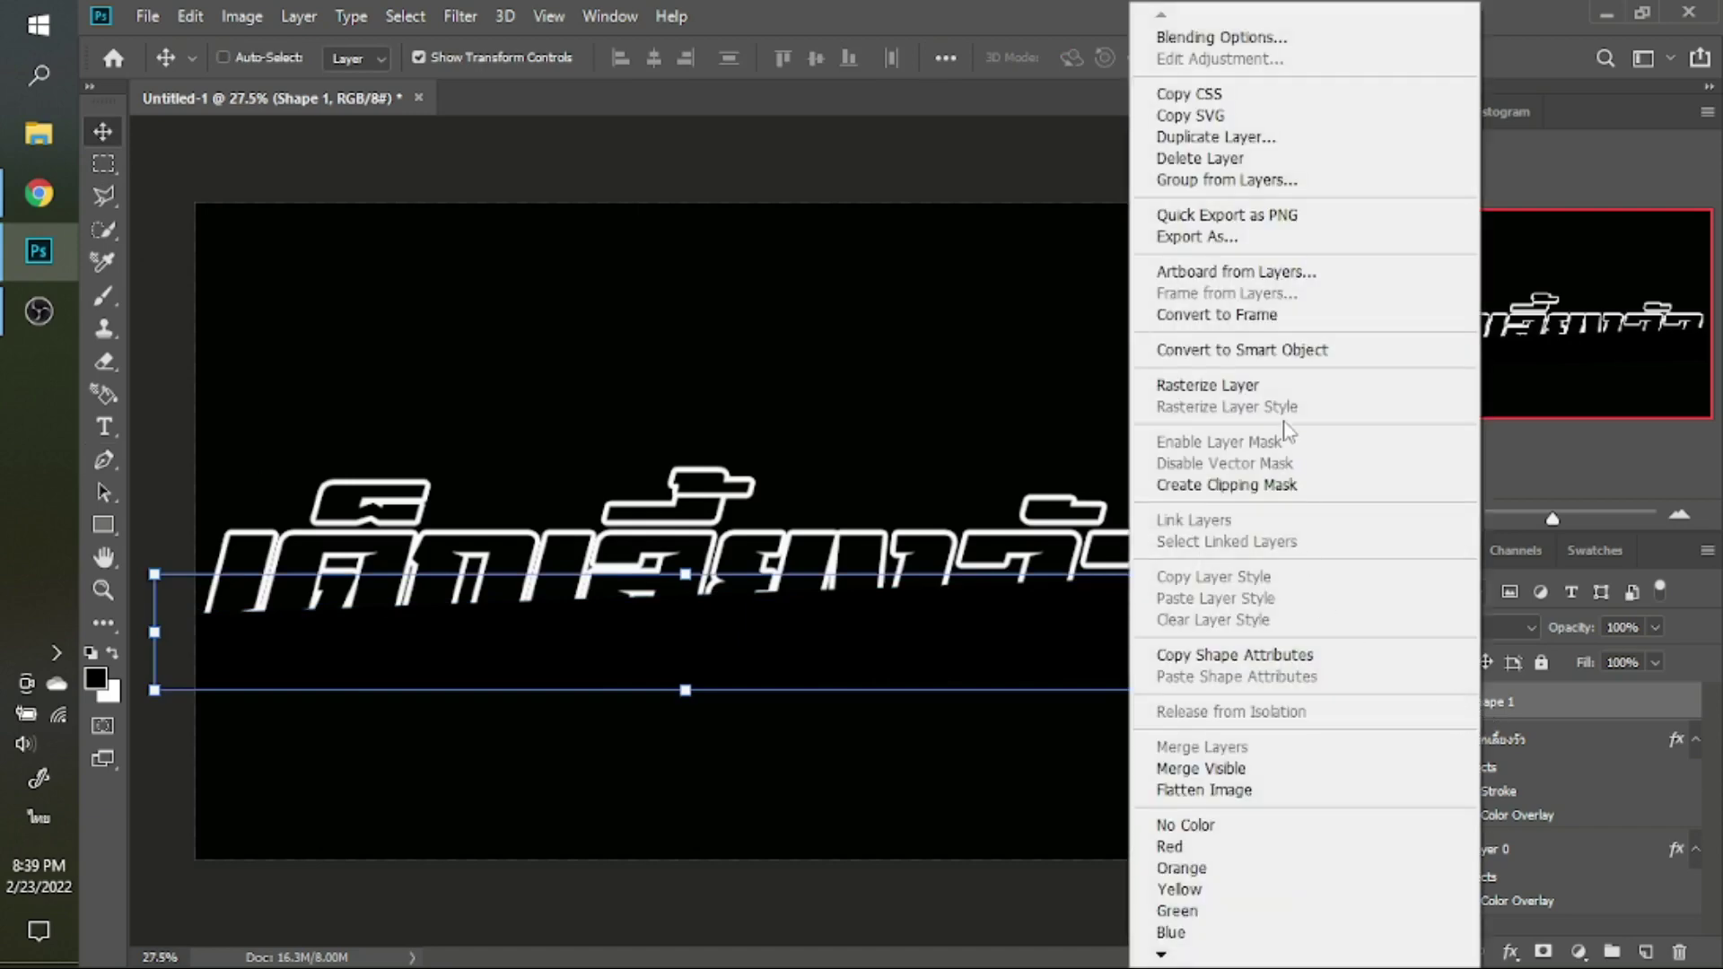
pyautogui.click(1270, 393)
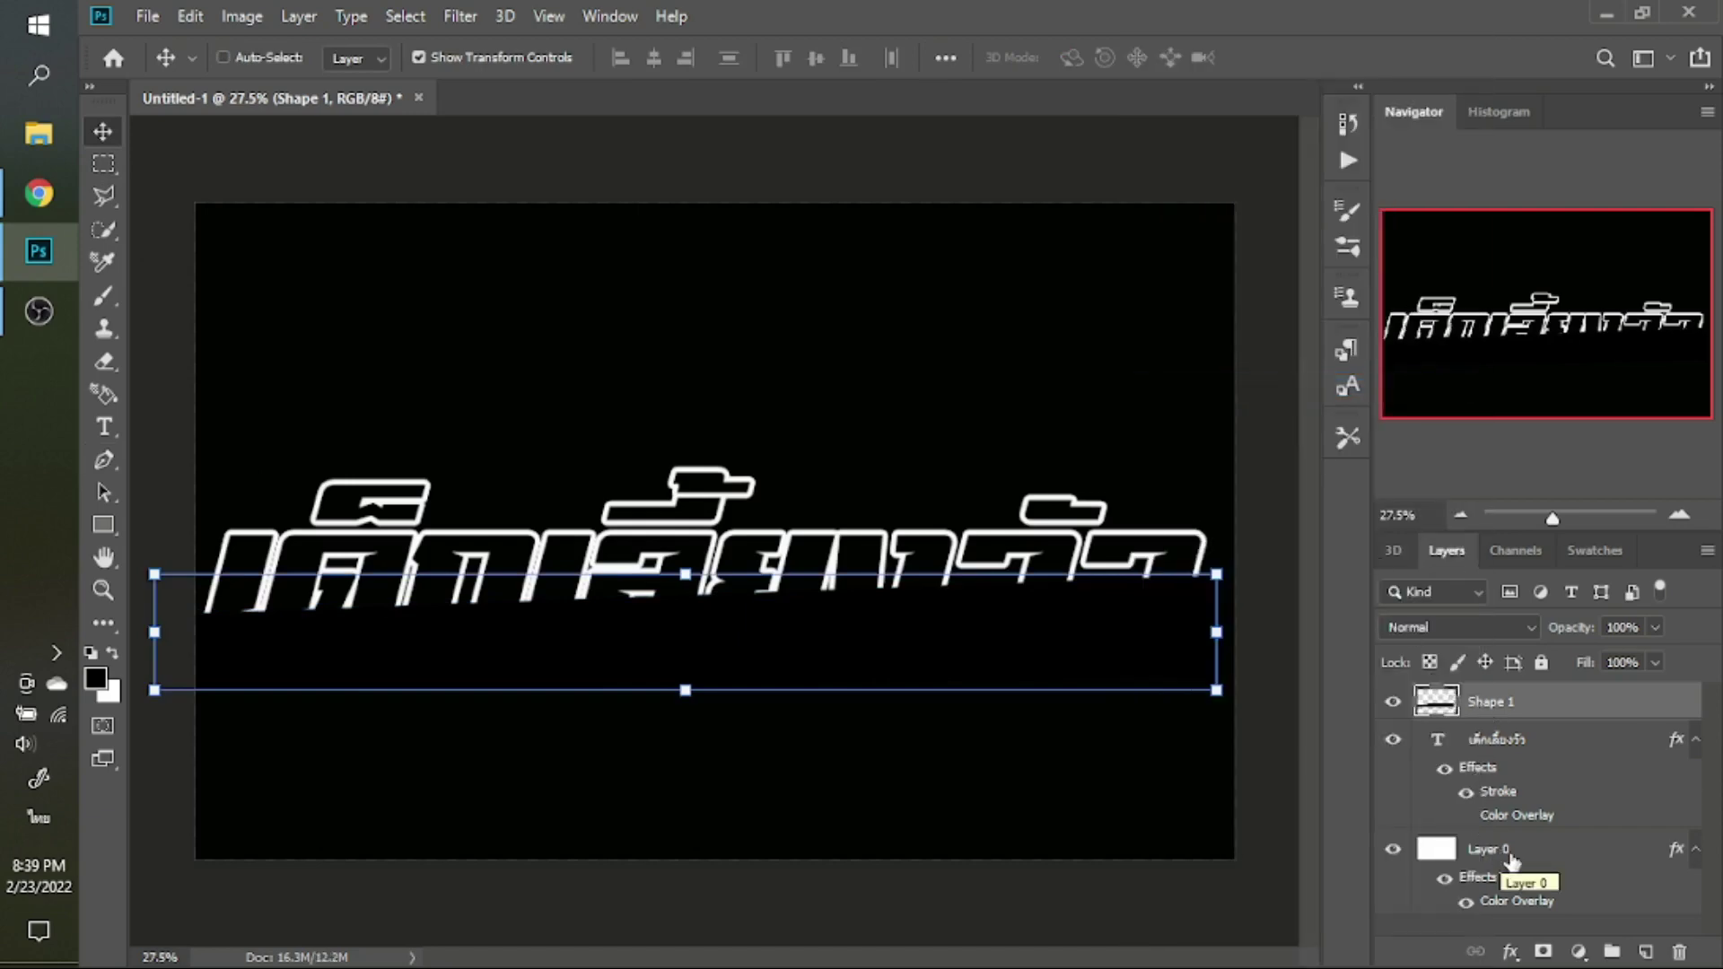
# Load the Thai text's letter shapes as a selection
pyautogui.click(1526, 744)
pyautogui.press('w')
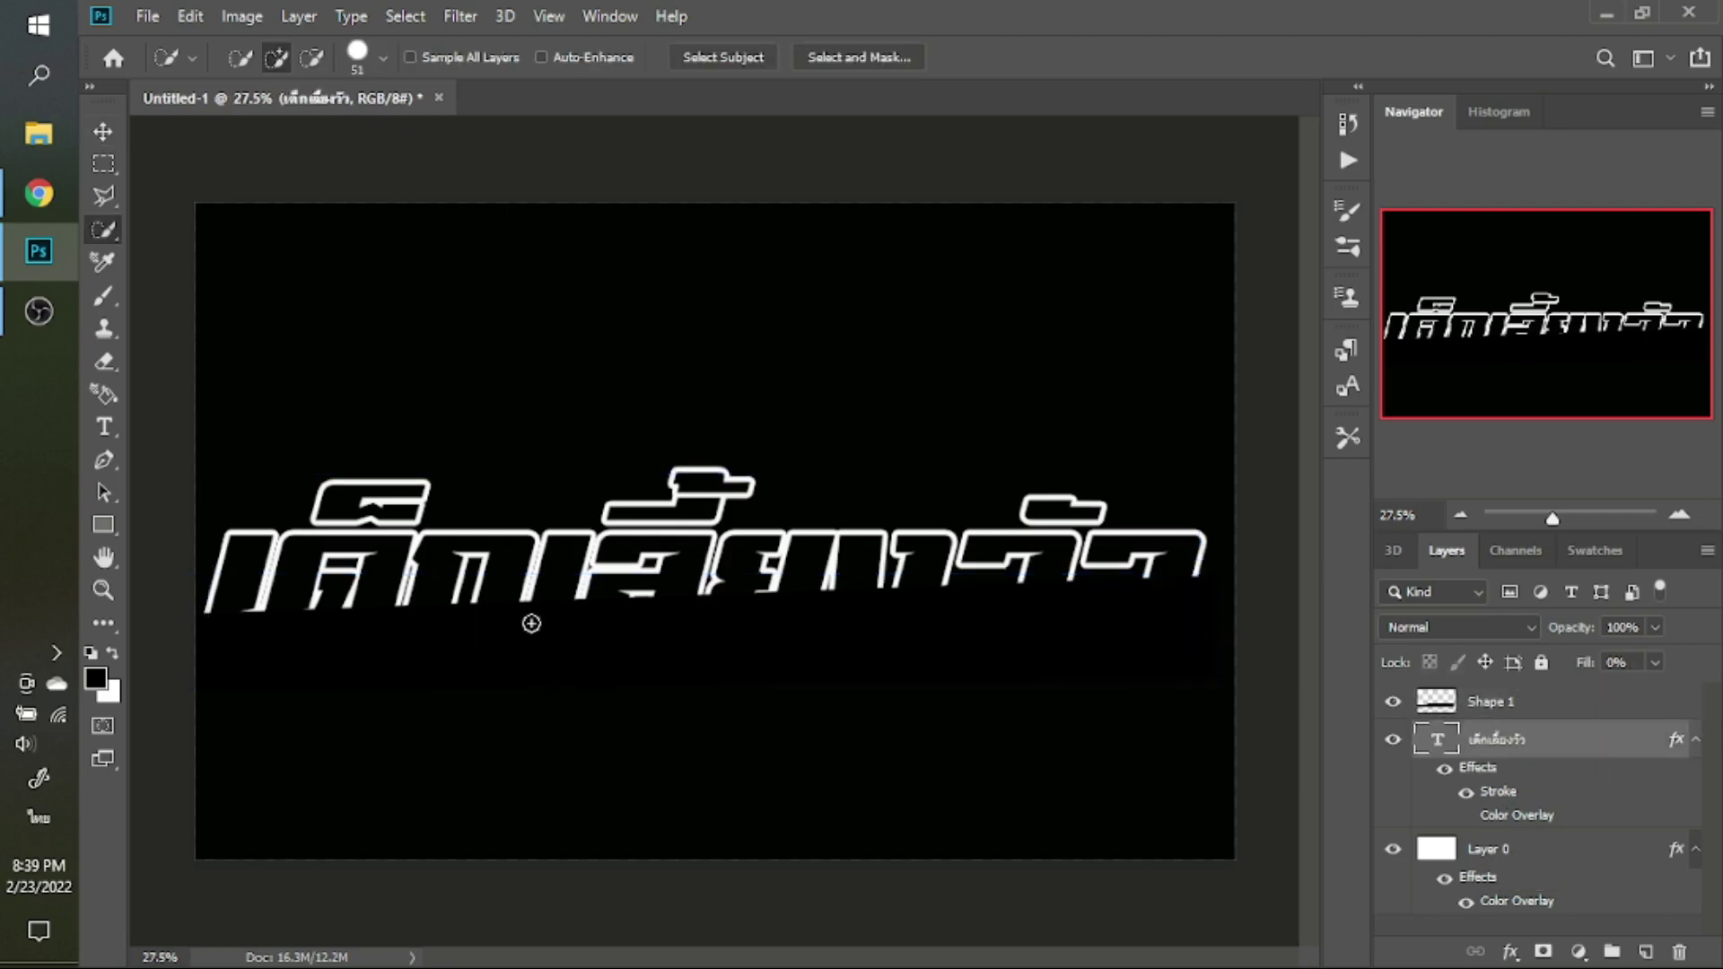
pyautogui.hotkey('ctrl', 'a')
pyautogui.keyDown('ctrl'); pyautogui.click(1437, 739); pyautogui.keyUp('ctrl')
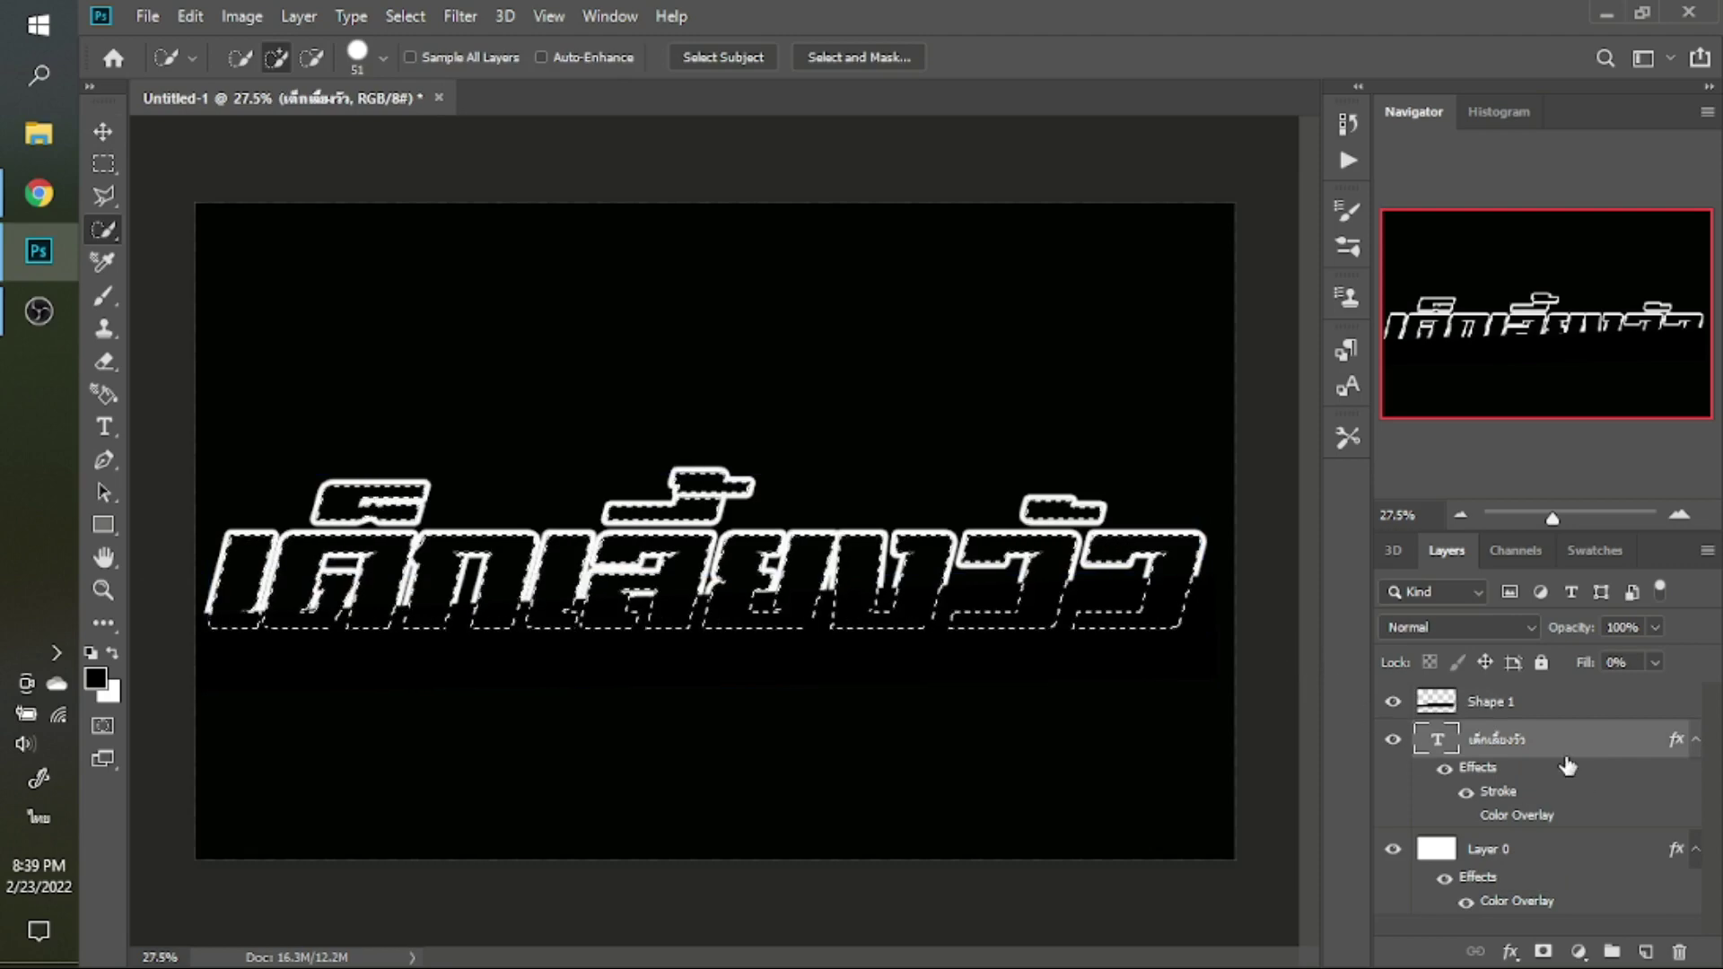
# Cut the selected part of Shape 1 to a new Layer 1 and delete Shape 1
pyautogui.click(1497, 705)
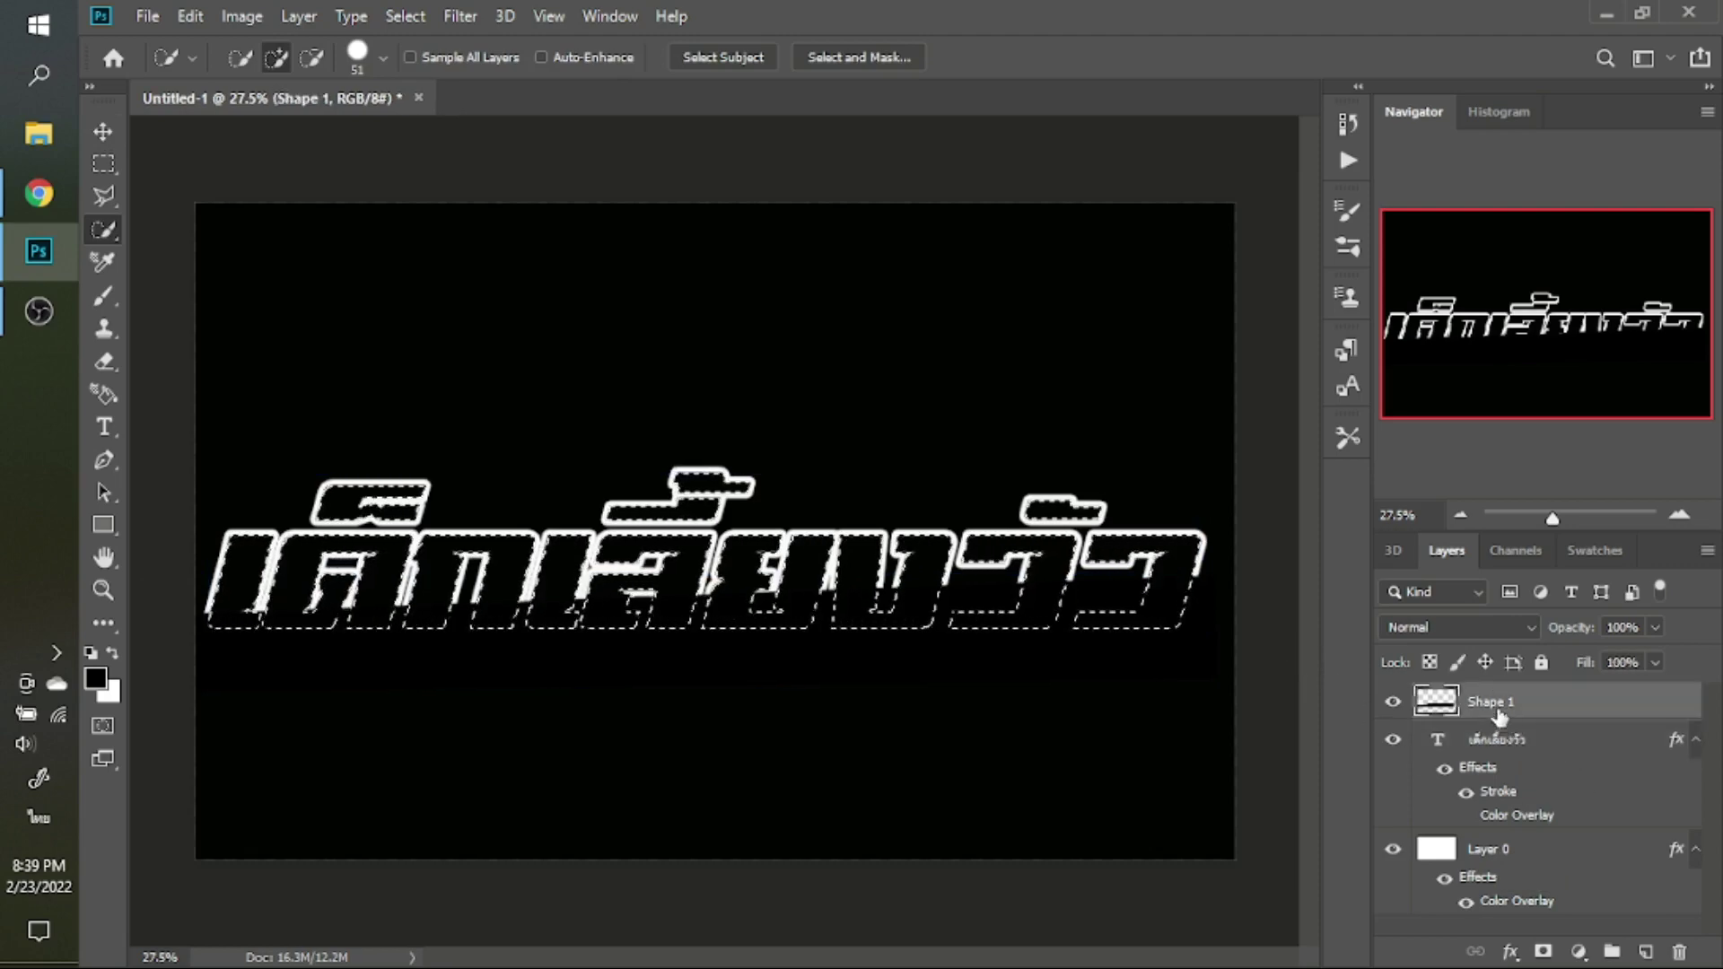
pyautogui.rightClick(921, 609)
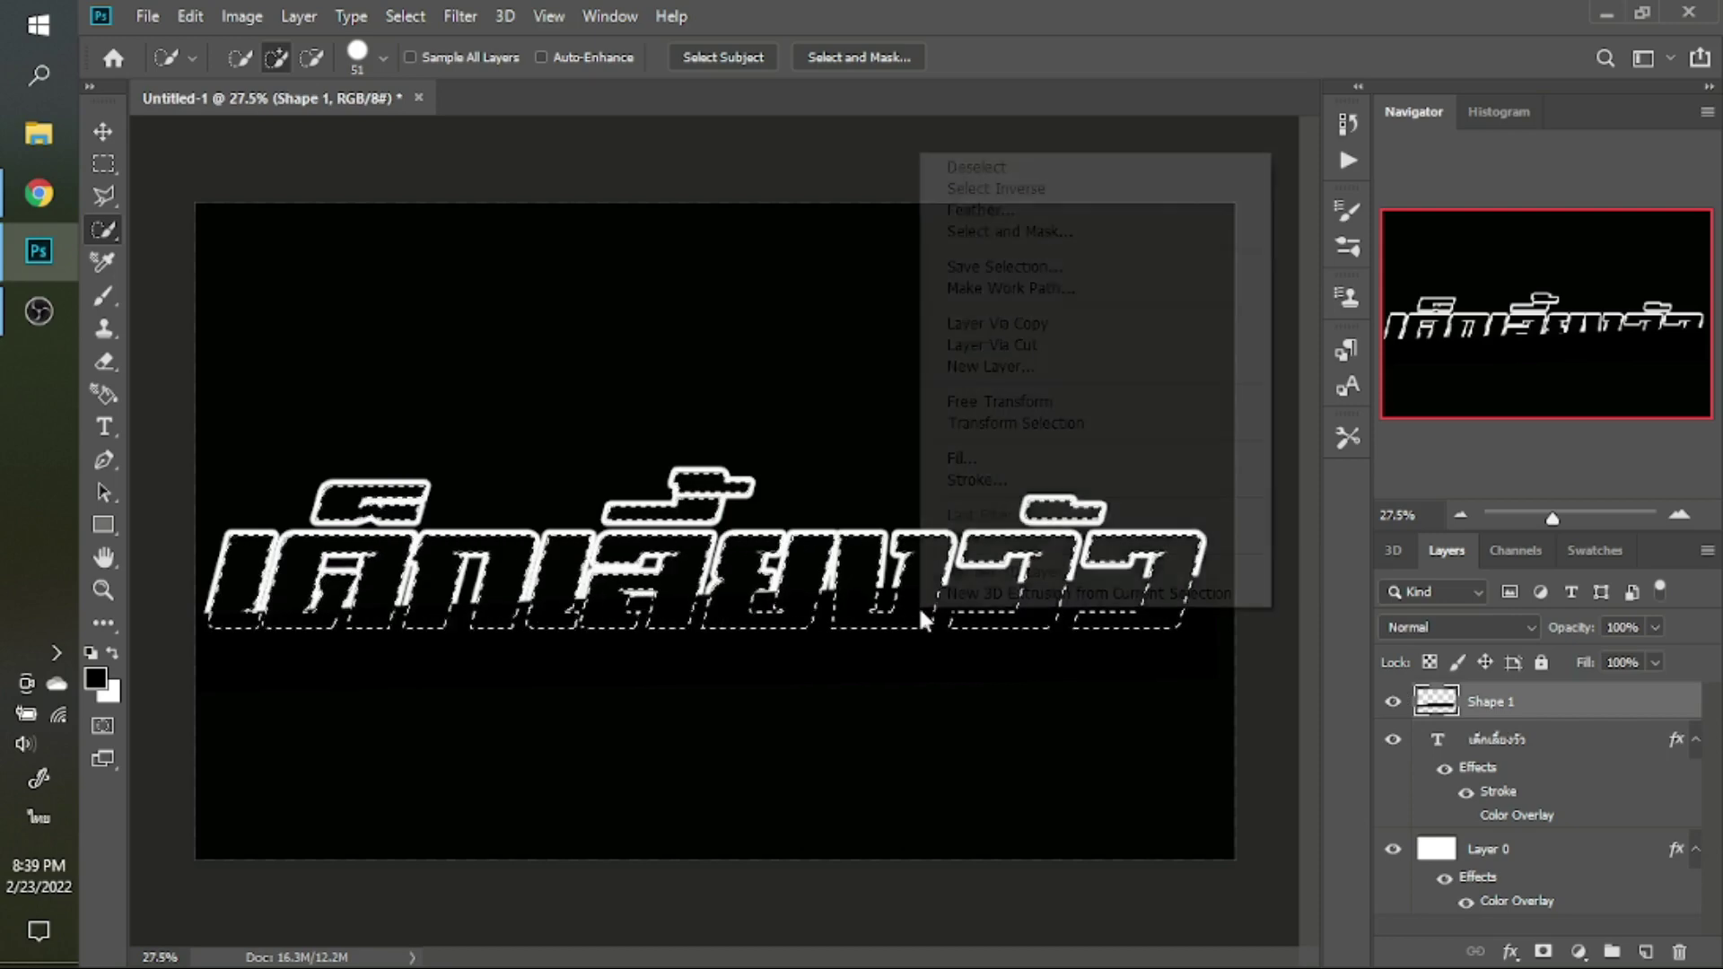
pyautogui.click(1023, 346)
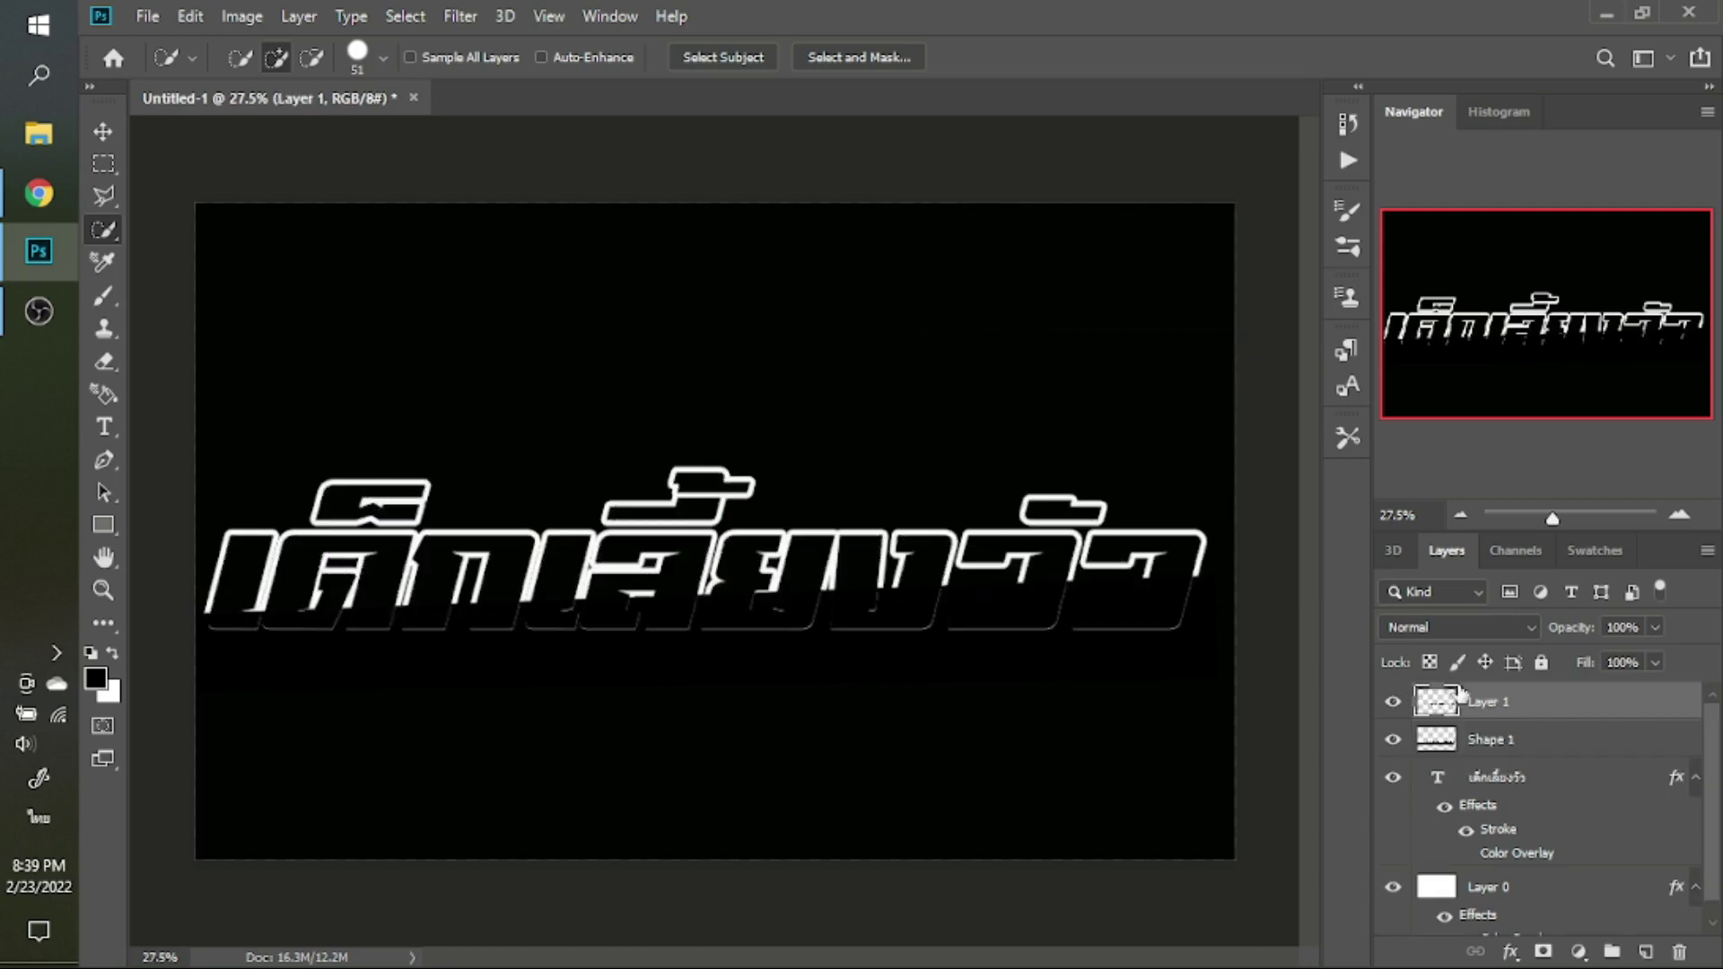
pyautogui.click(1526, 757)
pyautogui.press('Delete')
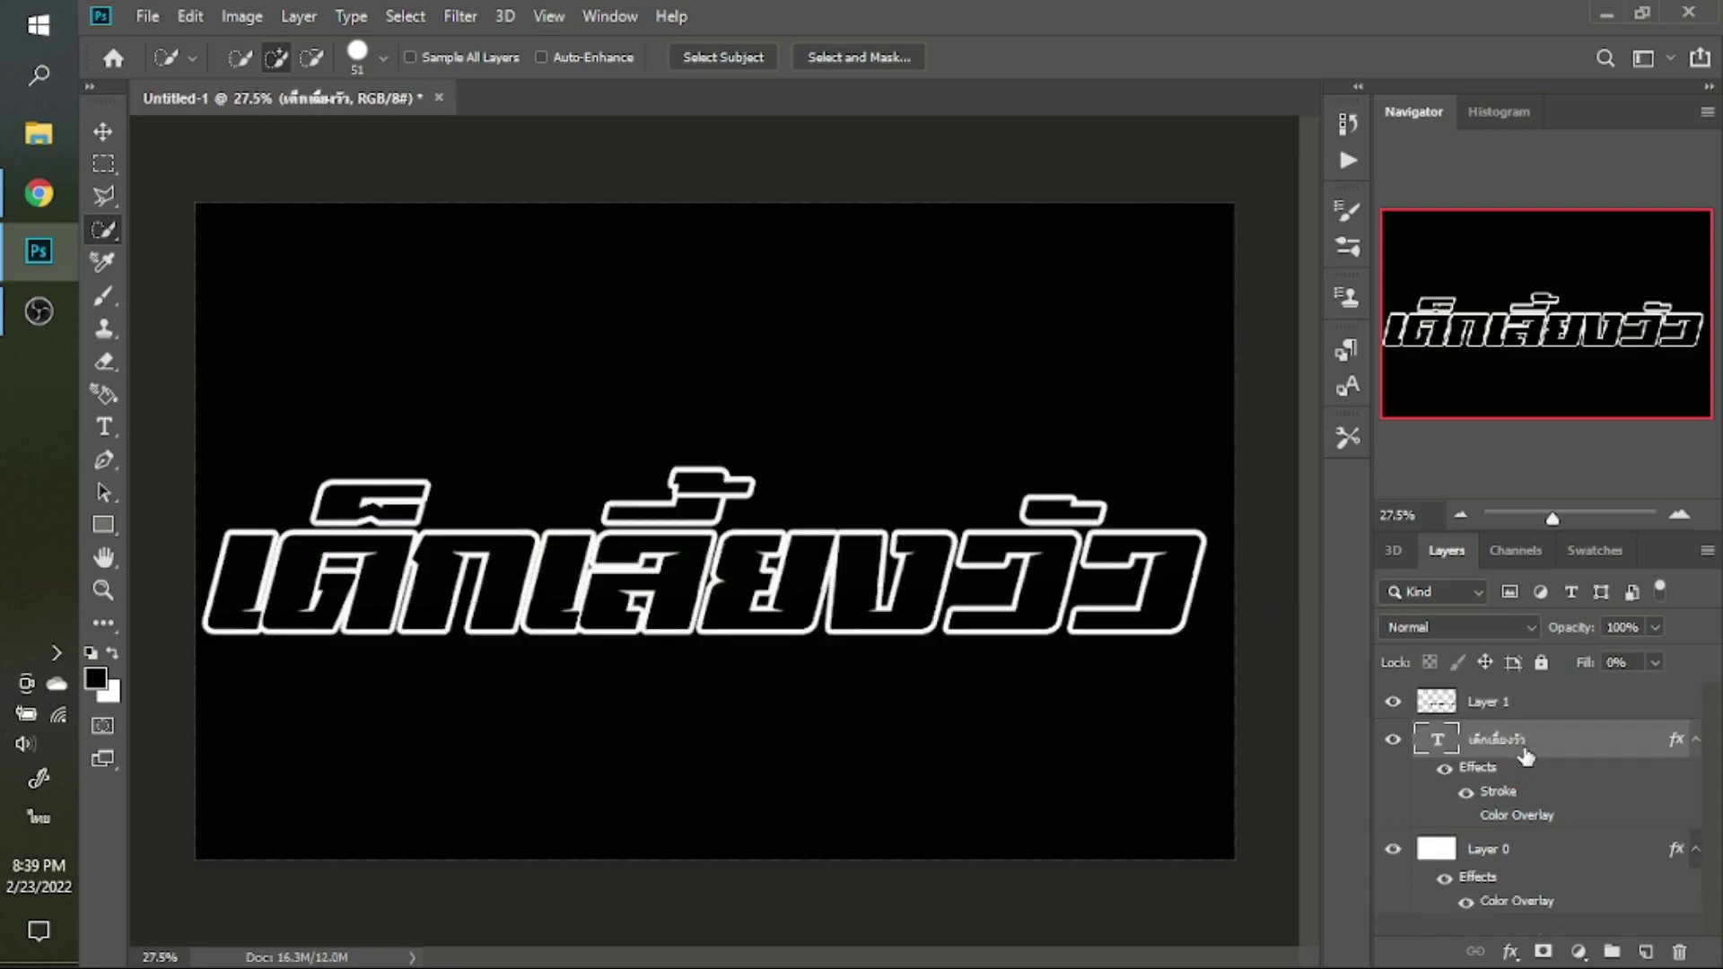
pyautogui.click(1495, 709)
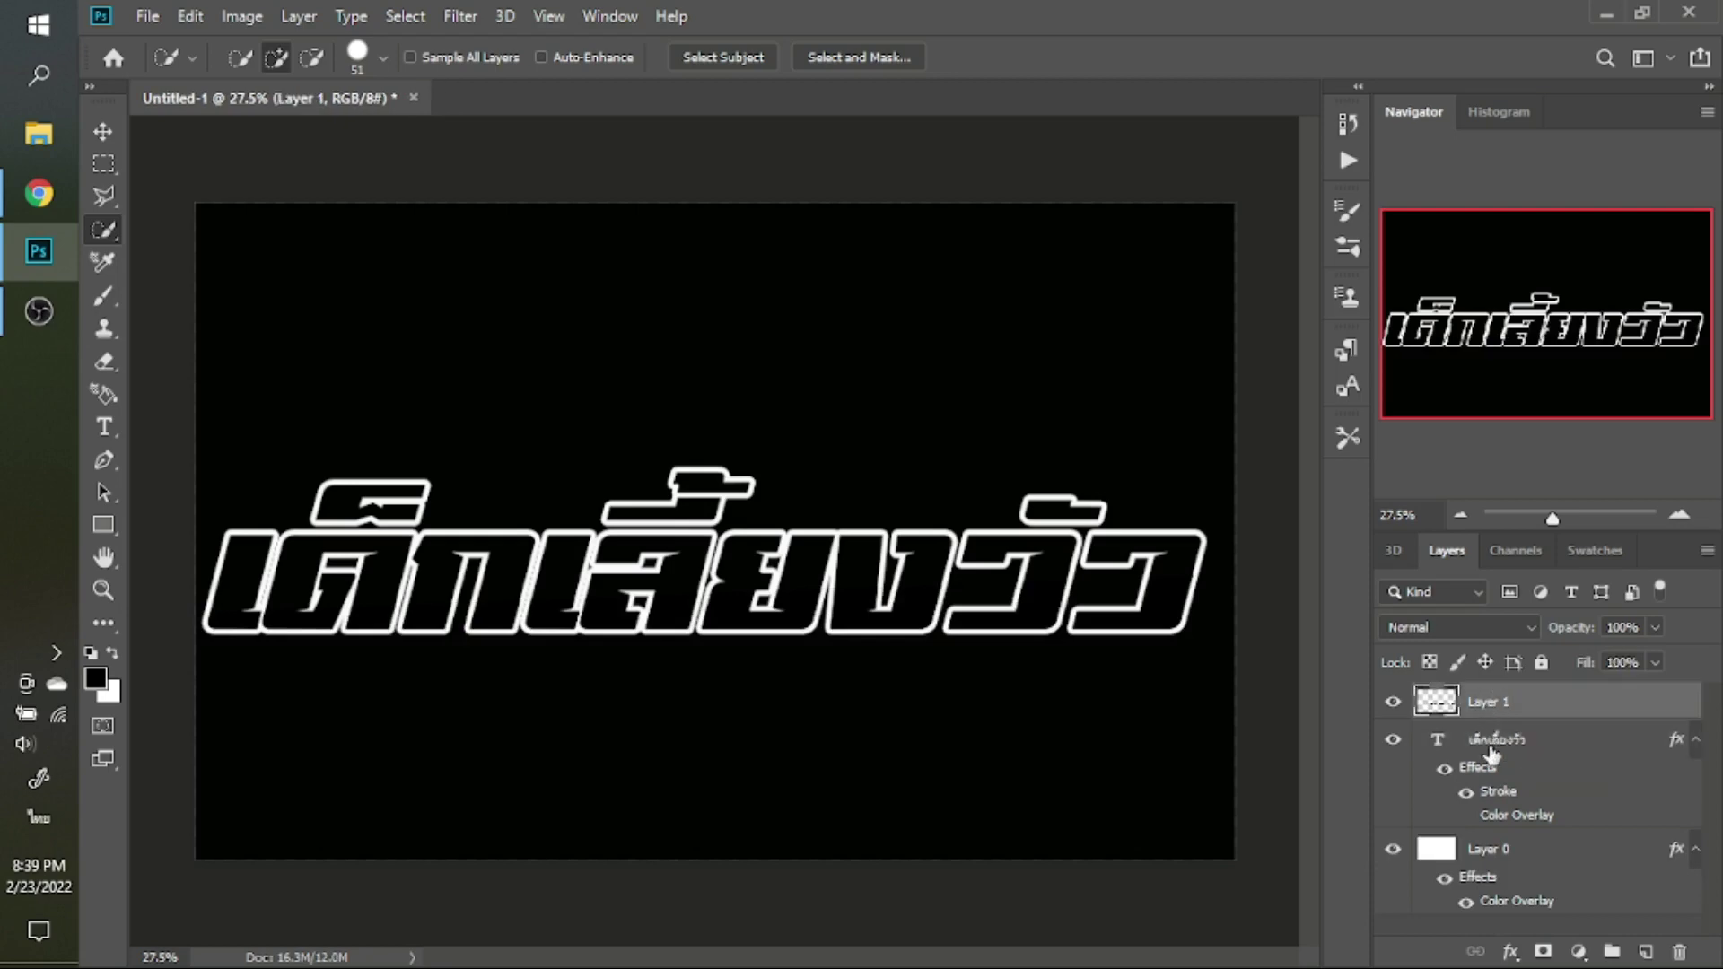
pyautogui.click(1511, 951)
# Give Layer 1 an orange fc6501 colour overlay
pyautogui.click(1570, 844)
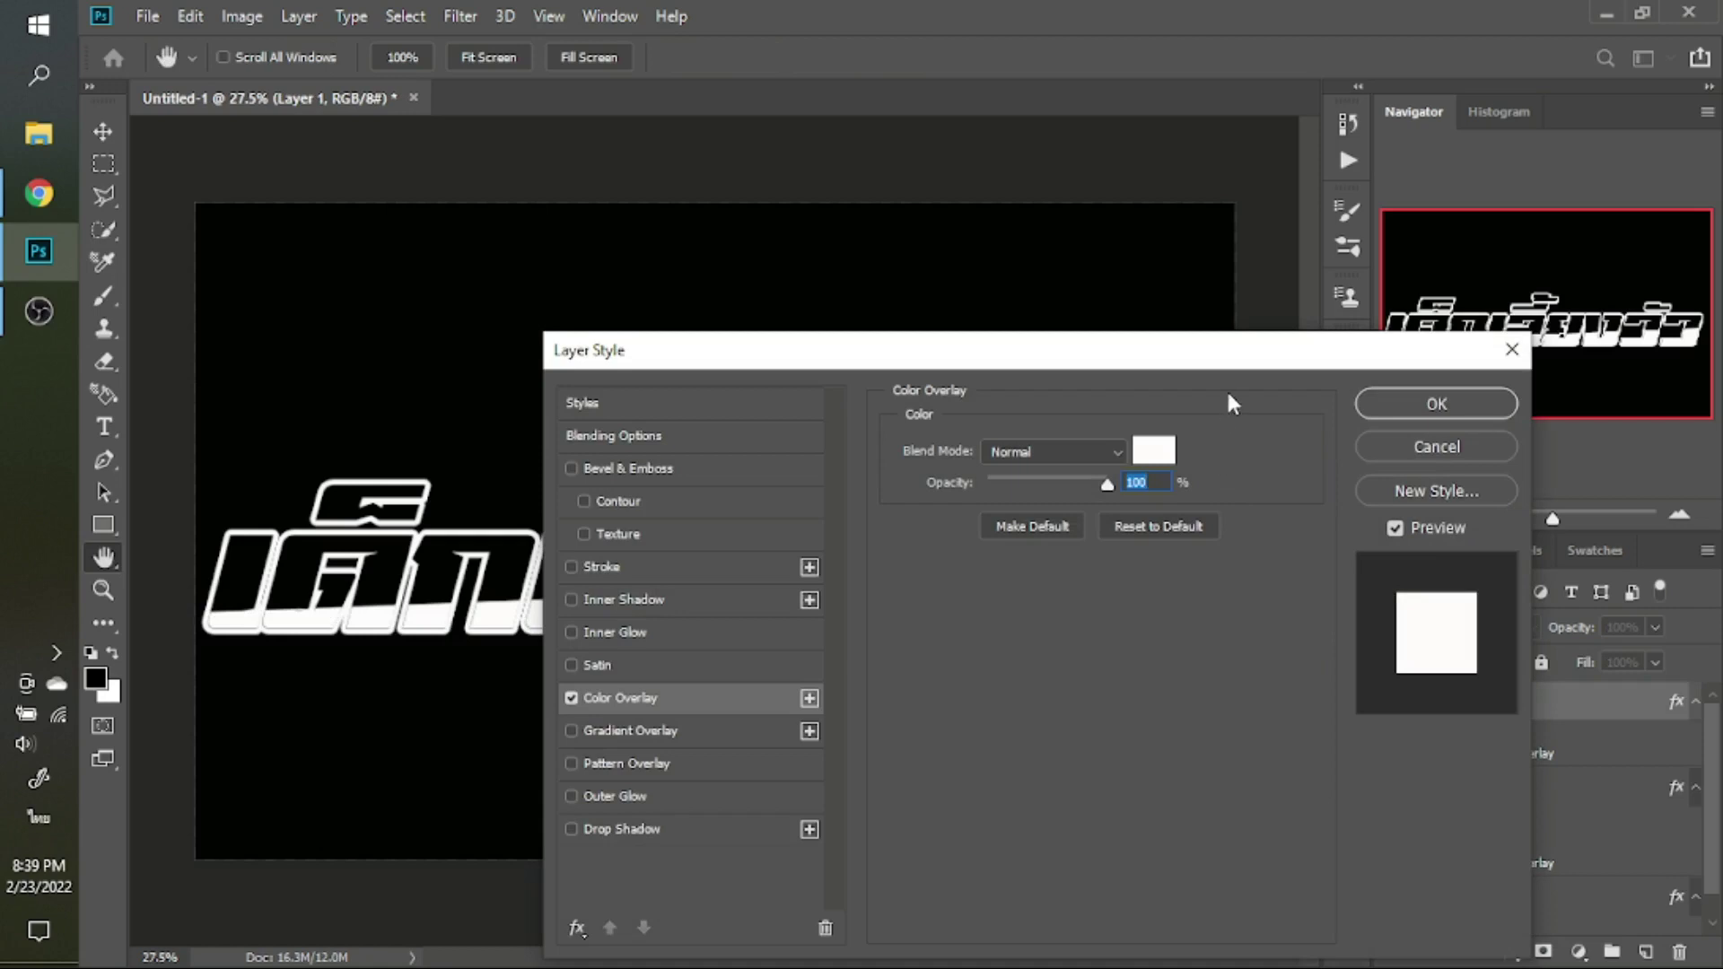
pyautogui.click(1154, 451)
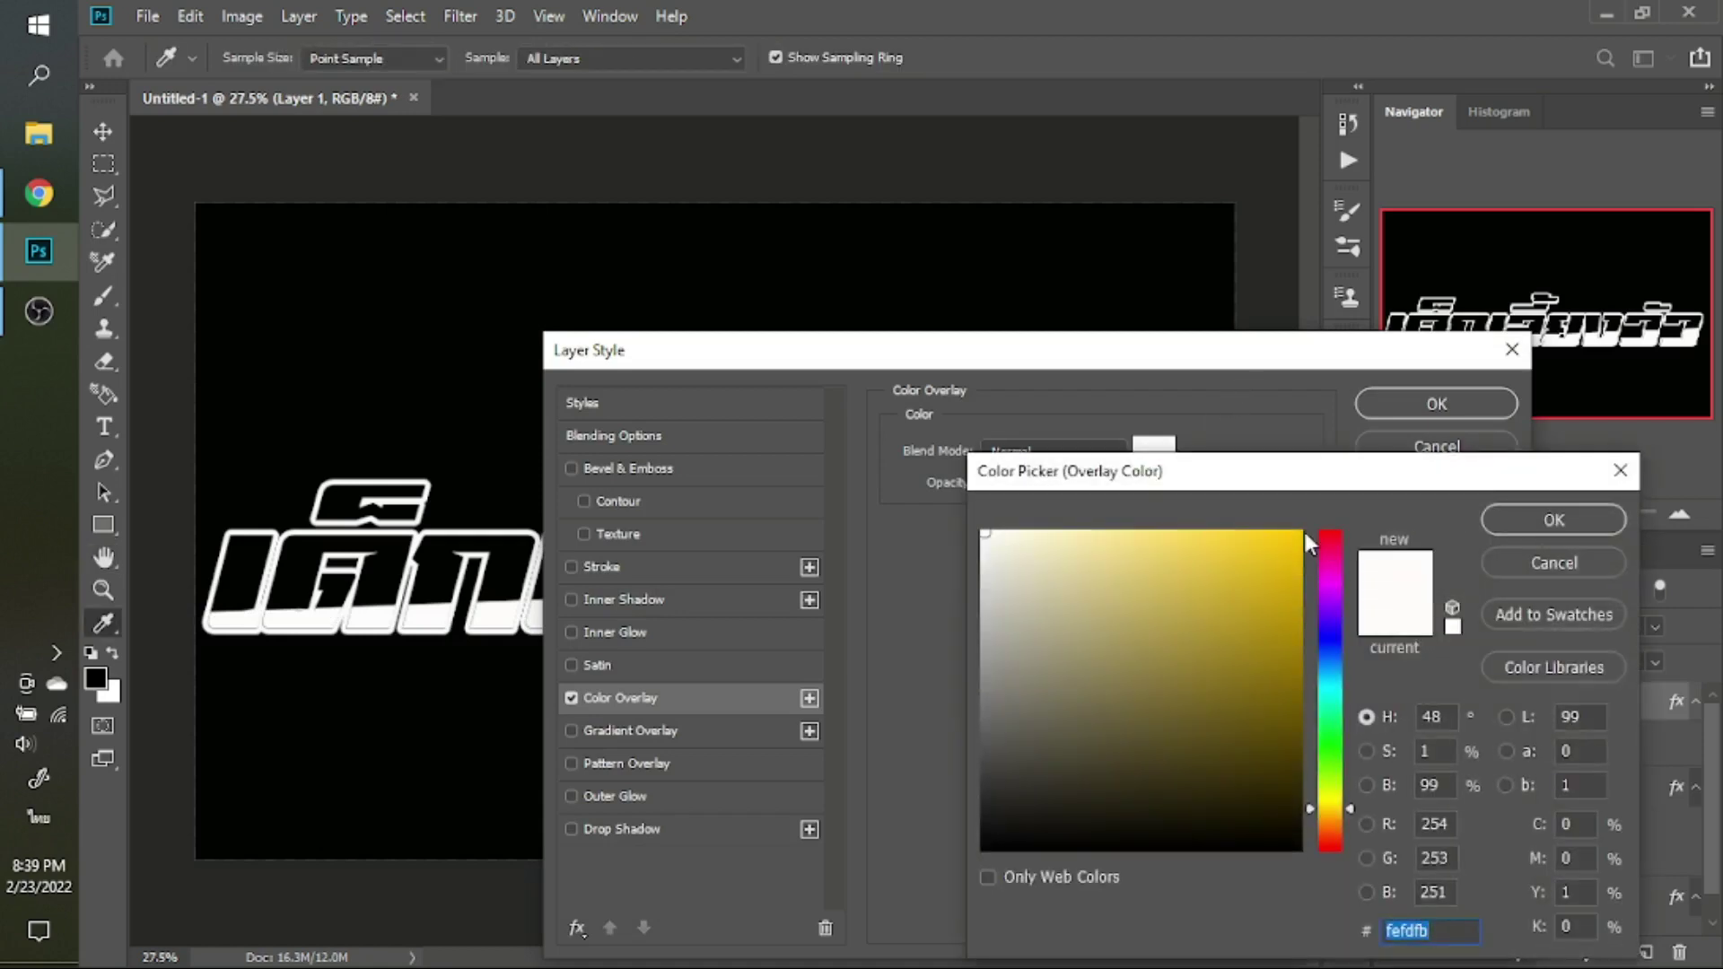
pyautogui.click(1300, 534)
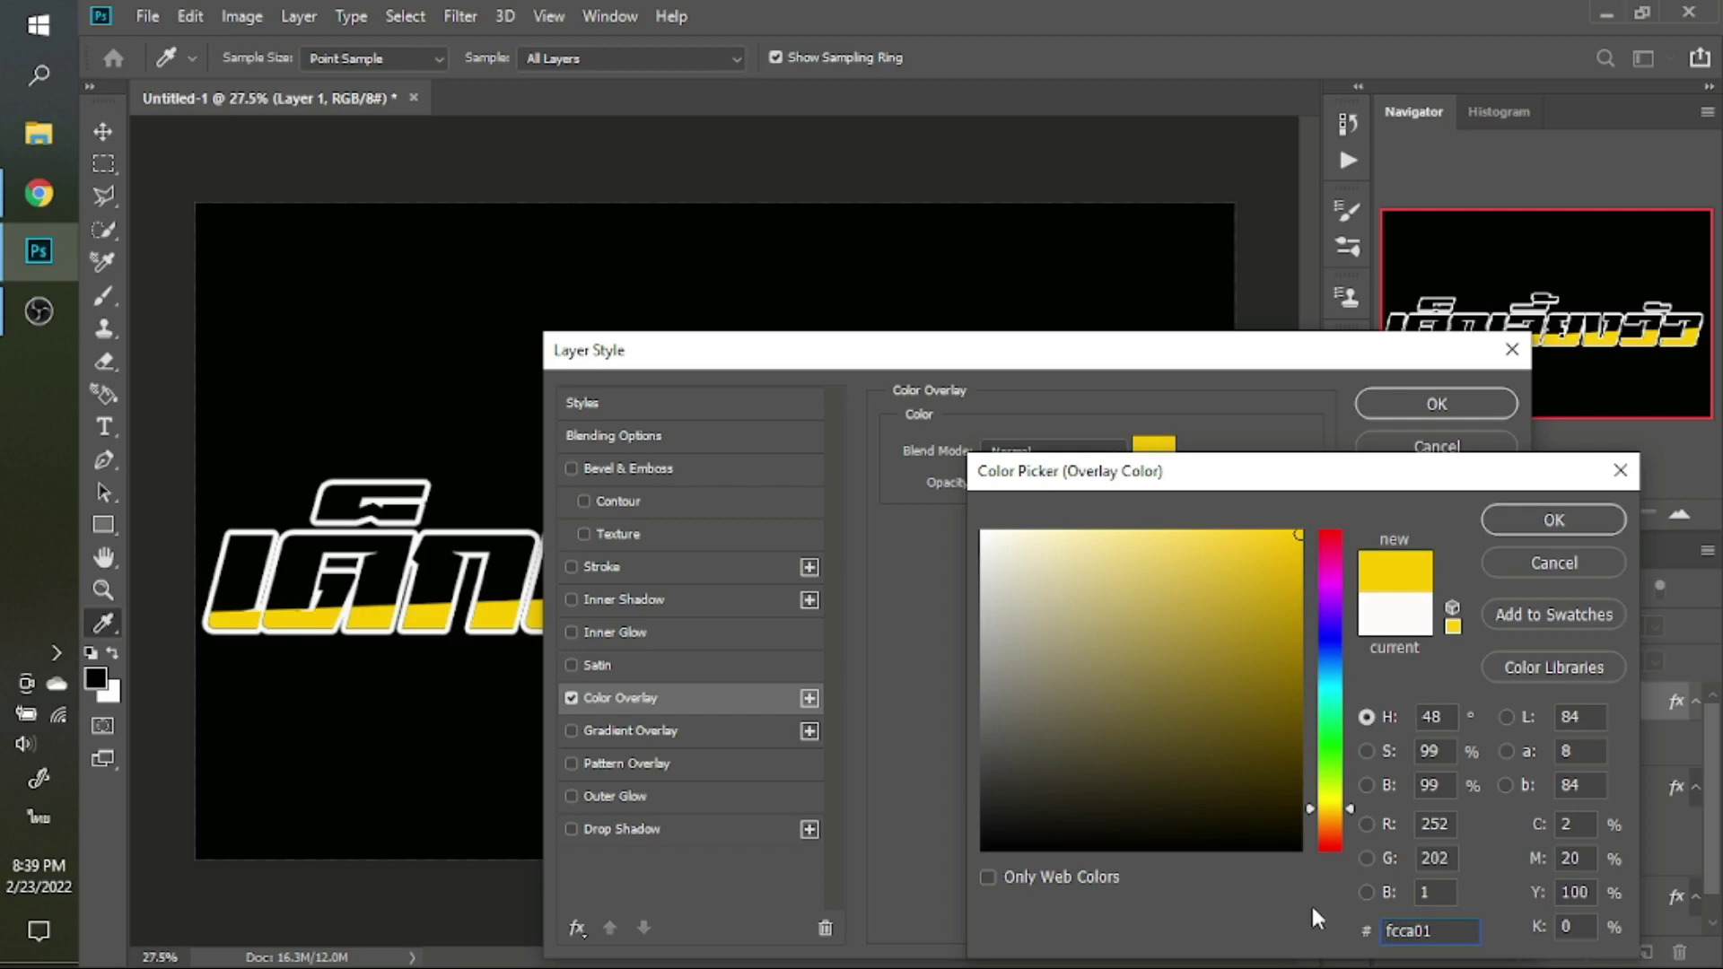
pyautogui.click(1333, 799)
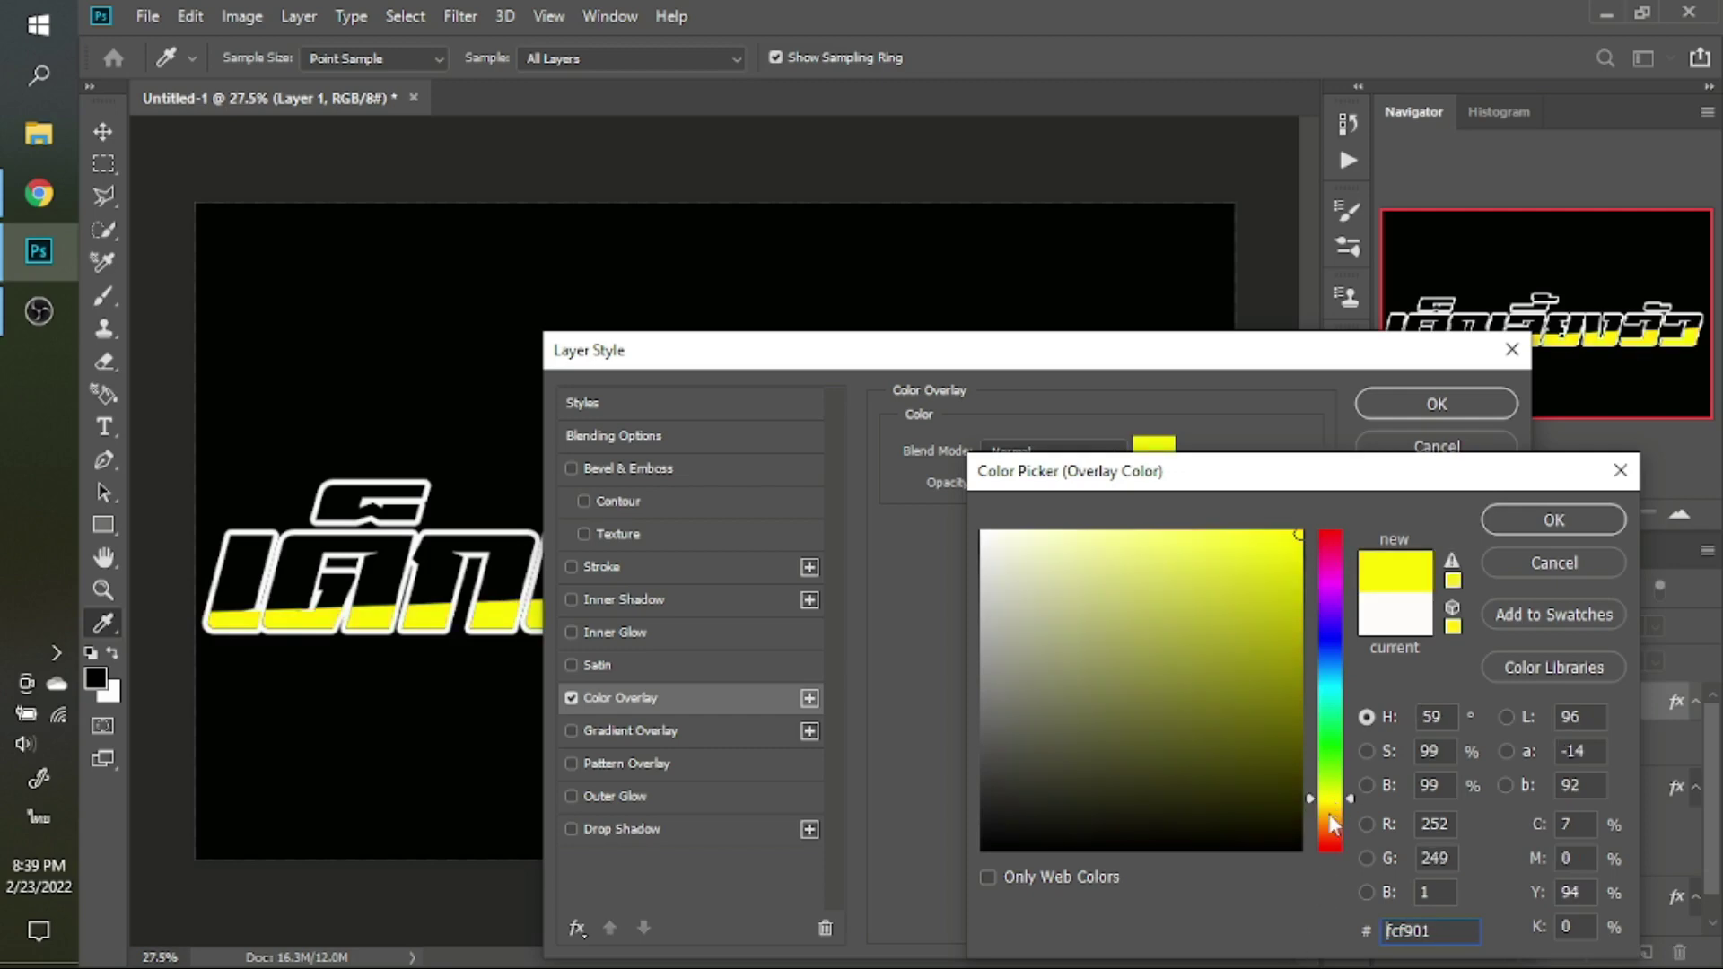
pyautogui.click(1330, 832)
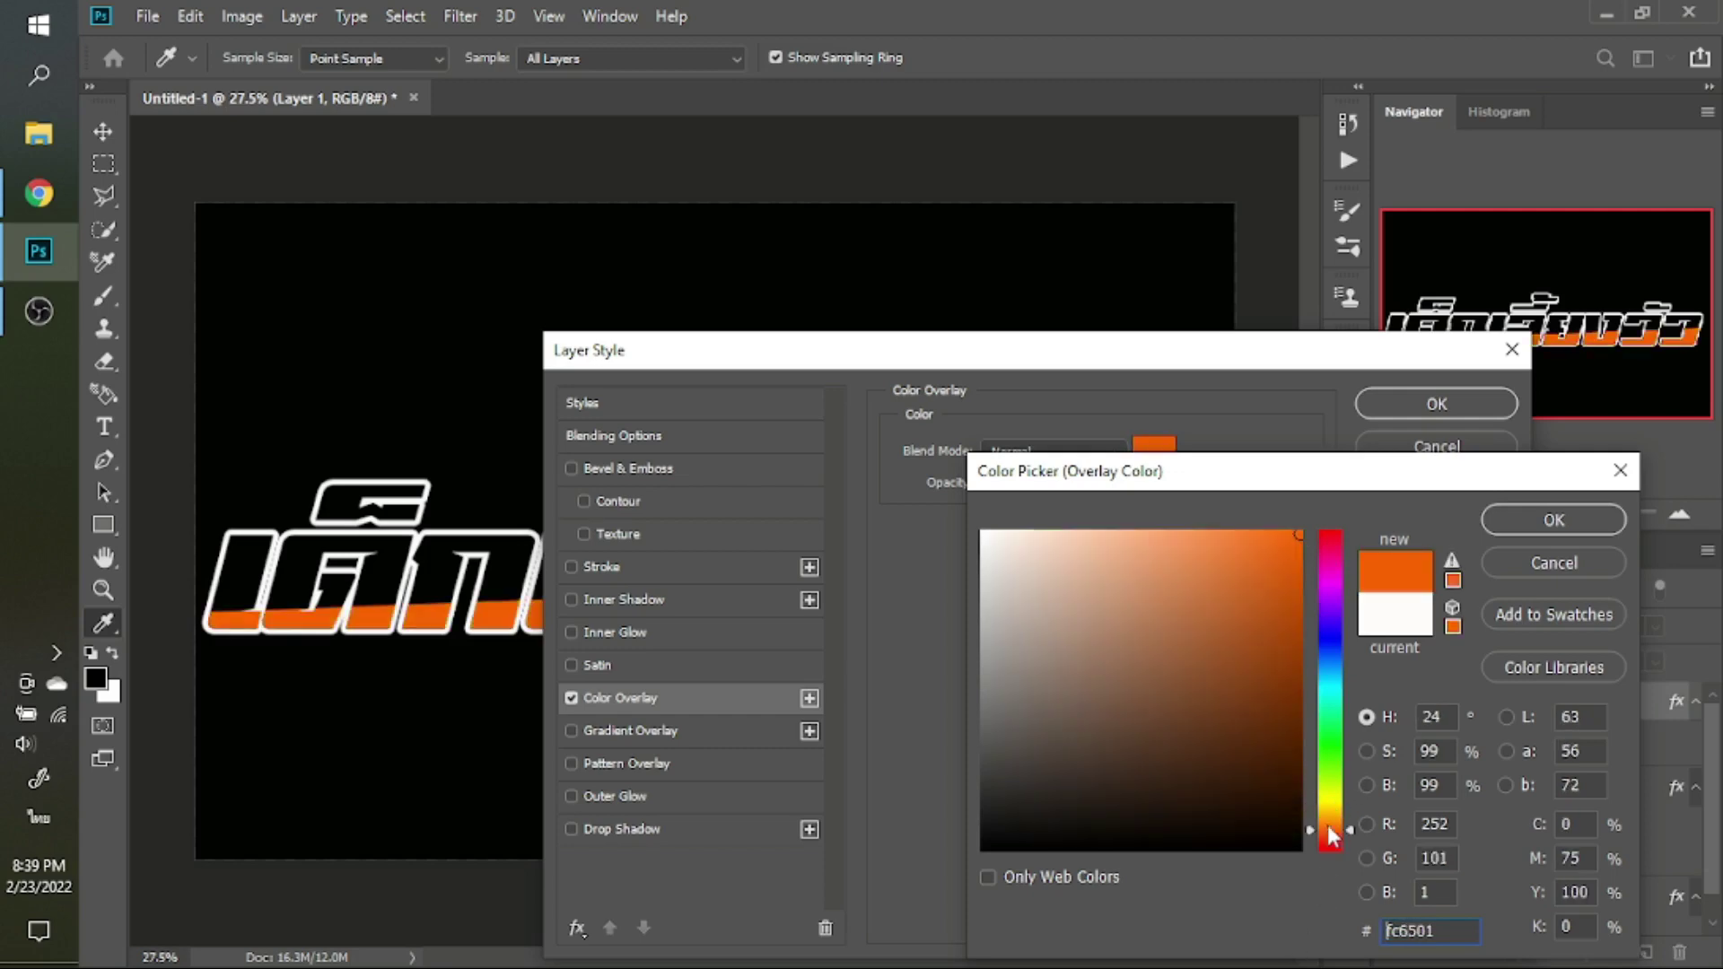
pyautogui.press('Return')
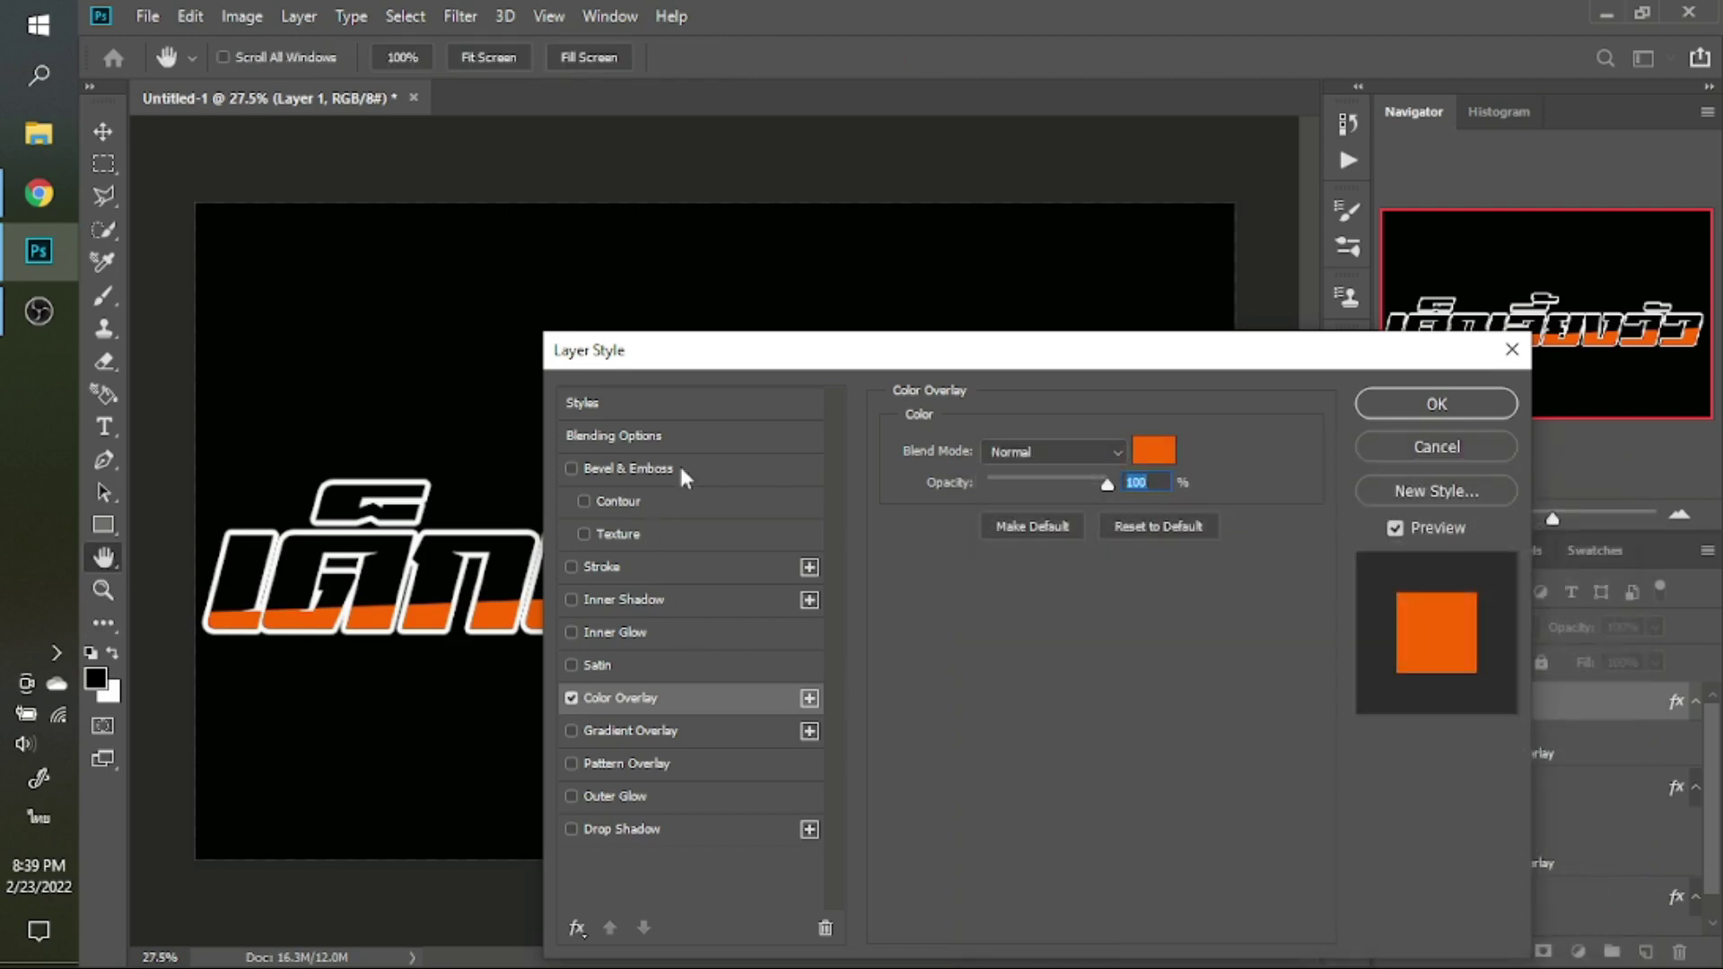
pyautogui.moveTo(795, 357); pyautogui.dragTo(1077, 347)
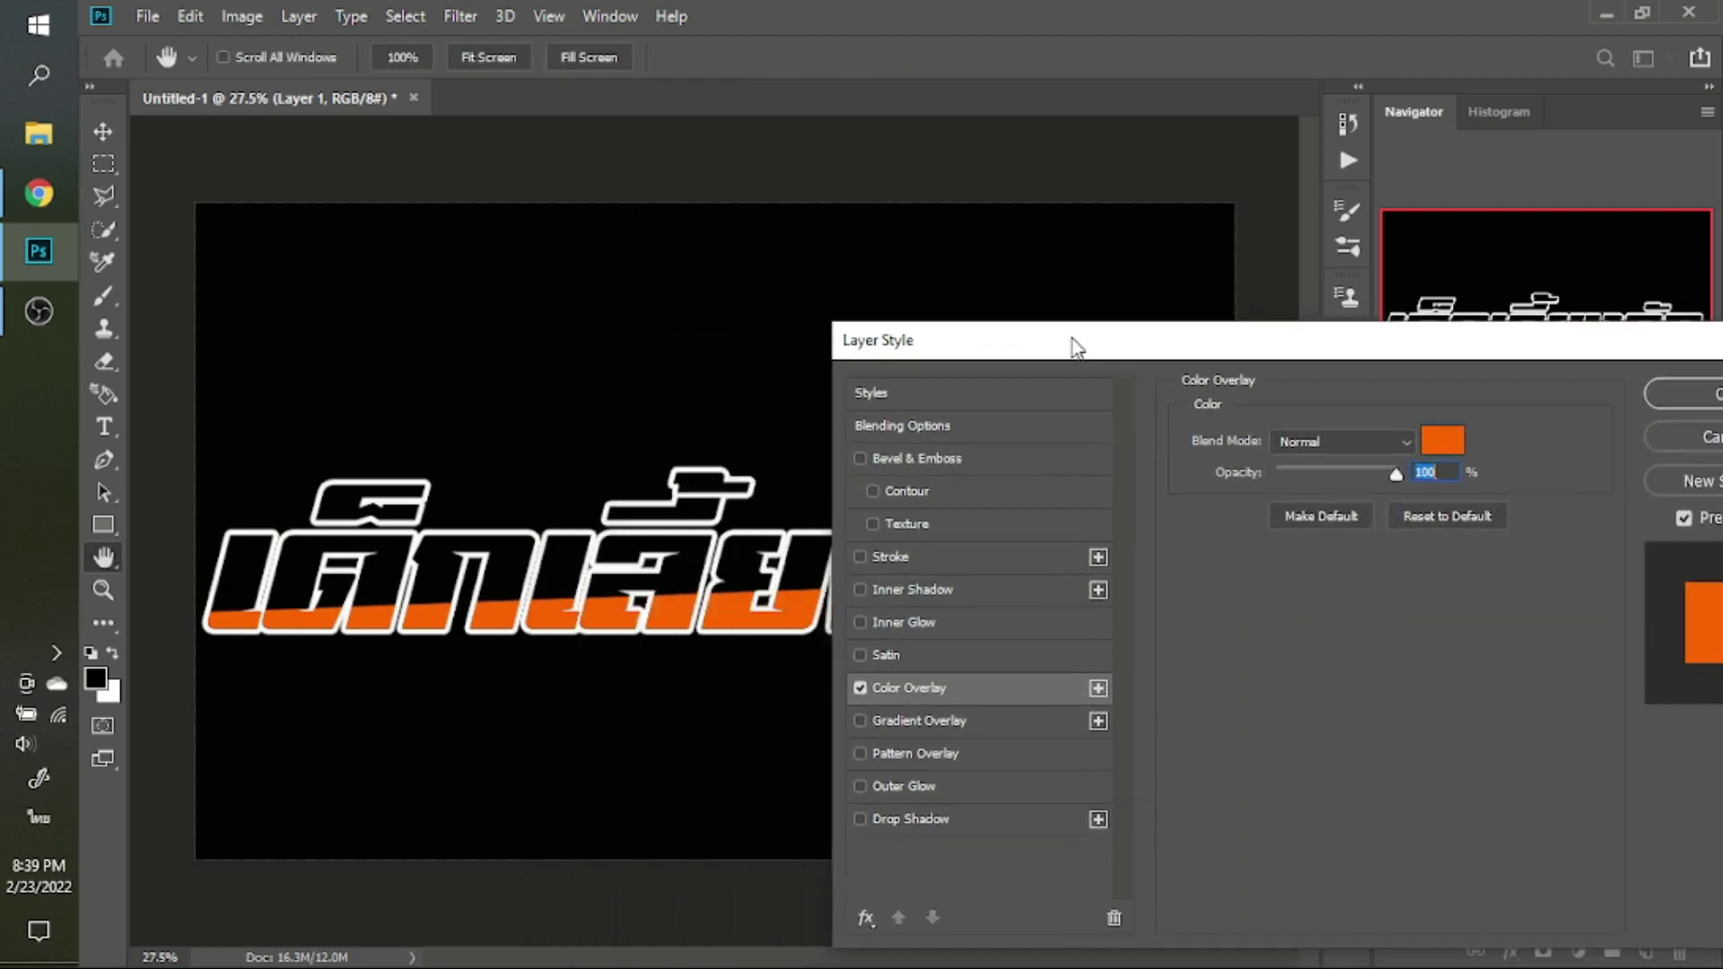
# Add an 11 px black inside stroke to Layer 1 and apply the style
pyautogui.click(907, 560)
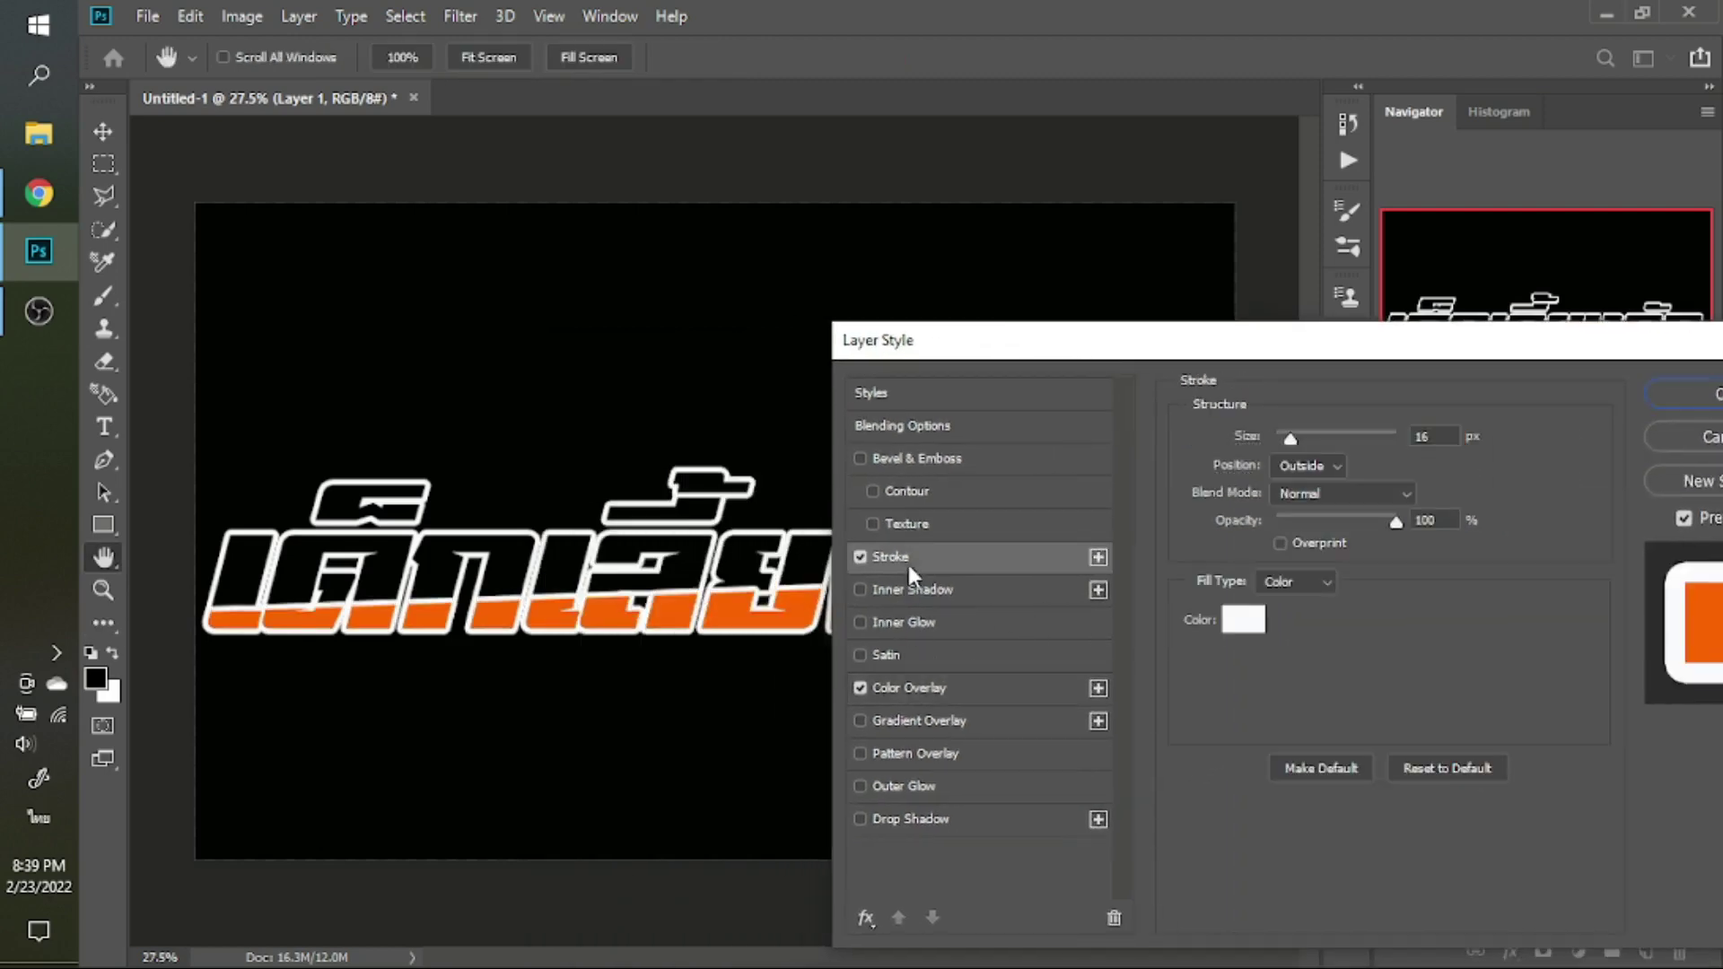
pyautogui.click(1244, 621)
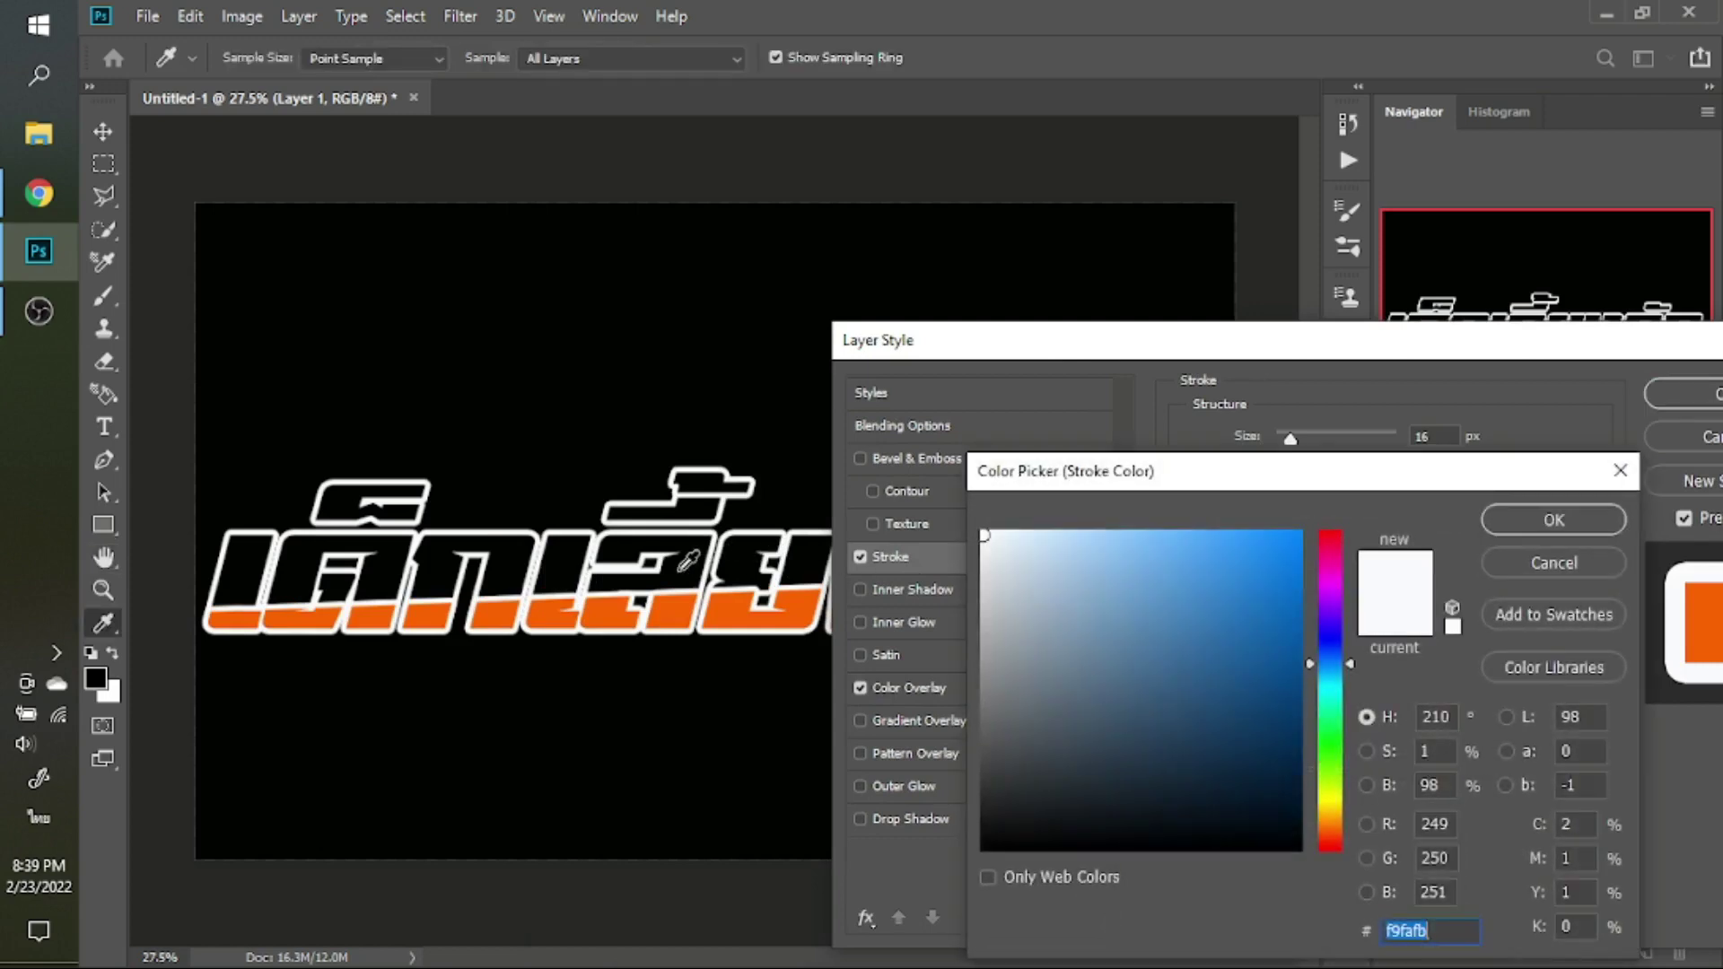
pyautogui.click(689, 560)
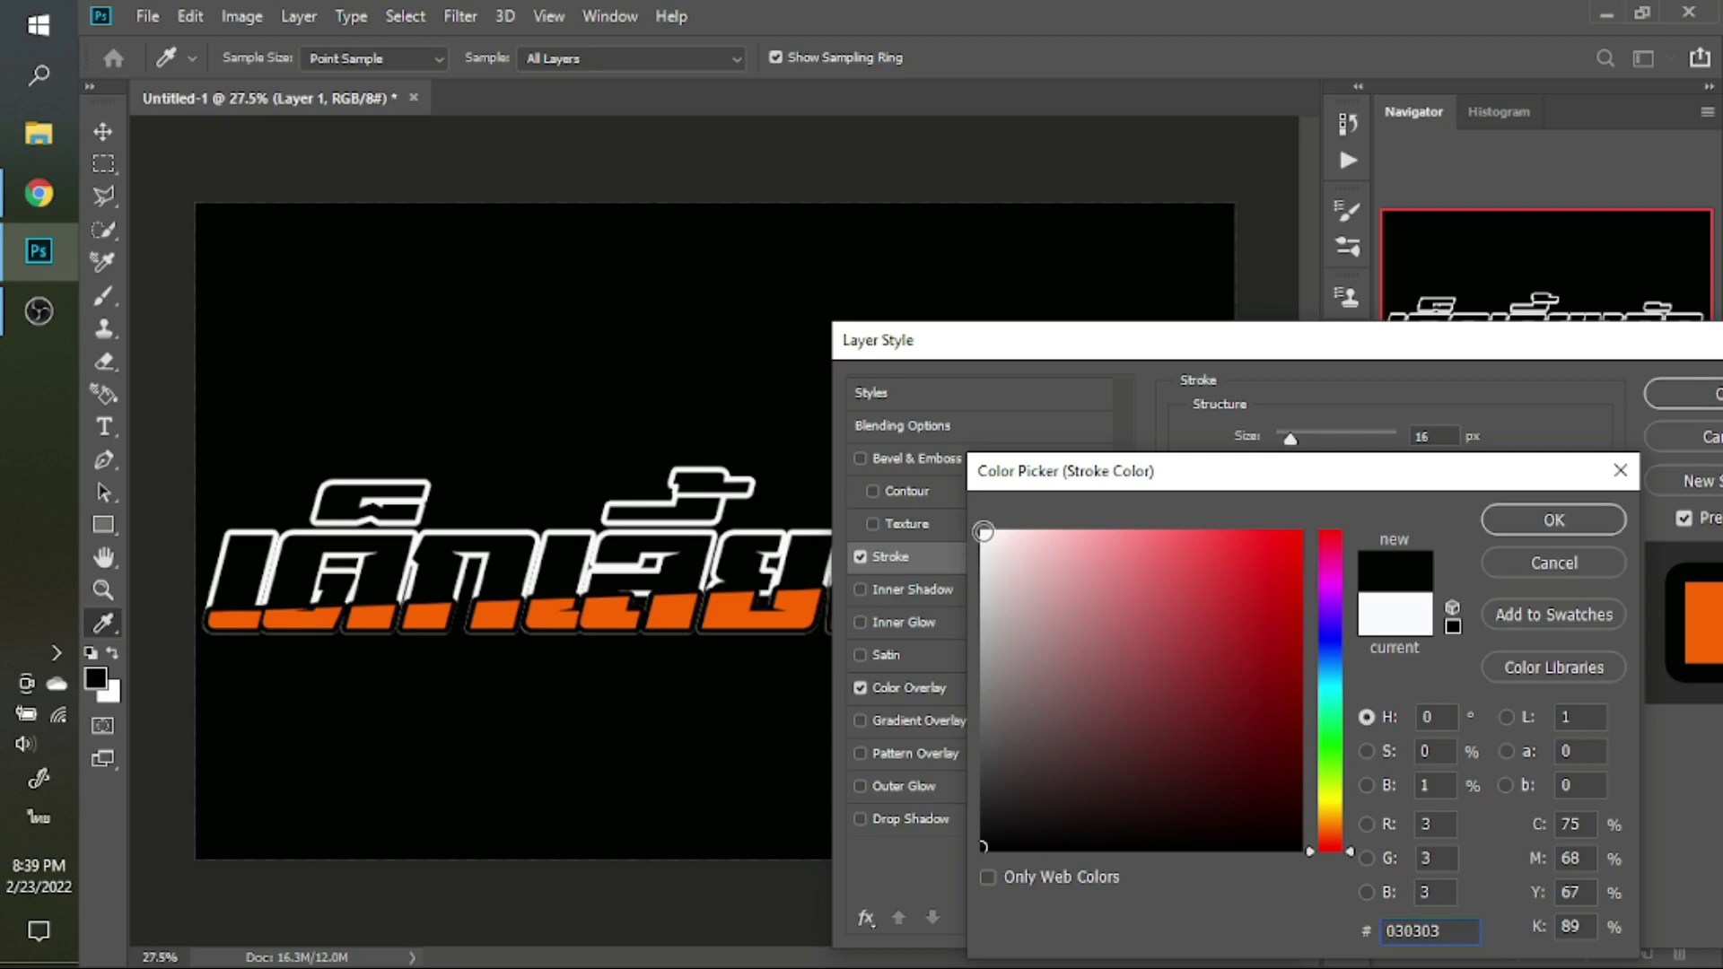
pyautogui.click(1552, 521)
pyautogui.click(1336, 470)
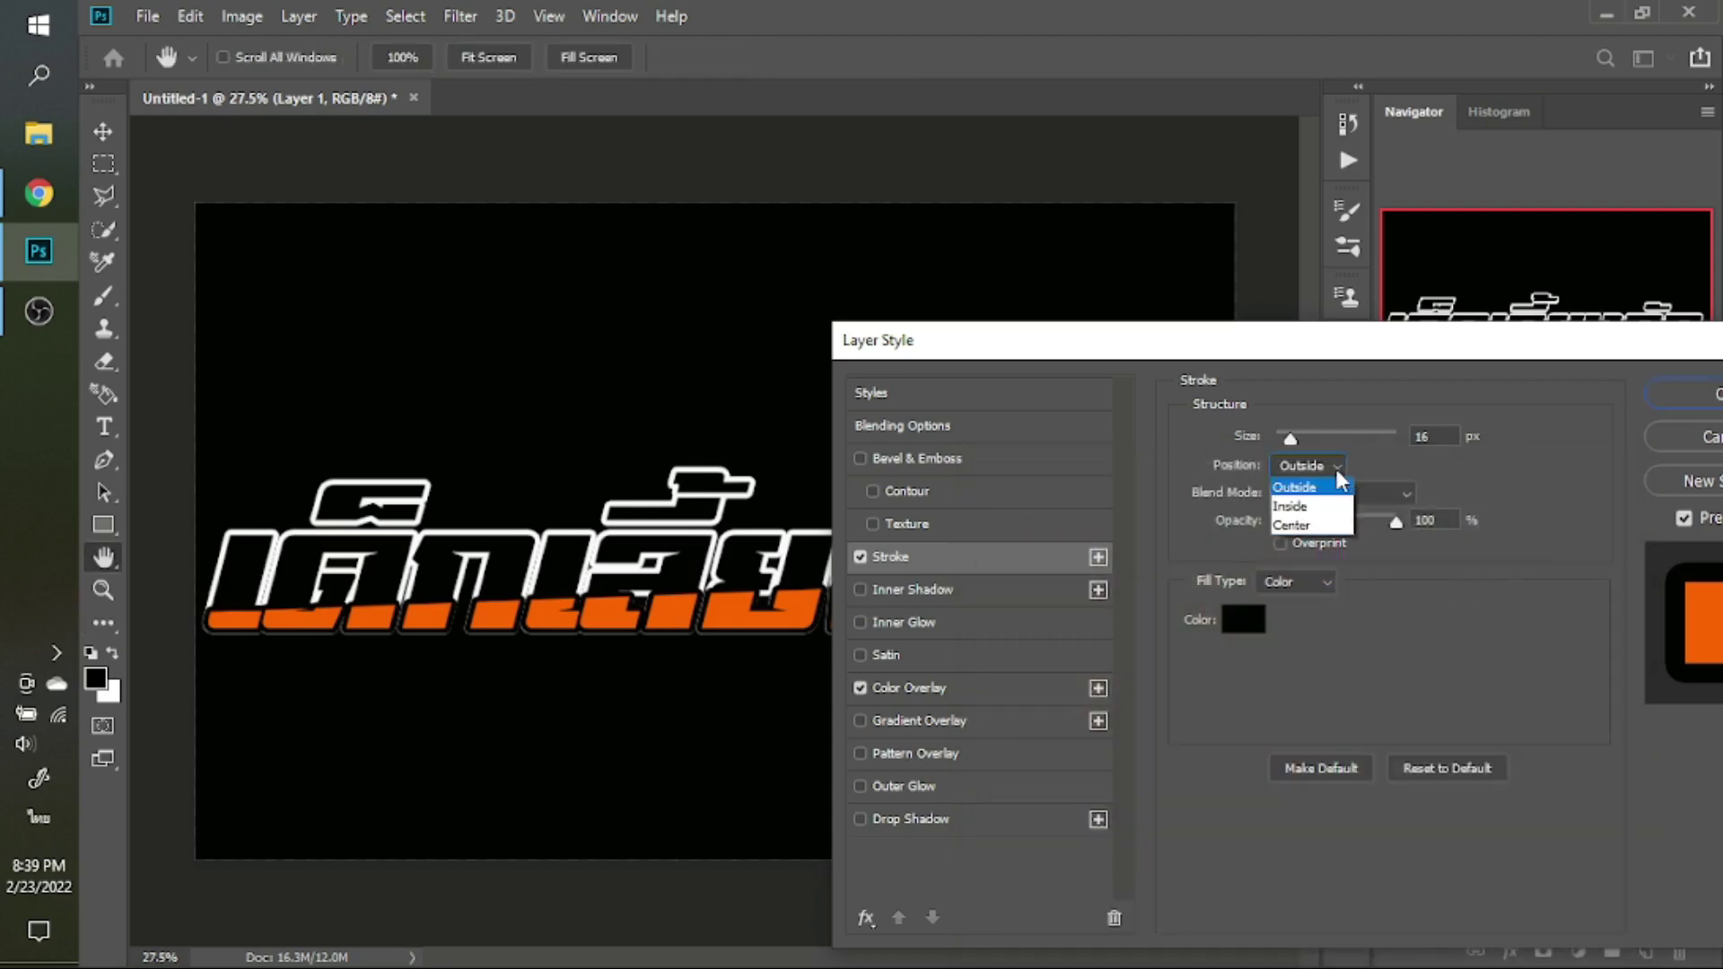
pyautogui.click(1320, 510)
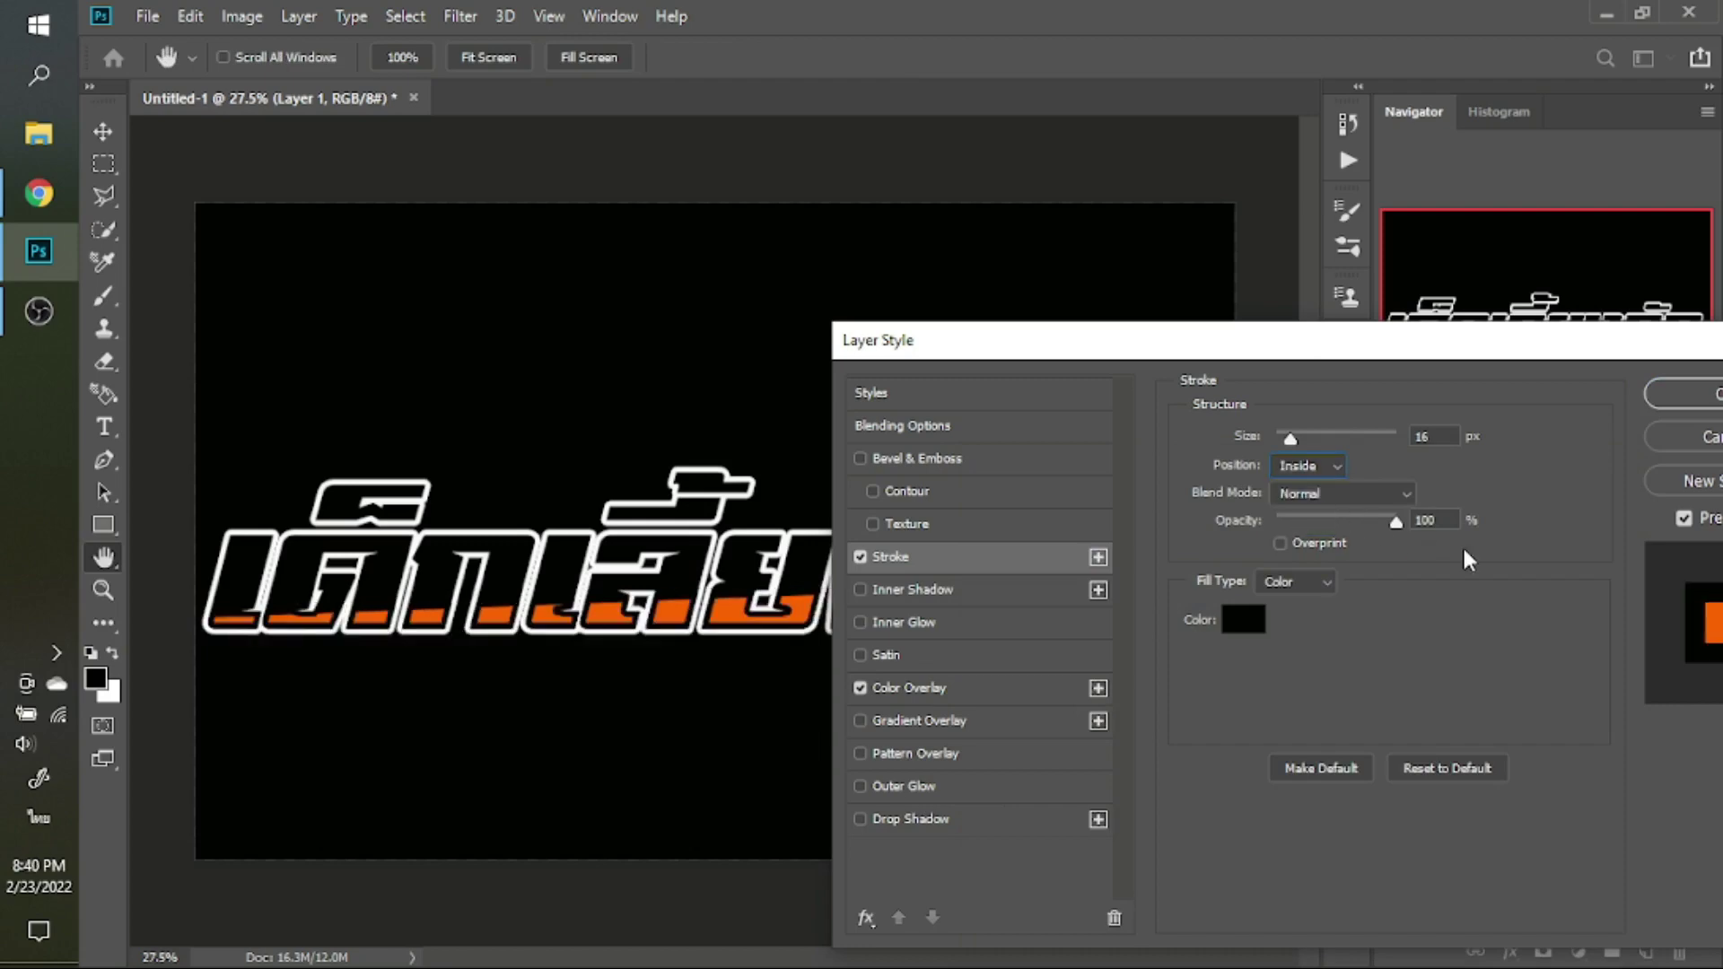
pyautogui.press('BackSpace')
pyautogui.press('BackSpace')
pyautogui.write('8')
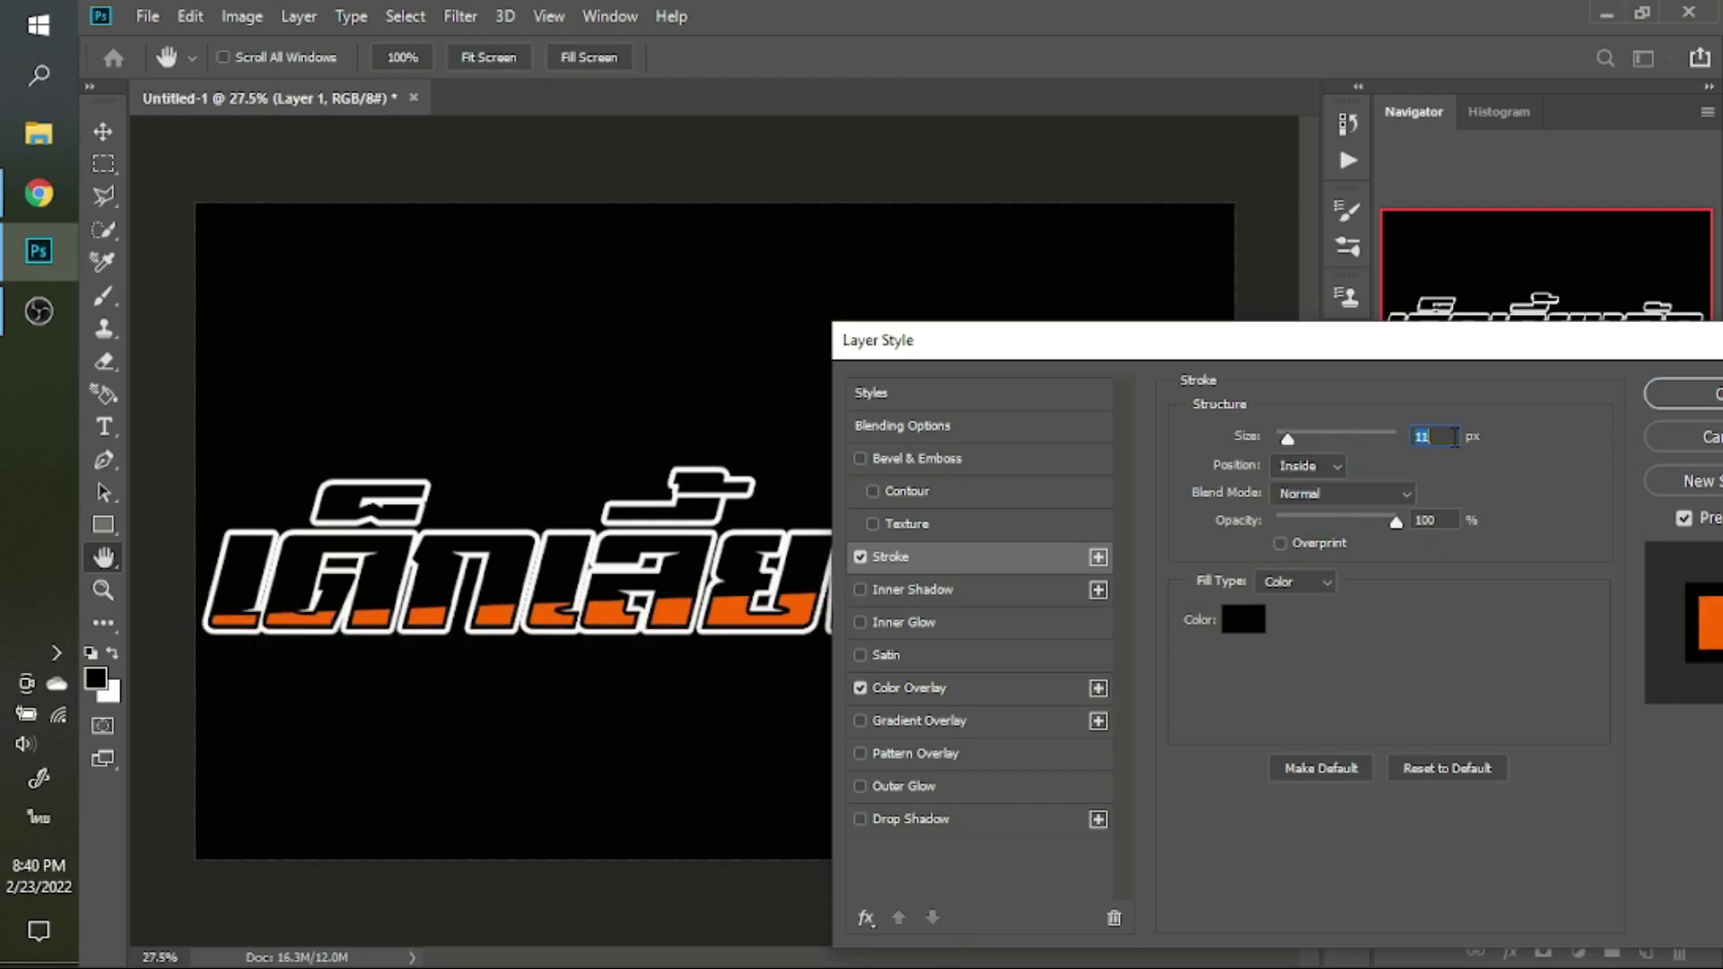
pyautogui.press('Up')
pyautogui.press('Up')
pyautogui.press('Up')
pyautogui.press('Return')
# Hide and reshow Layer 0 to check the orange band
pyautogui.press('w')
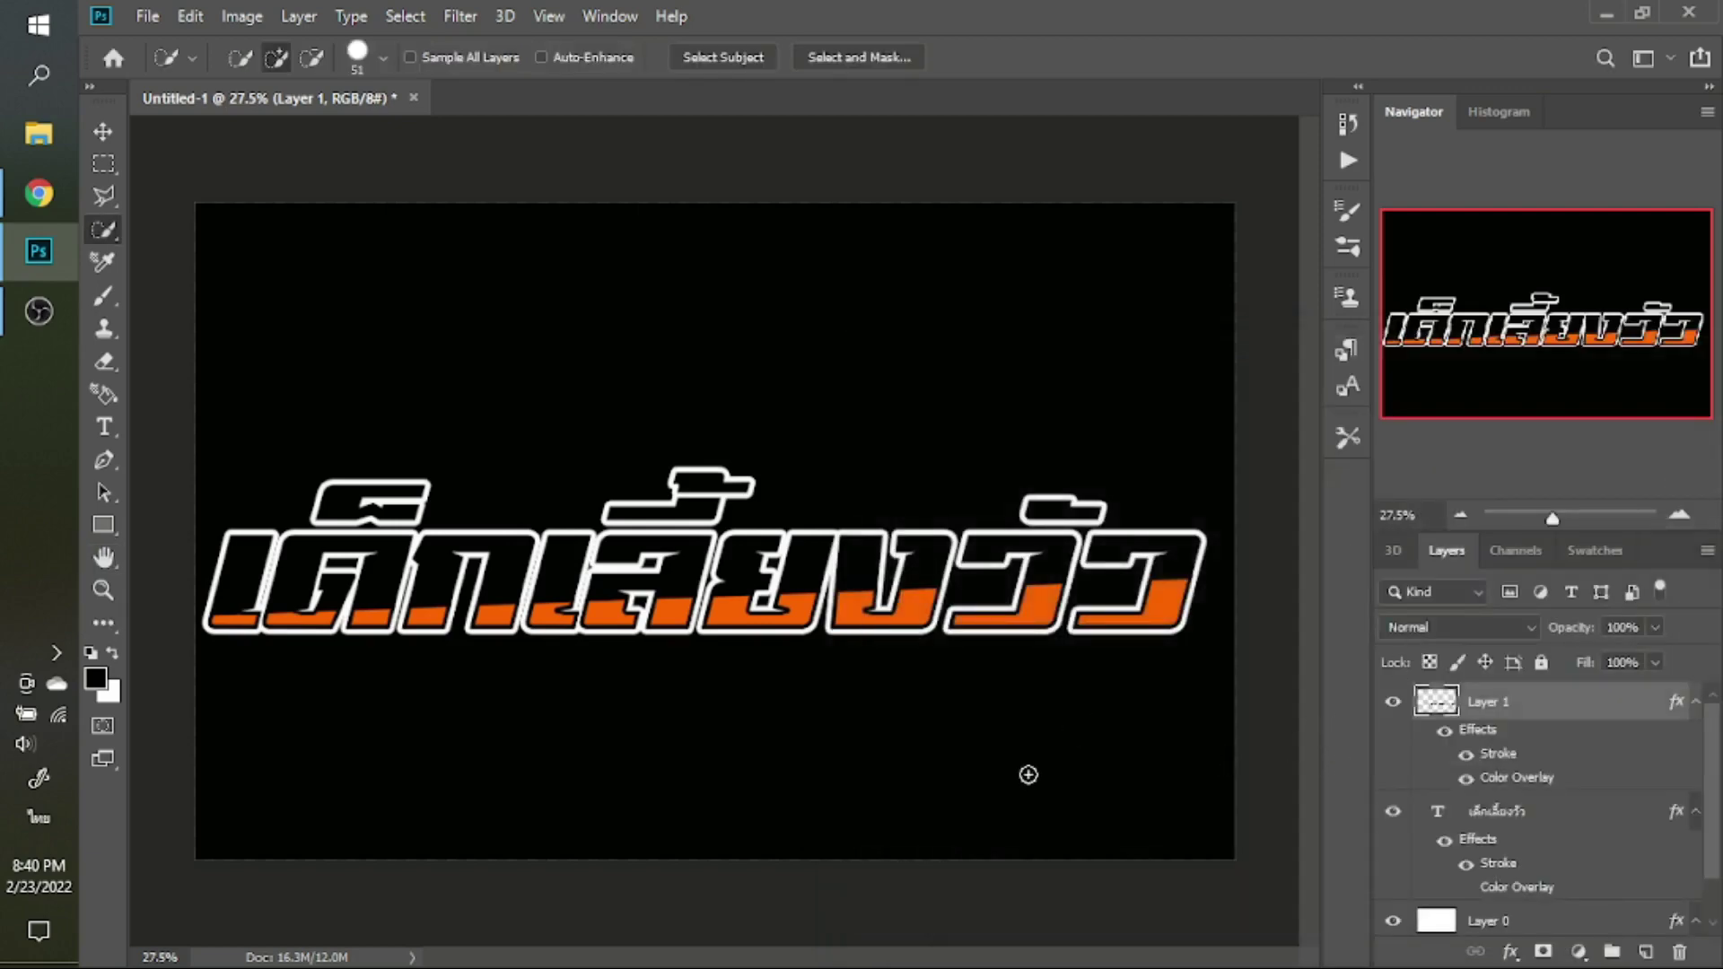
pyautogui.press('v')
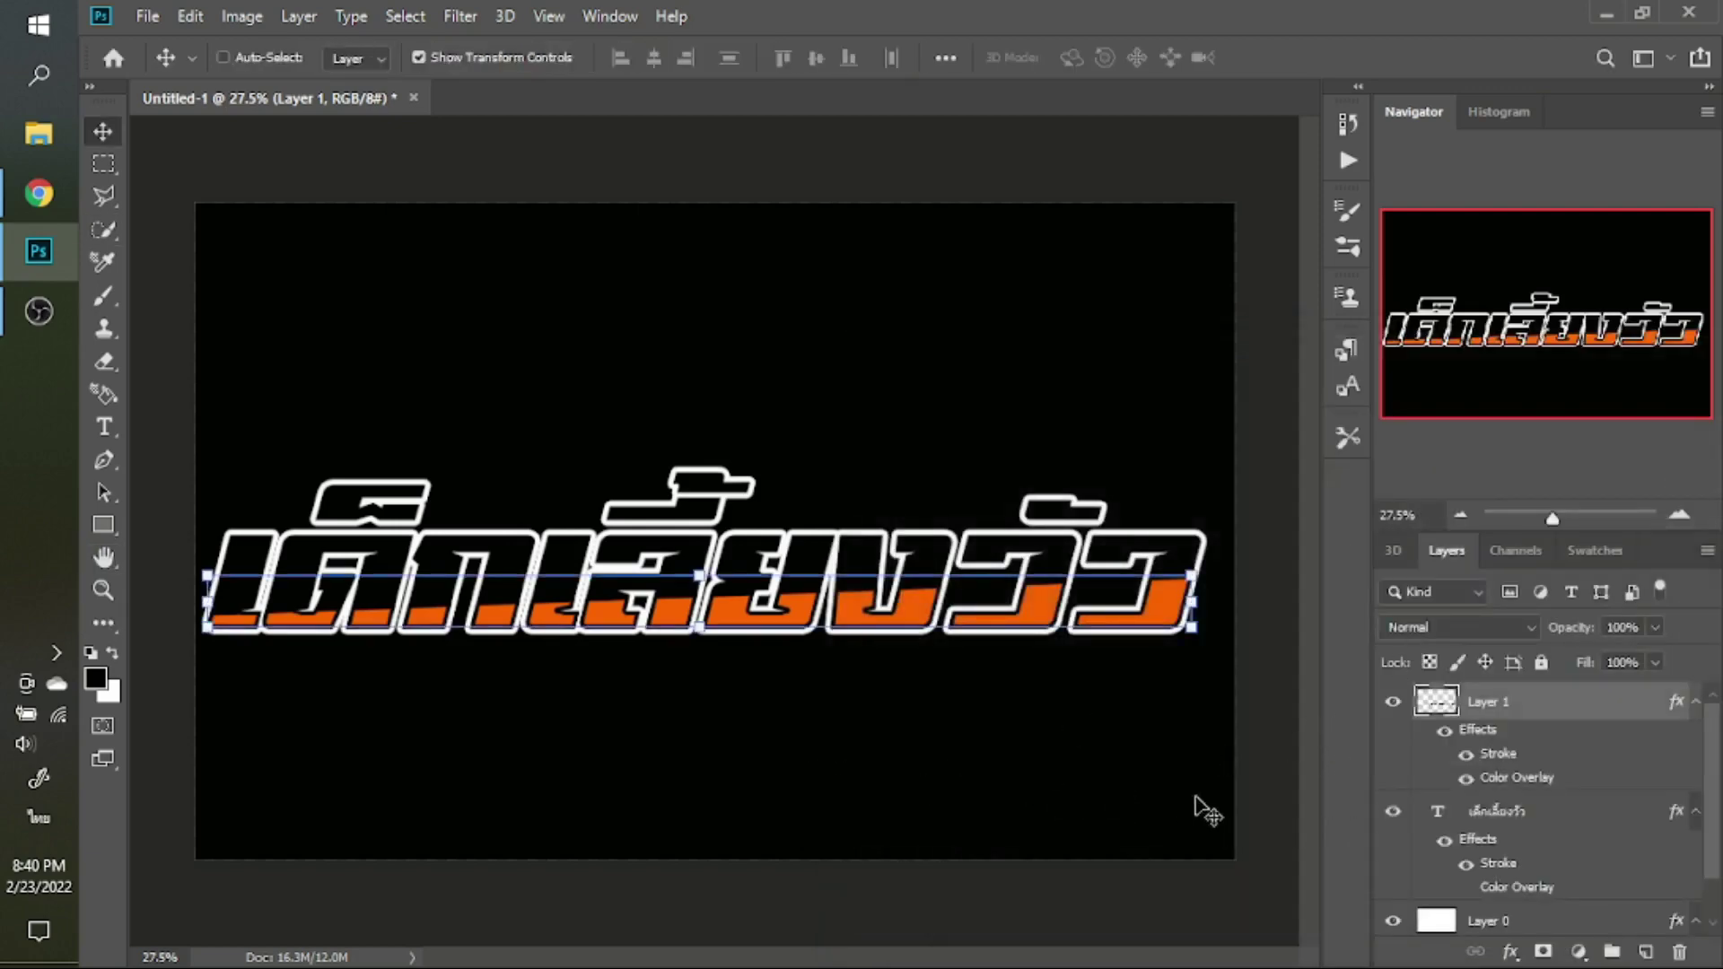
pyautogui.click(1394, 923)
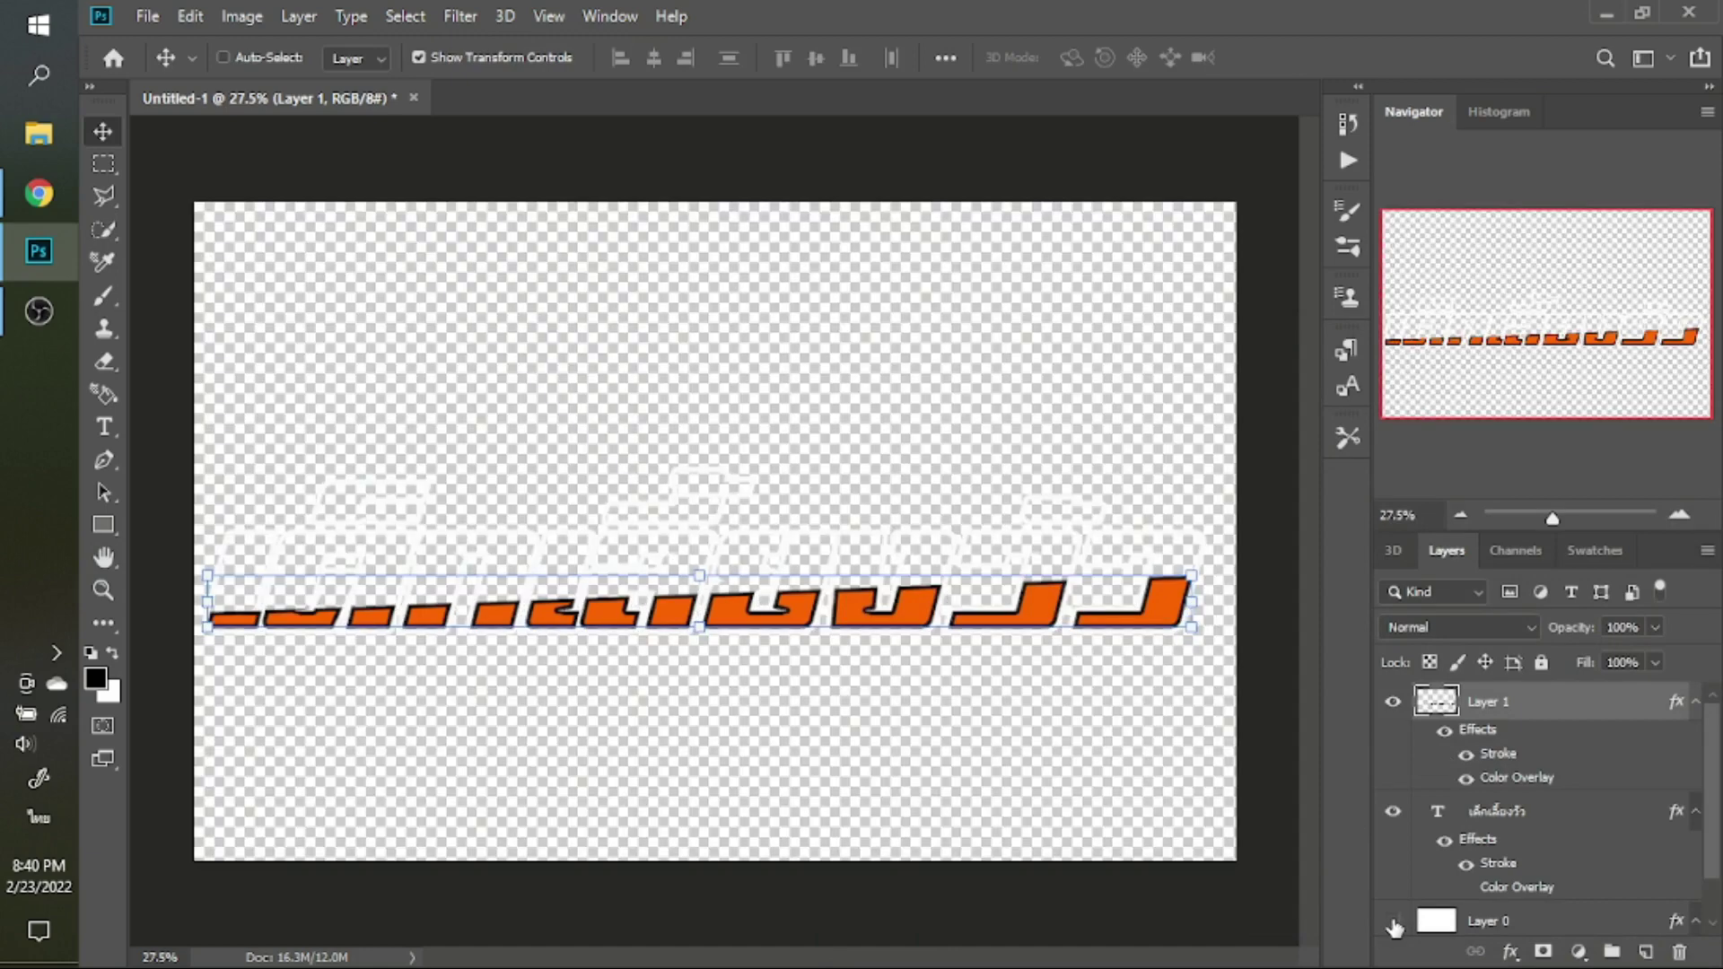
pyautogui.click(1393, 922)
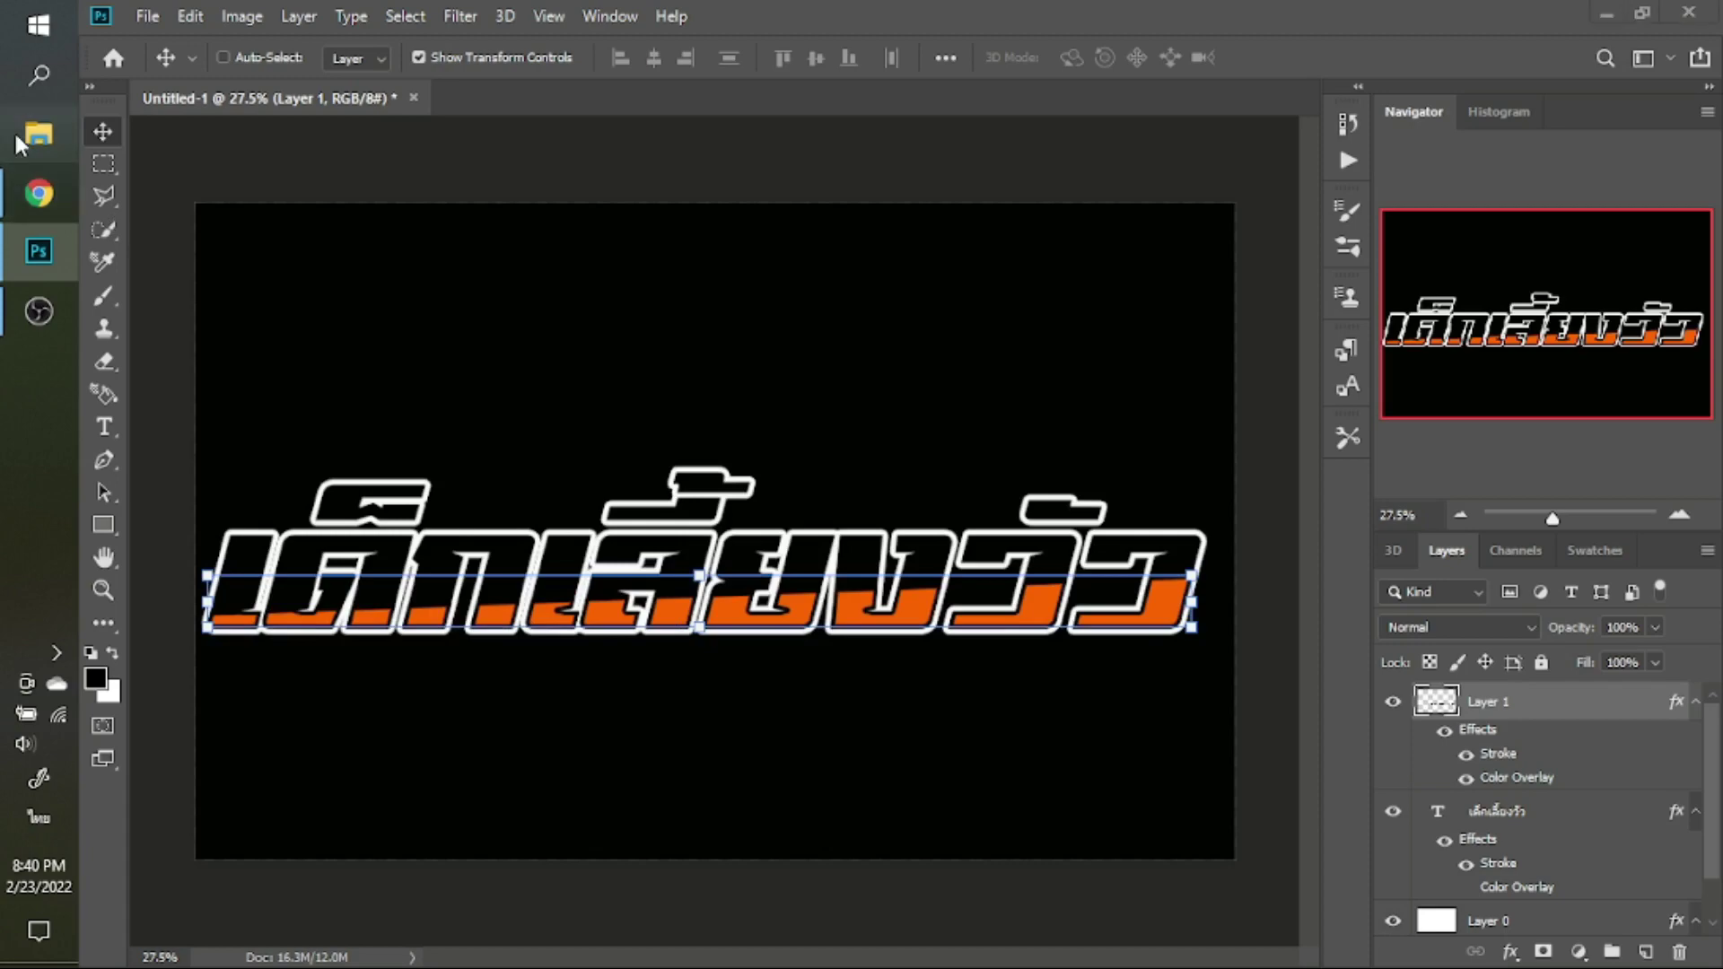
# Open the metall_bg PSD from C: > รูปภาพ > ไฟล์งาน PSD and select Layer 2
pyautogui.click(18, 142)
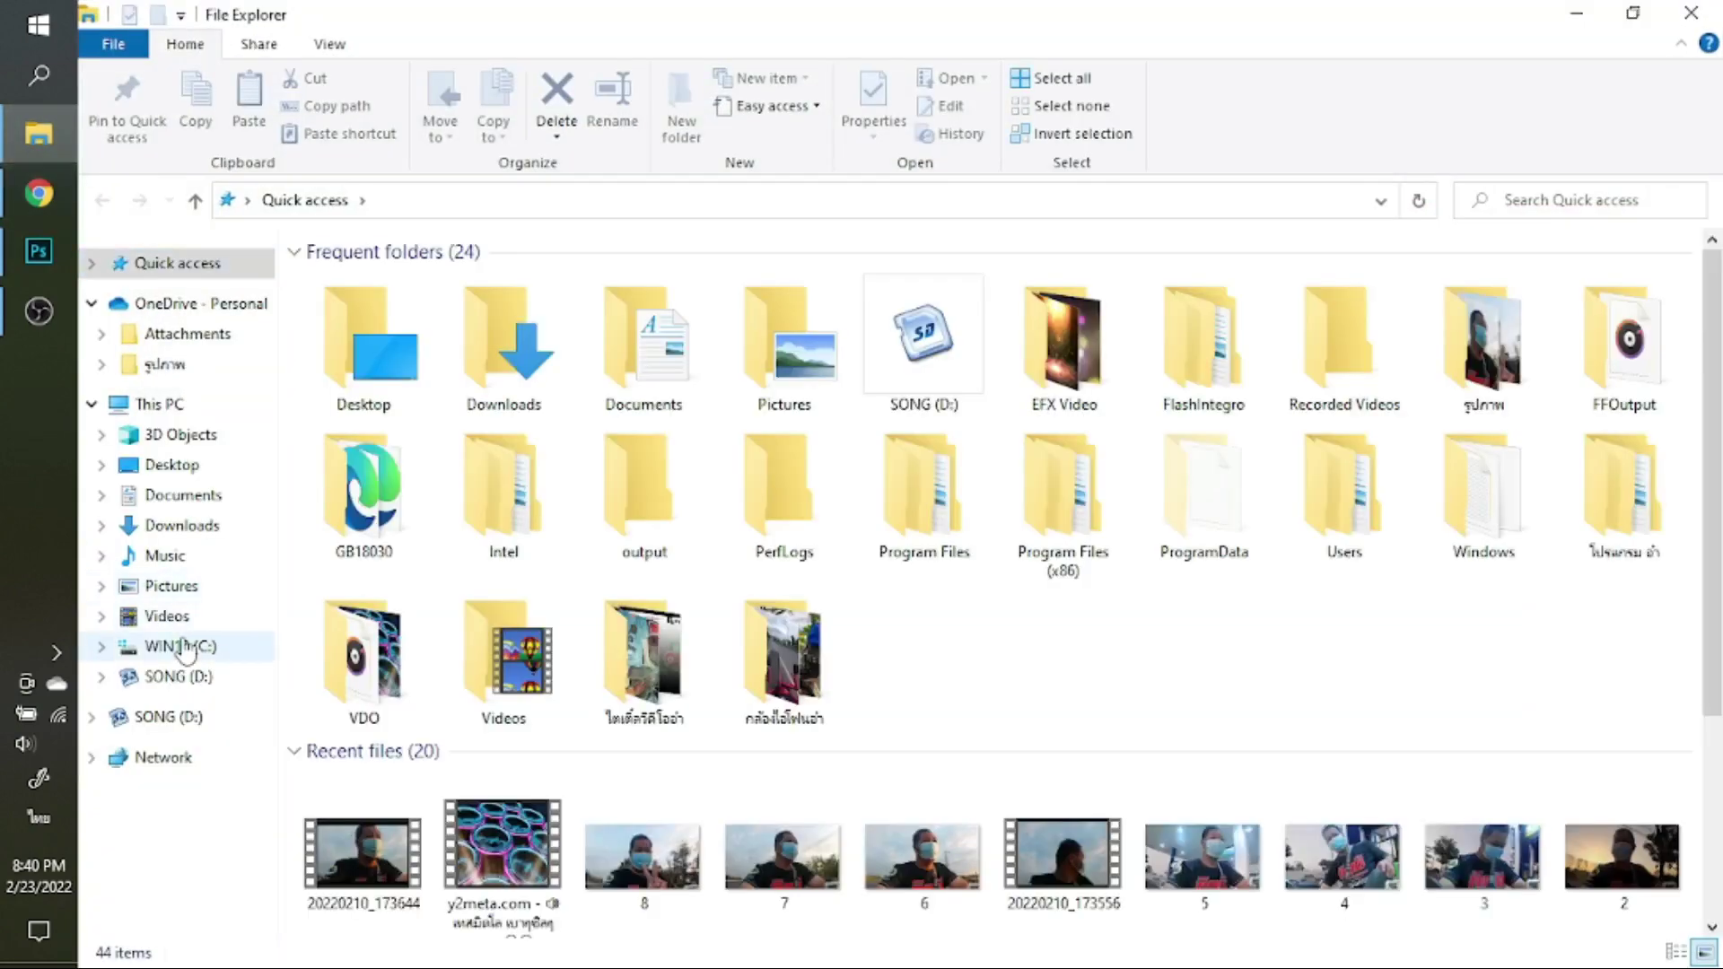
pyautogui.click(171, 647)
pyautogui.doubleClick(375, 621)
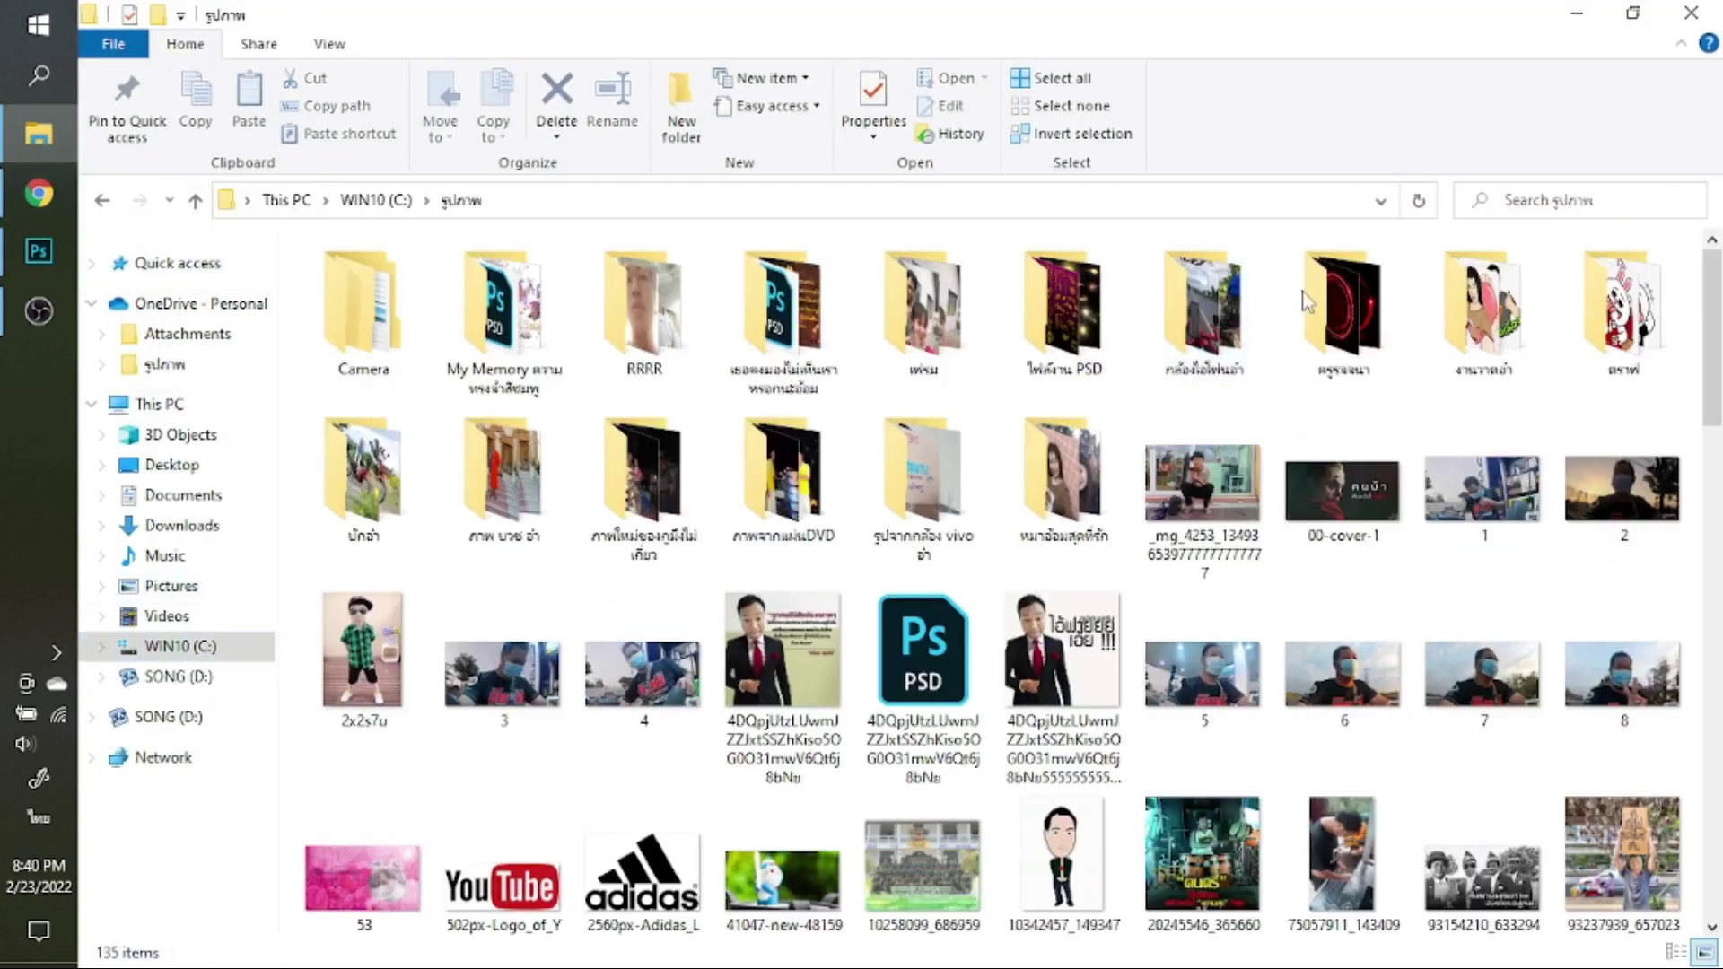
pyautogui.doubleClick(1063, 305)
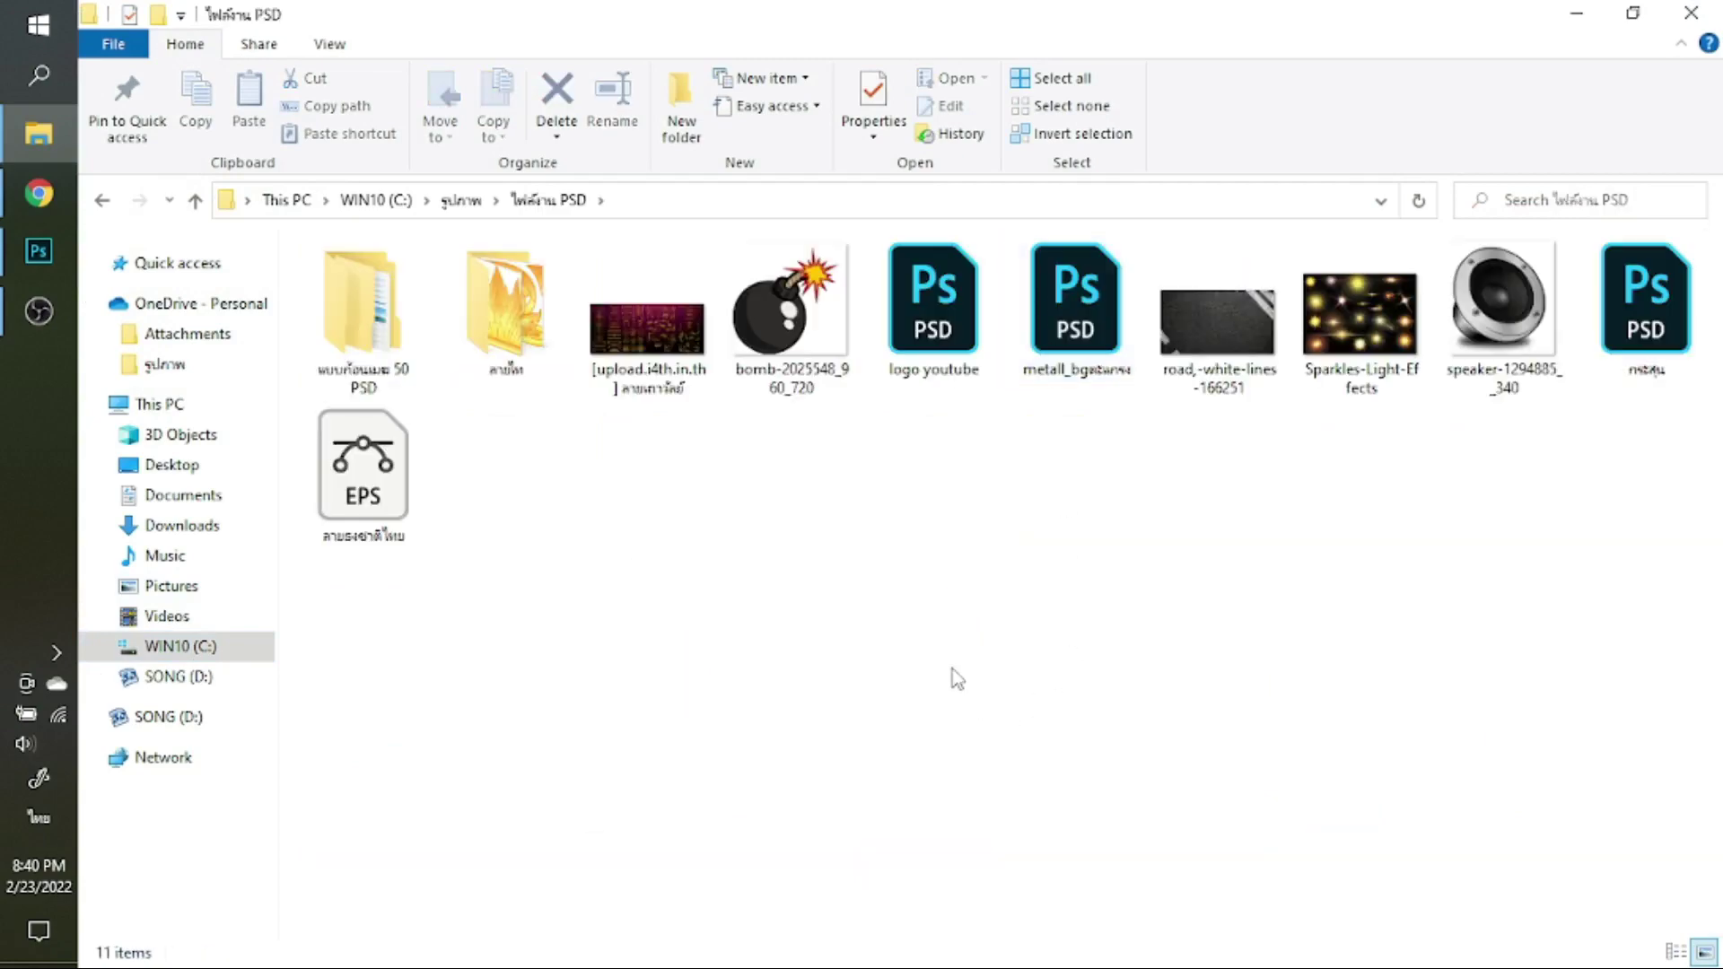
pyautogui.doubleClick(1070, 339)
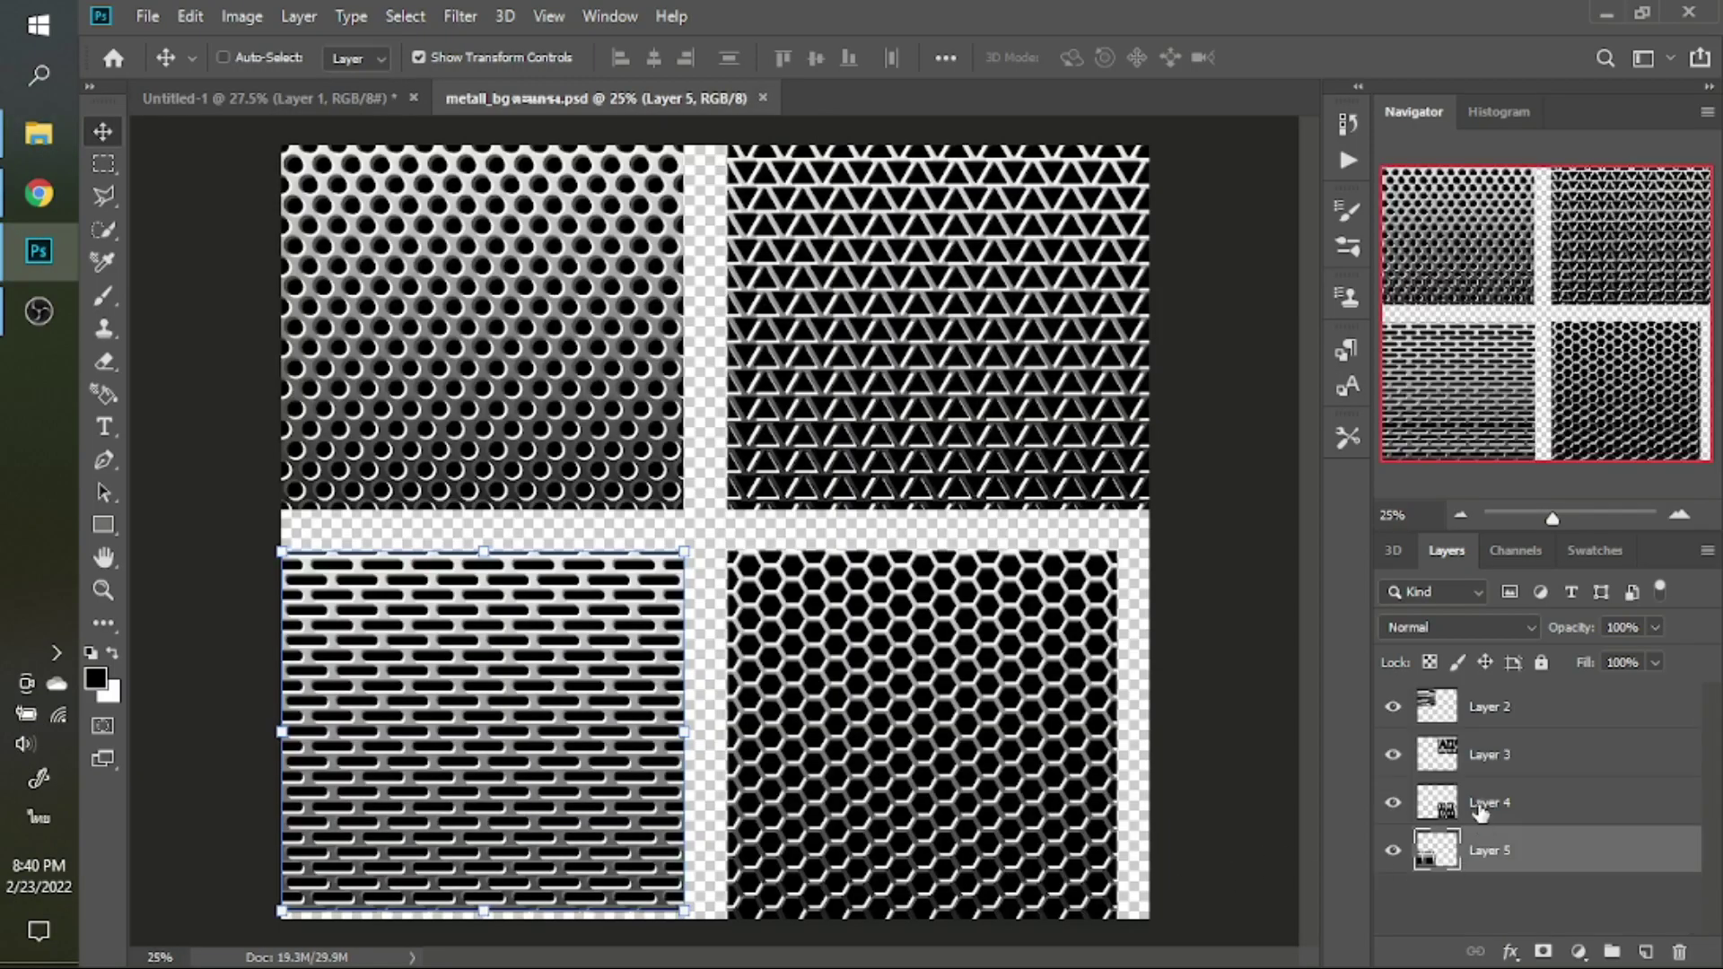
pyautogui.click(1495, 723)
# Drag the round-hole grille image into Untitled-1 as Layer 2 and enlarge it
pyautogui.moveTo(702, 517); pyautogui.dragTo(456, 285)
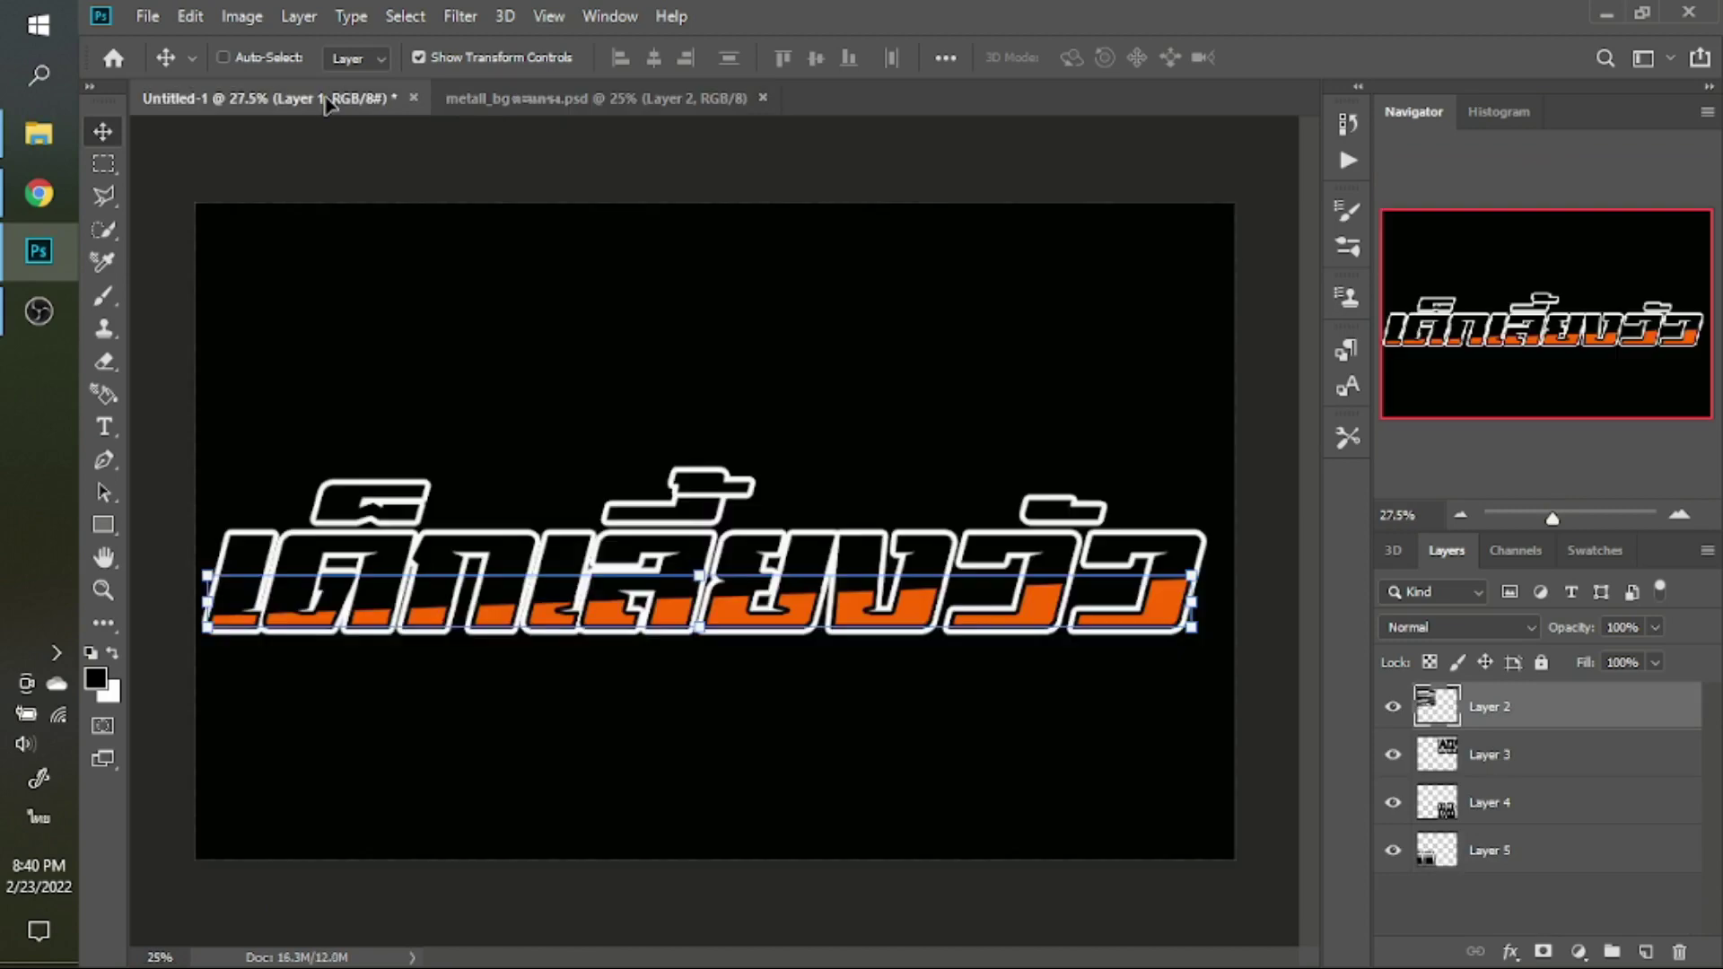
pyautogui.moveTo(328, 105); pyautogui.dragTo(518, 489)
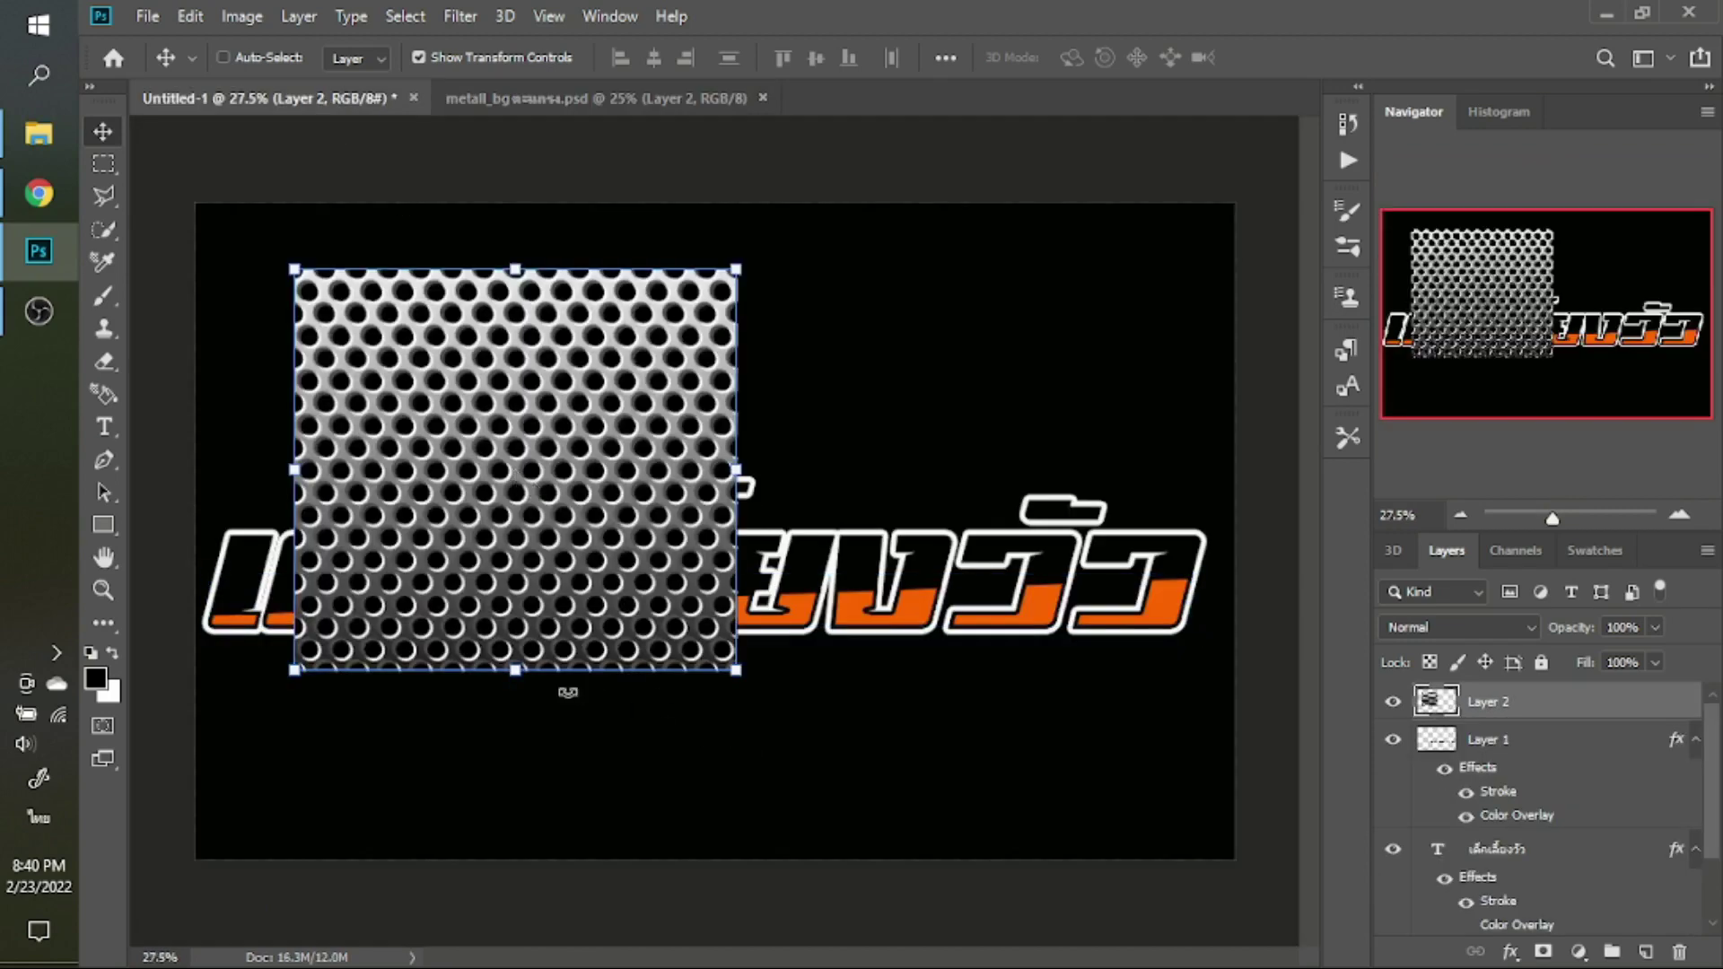
pyautogui.moveTo(295, 672); pyautogui.dragTo(155, 893)
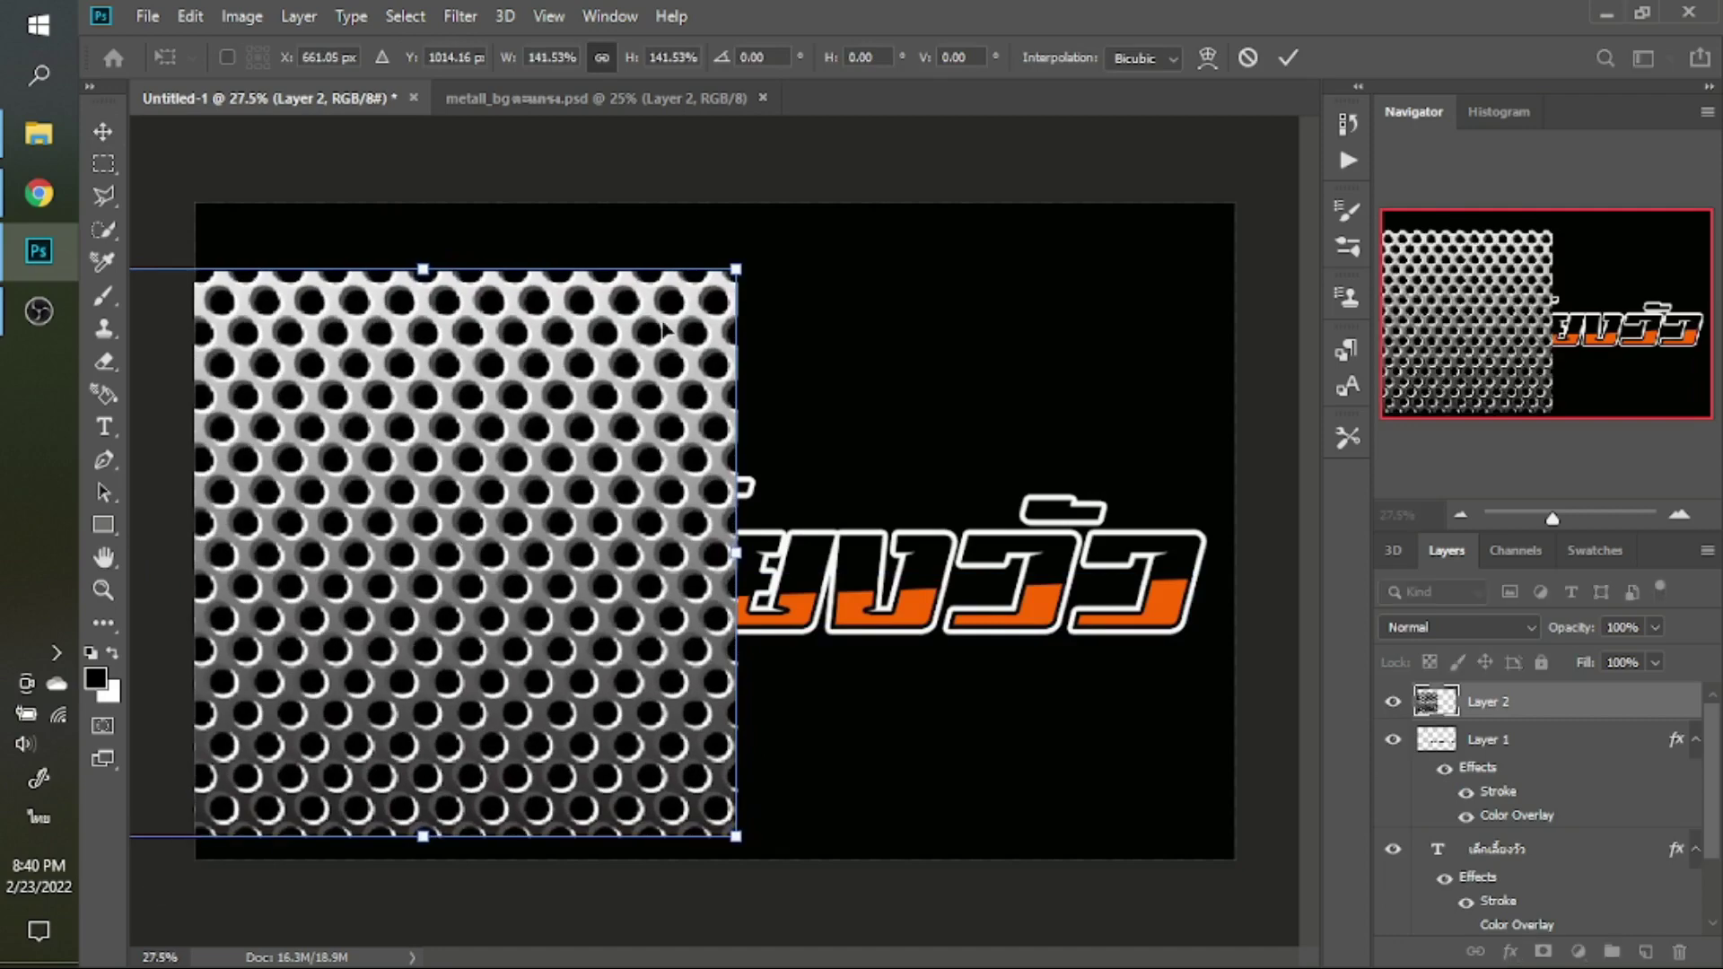
pyautogui.moveTo(729, 274); pyautogui.dragTo(1263, 240)
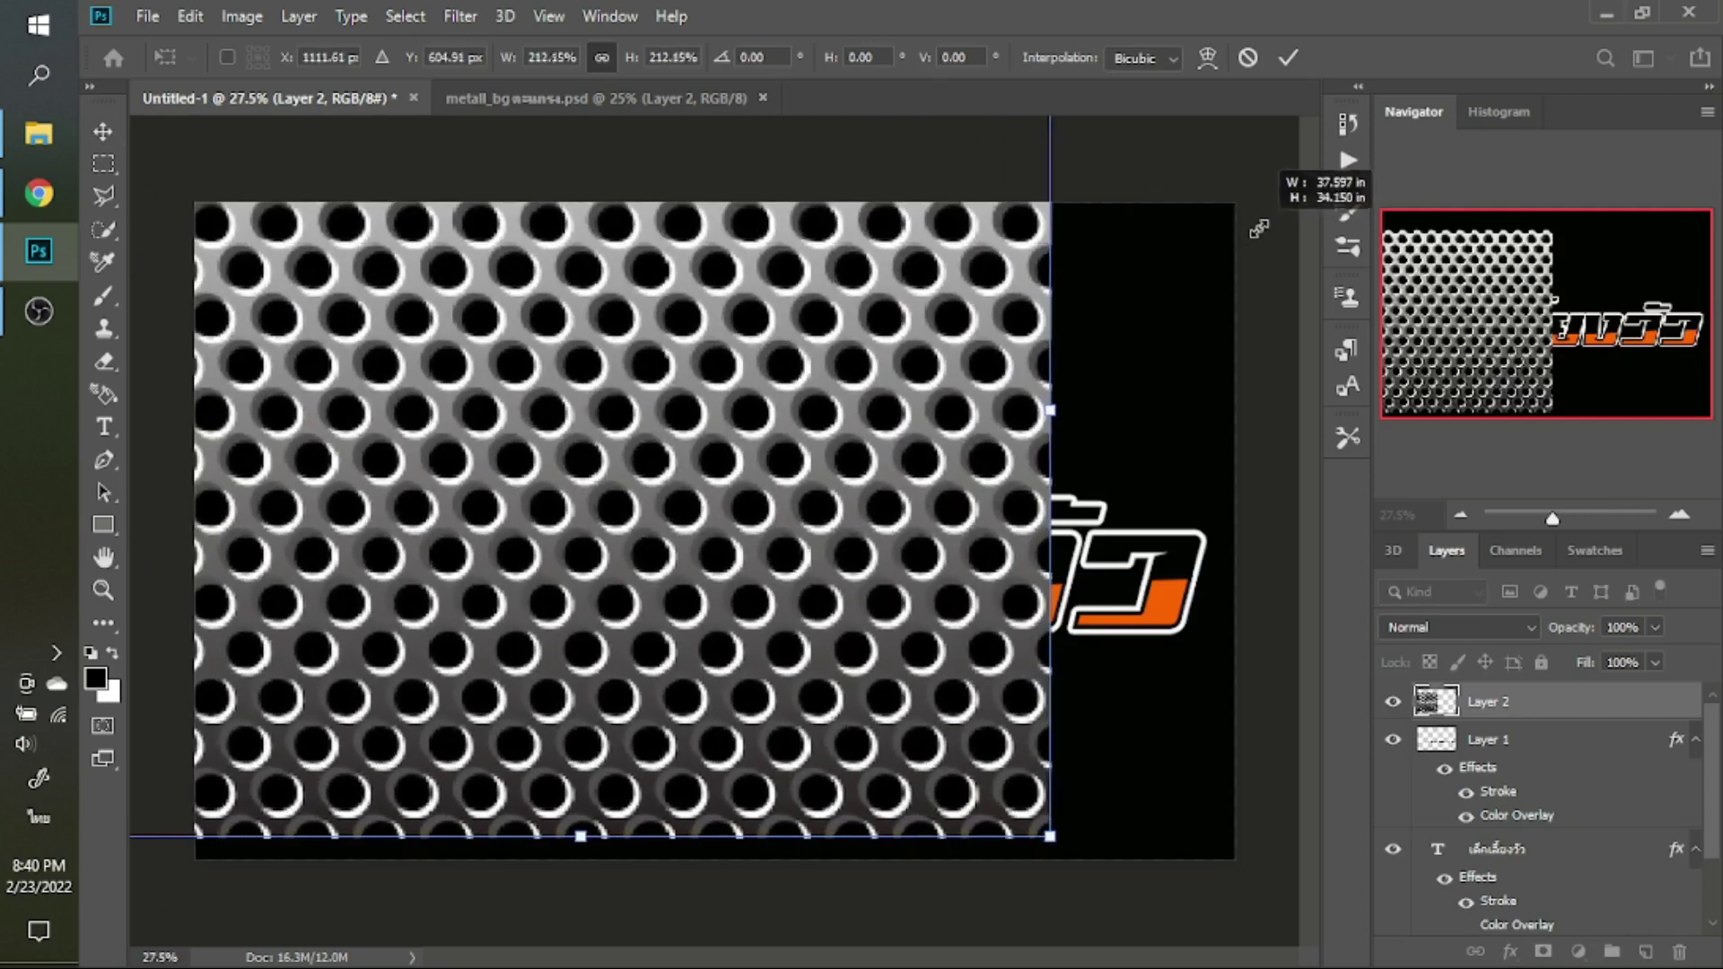
pyautogui.press('Return')
# Shift and stretch the grille to cover the whole canvas, then move its layer below the text
pyautogui.moveTo(846, 442); pyautogui.dragTo(1031, 475)
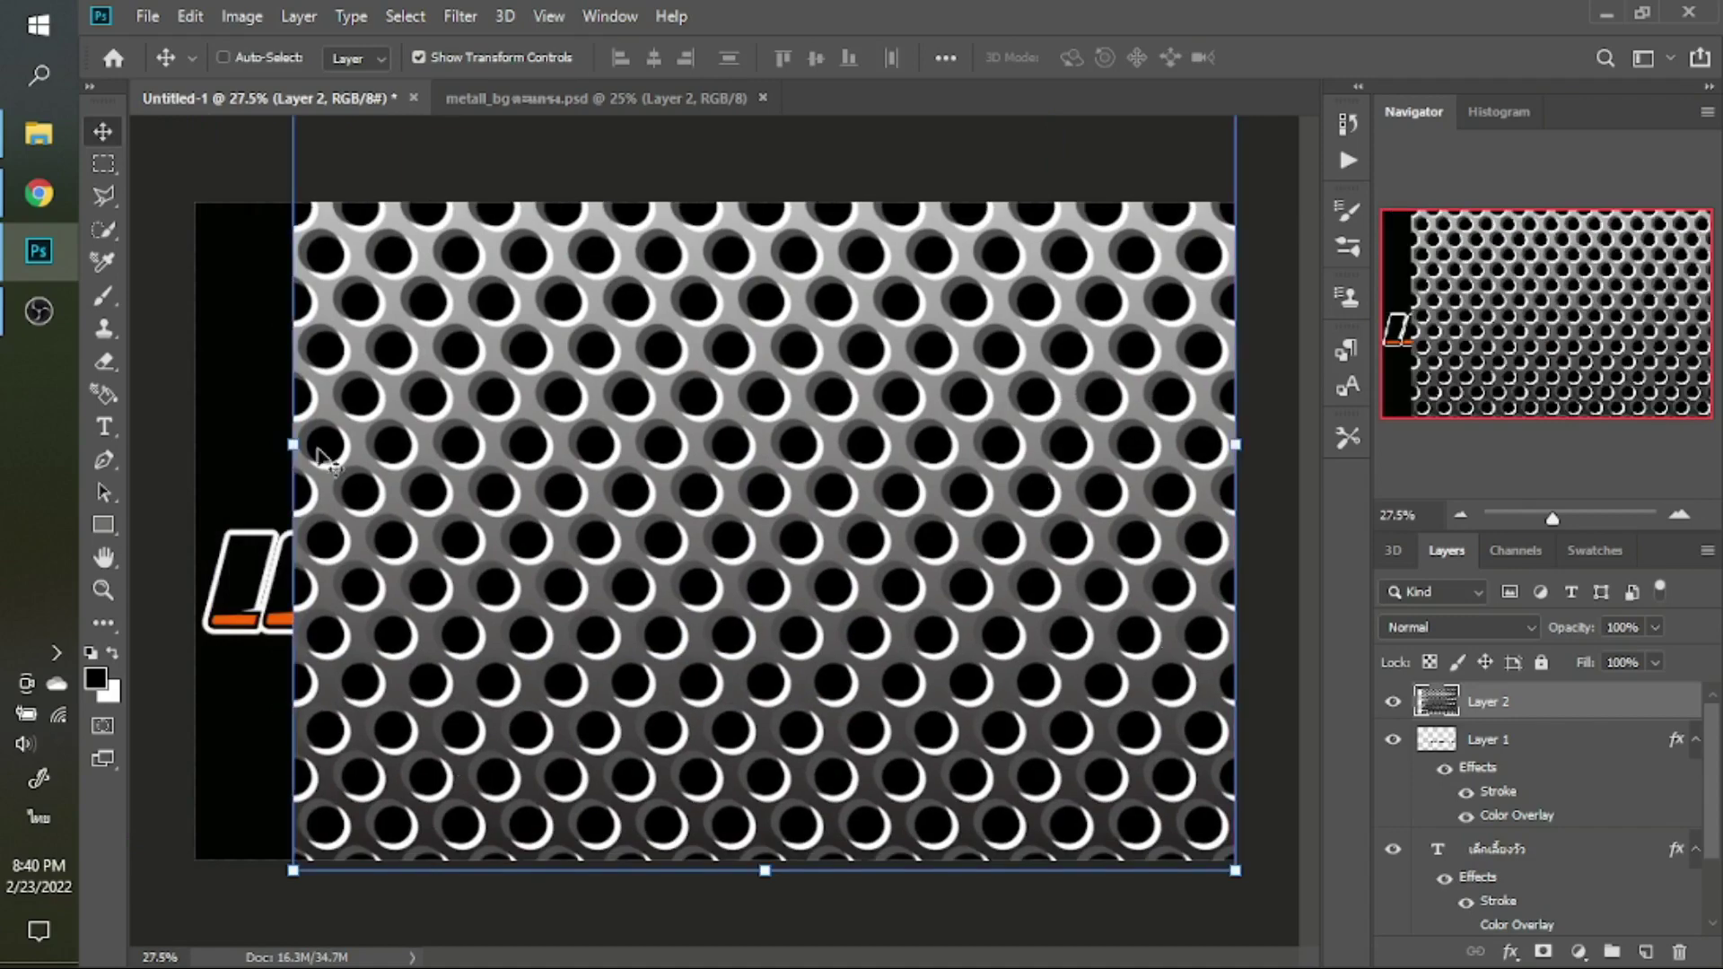
pyautogui.moveTo(291, 441); pyautogui.dragTo(176, 444)
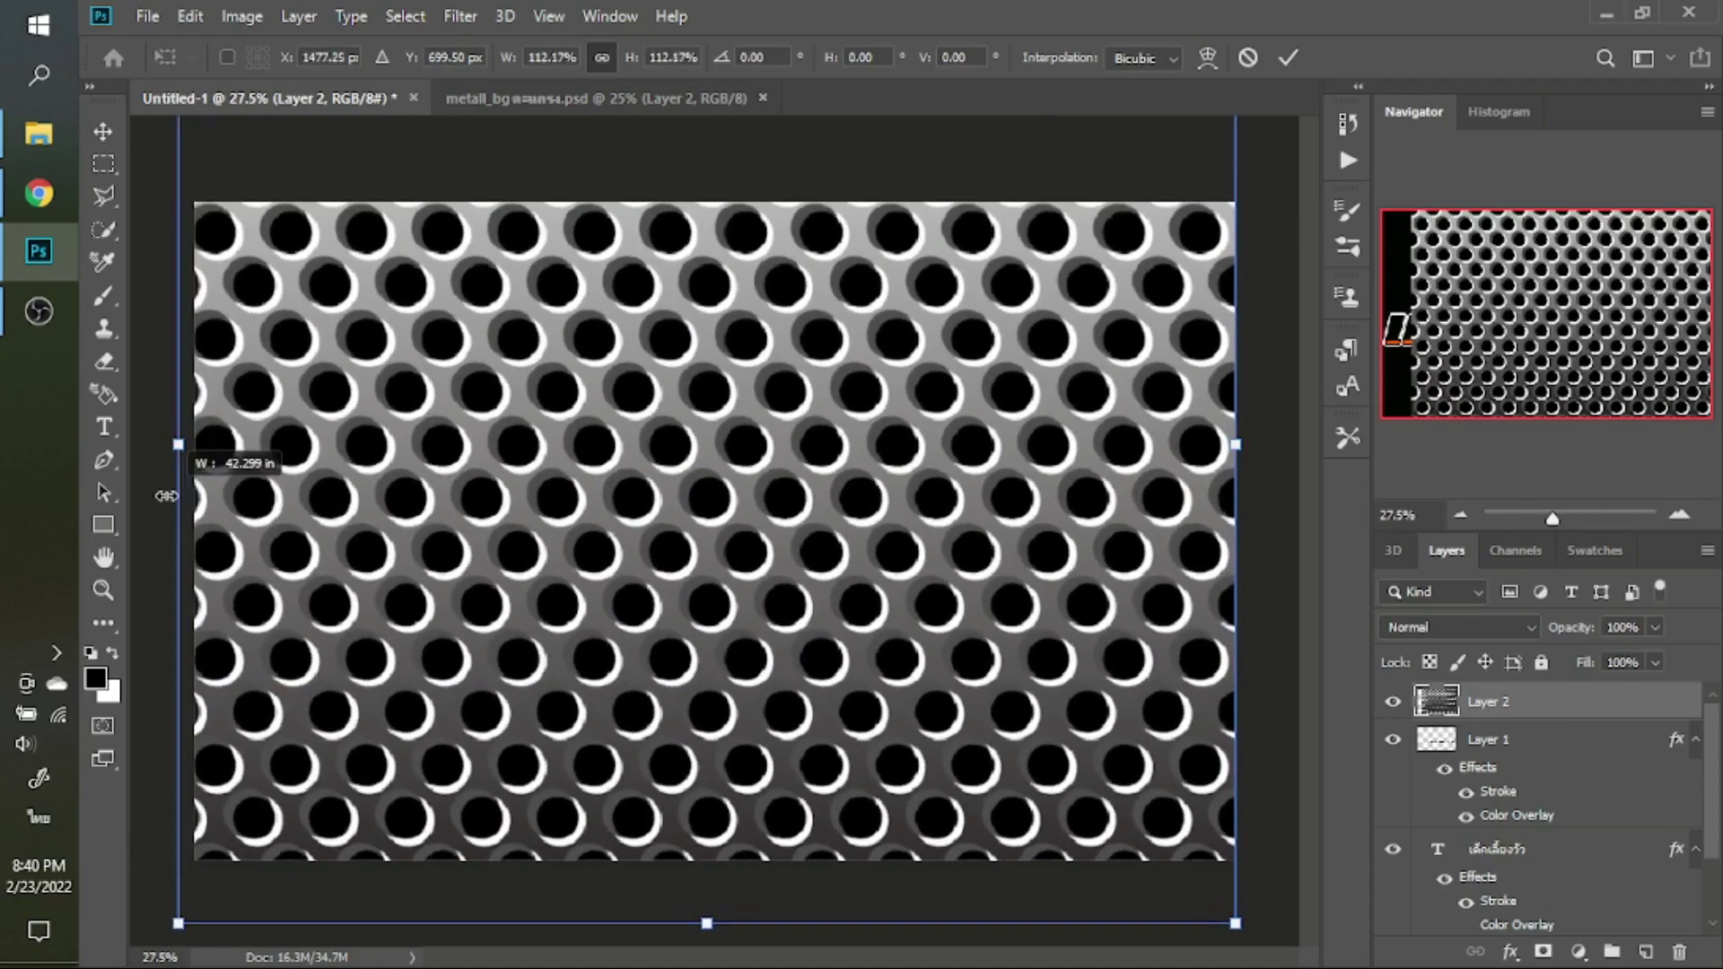
pyautogui.press('Return')
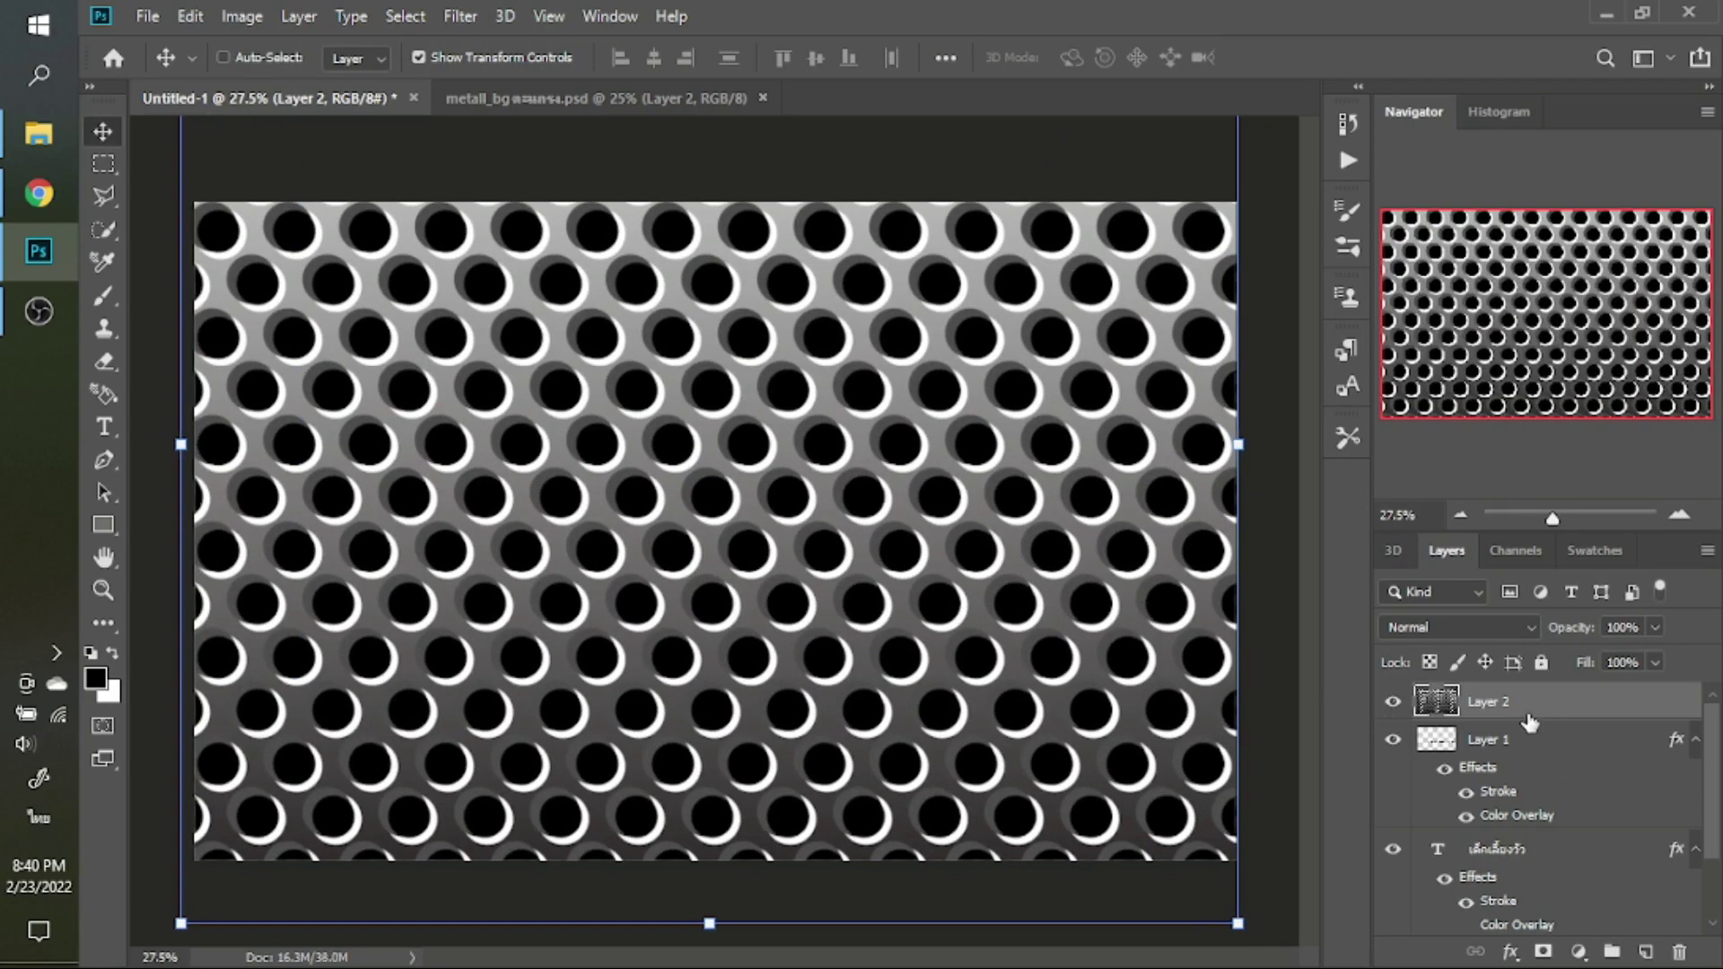
pyautogui.moveTo(1512, 768); pyautogui.dragTo(1574, 869)
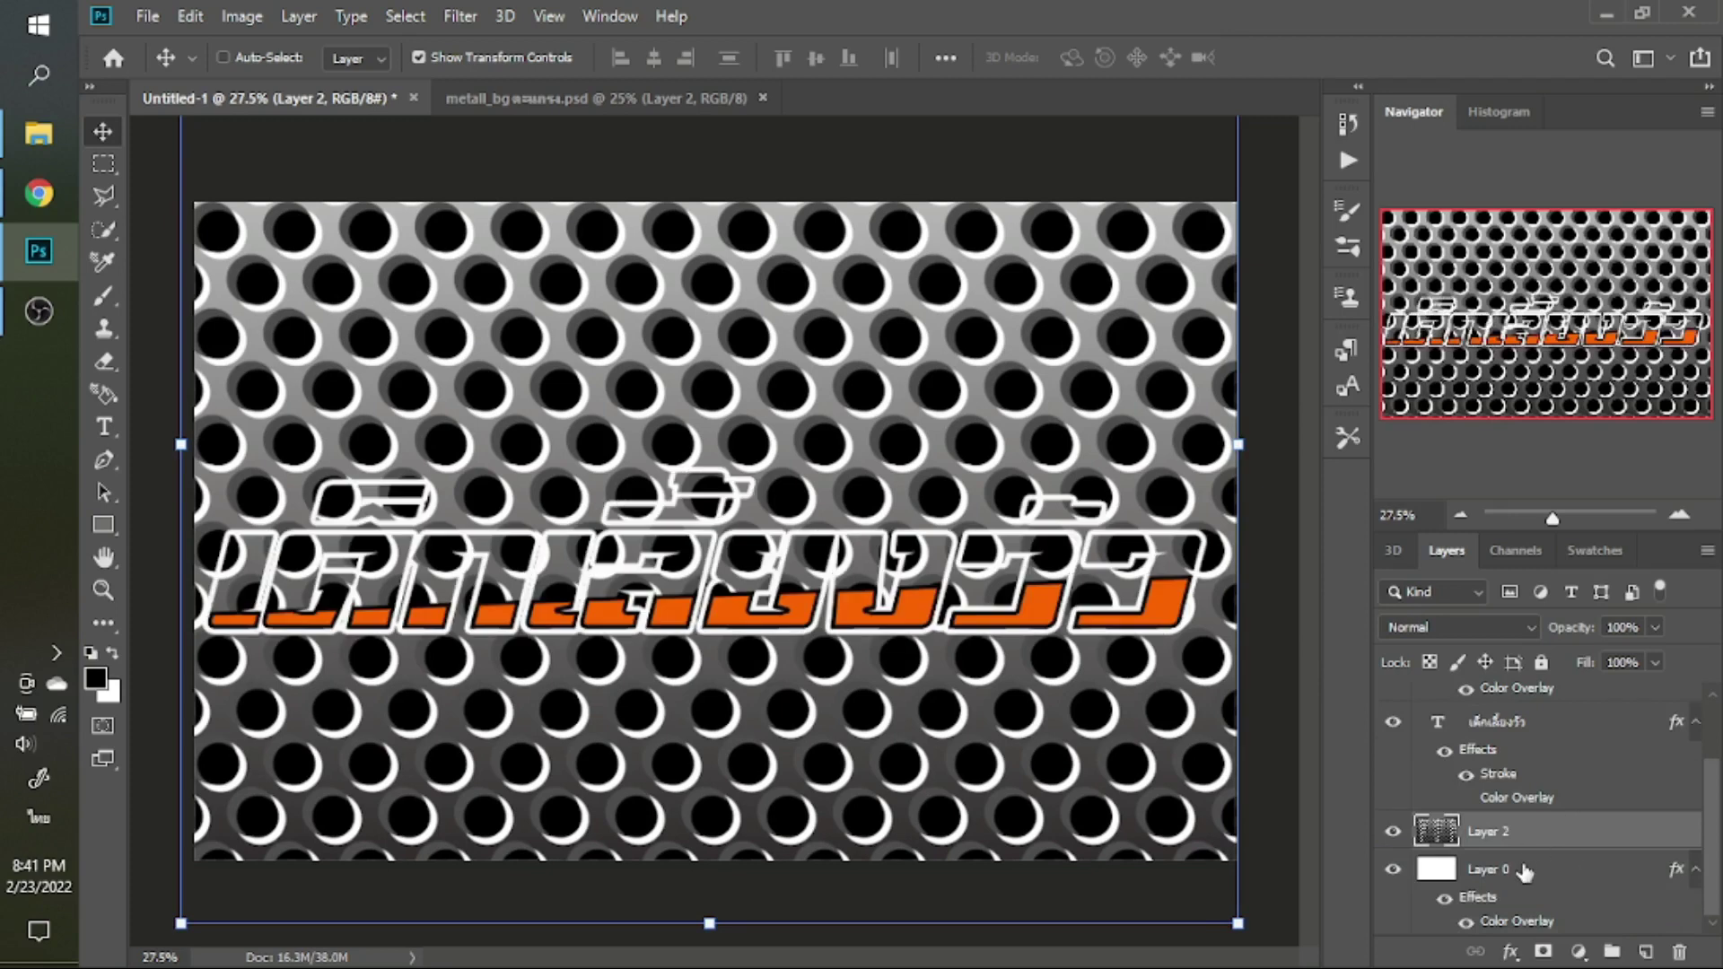
# Lower the grille layer's opacity to 53% for a darker backdrop
pyautogui.scroll(3, 1525, 867)
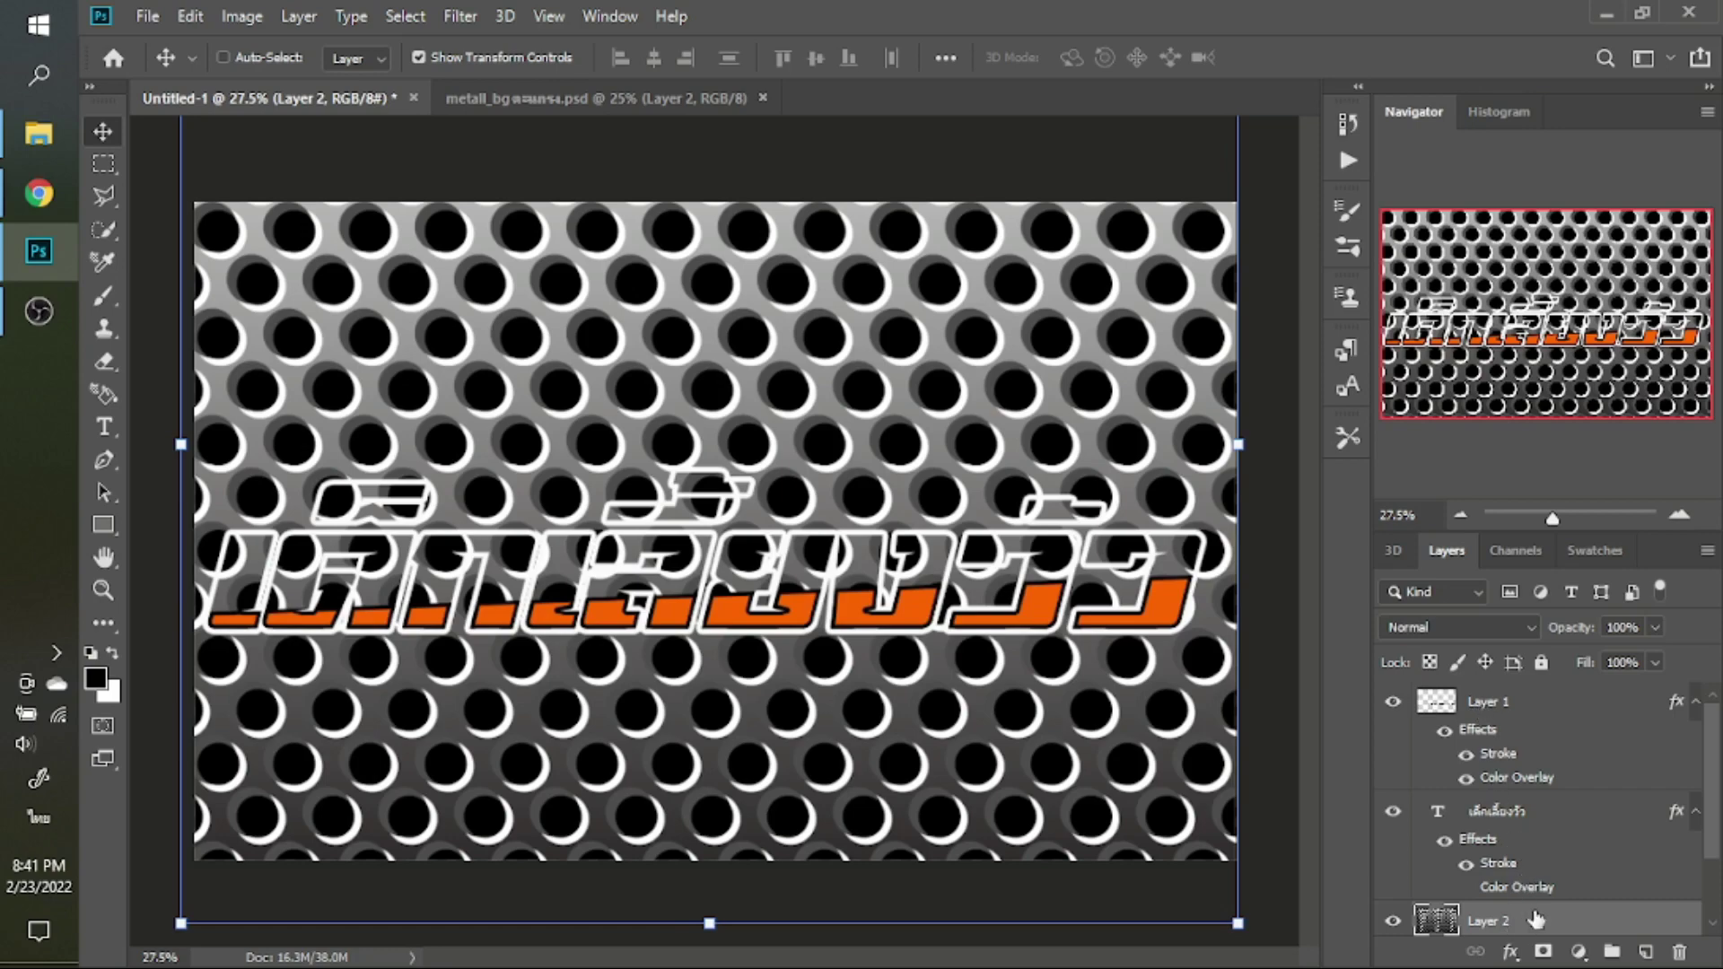
pyautogui.click(1655, 627)
pyautogui.moveTo(1659, 655)
pyautogui.mouseDown()
pyautogui.moveTo(1580, 654)
pyautogui.moveTo(1604, 656)
pyautogui.mouseUp()
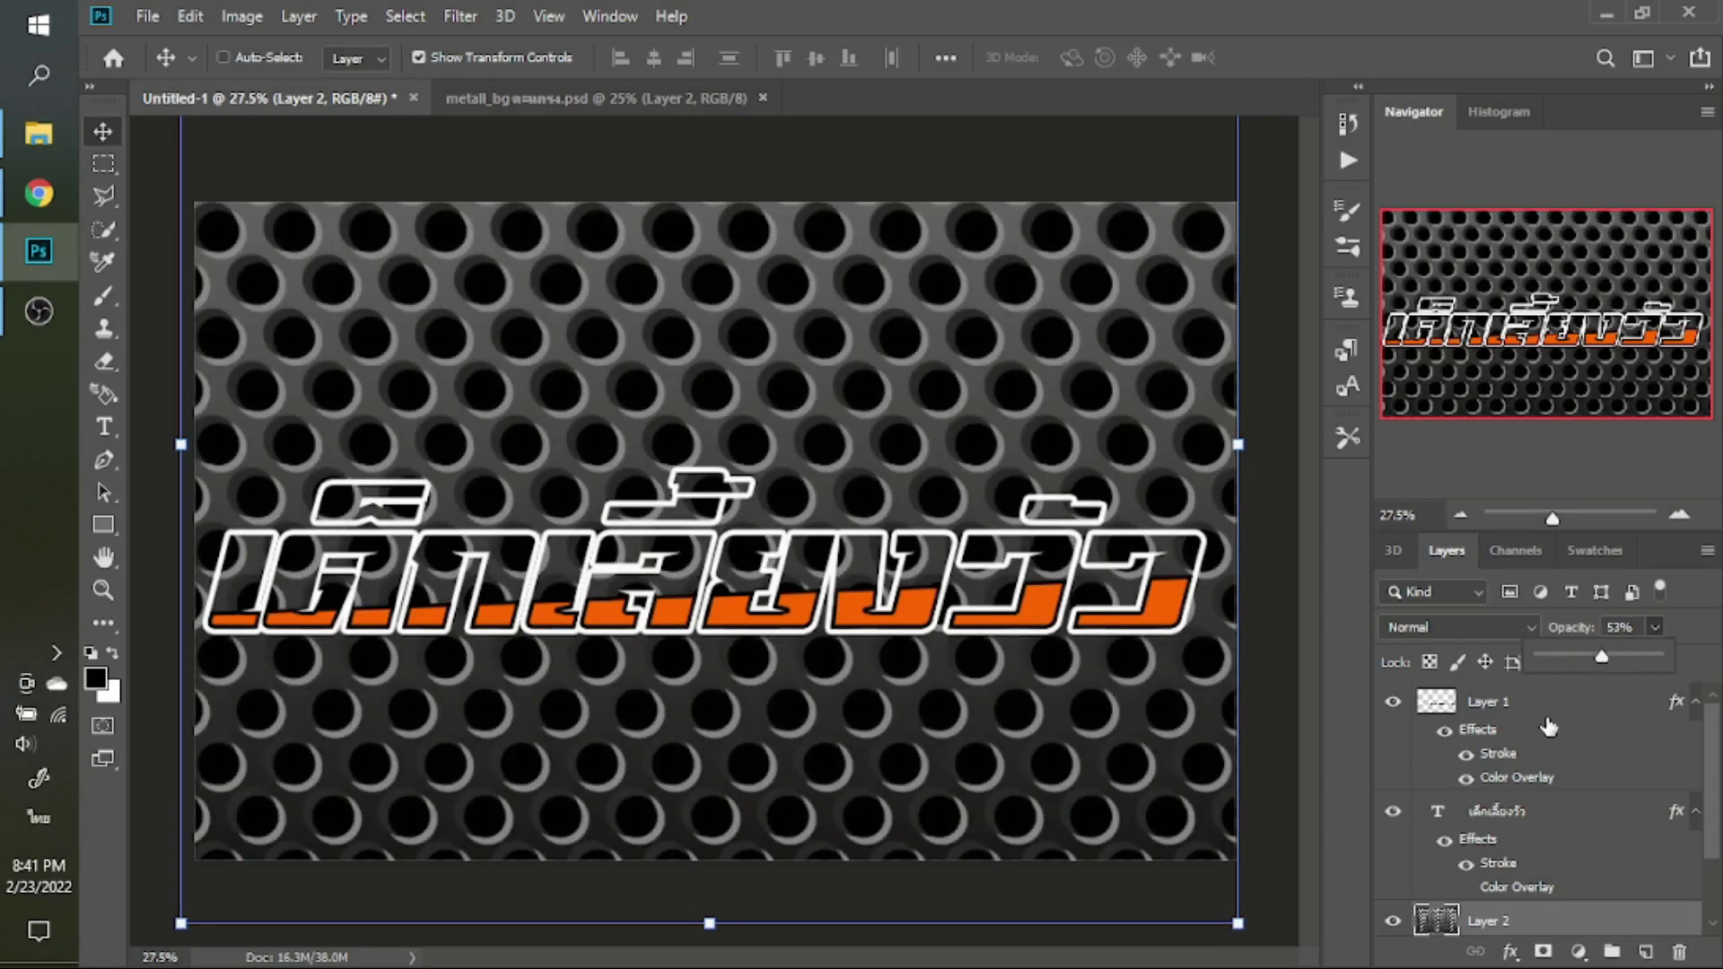
pyautogui.click(1505, 929)
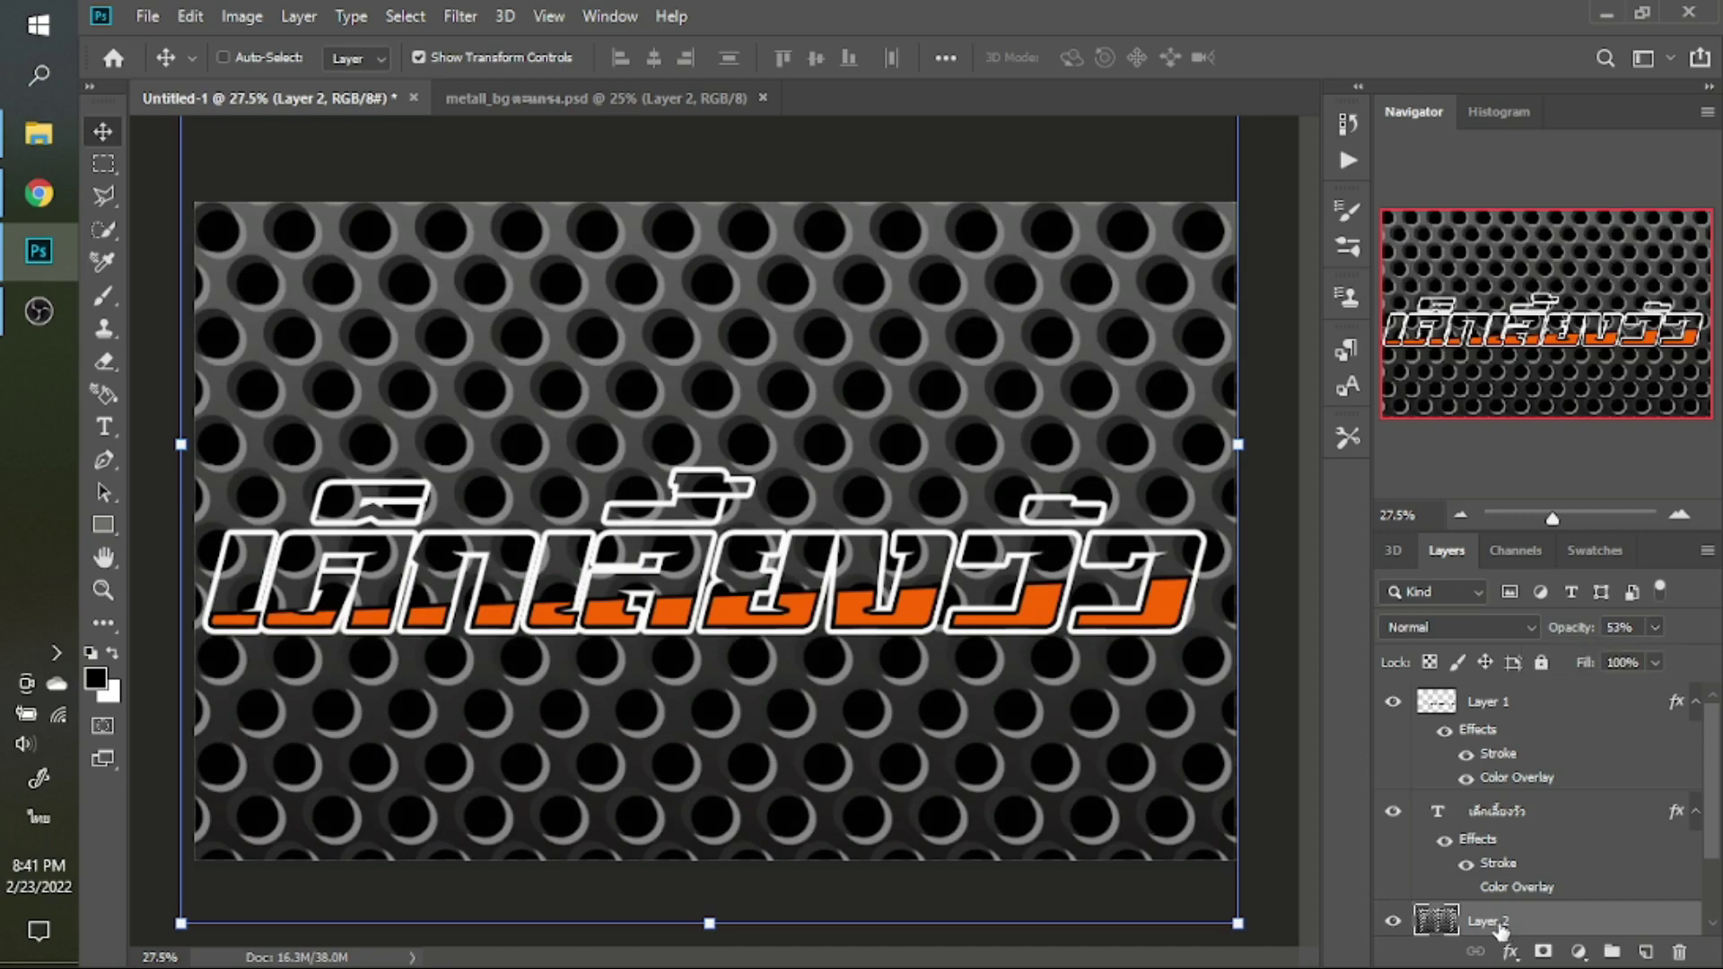
pyautogui.click(1495, 824)
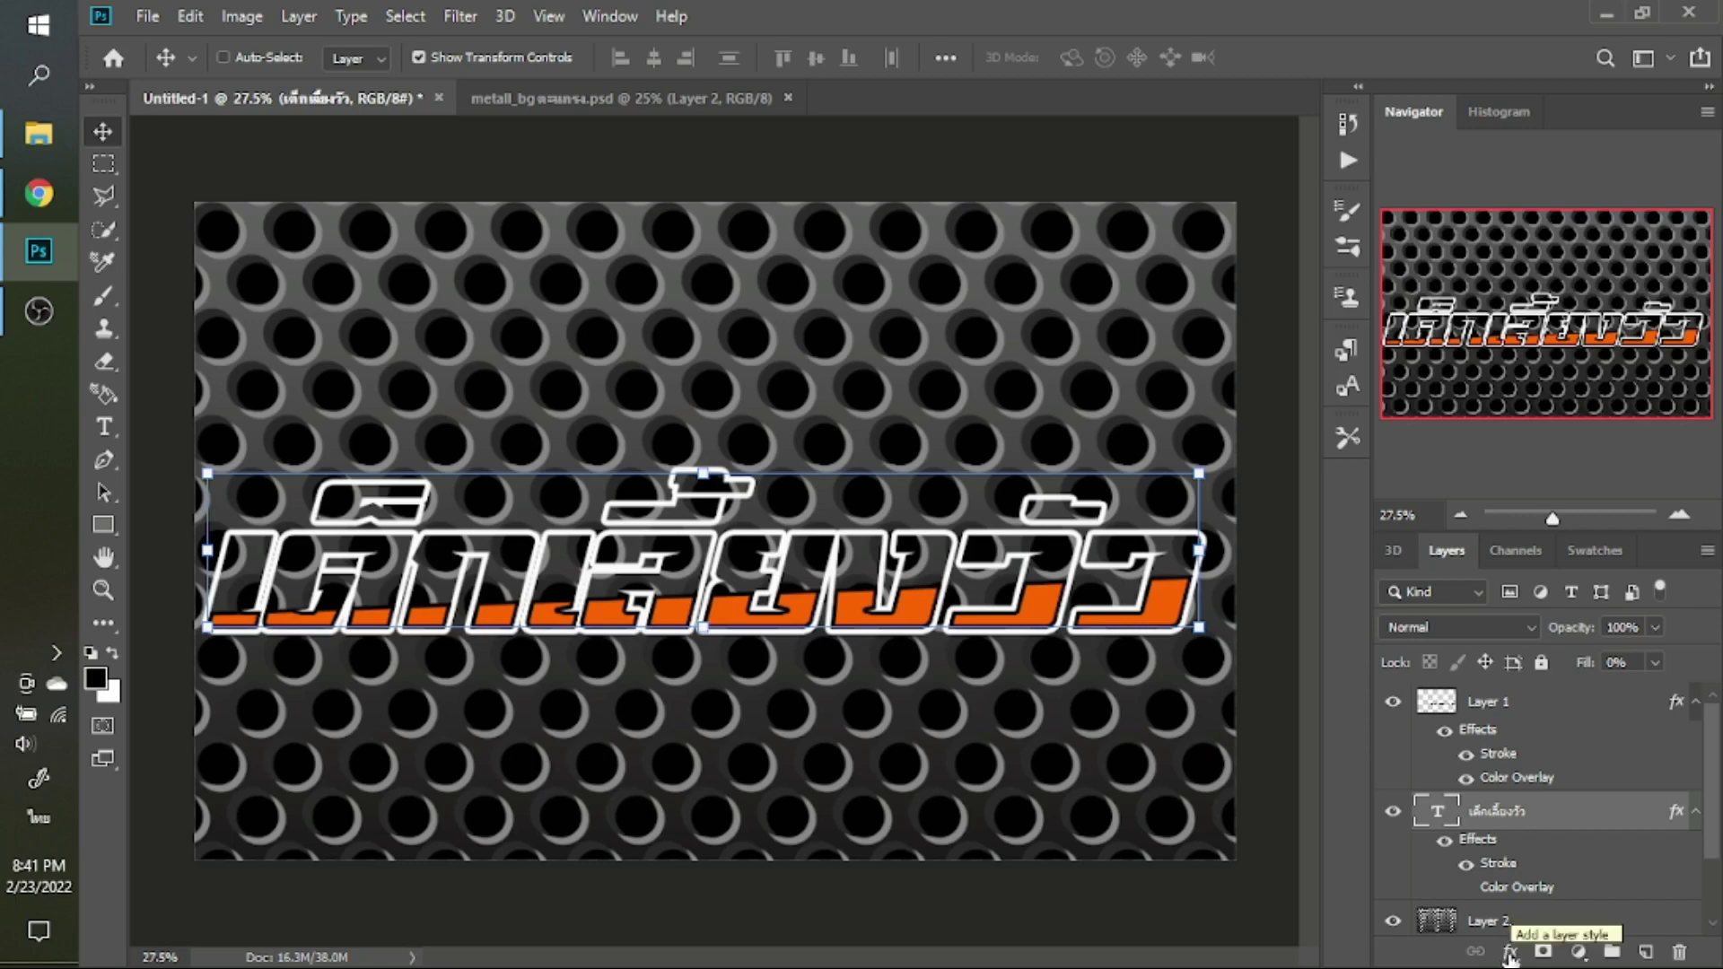
# Open the Thai text's Stroke colour picker and try black, grey, white and blue
pyautogui.click(1510, 954)
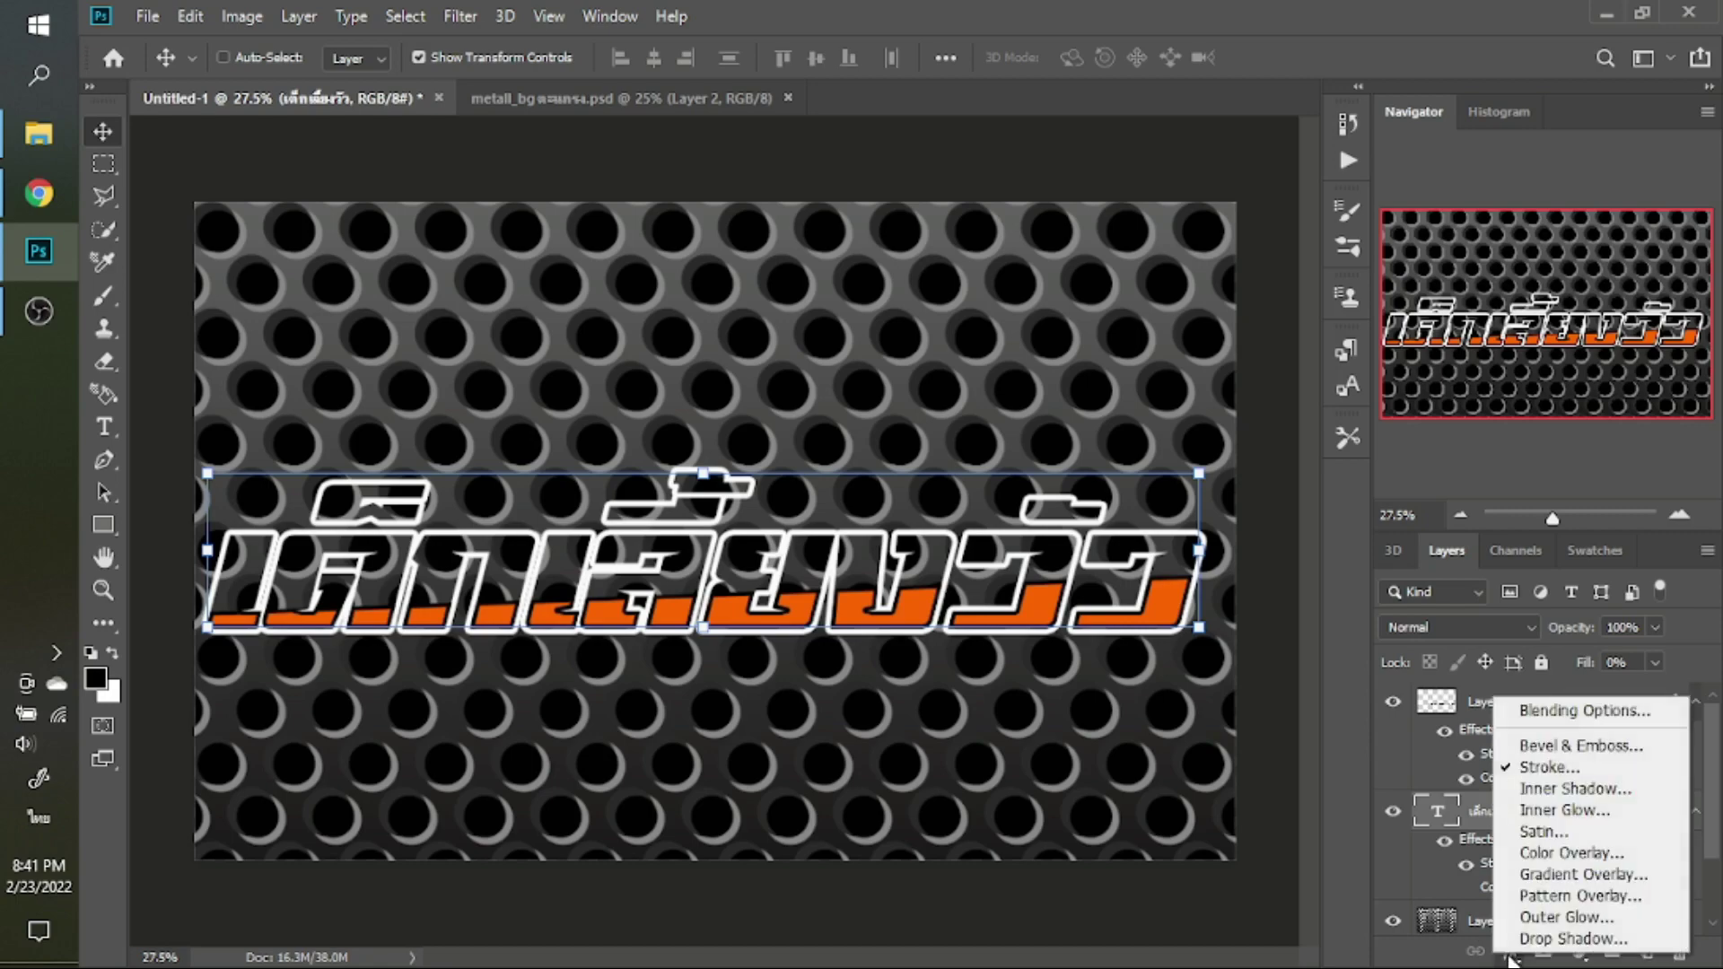
pyautogui.click(1591, 768)
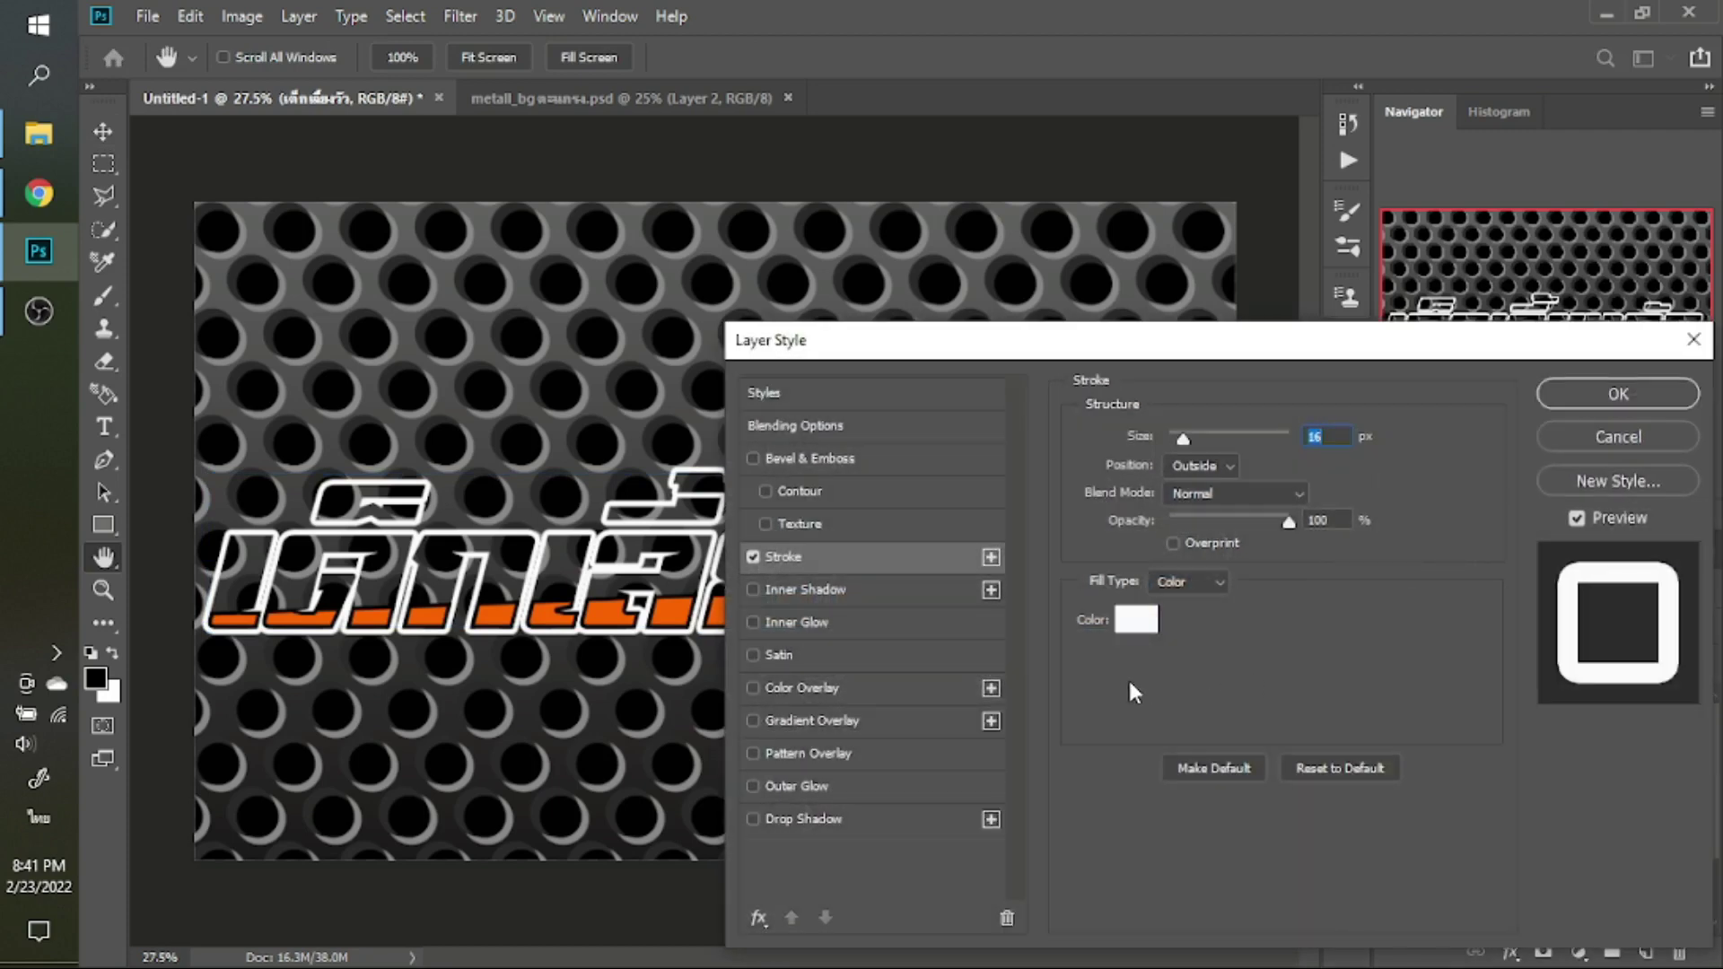
pyautogui.click(1136, 620)
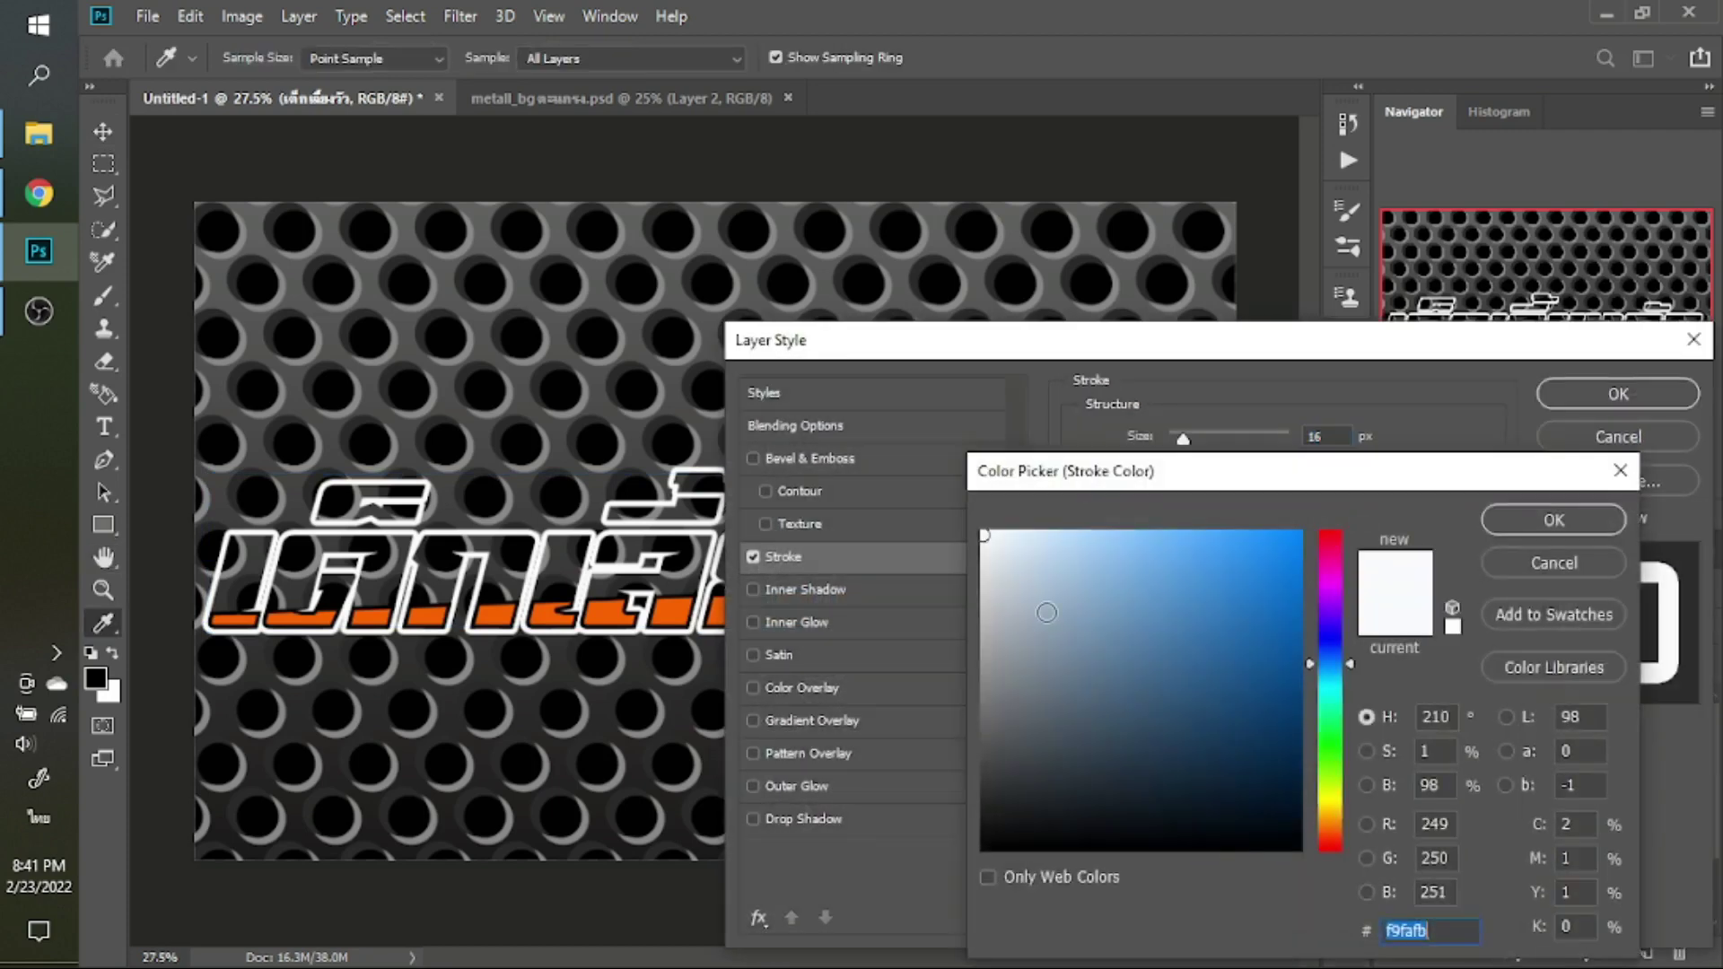
pyautogui.click(982, 849)
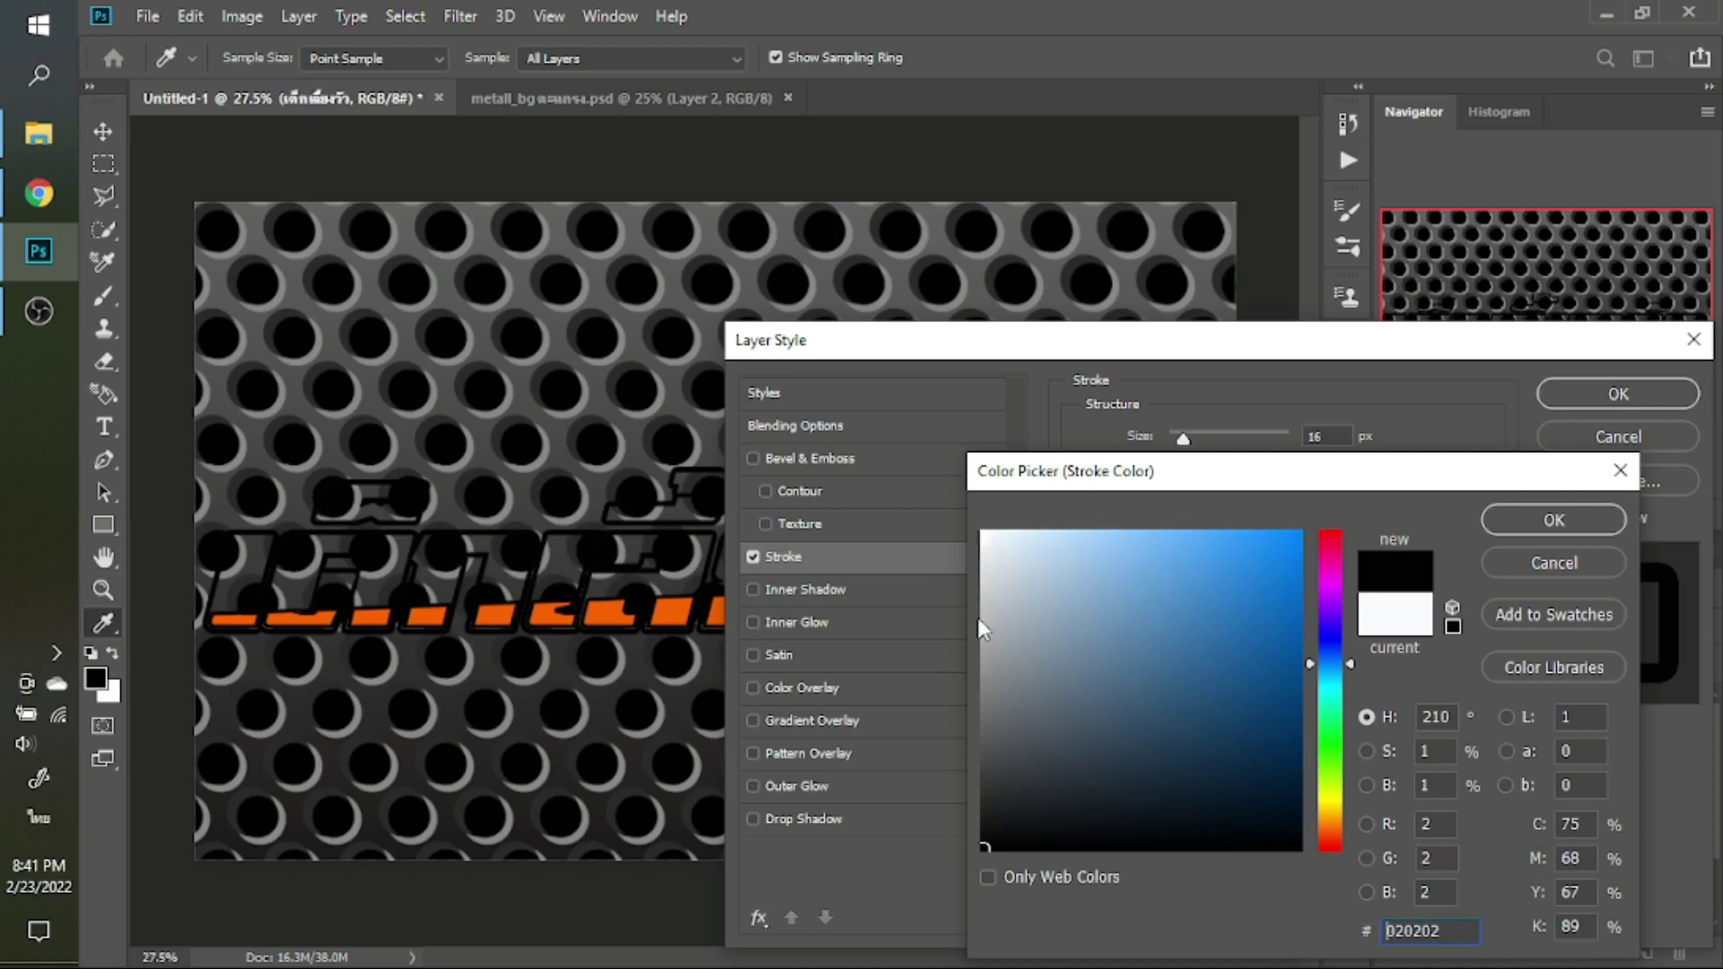
pyautogui.click(985, 649)
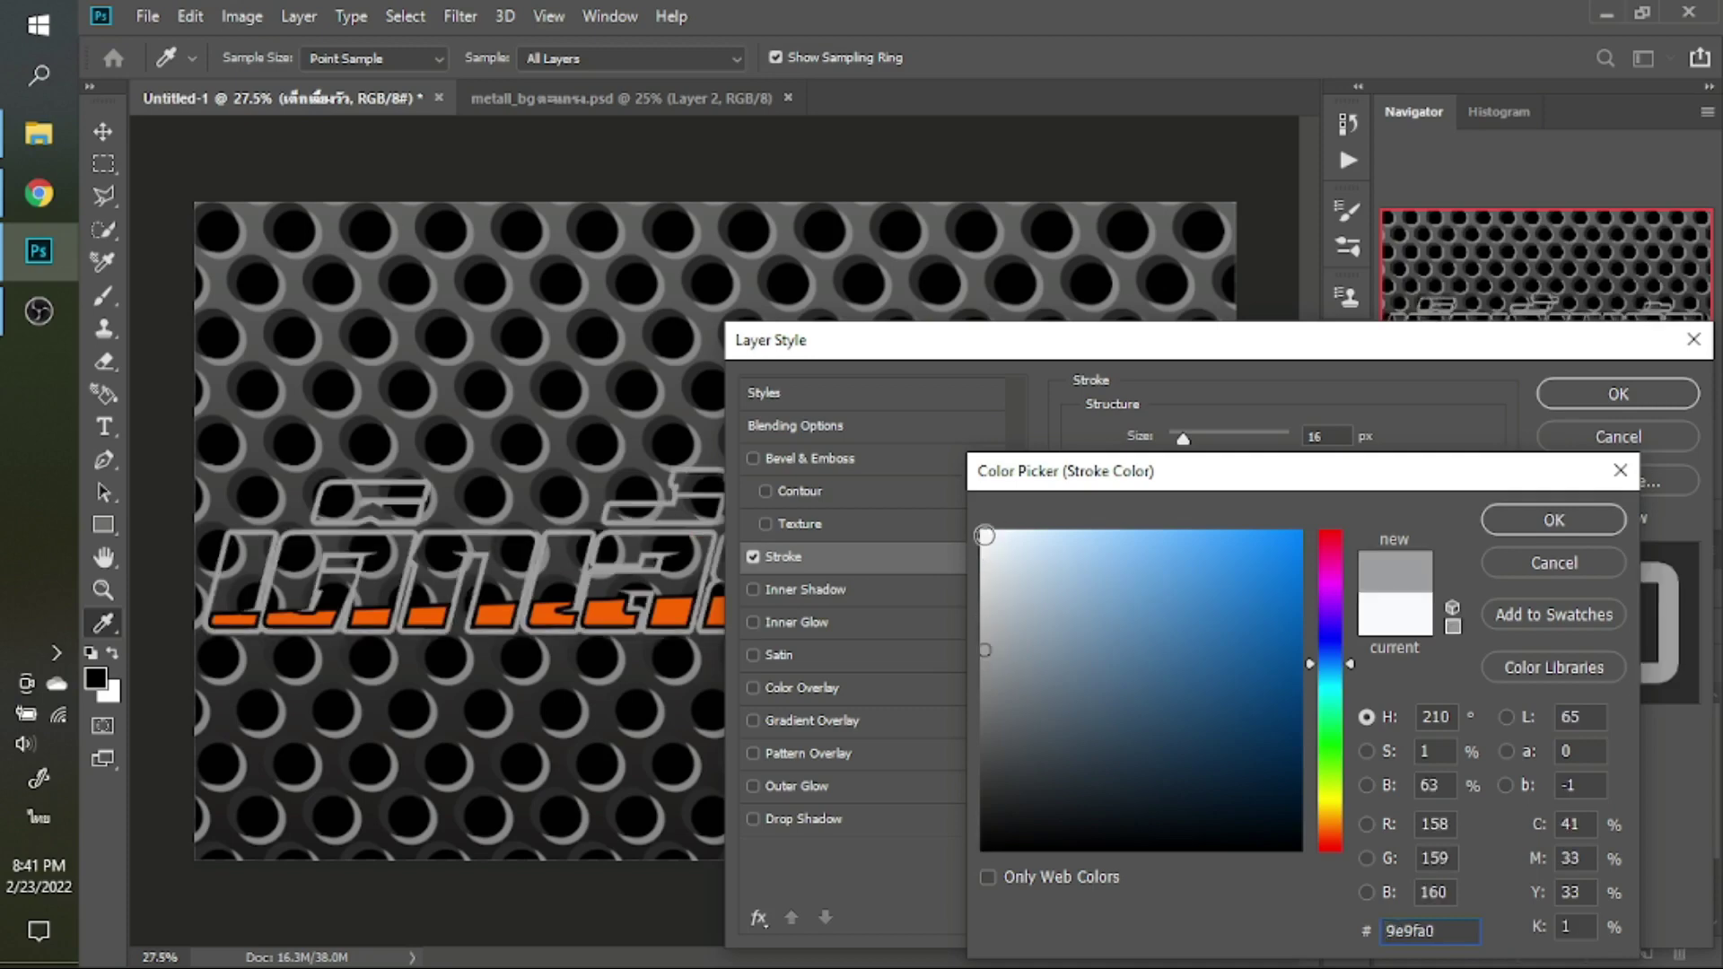
pyautogui.click(985, 535)
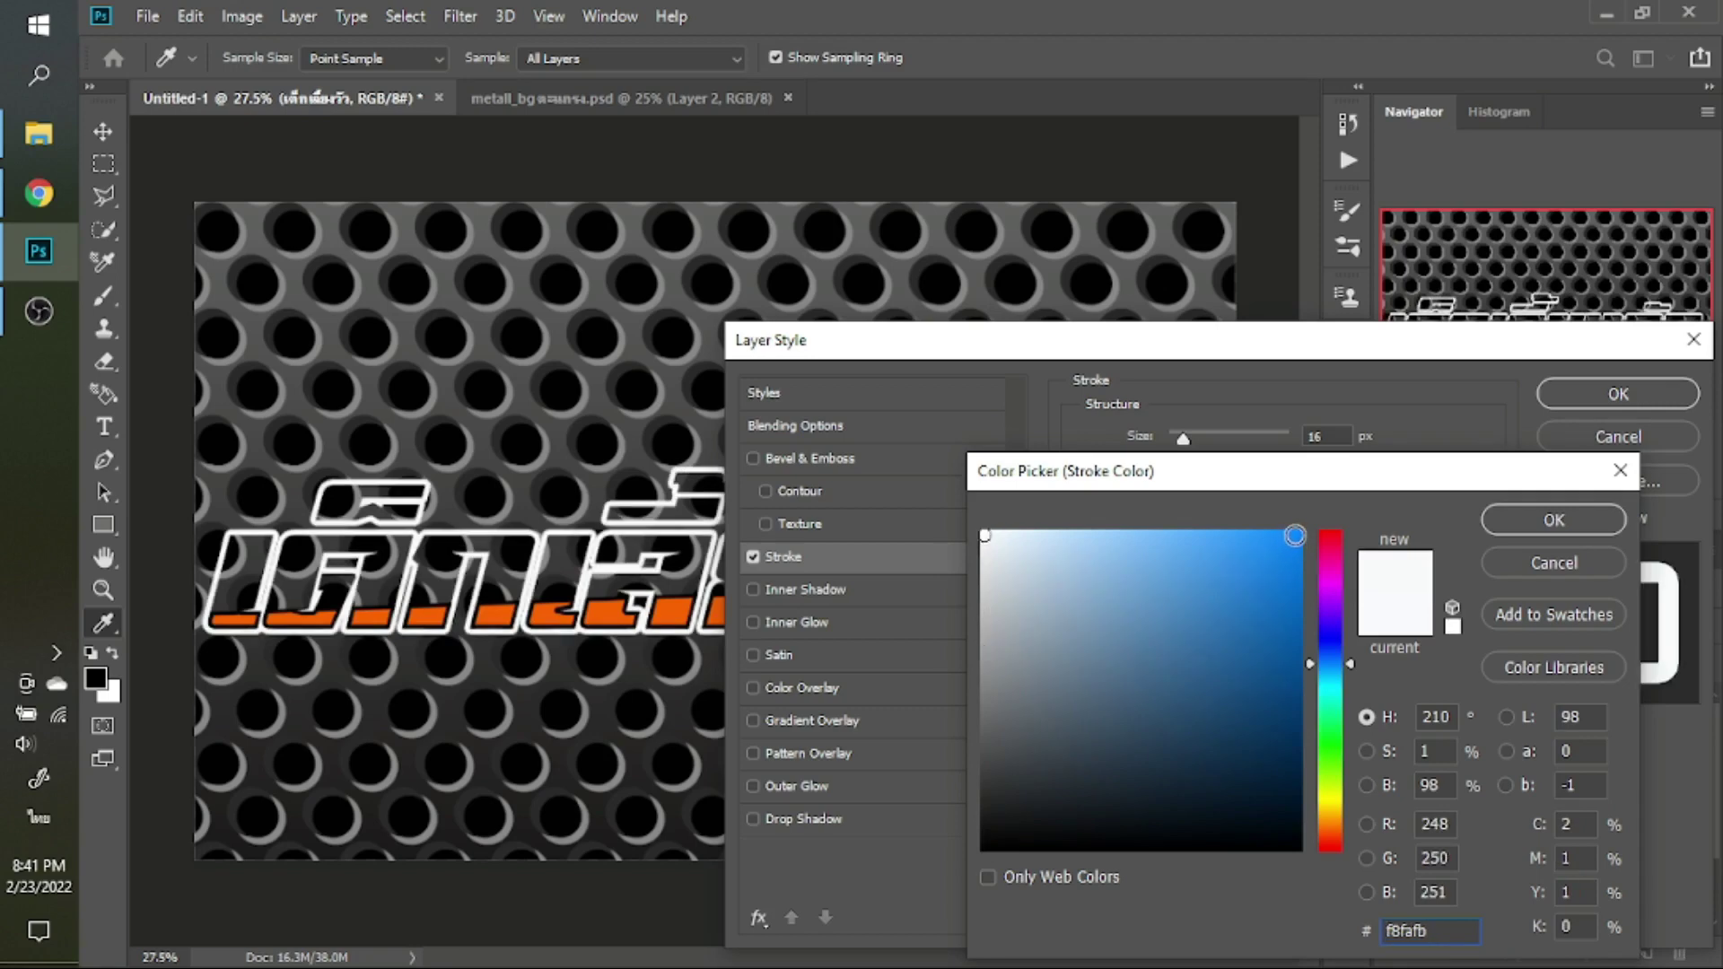
pyautogui.click(1298, 536)
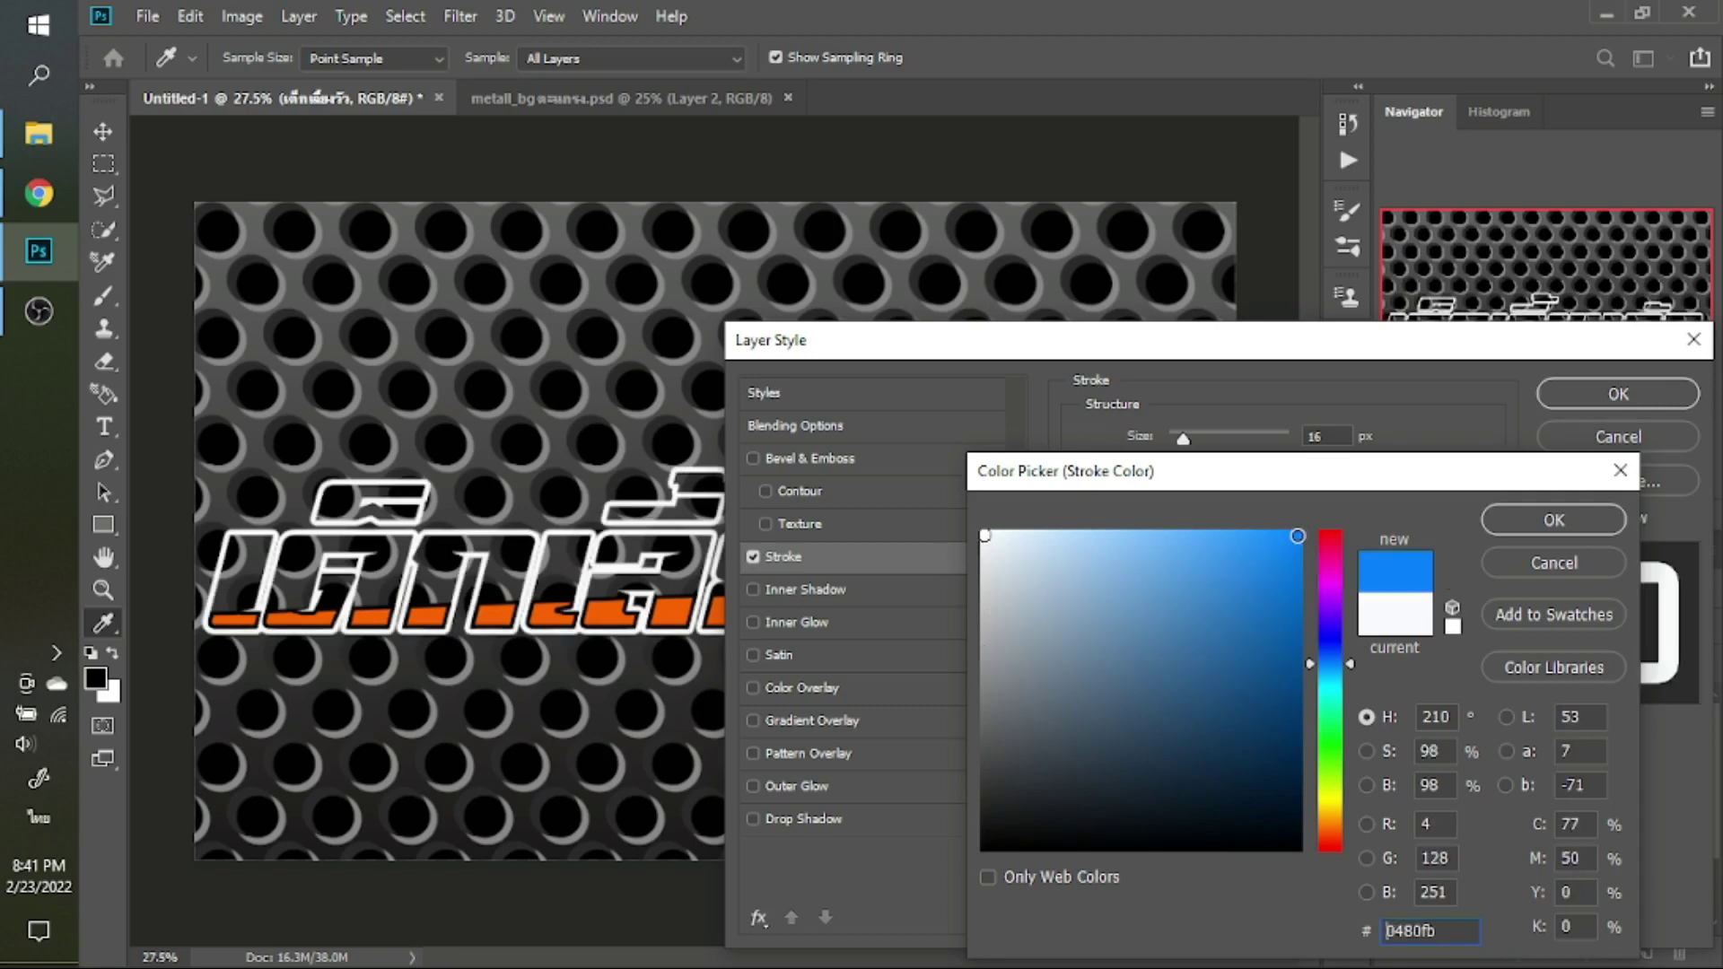
# Shift the text stroke hue to lemon yellow #f8fb04 and apply it
pyautogui.click(1335, 538)
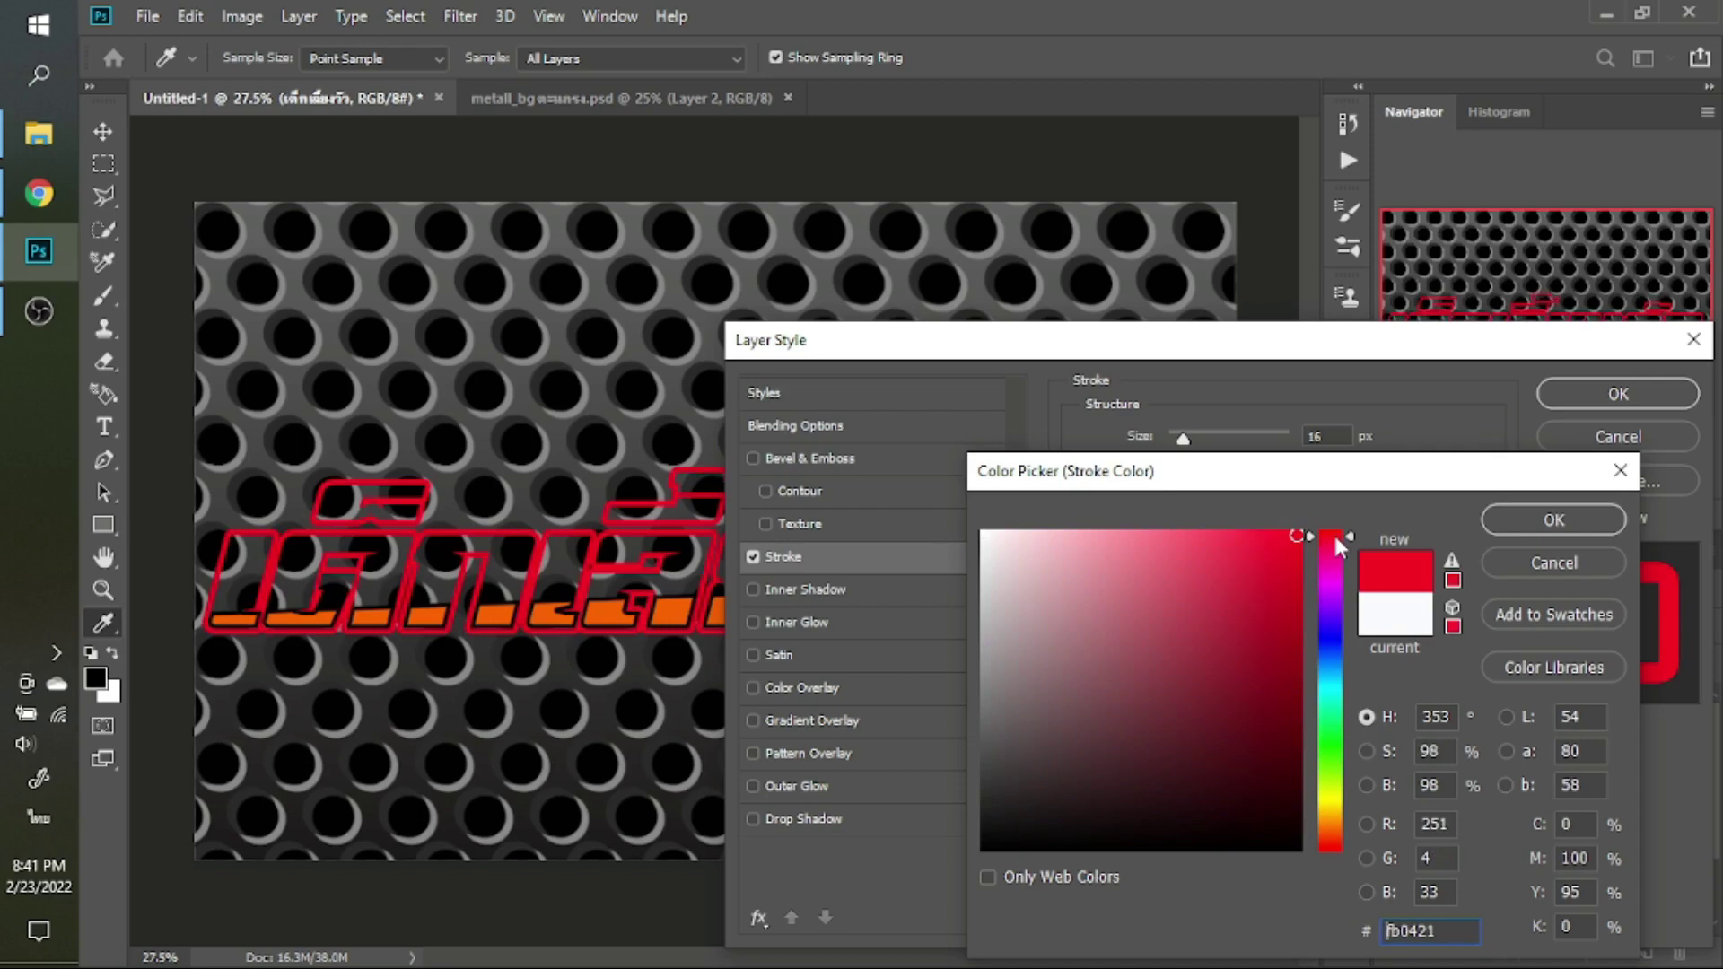
pyautogui.click(1334, 695)
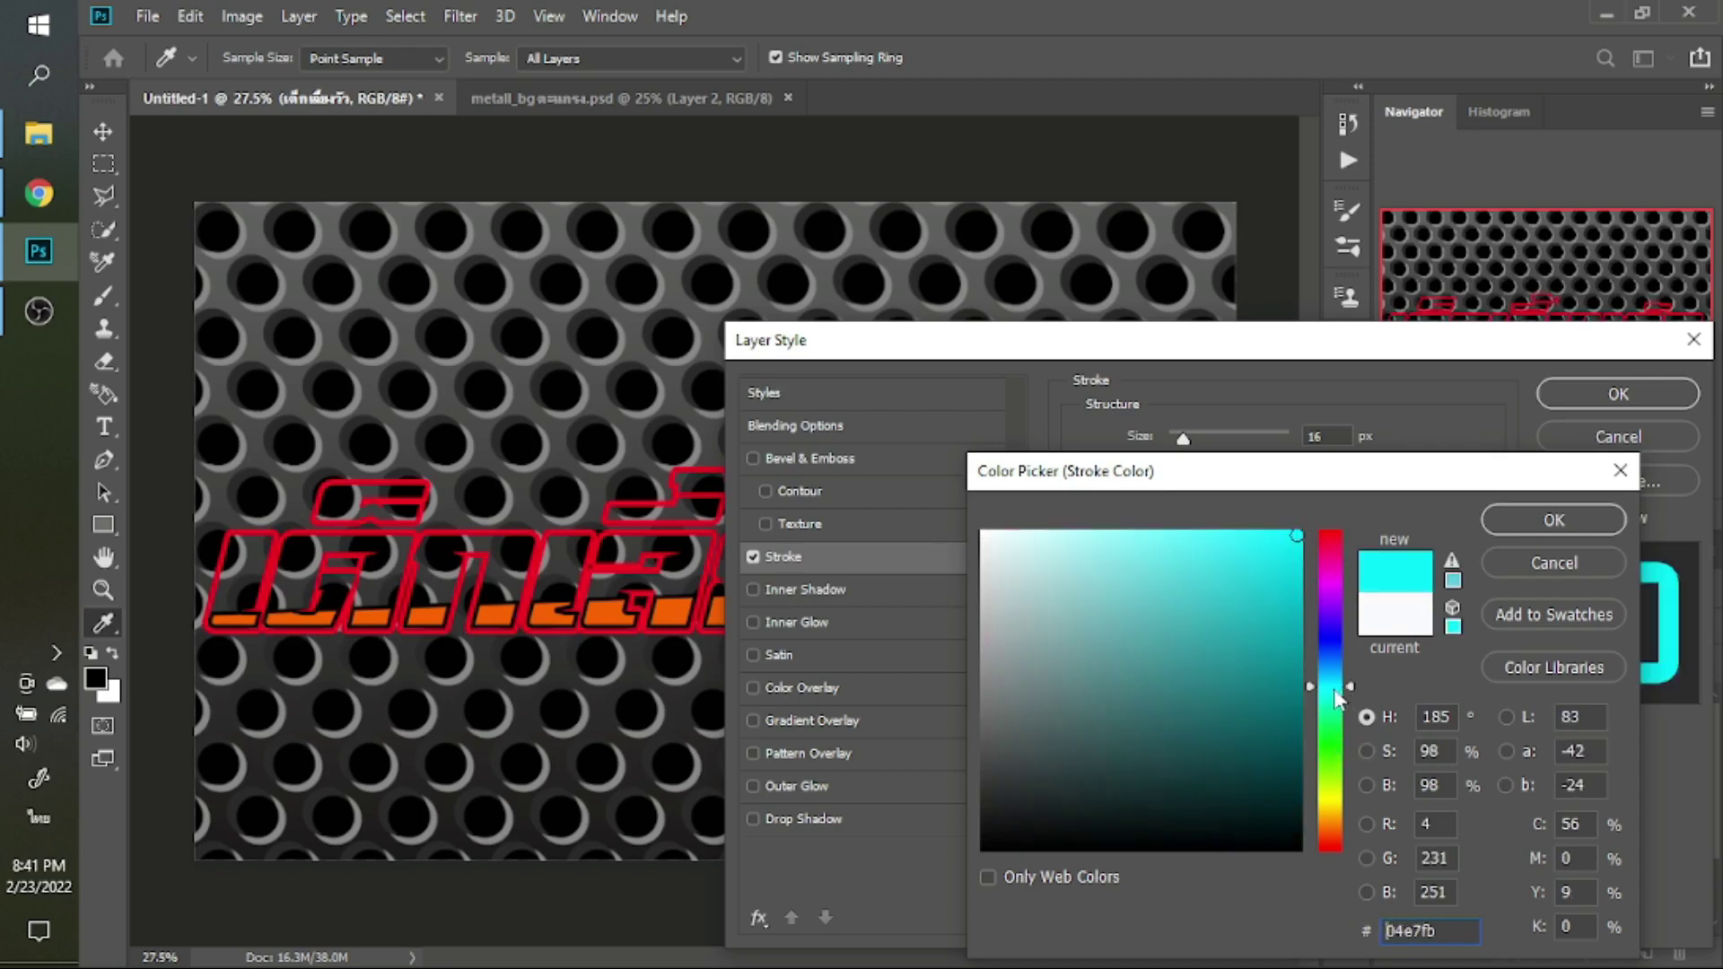
pyautogui.click(1334, 739)
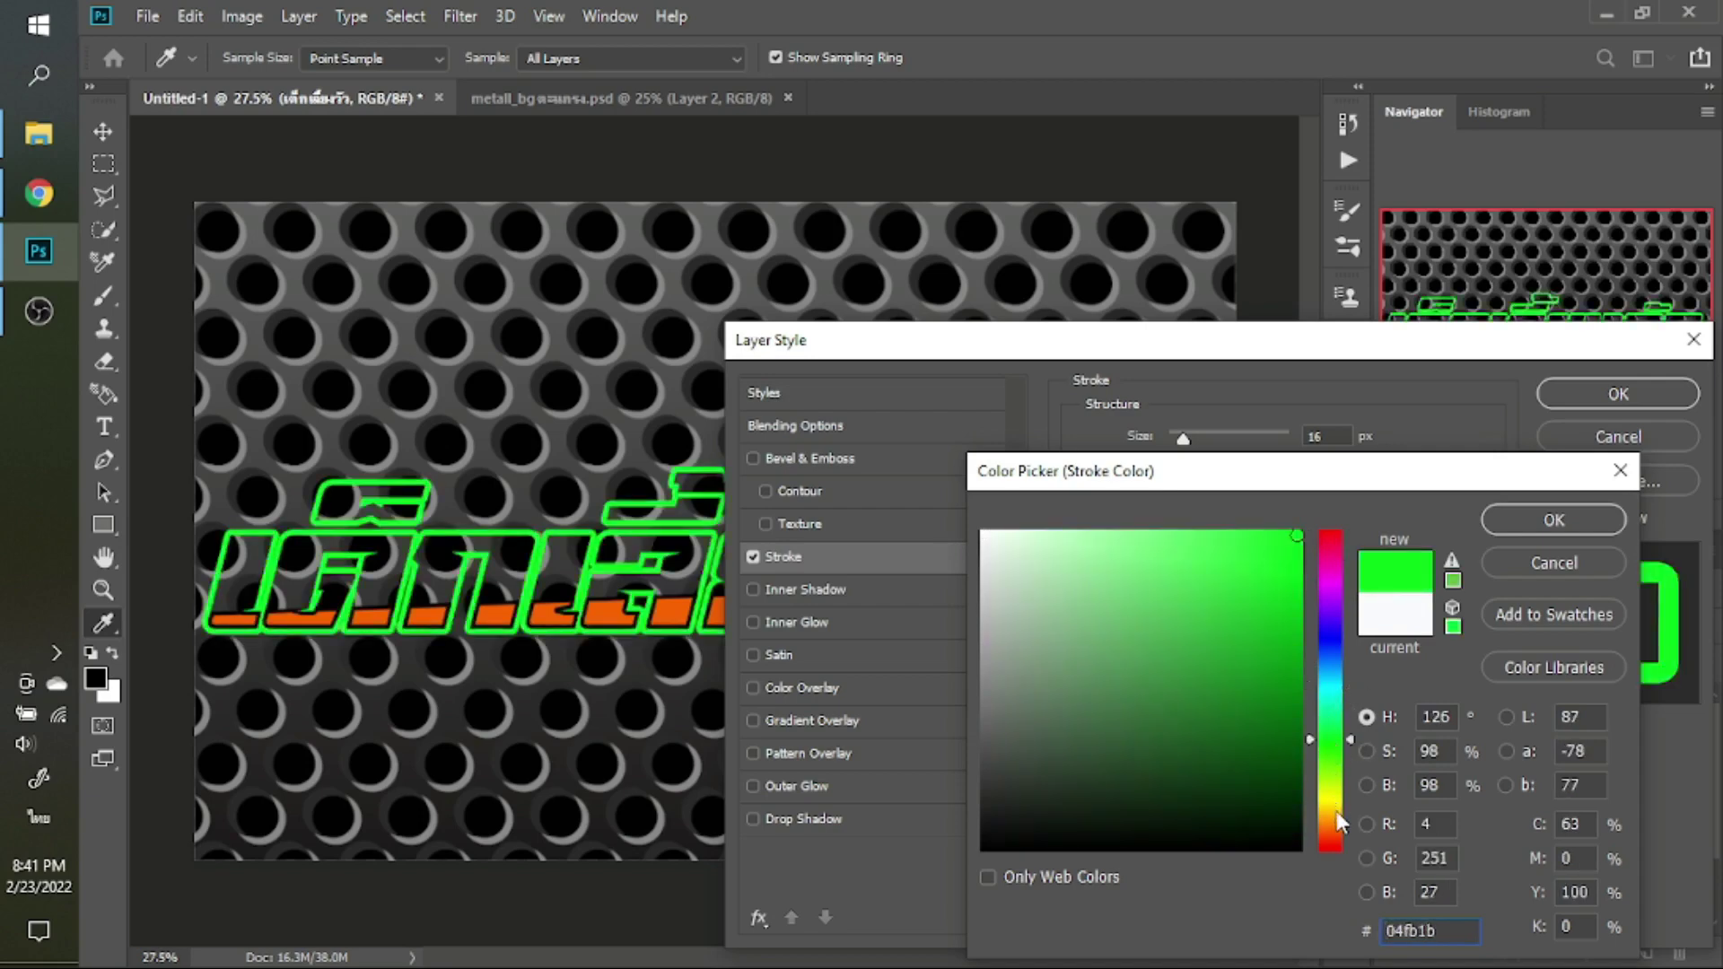
pyautogui.click(1335, 811)
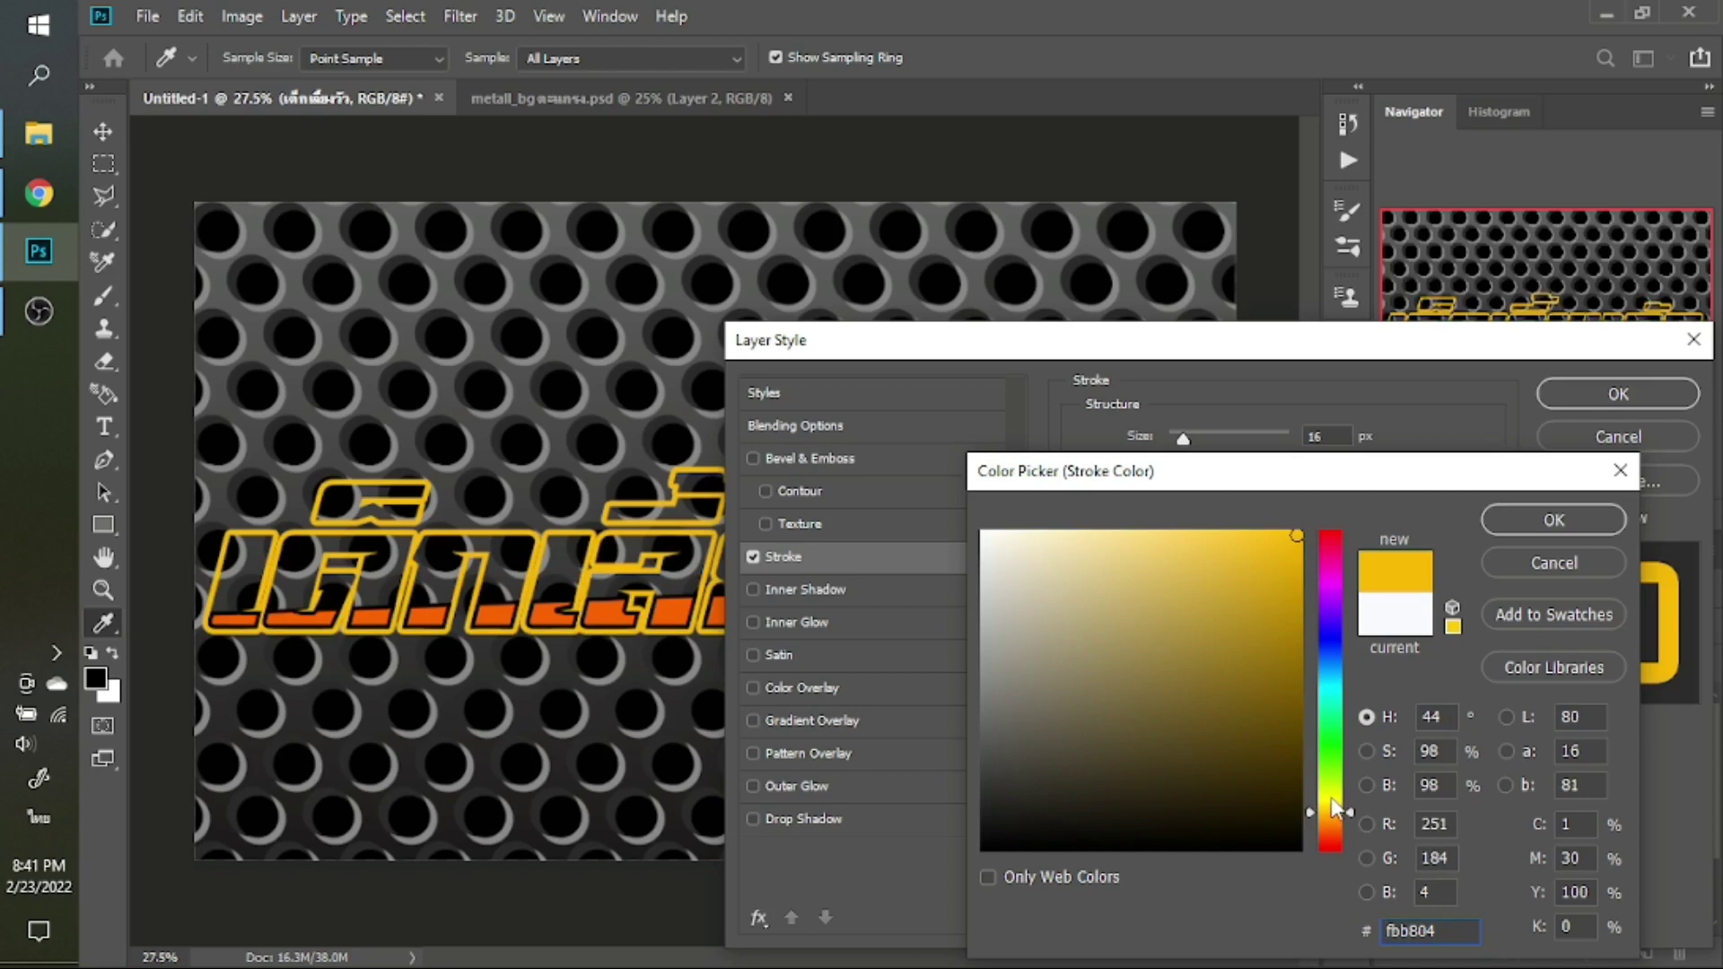
pyautogui.click(1334, 799)
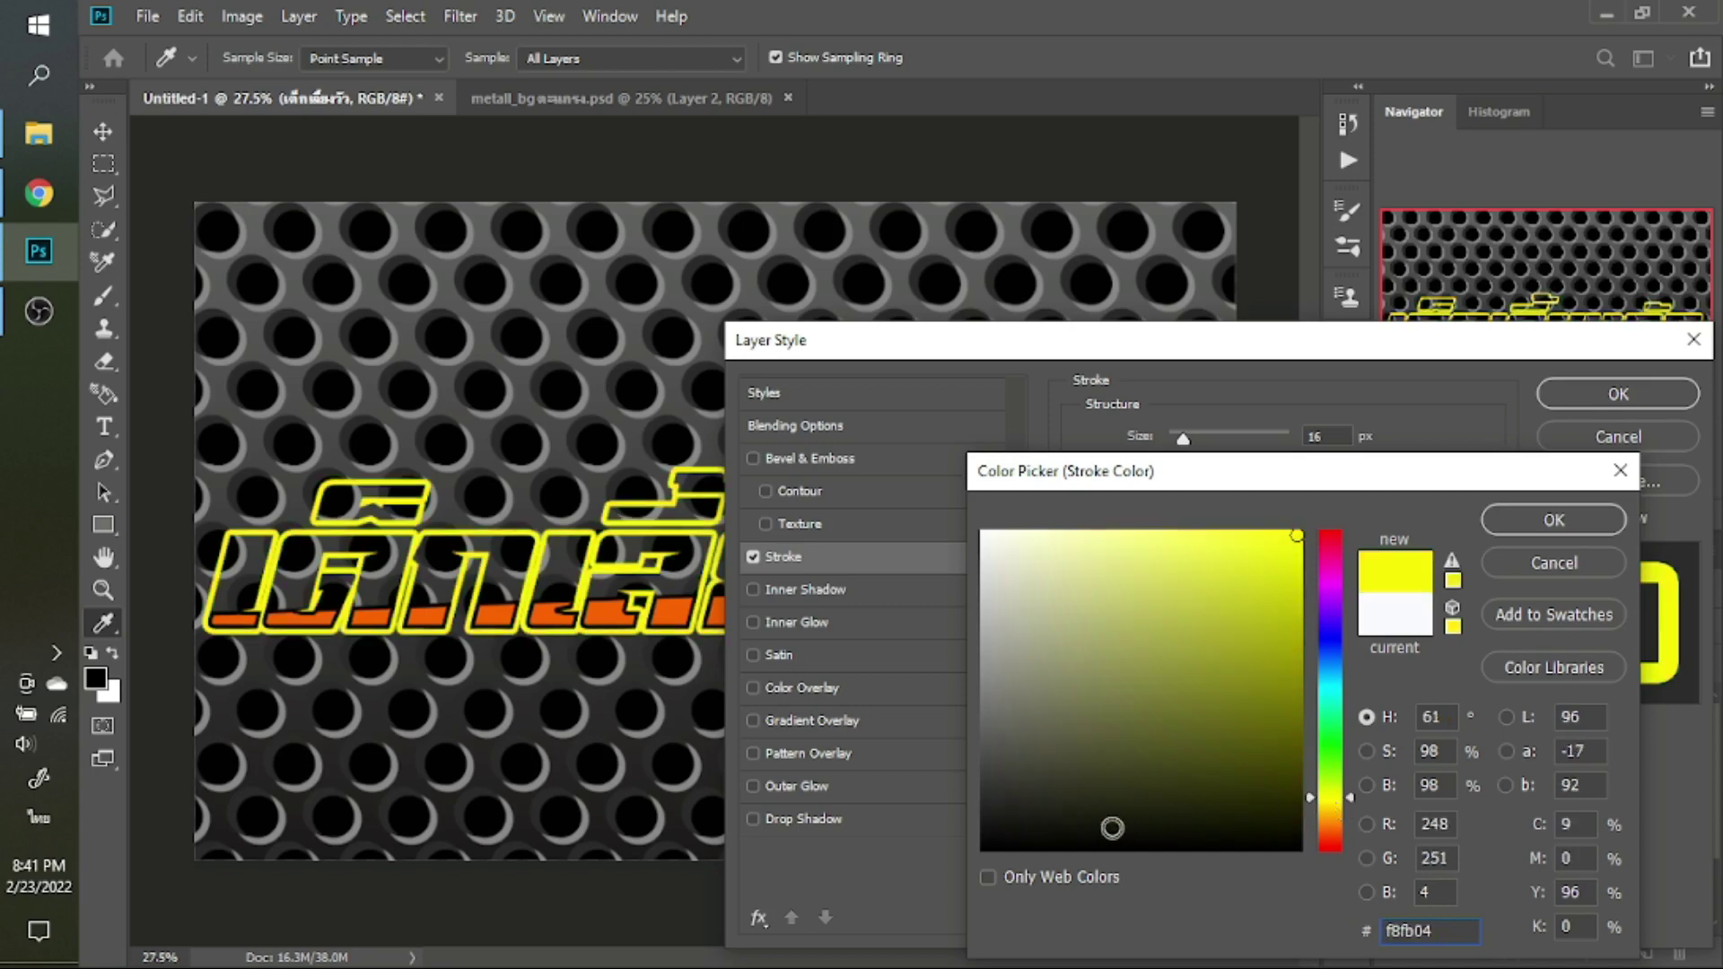
pyautogui.press('Return')
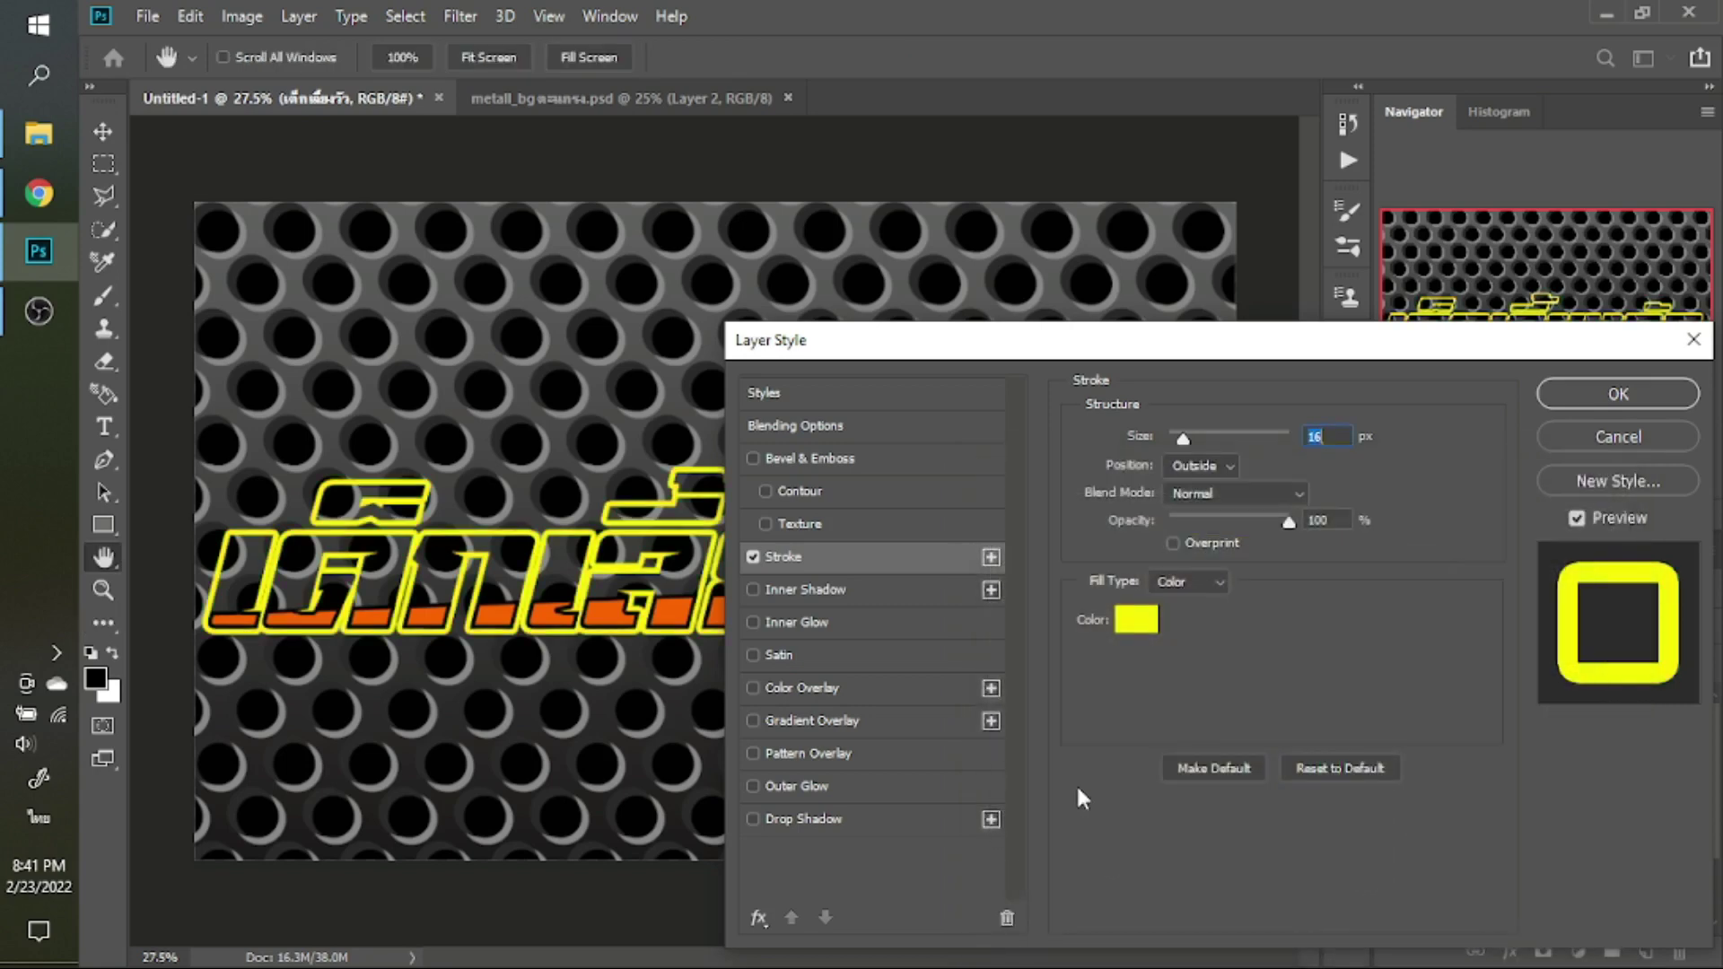
pyautogui.press('Return')
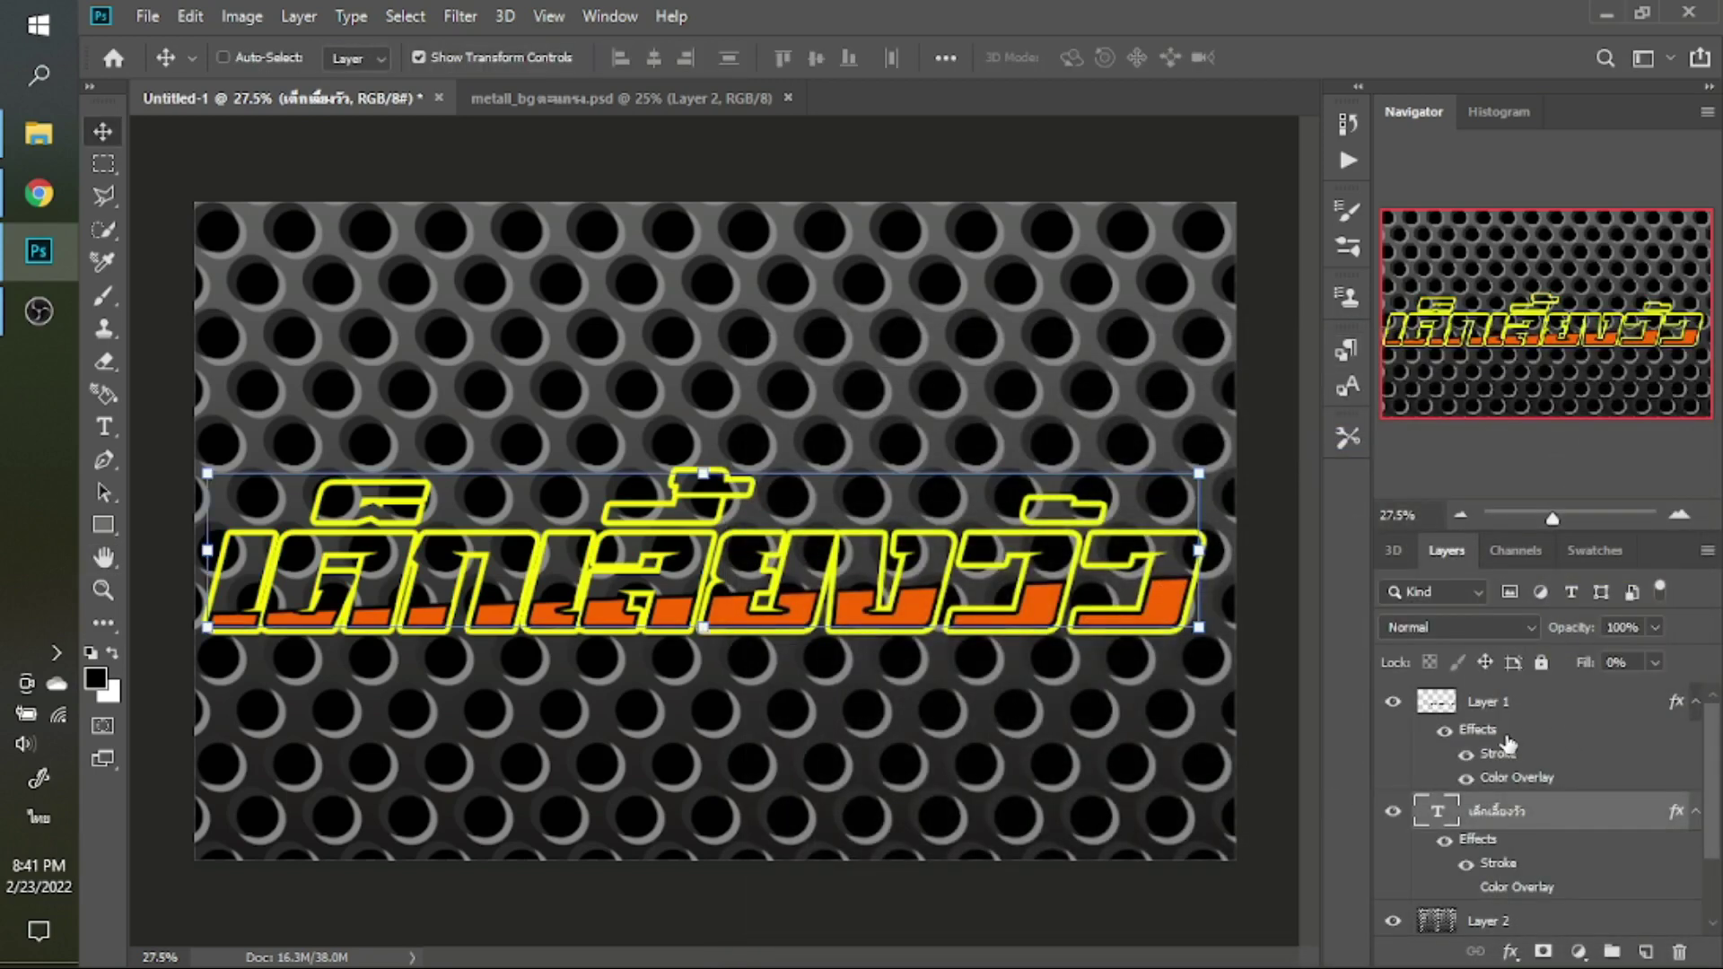
# Give the orange band layer a Stroke in yellow sampled from the text outline
pyautogui.click(1519, 718)
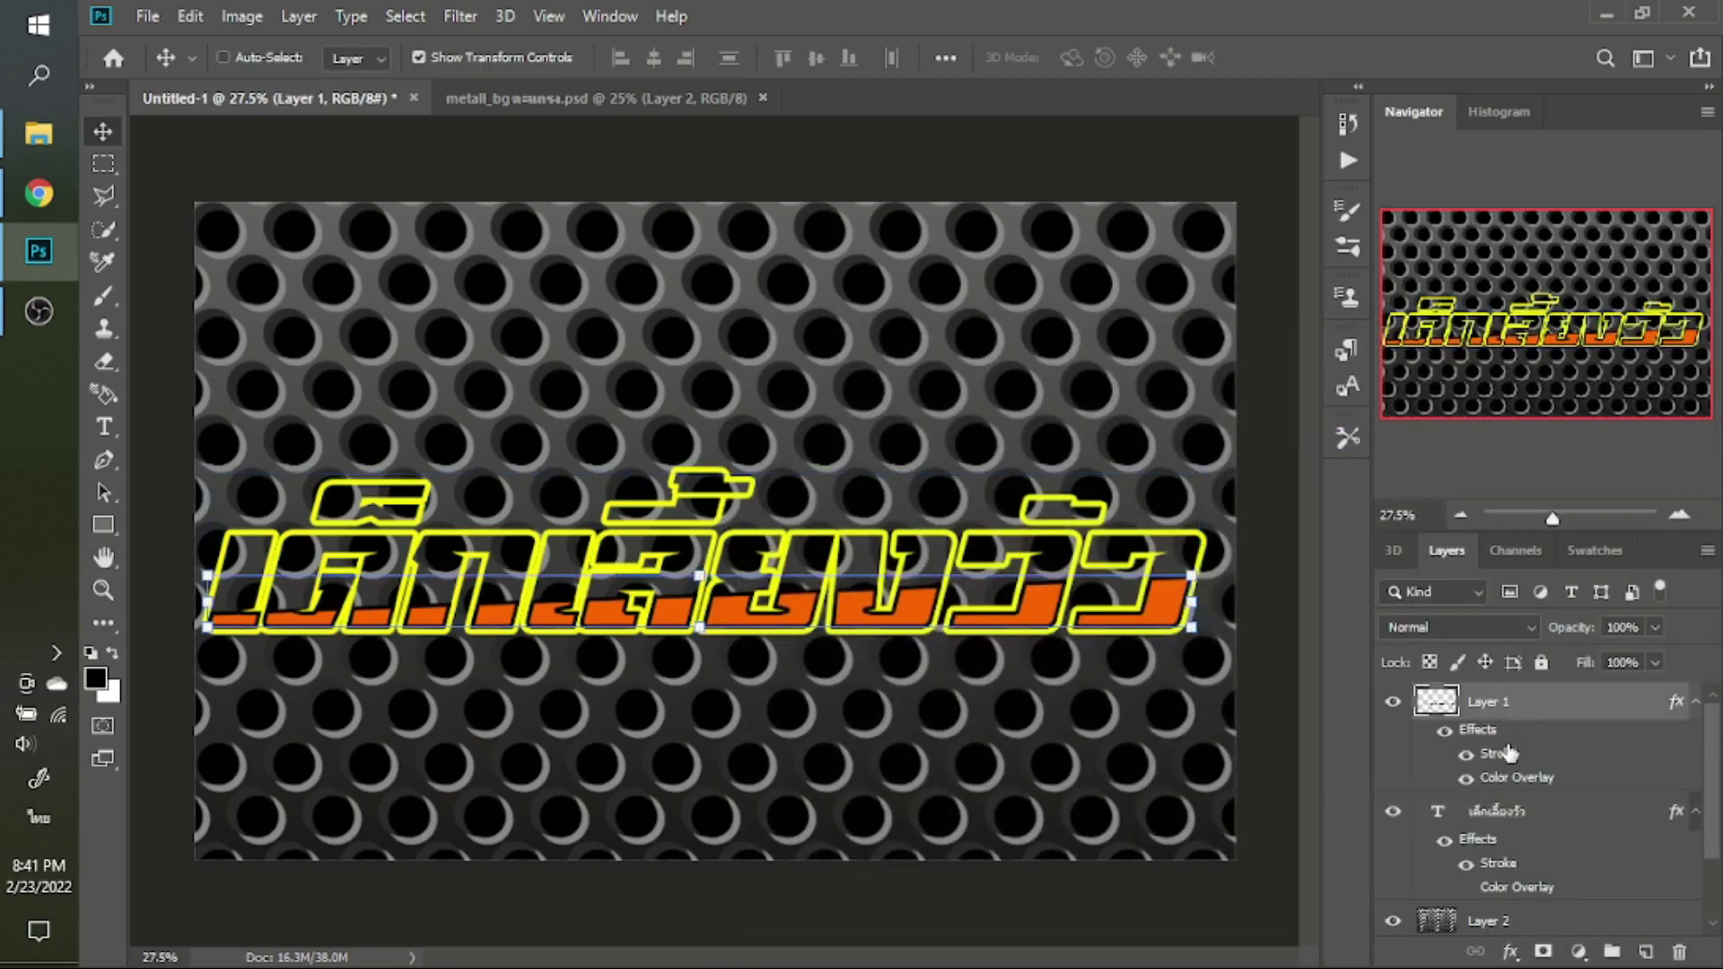
pyautogui.click(1511, 951)
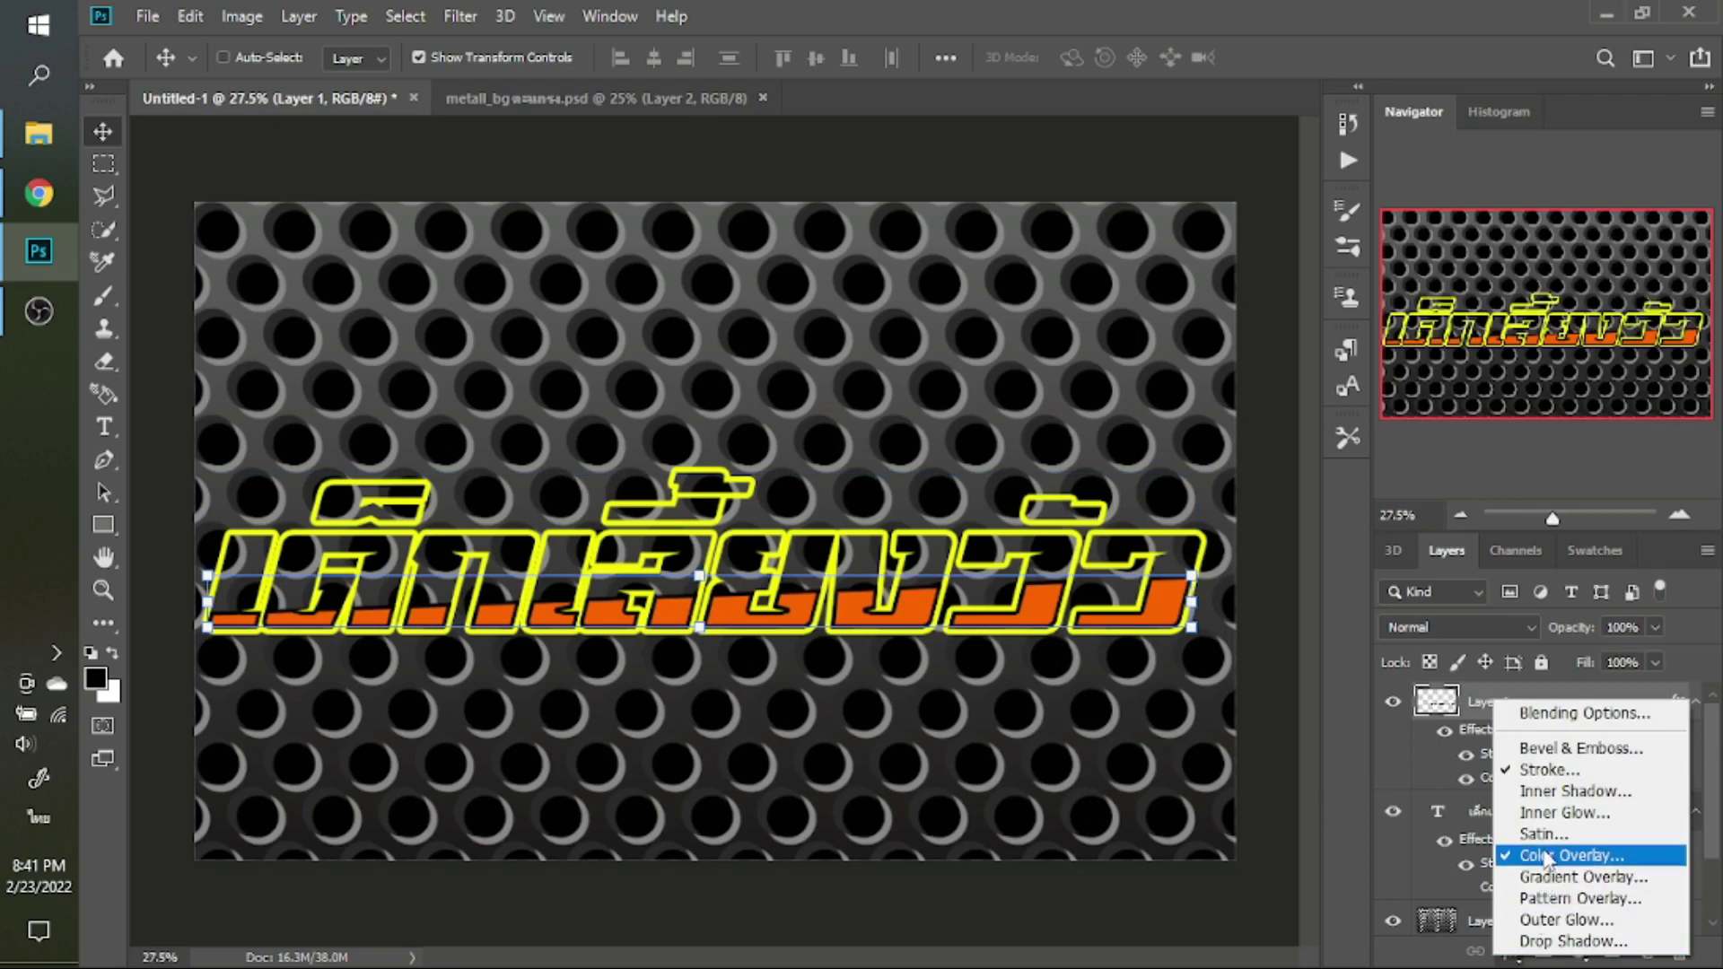
pyautogui.click(1543, 855)
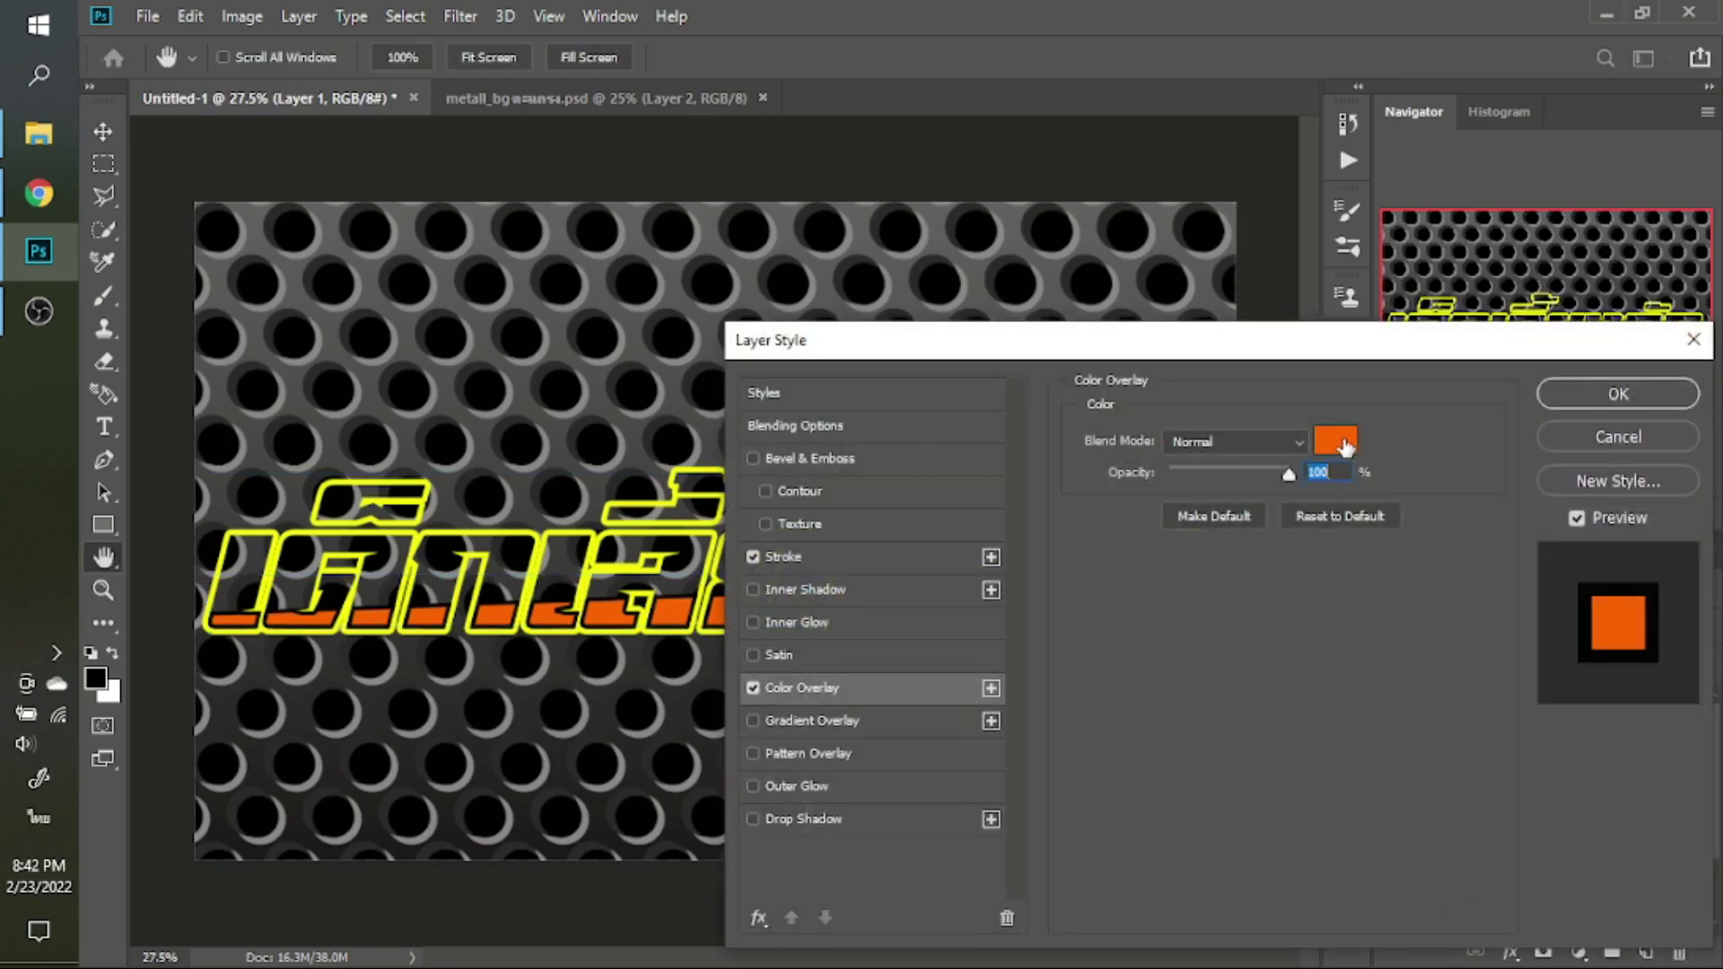
pyautogui.click(885, 558)
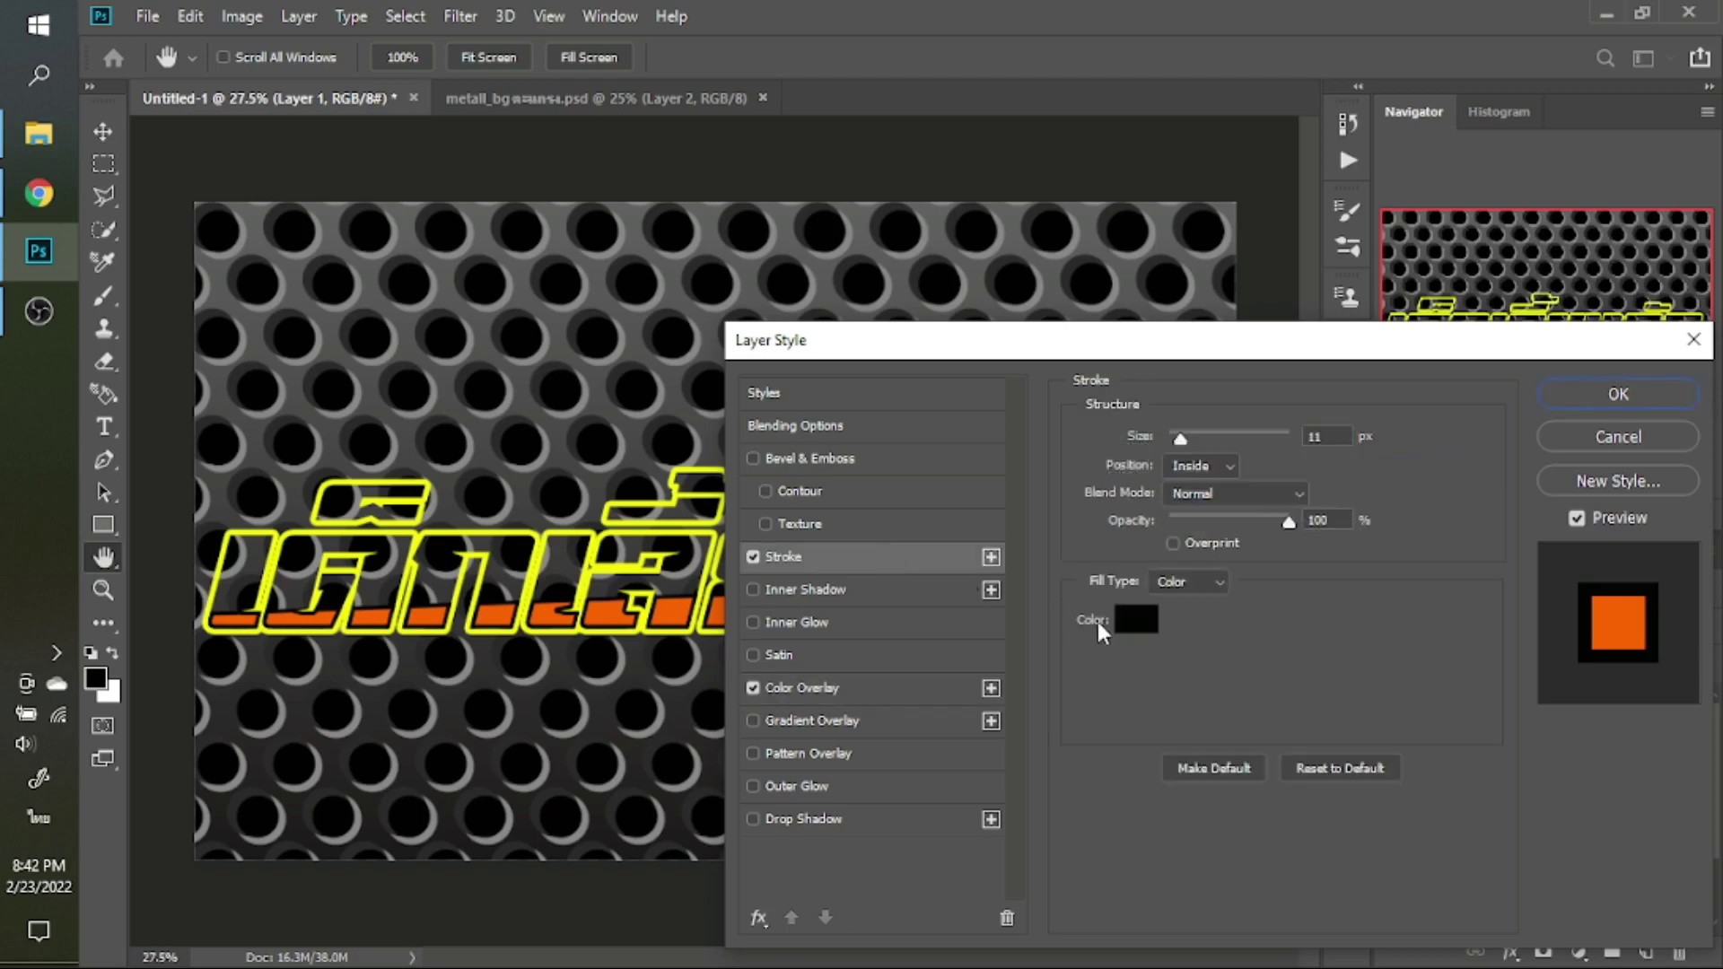
pyautogui.click(1134, 618)
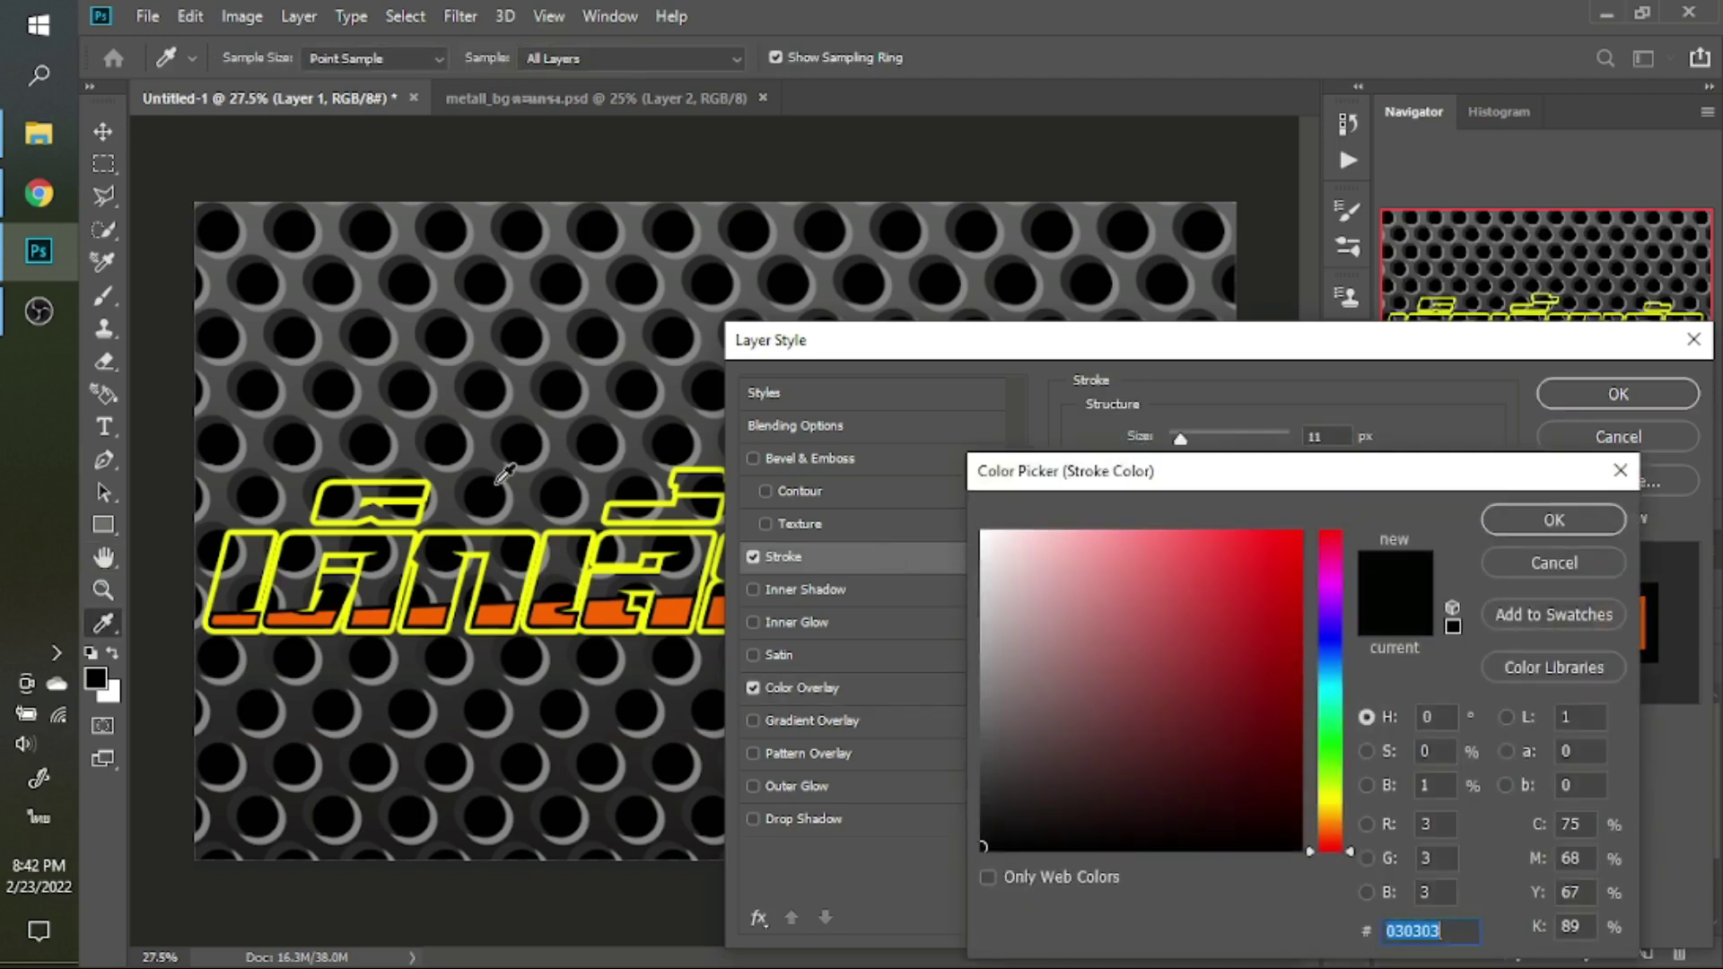
pyautogui.click(614, 566)
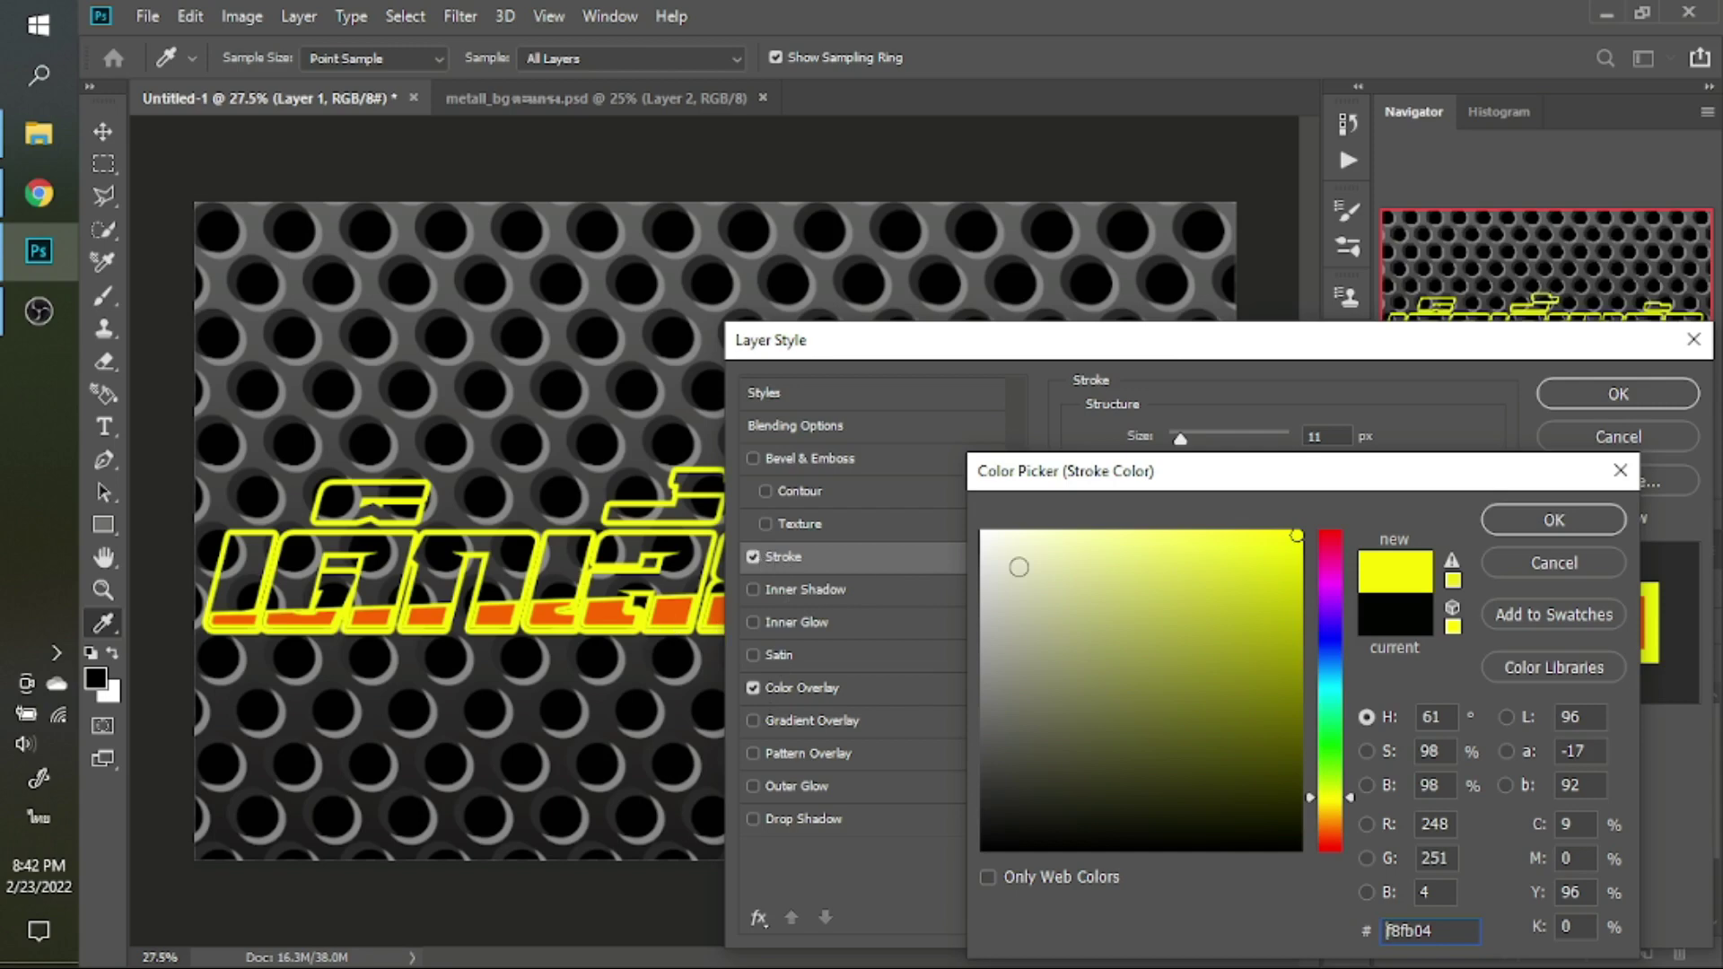
pyautogui.press('Return')
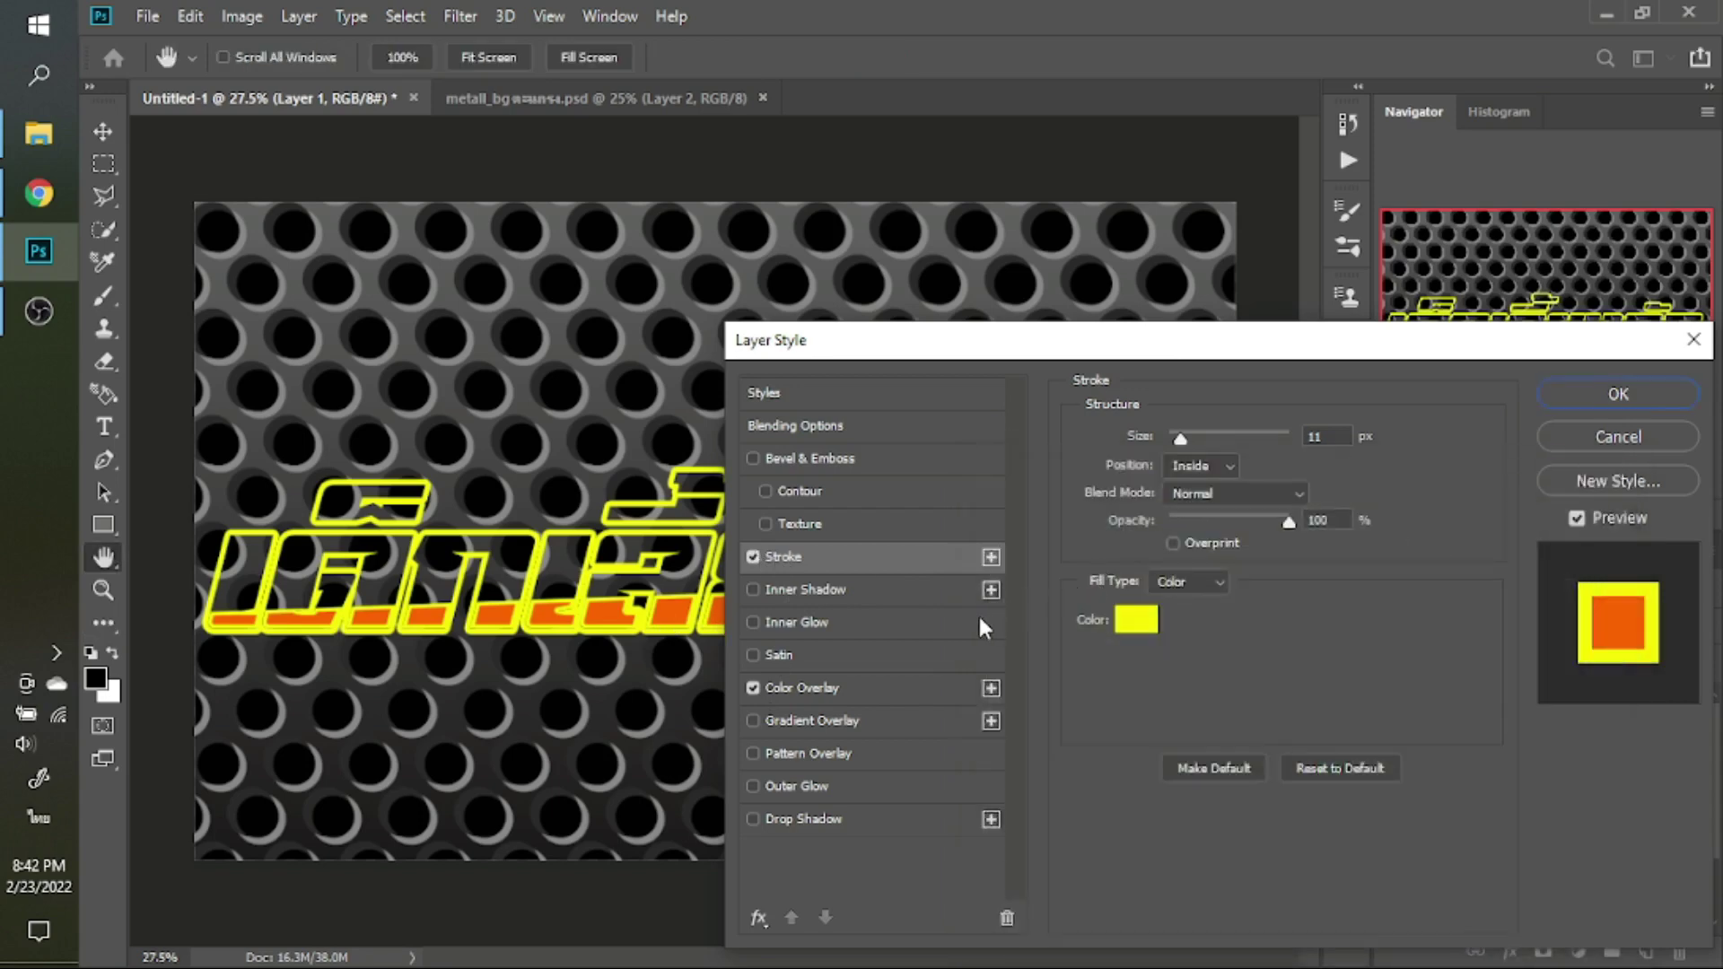
# Experiment with the band stroke's opacity and thickness
pyautogui.moveTo(1288, 526); pyautogui.dragTo(1196, 525)
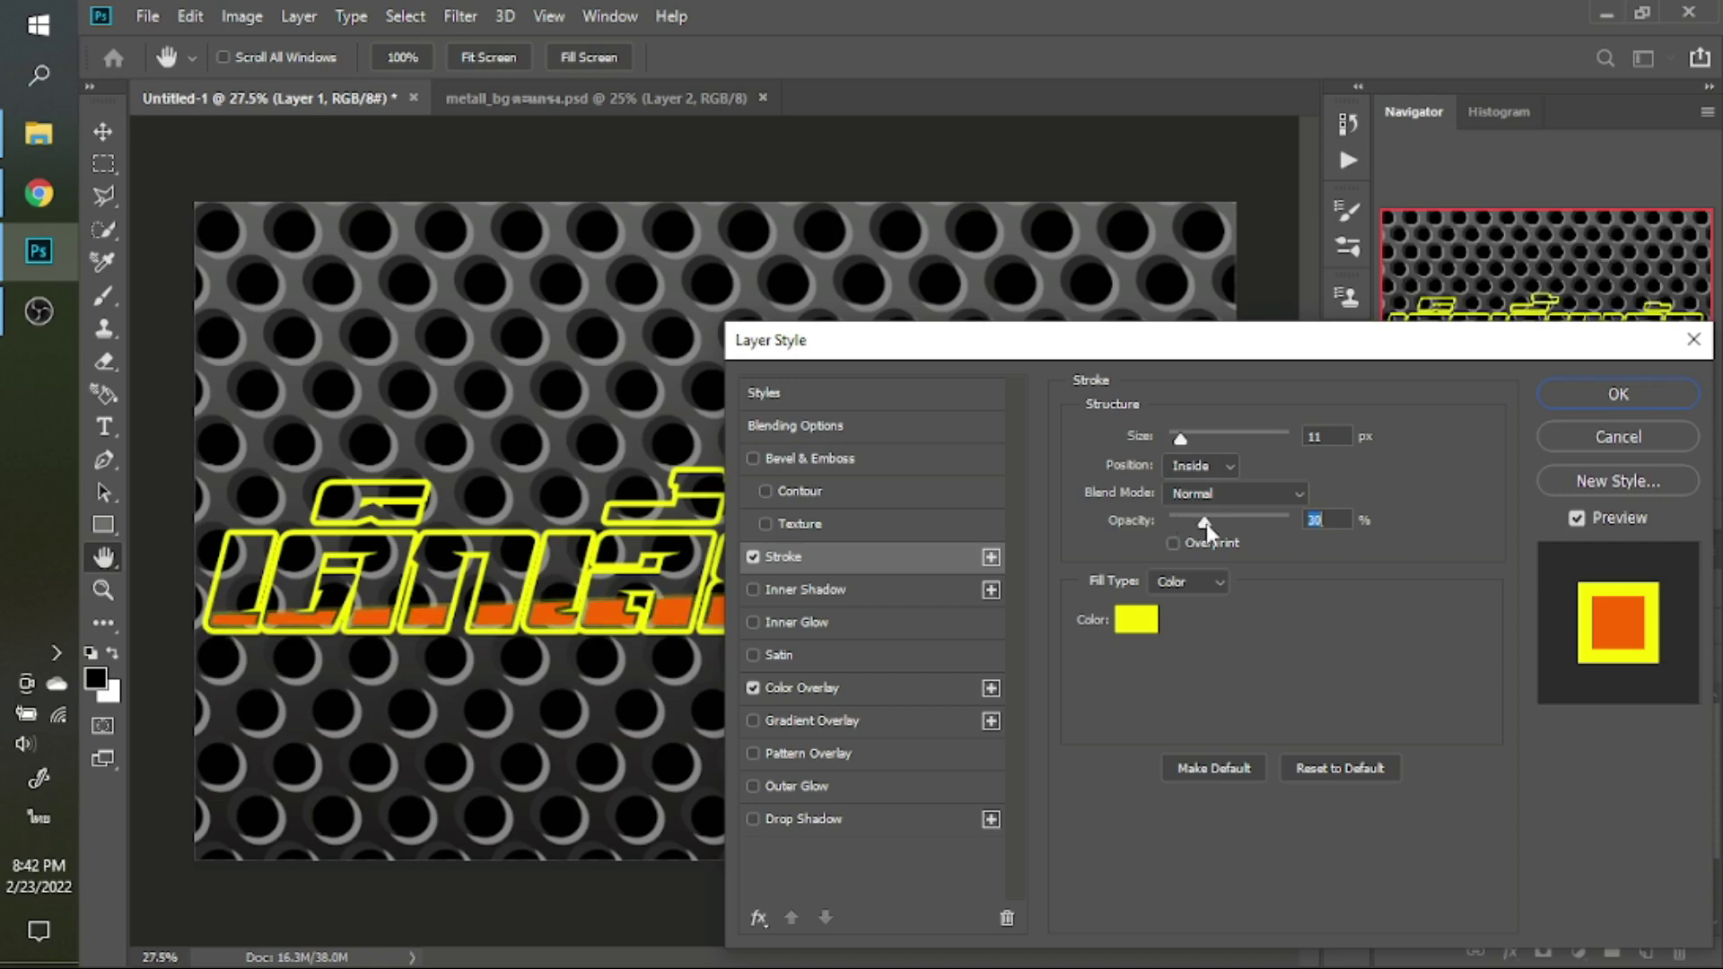
pyautogui.moveTo(1195, 524); pyautogui.dragTo(1307, 539)
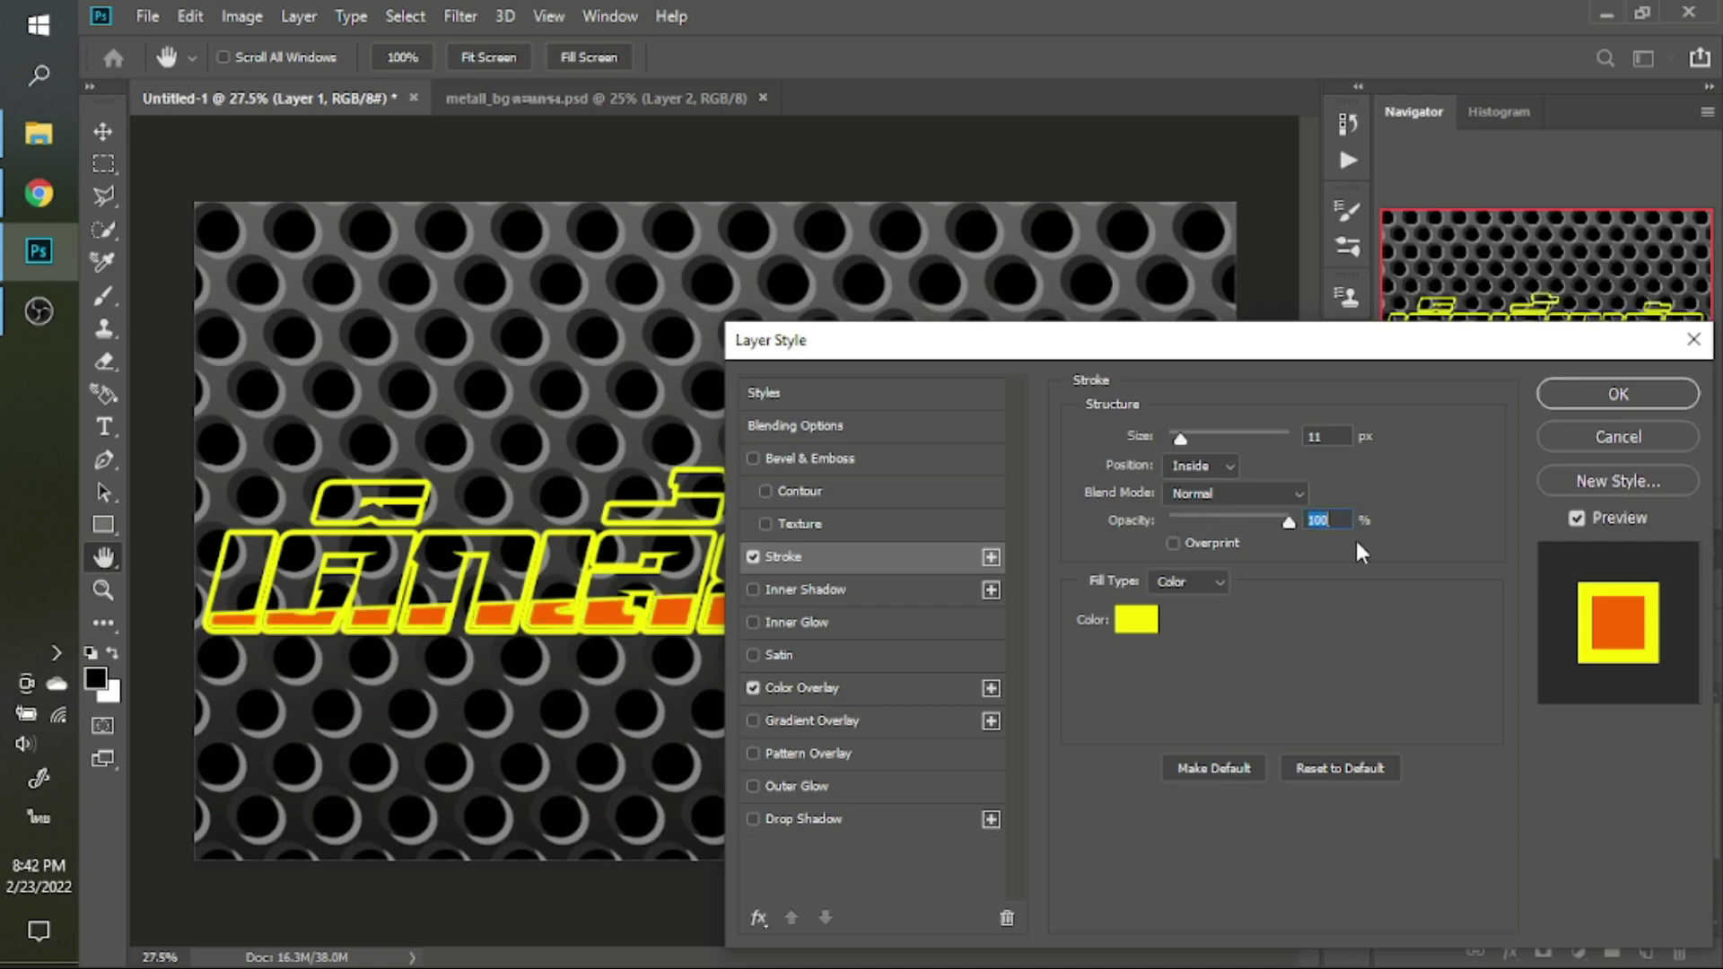
pyautogui.click(1331, 436)
pyautogui.hotkey('shift', 'Up')
pyautogui.press('Down')
pyautogui.press('Down')
pyautogui.press('Down')
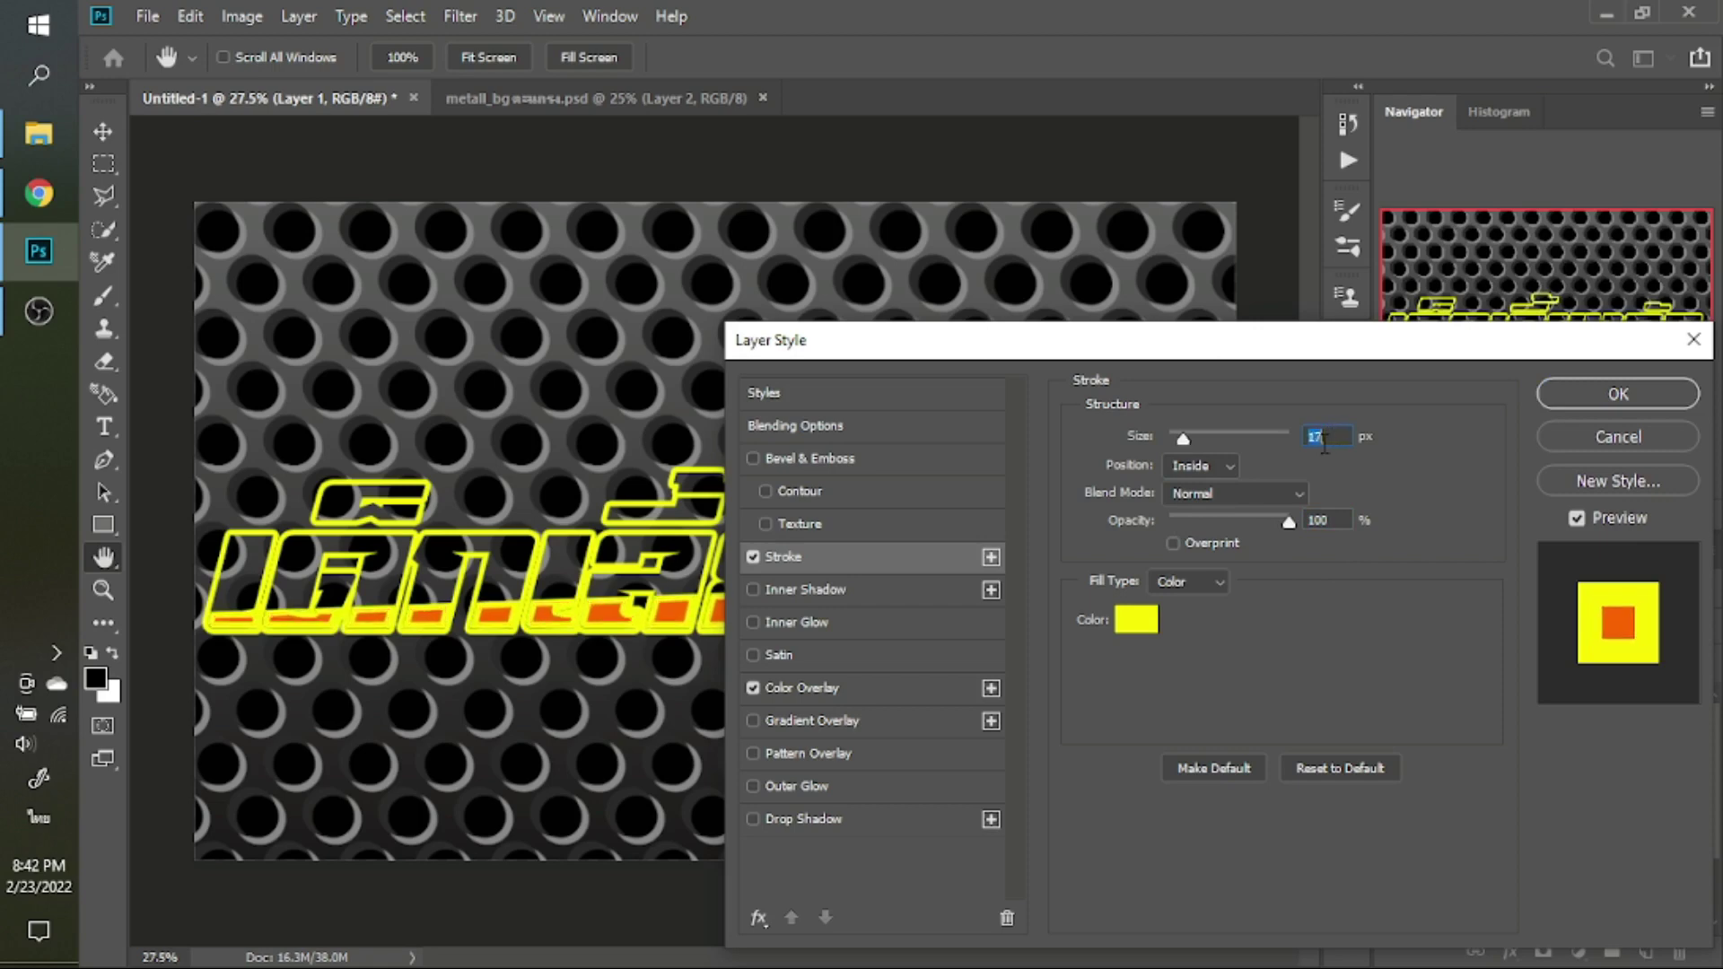
pyautogui.press('Down')
pyautogui.press('Down')
pyautogui.press('Down')
pyautogui.press('Down')
pyautogui.press('Down')
pyautogui.press('Down')
pyautogui.press('Down')
pyautogui.press('Down')
pyautogui.press('Down')
pyautogui.press('Down')
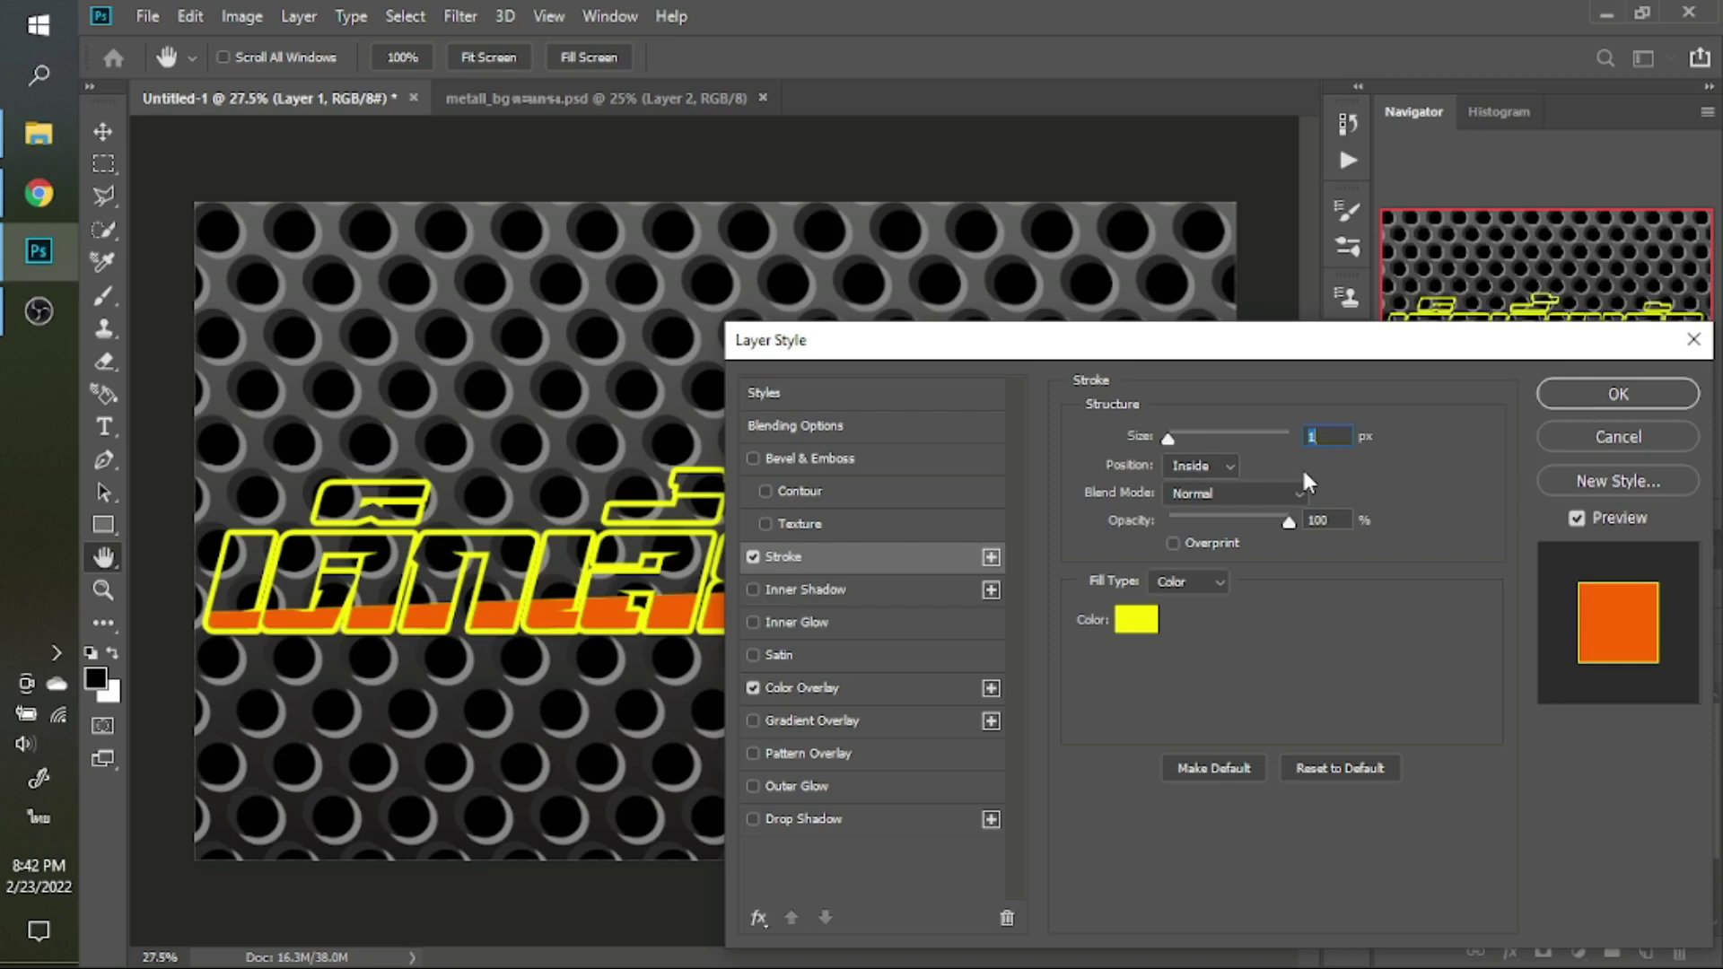
pyautogui.press('Up')
pyautogui.press('Up')
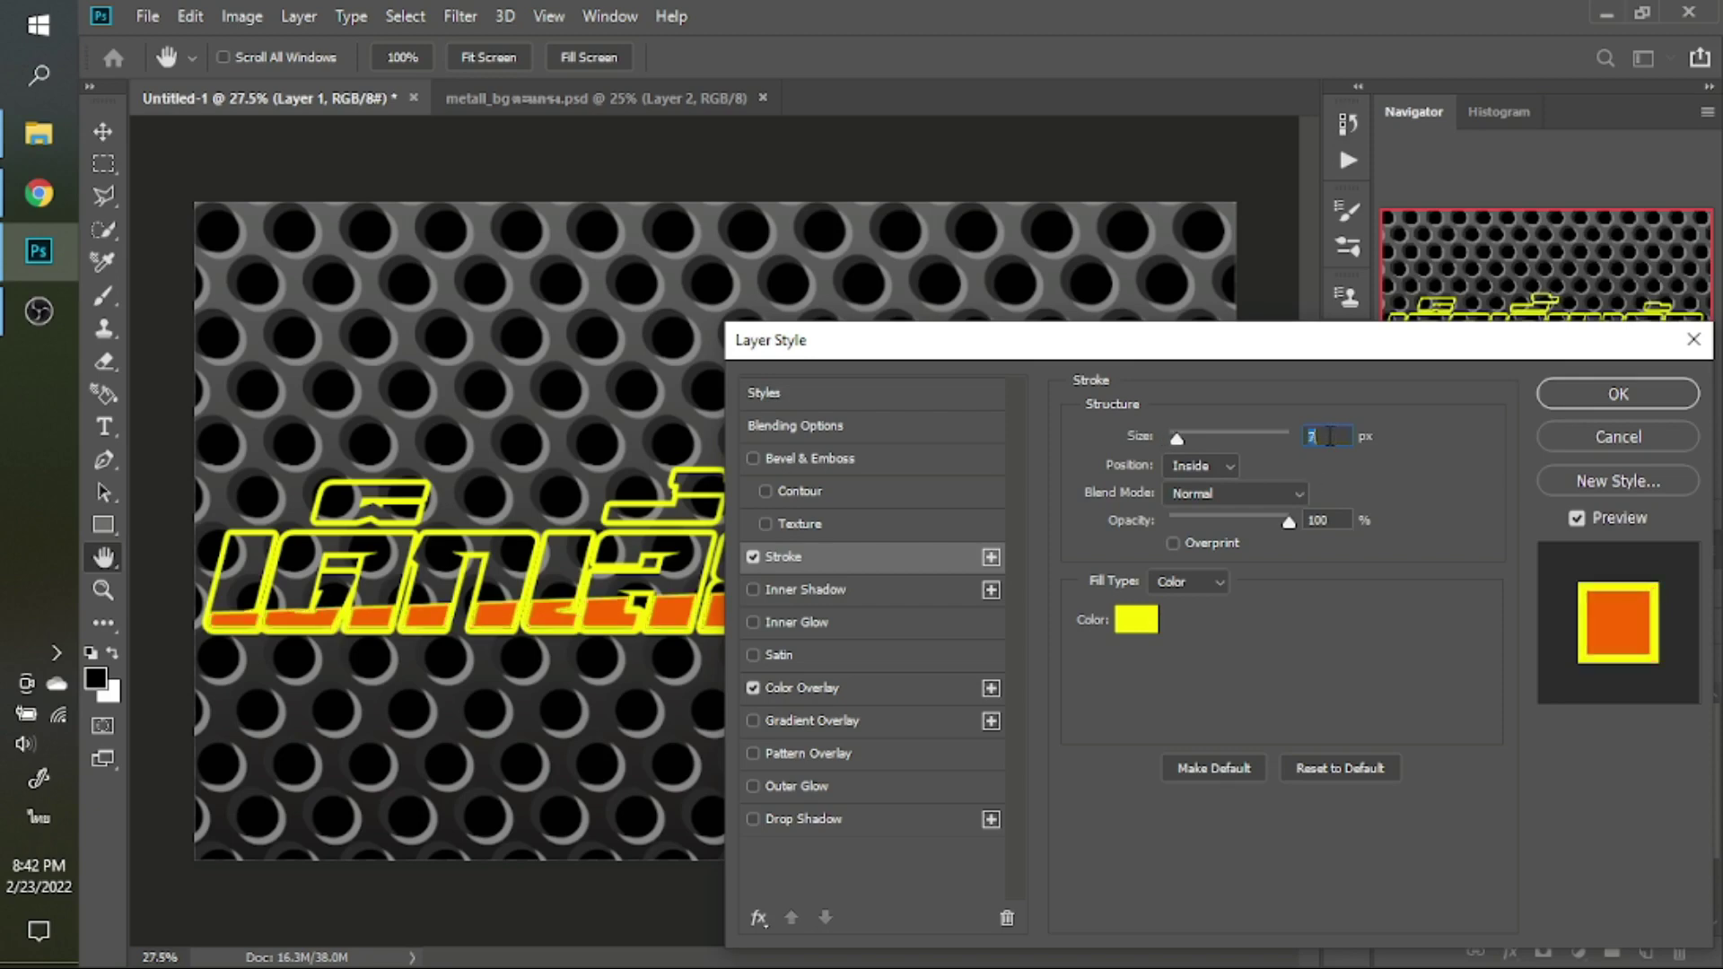
pyautogui.press('Up')
pyautogui.press('Up')
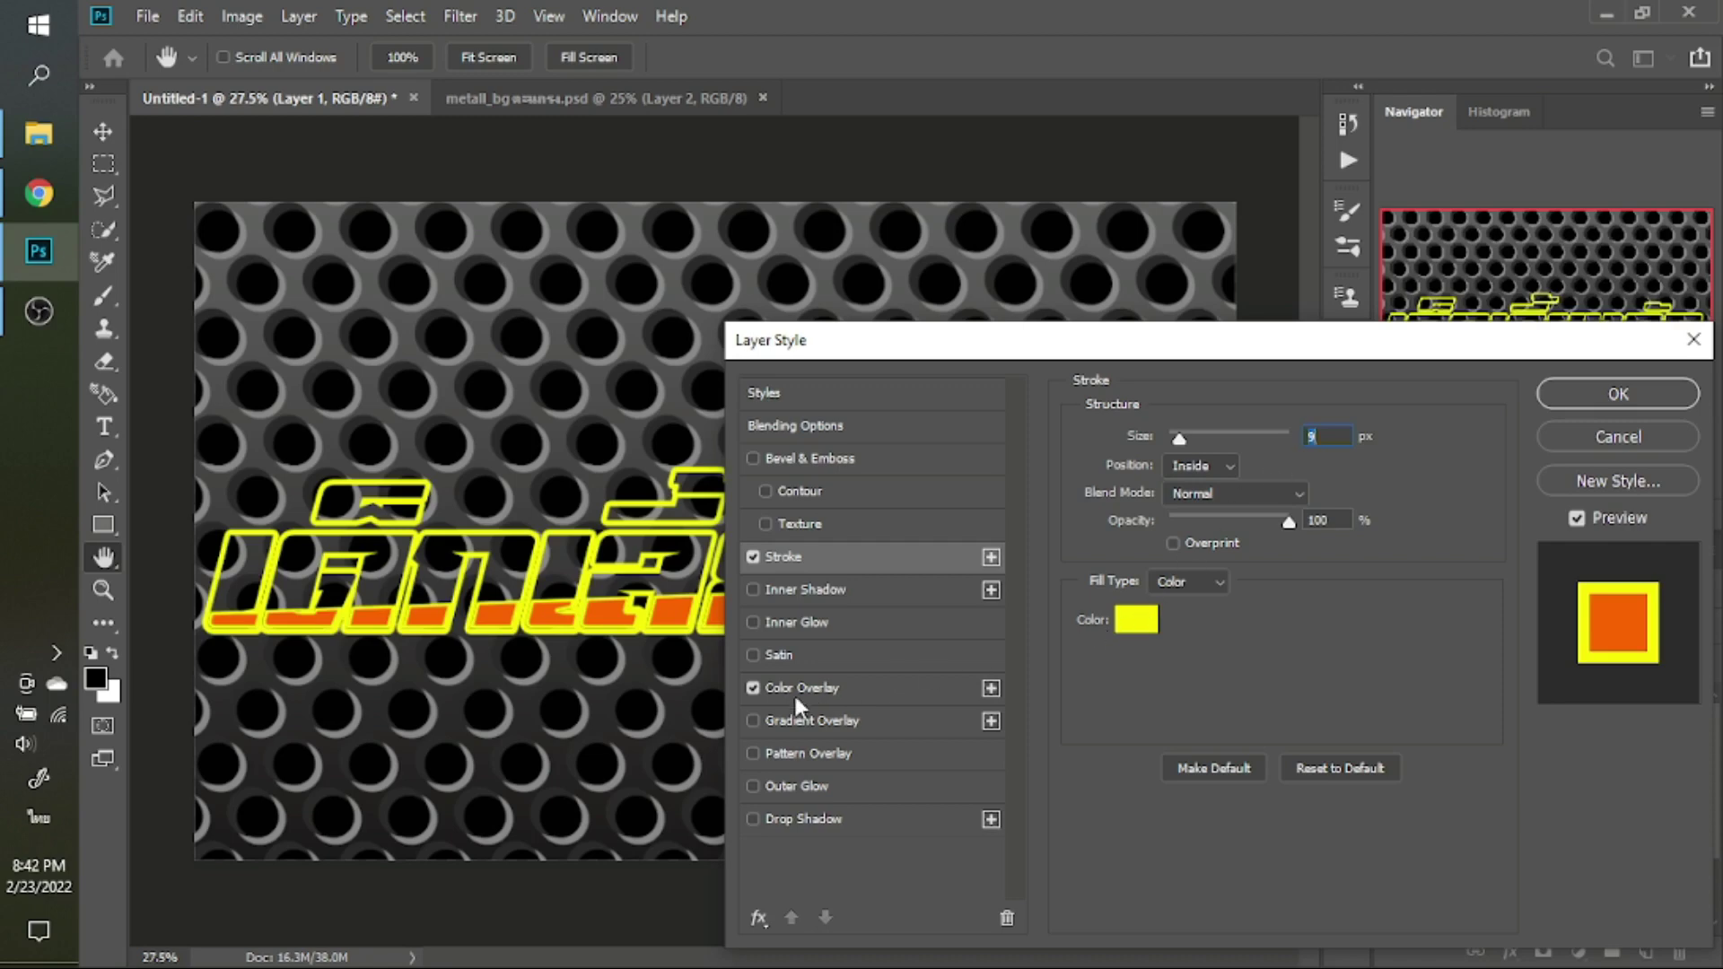
# Toggle the band's orange fill and try an orange band stroke at 5 px
pyautogui.click(753, 688)
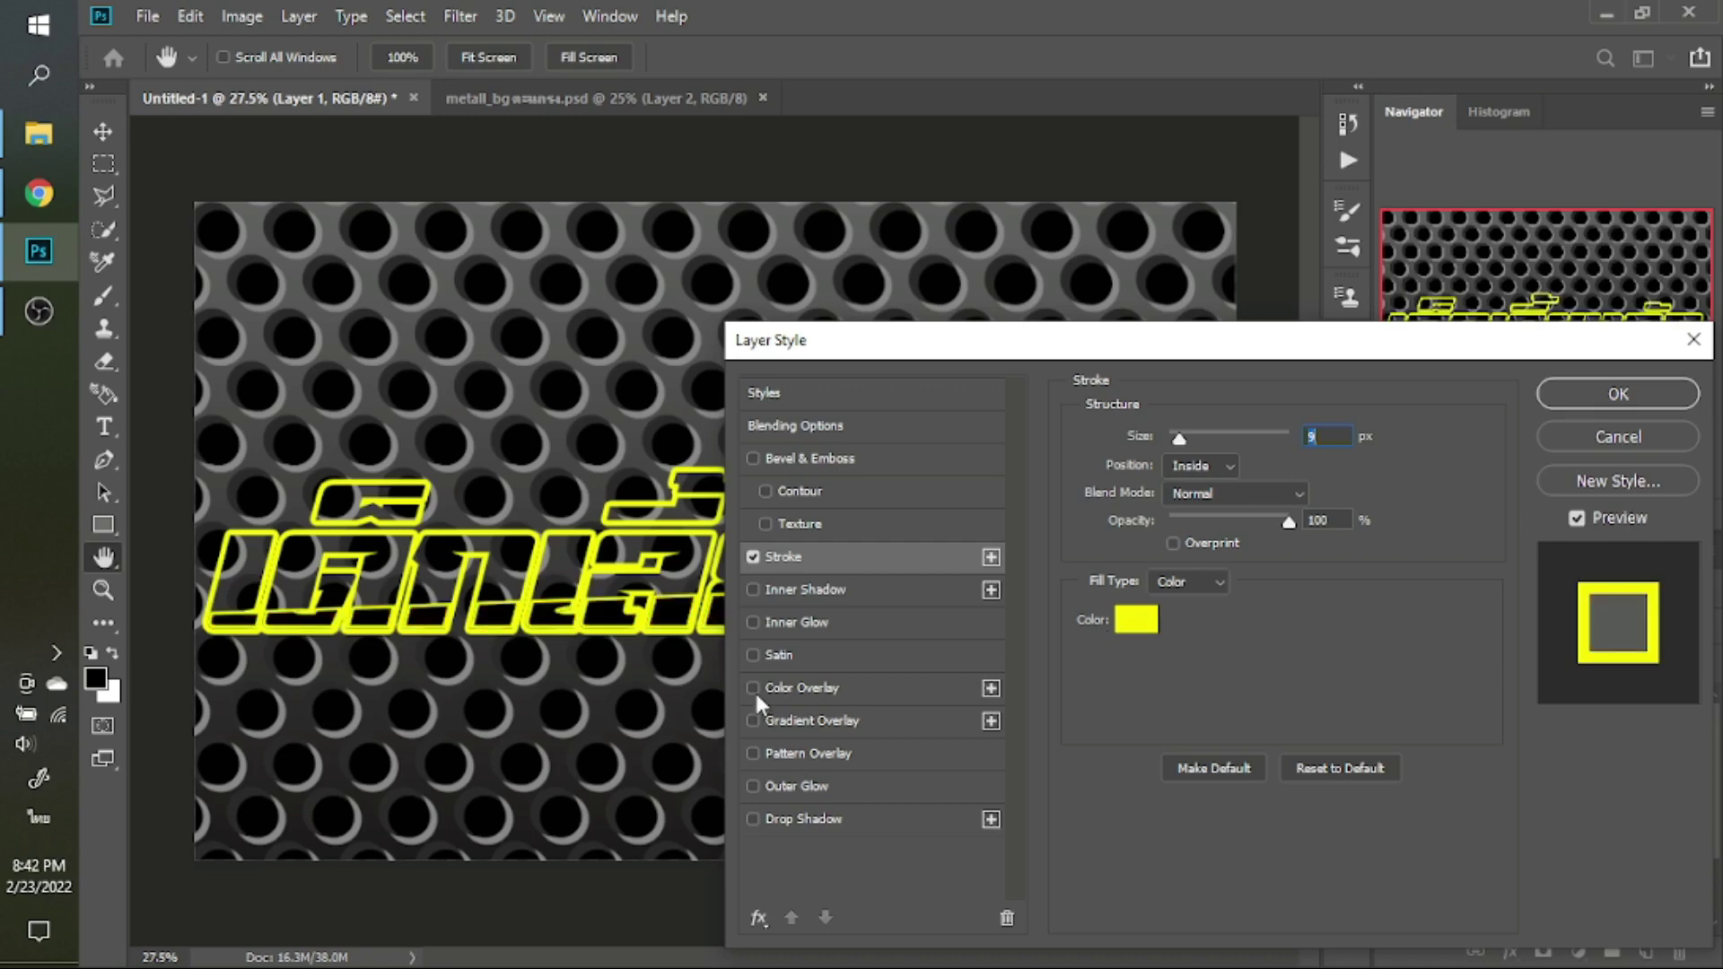
pyautogui.click(754, 688)
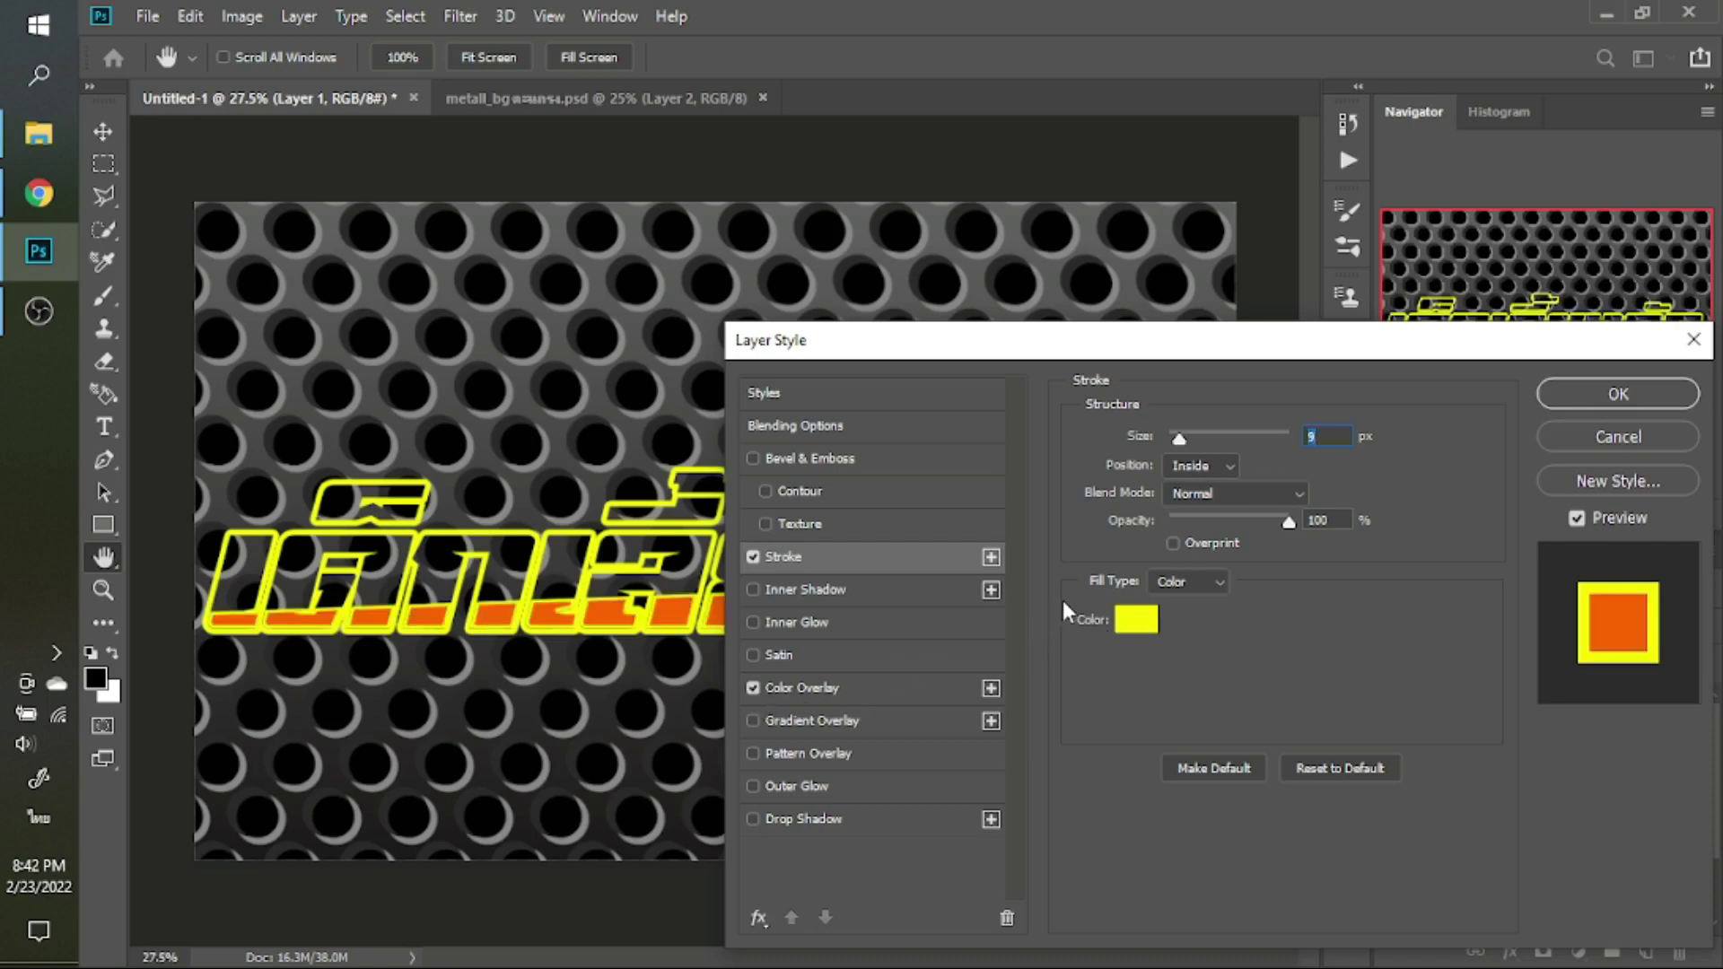
pyautogui.click(1138, 621)
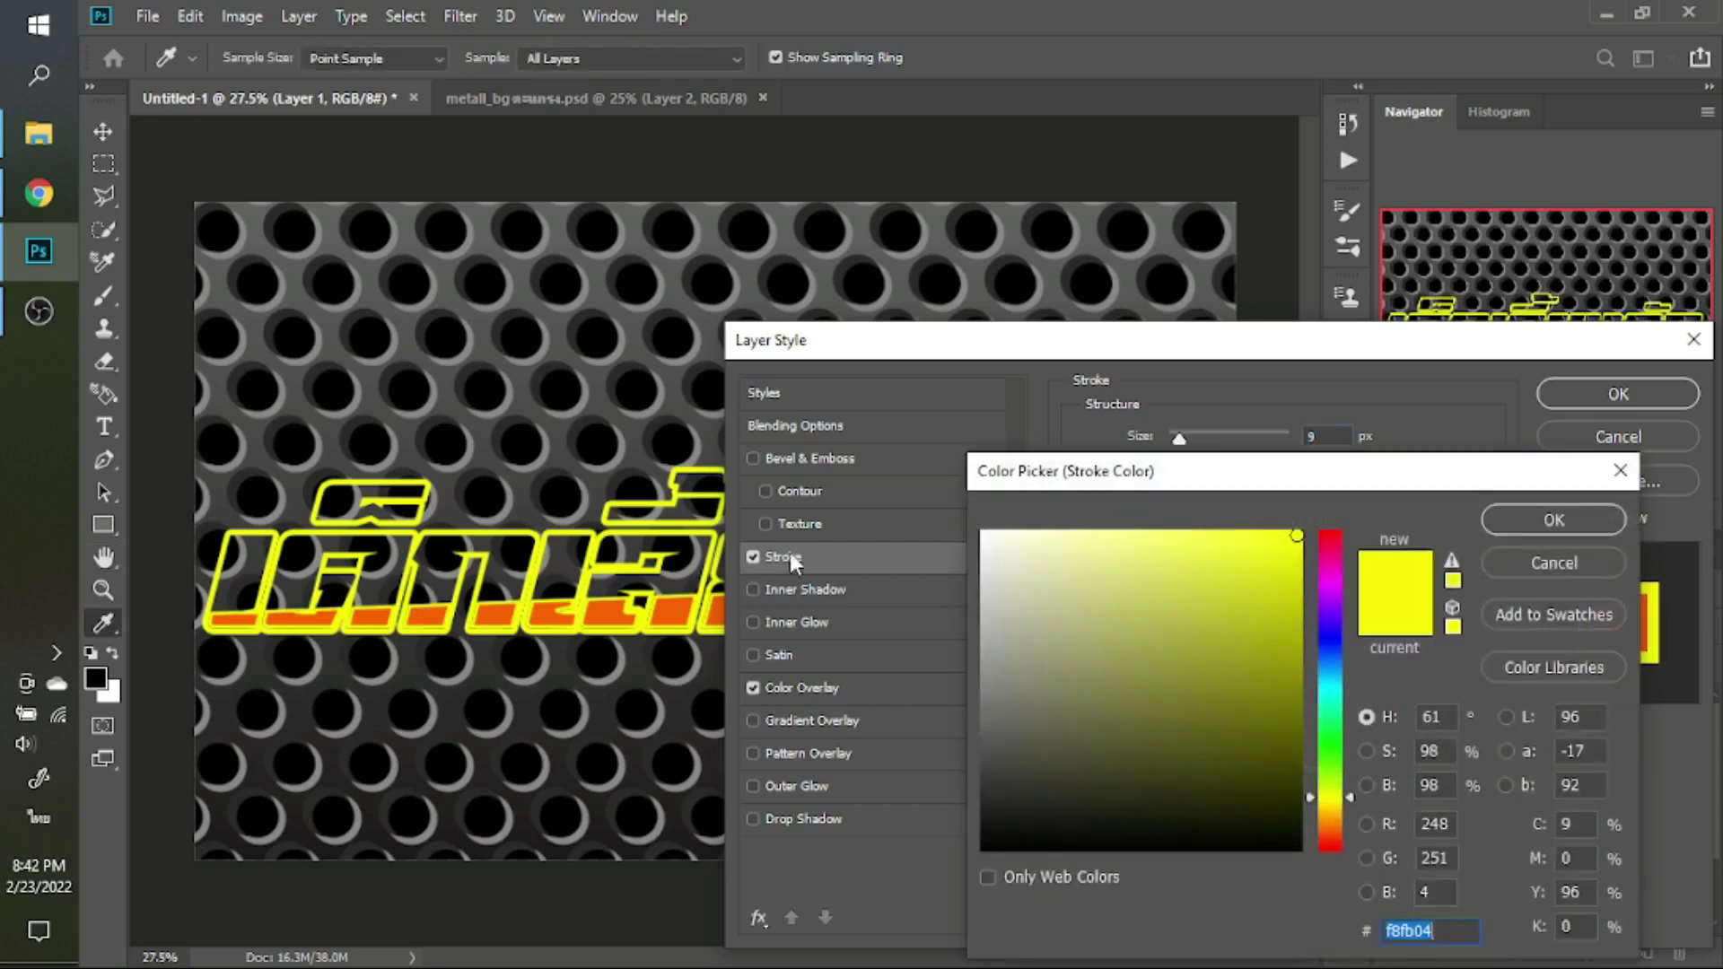
pyautogui.click(665, 630)
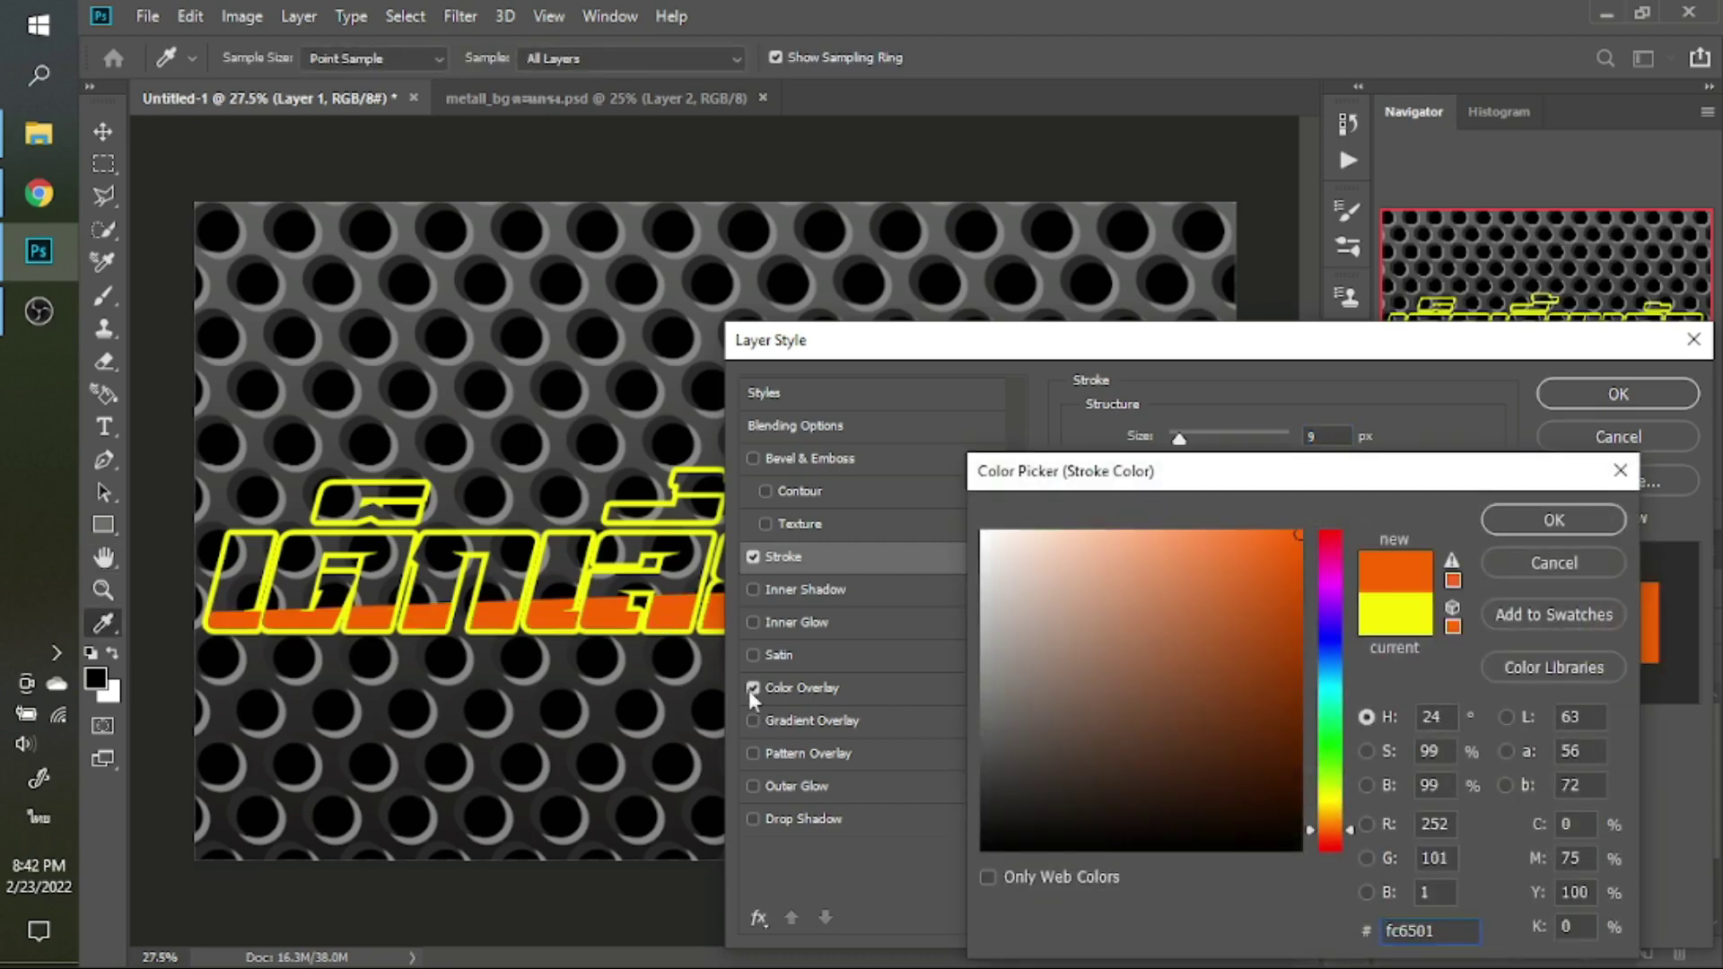
pyautogui.click(1554, 520)
pyautogui.press('Down')
pyautogui.press('Down')
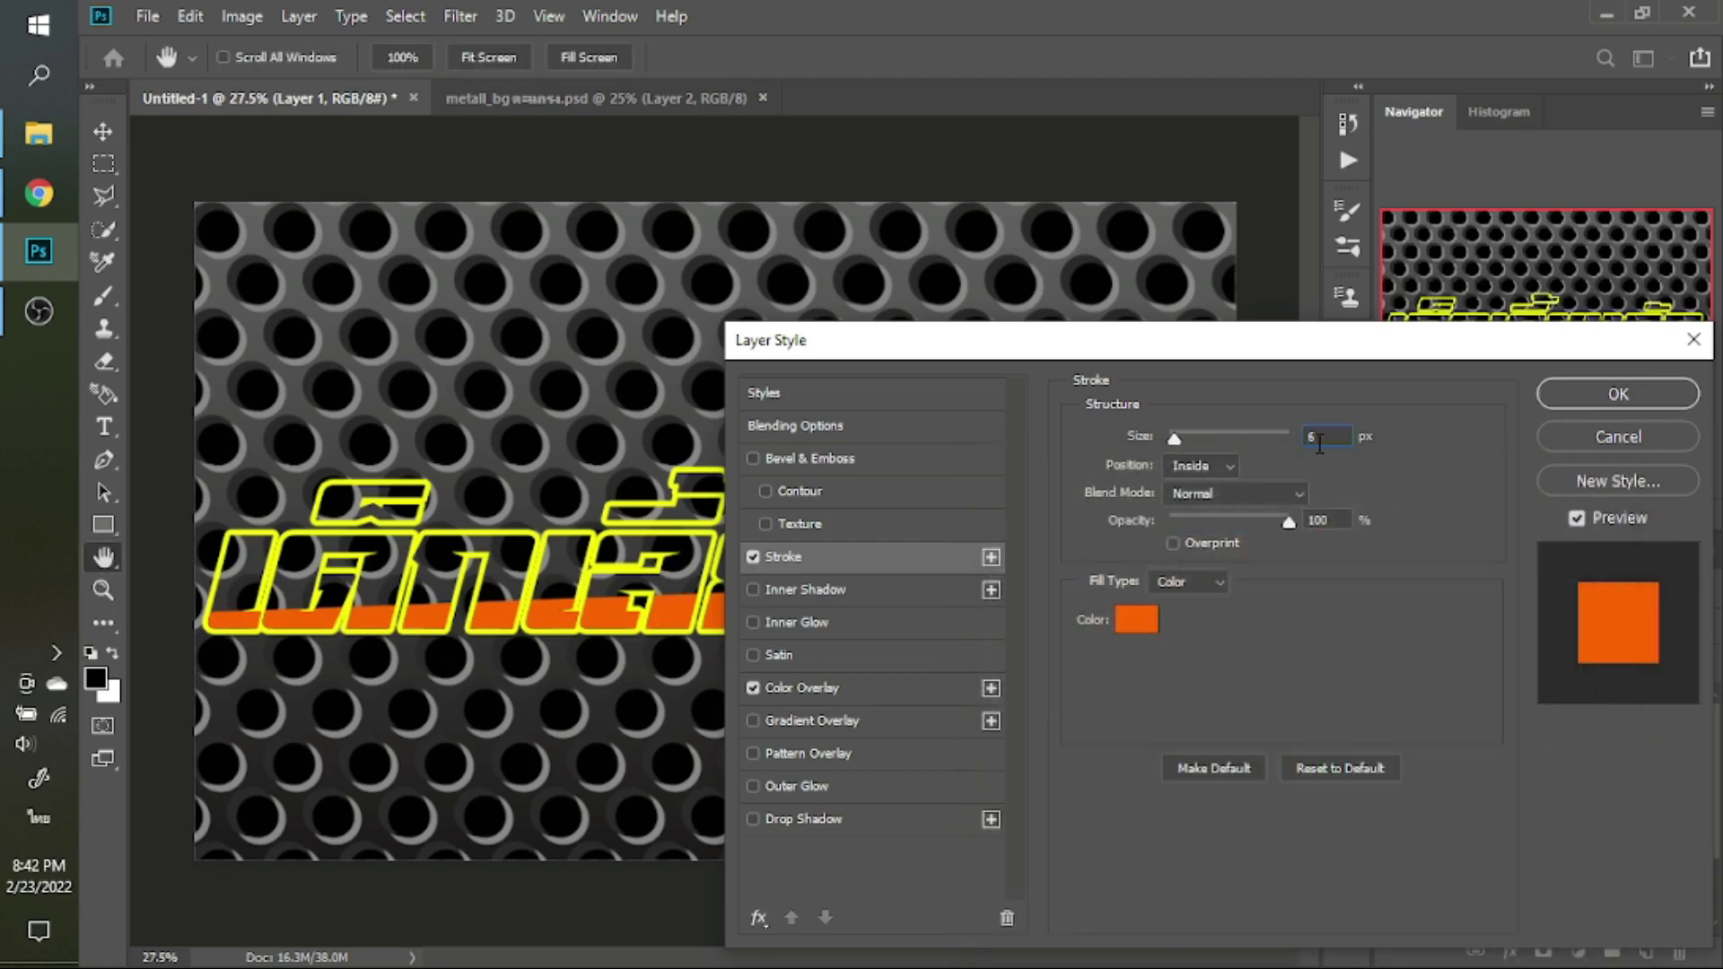
pyautogui.press('Down')
pyautogui.press('Down')
pyautogui.press('Down')
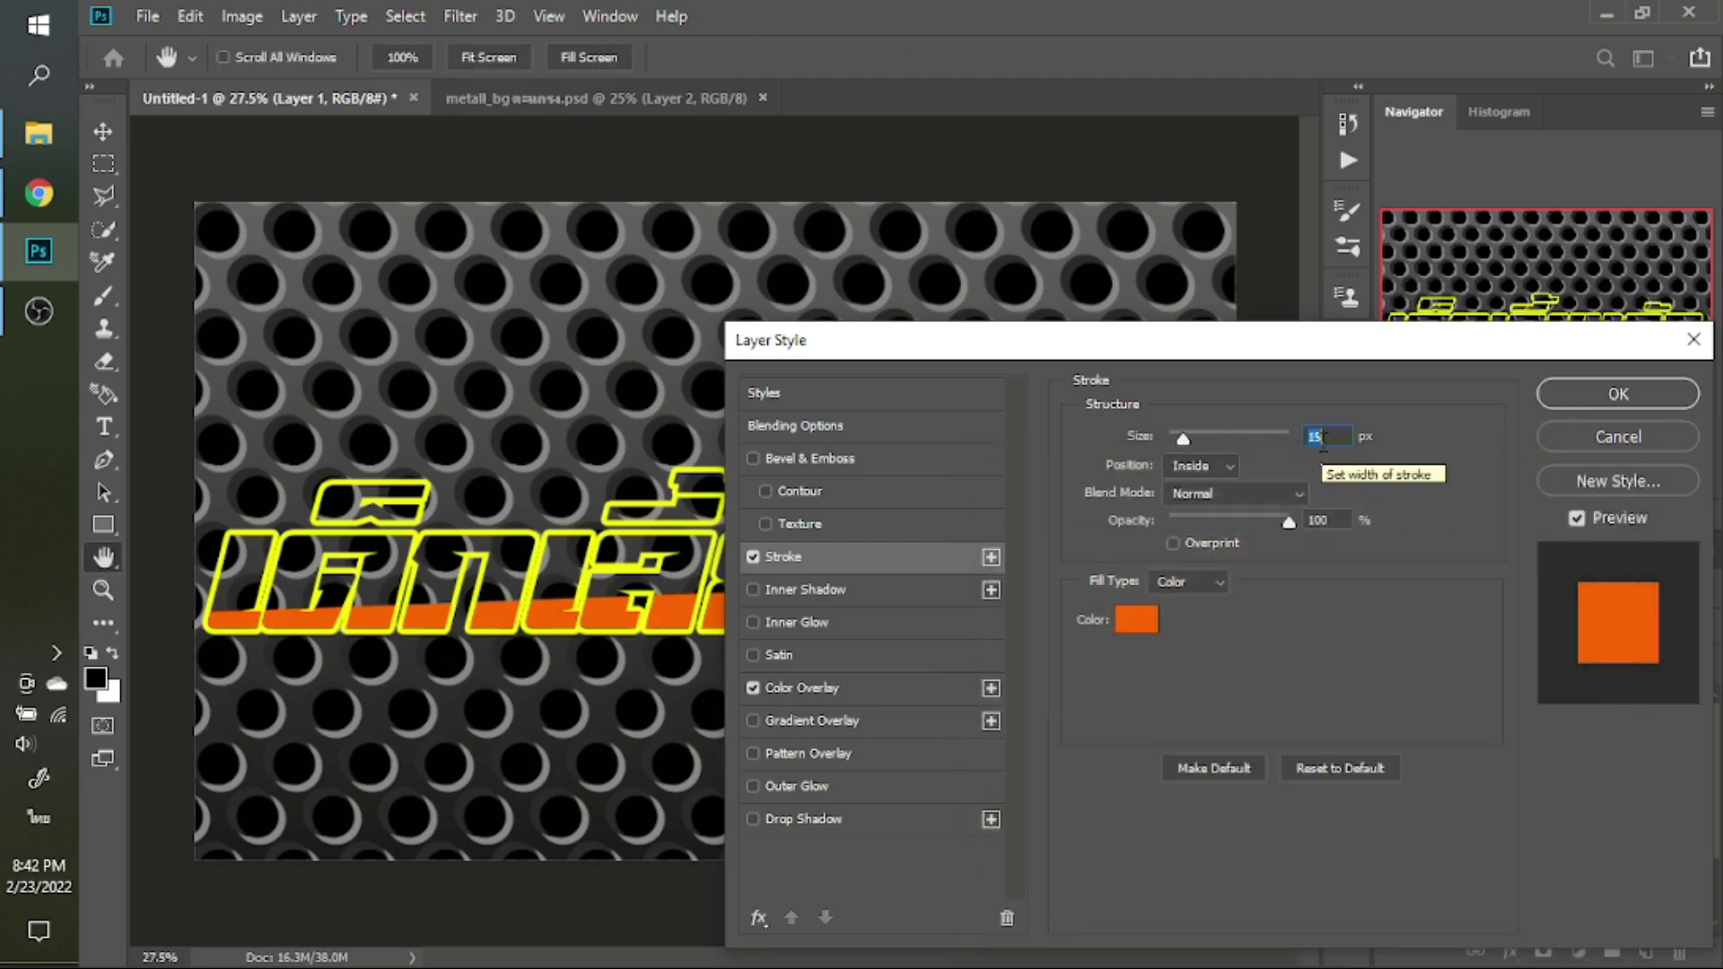
pyautogui.press('Down')
# Switch the band stroke back to sampled yellow and fade it to about 4% opacity
pyautogui.click(1137, 619)
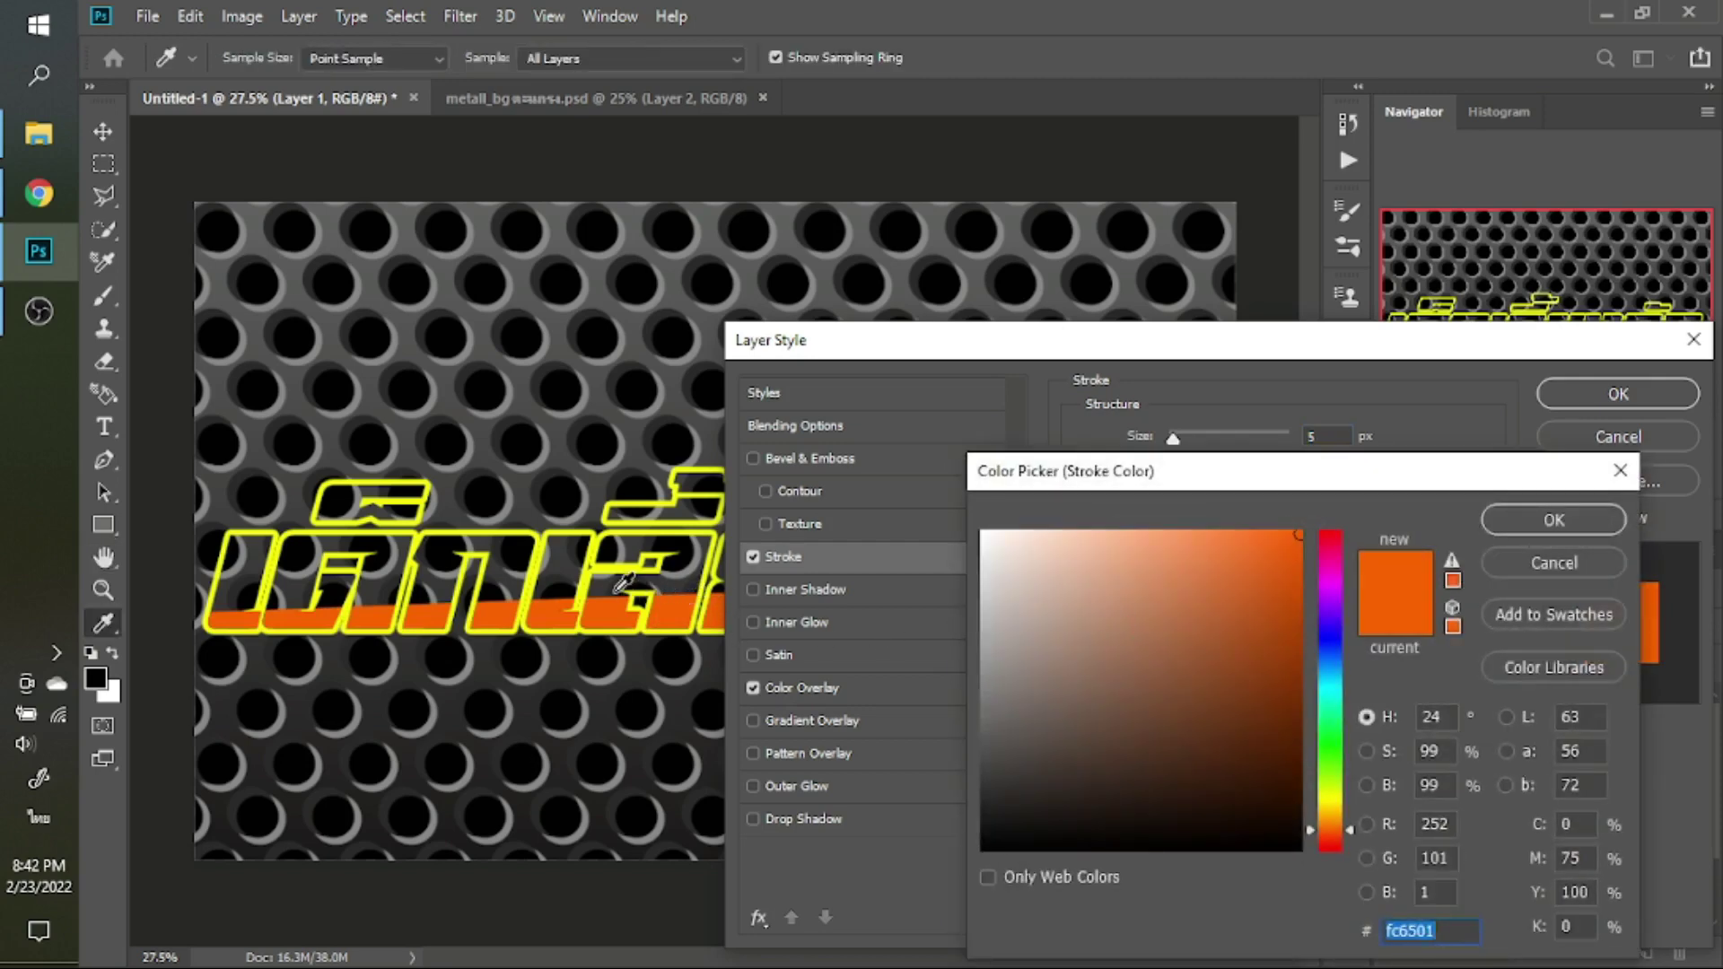
pyautogui.click(601, 566)
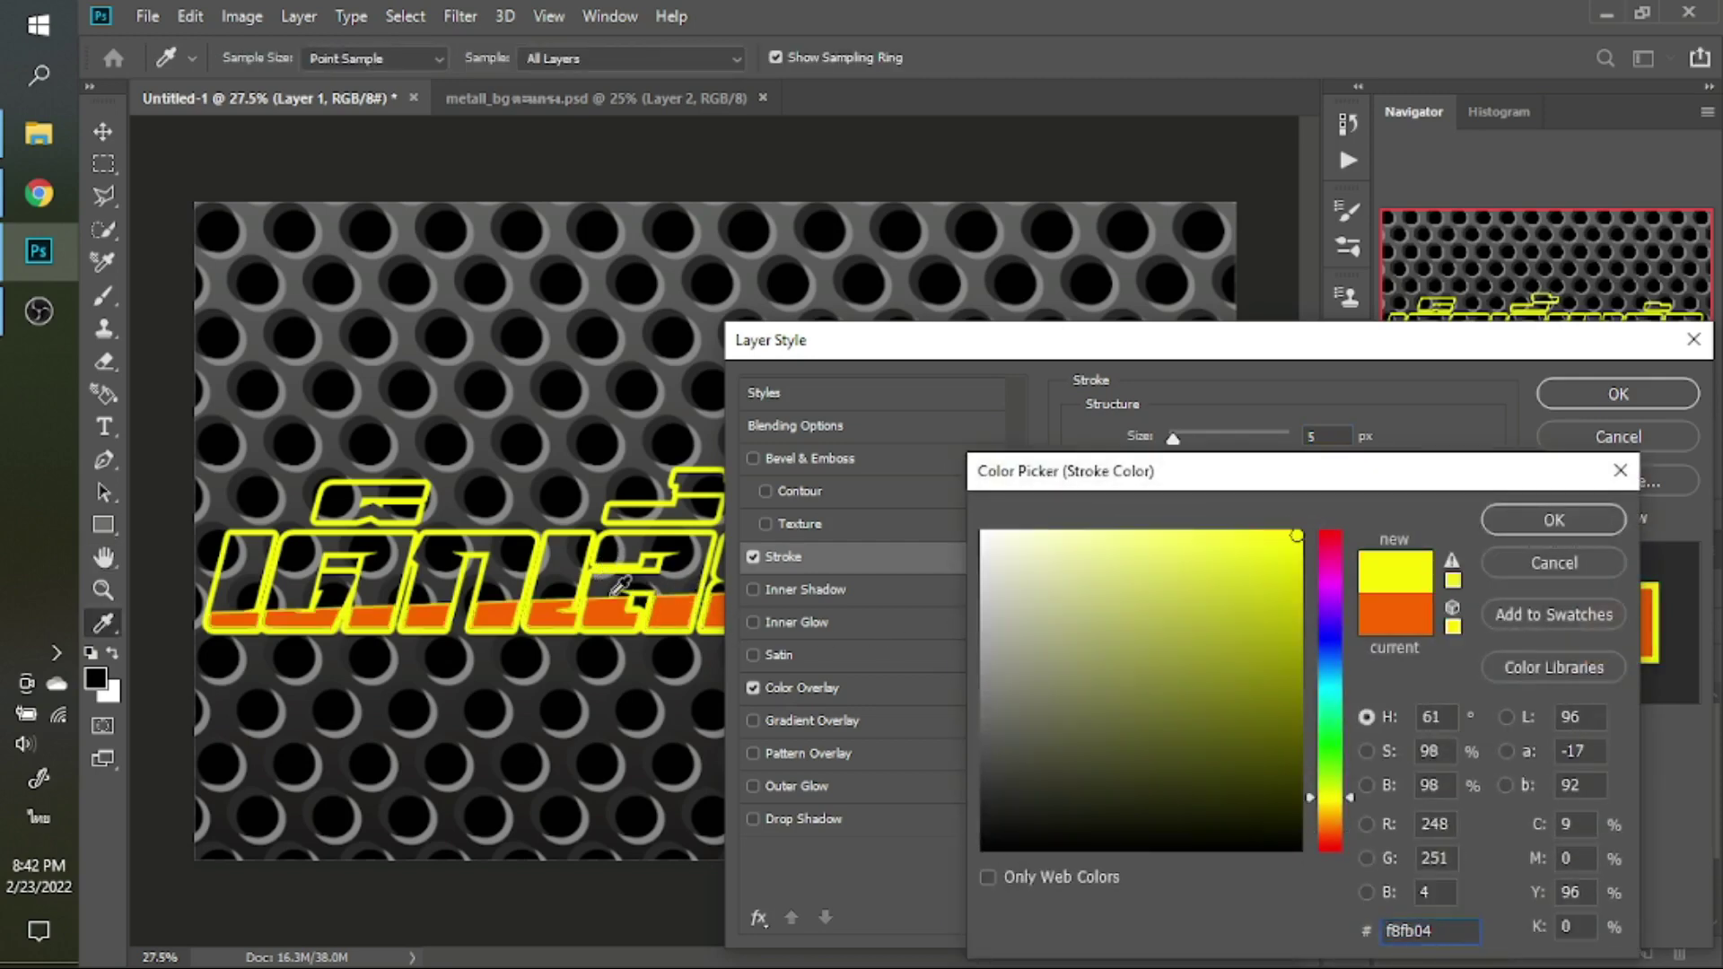
pyautogui.click(1531, 517)
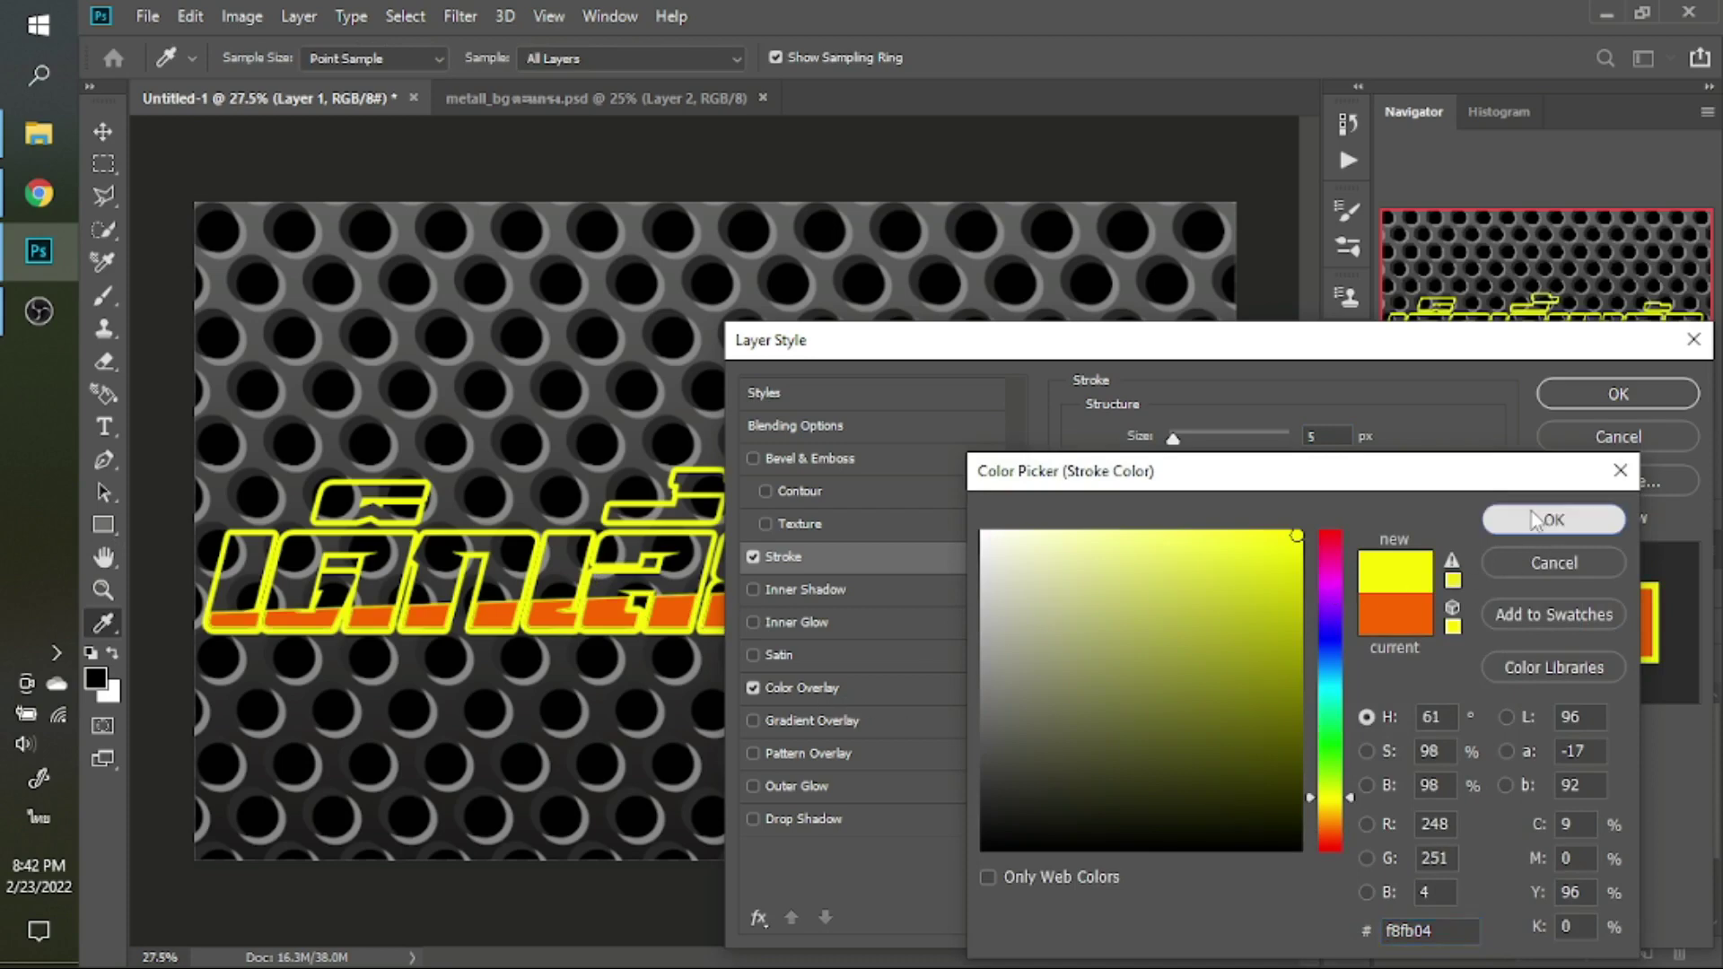
pyautogui.moveTo(1289, 523)
pyautogui.mouseDown()
pyautogui.moveTo(1084, 549)
pyautogui.moveTo(1199, 529)
pyautogui.mouseUp()
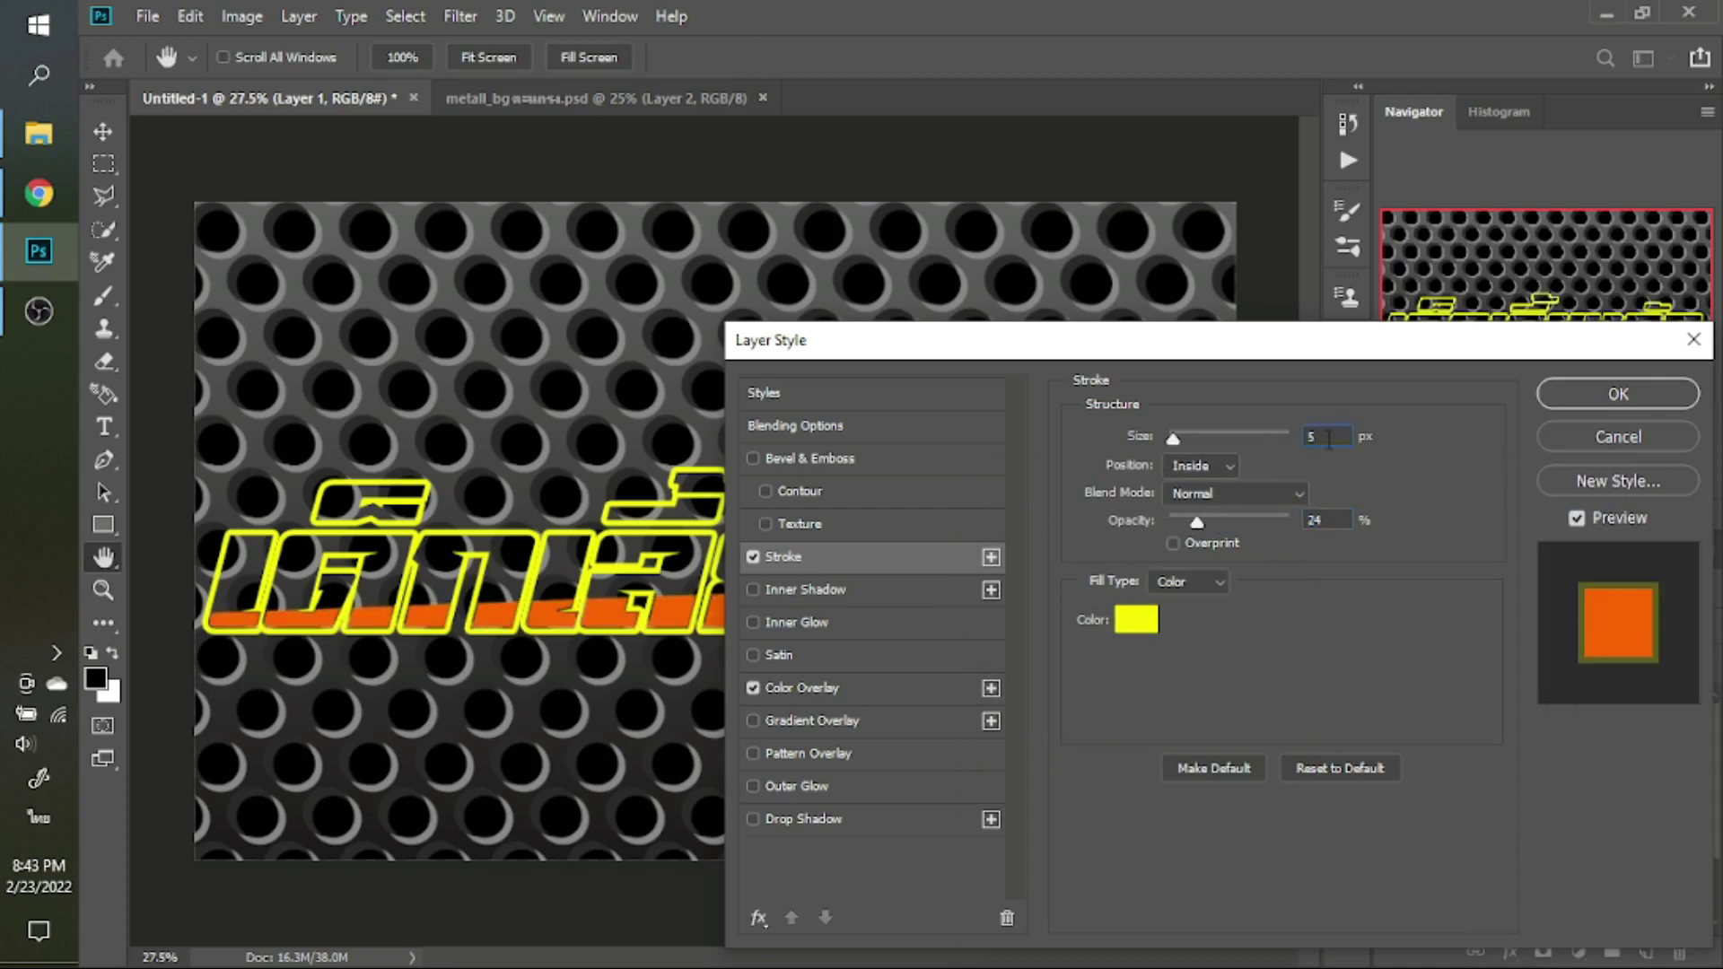
pyautogui.scroll(3, 1328, 438)
pyautogui.scroll(3, 1329, 438)
pyautogui.scroll(2, 1328, 438)
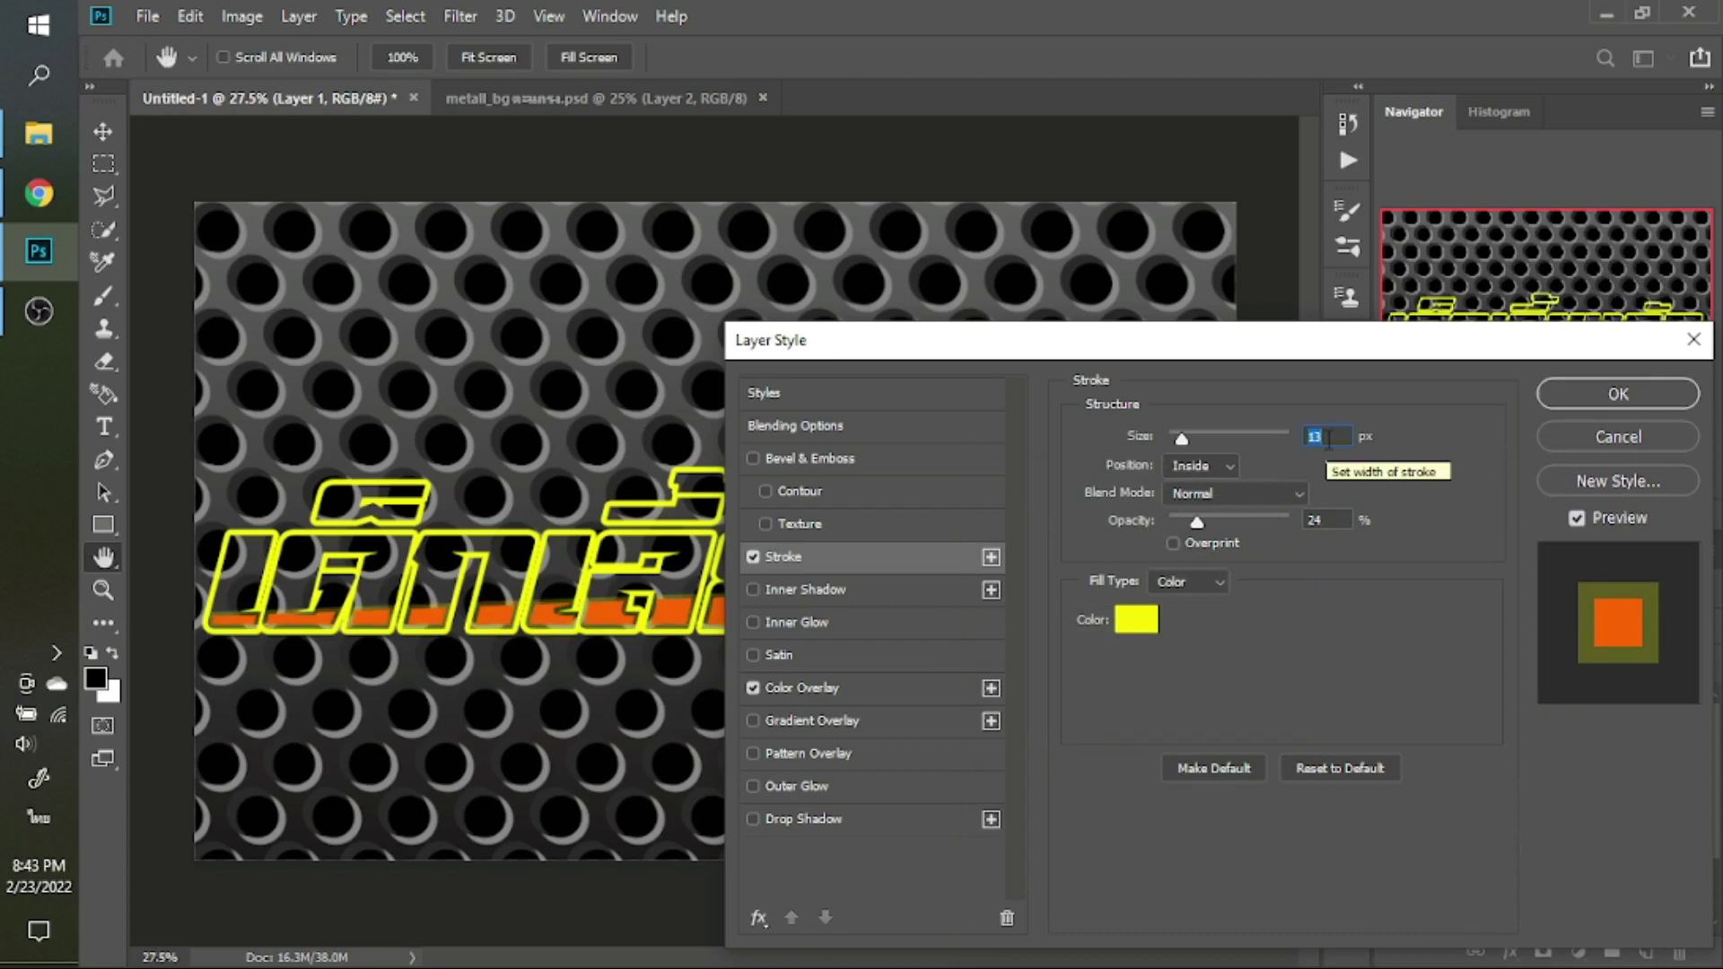
pyautogui.moveTo(1199, 525)
pyautogui.mouseDown()
pyautogui.moveTo(1150, 522)
pyautogui.moveTo(1310, 531)
pyautogui.moveTo(1181, 520)
pyautogui.mouseUp()
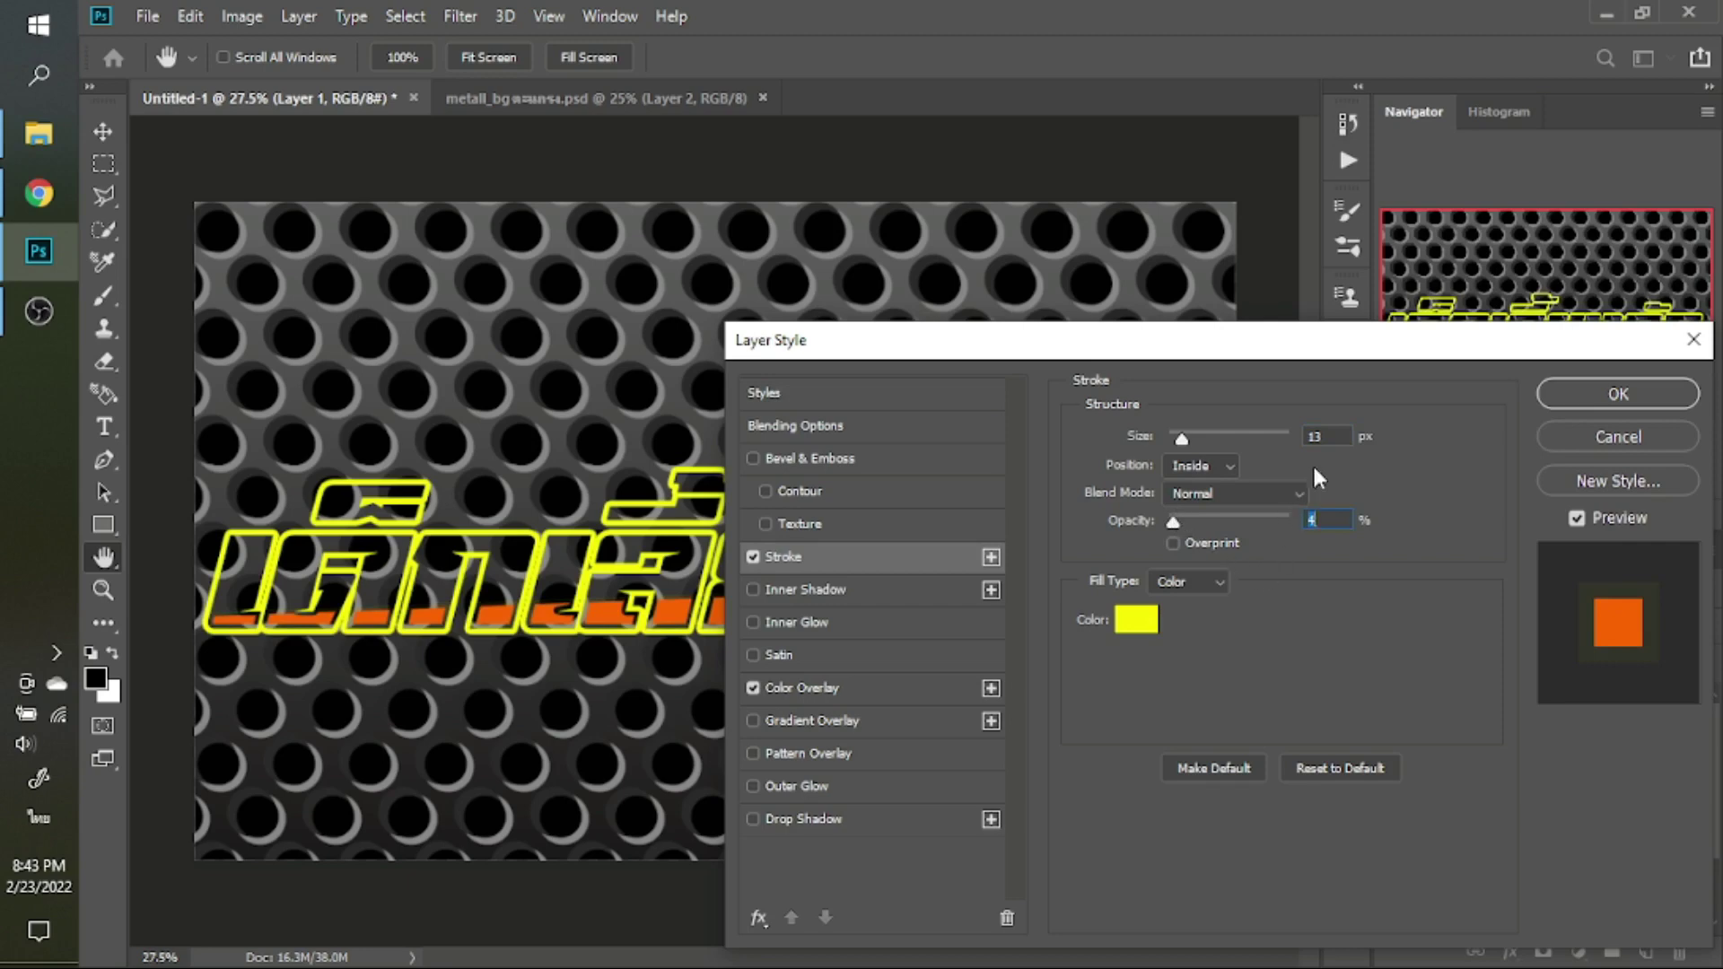
# Fine-tune the band stroke width, keep Color Overlay on, and apply the style
pyautogui.press('Down')
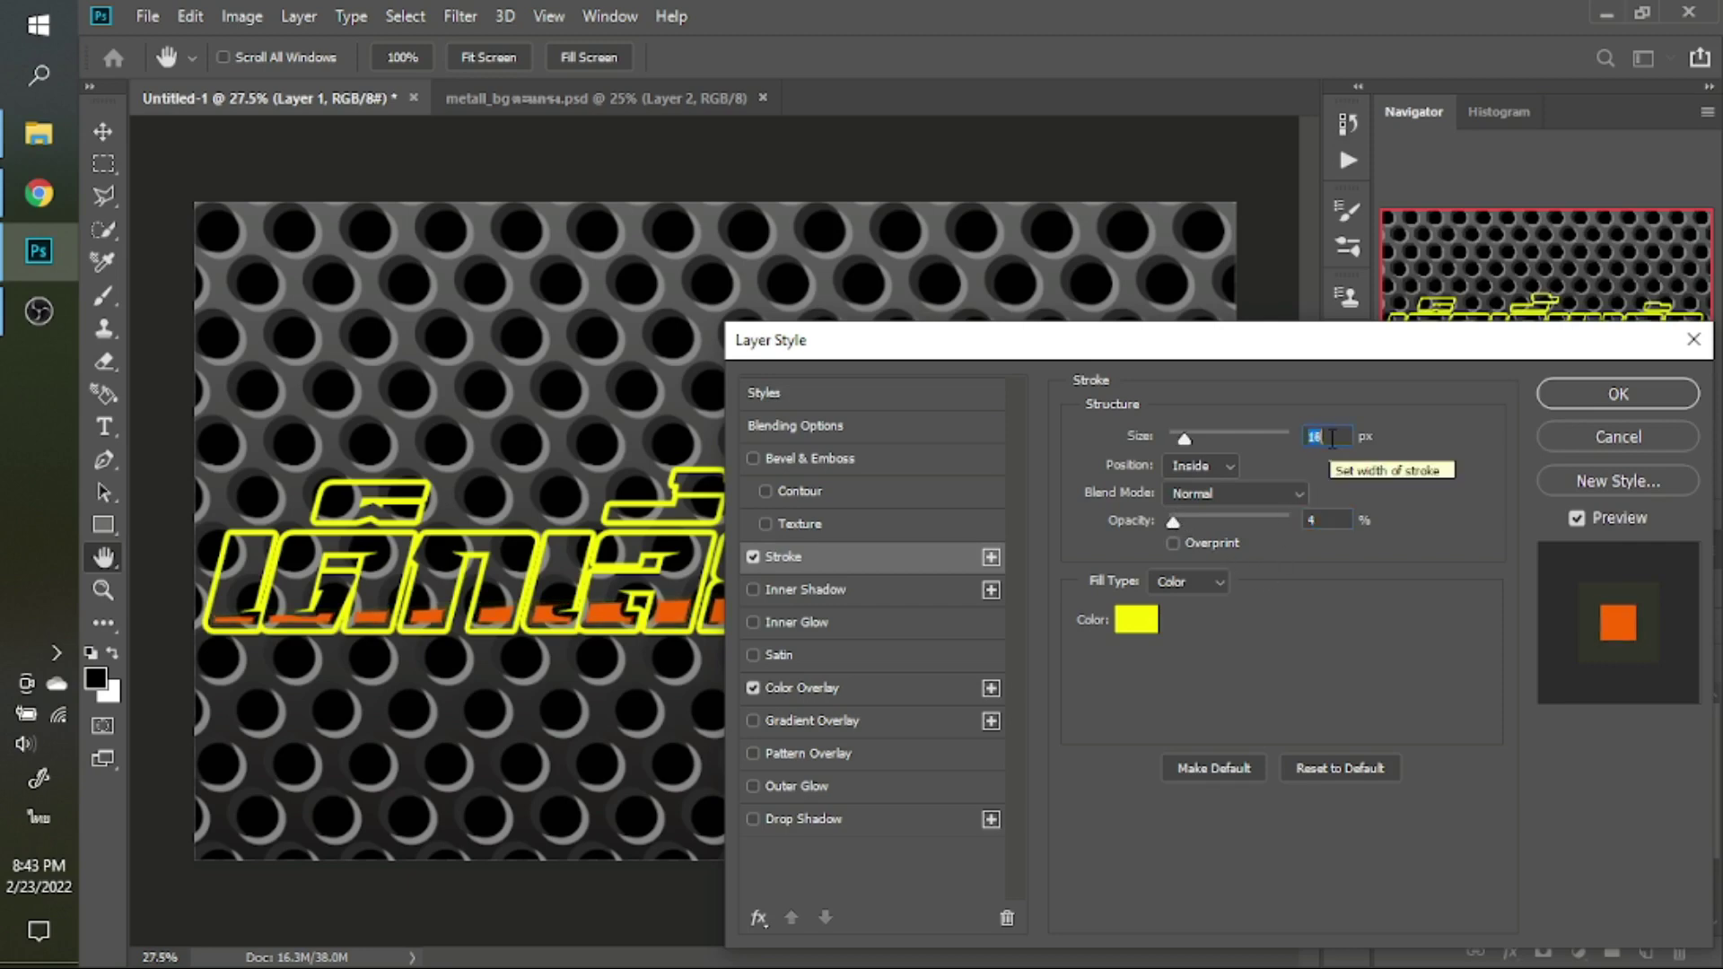
pyautogui.press('Down')
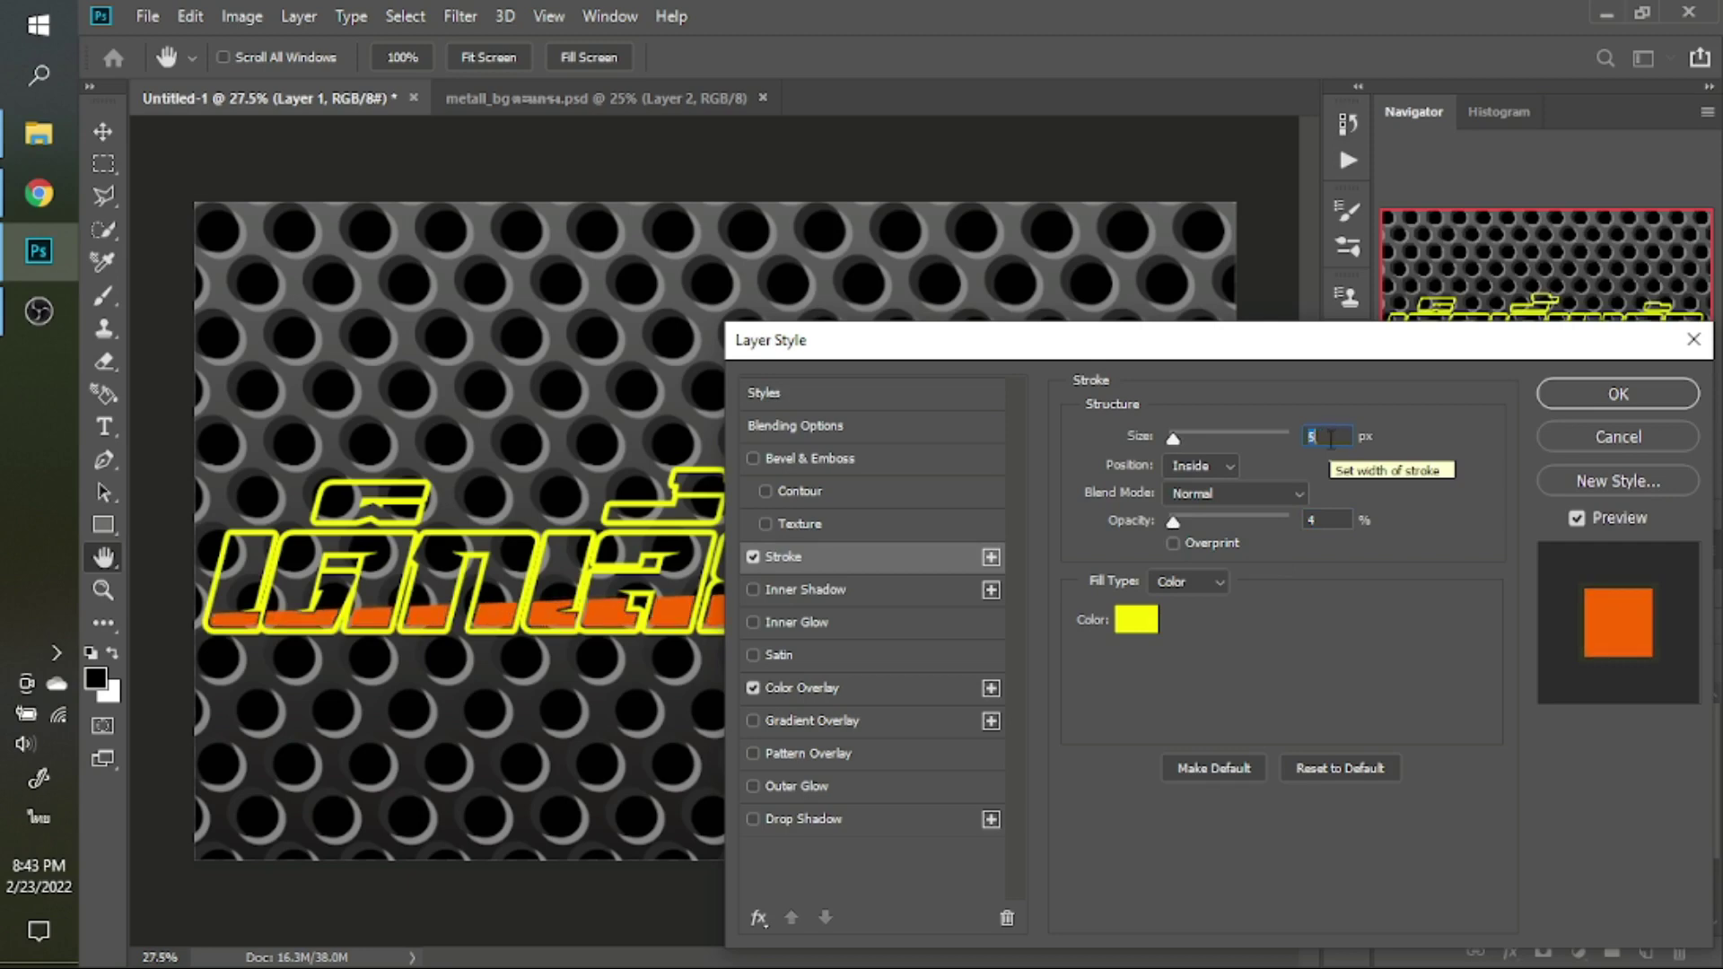
pyautogui.press('Up')
pyautogui.press('Up')
pyautogui.press('Up')
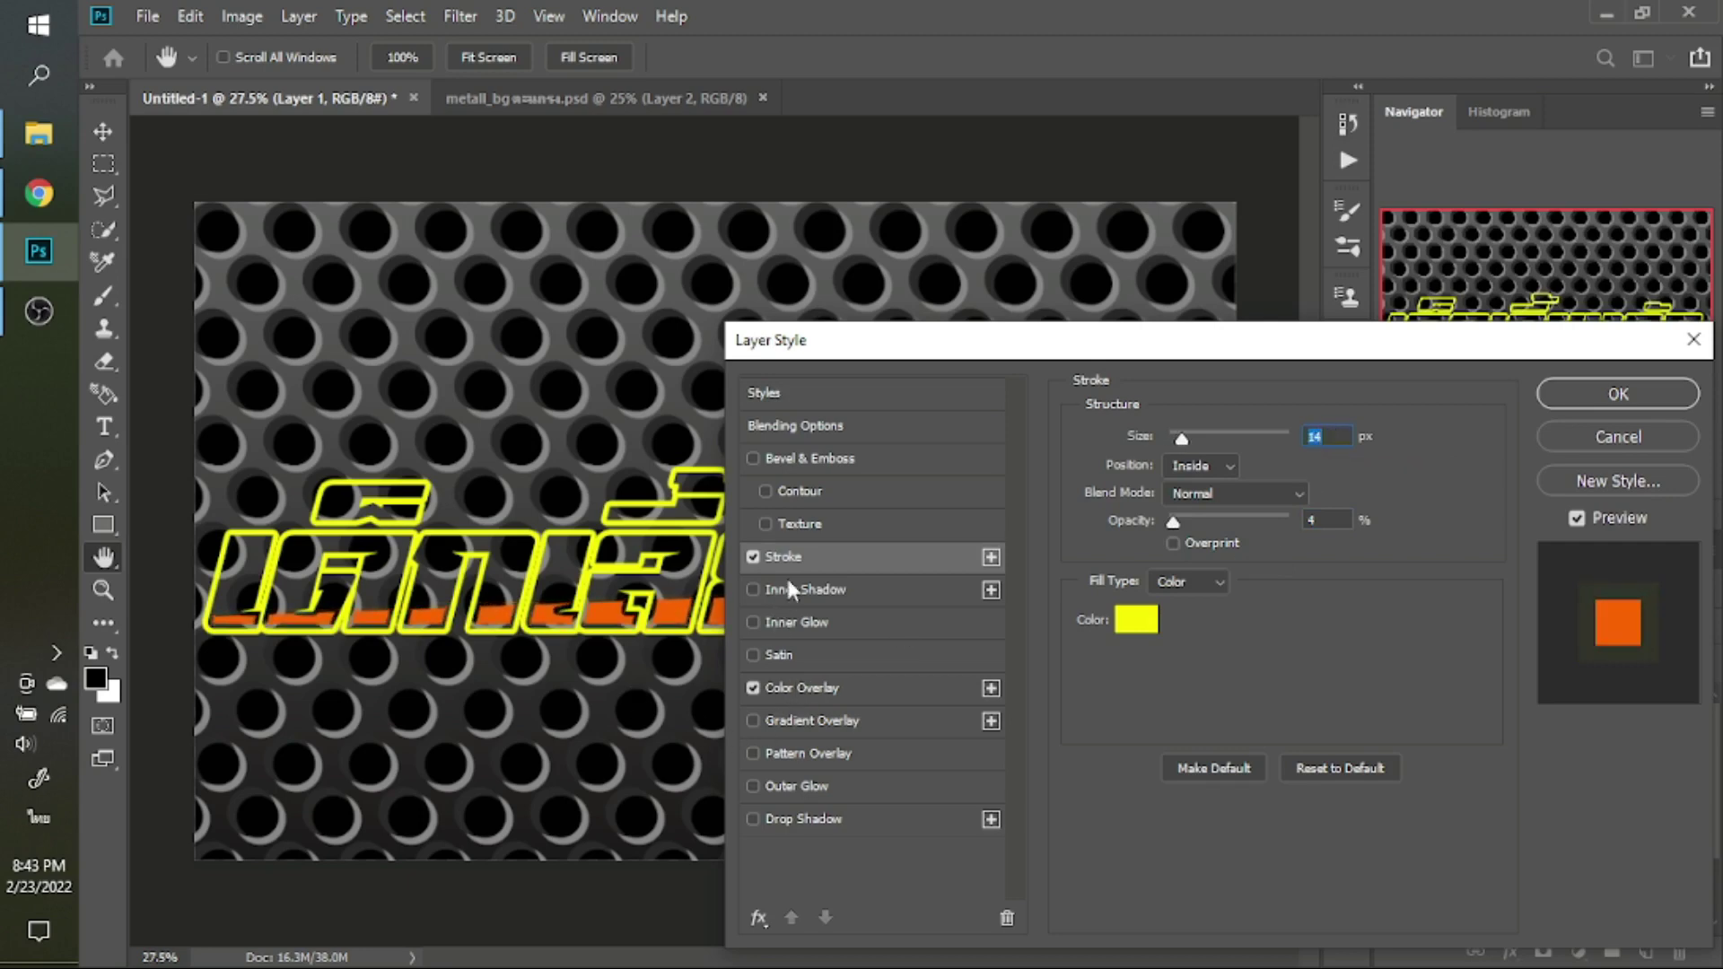
pyautogui.click(810, 691)
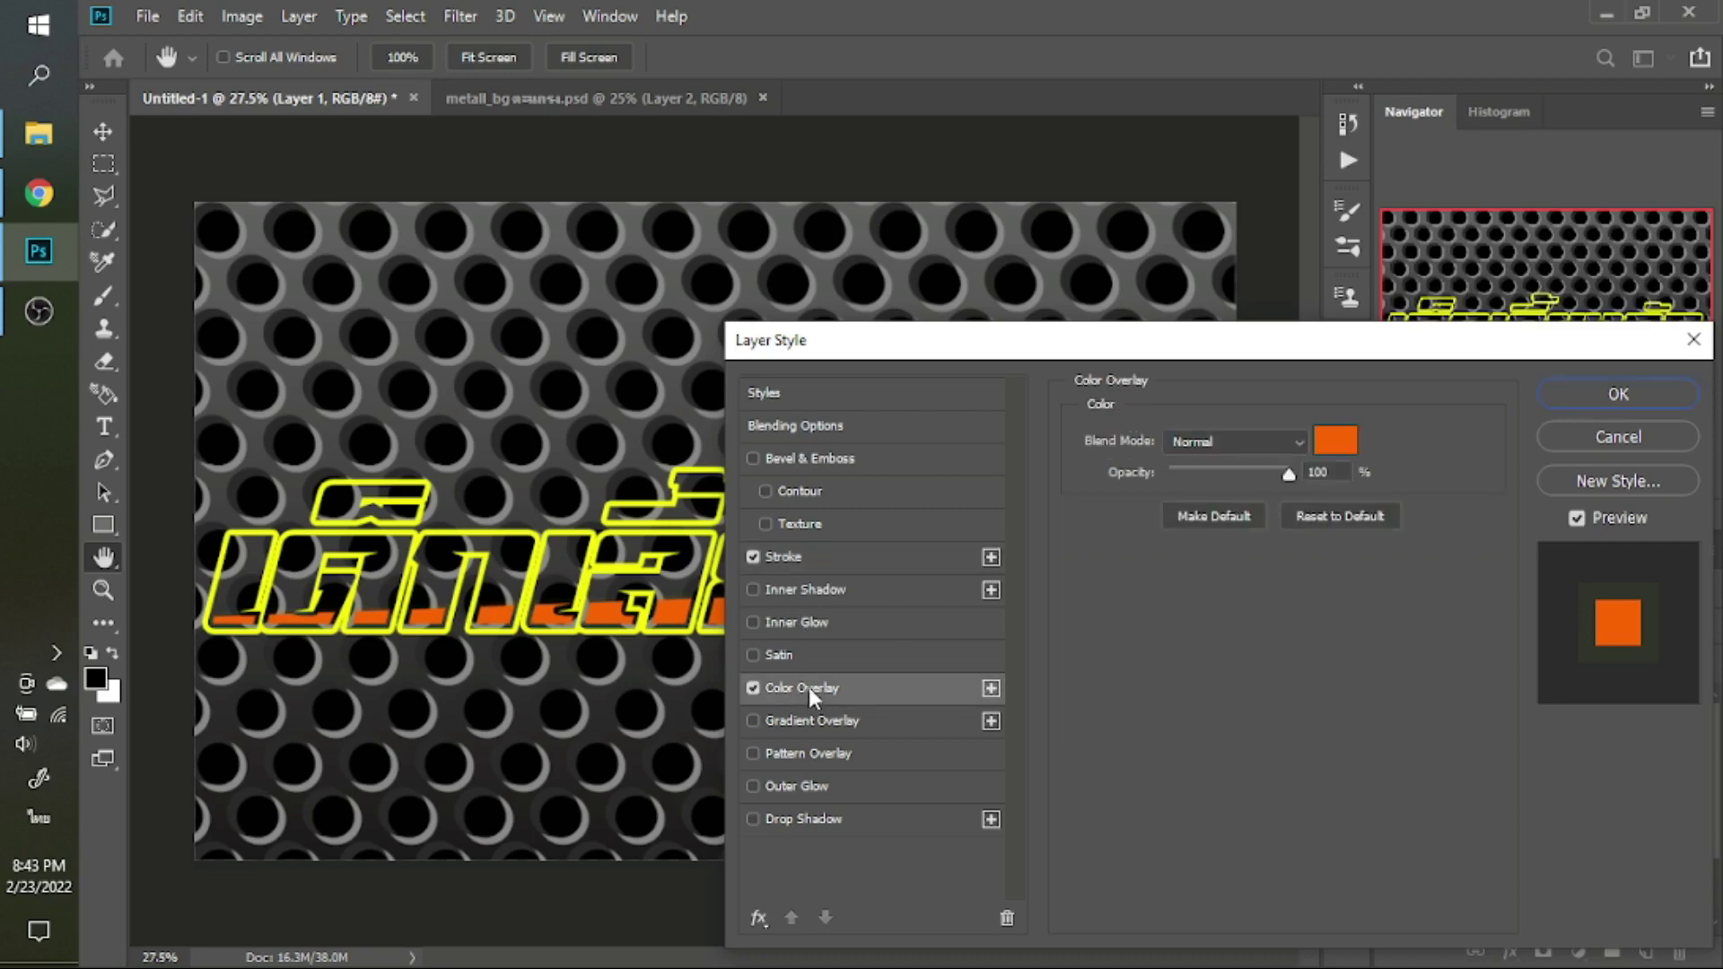
pyautogui.click(1597, 395)
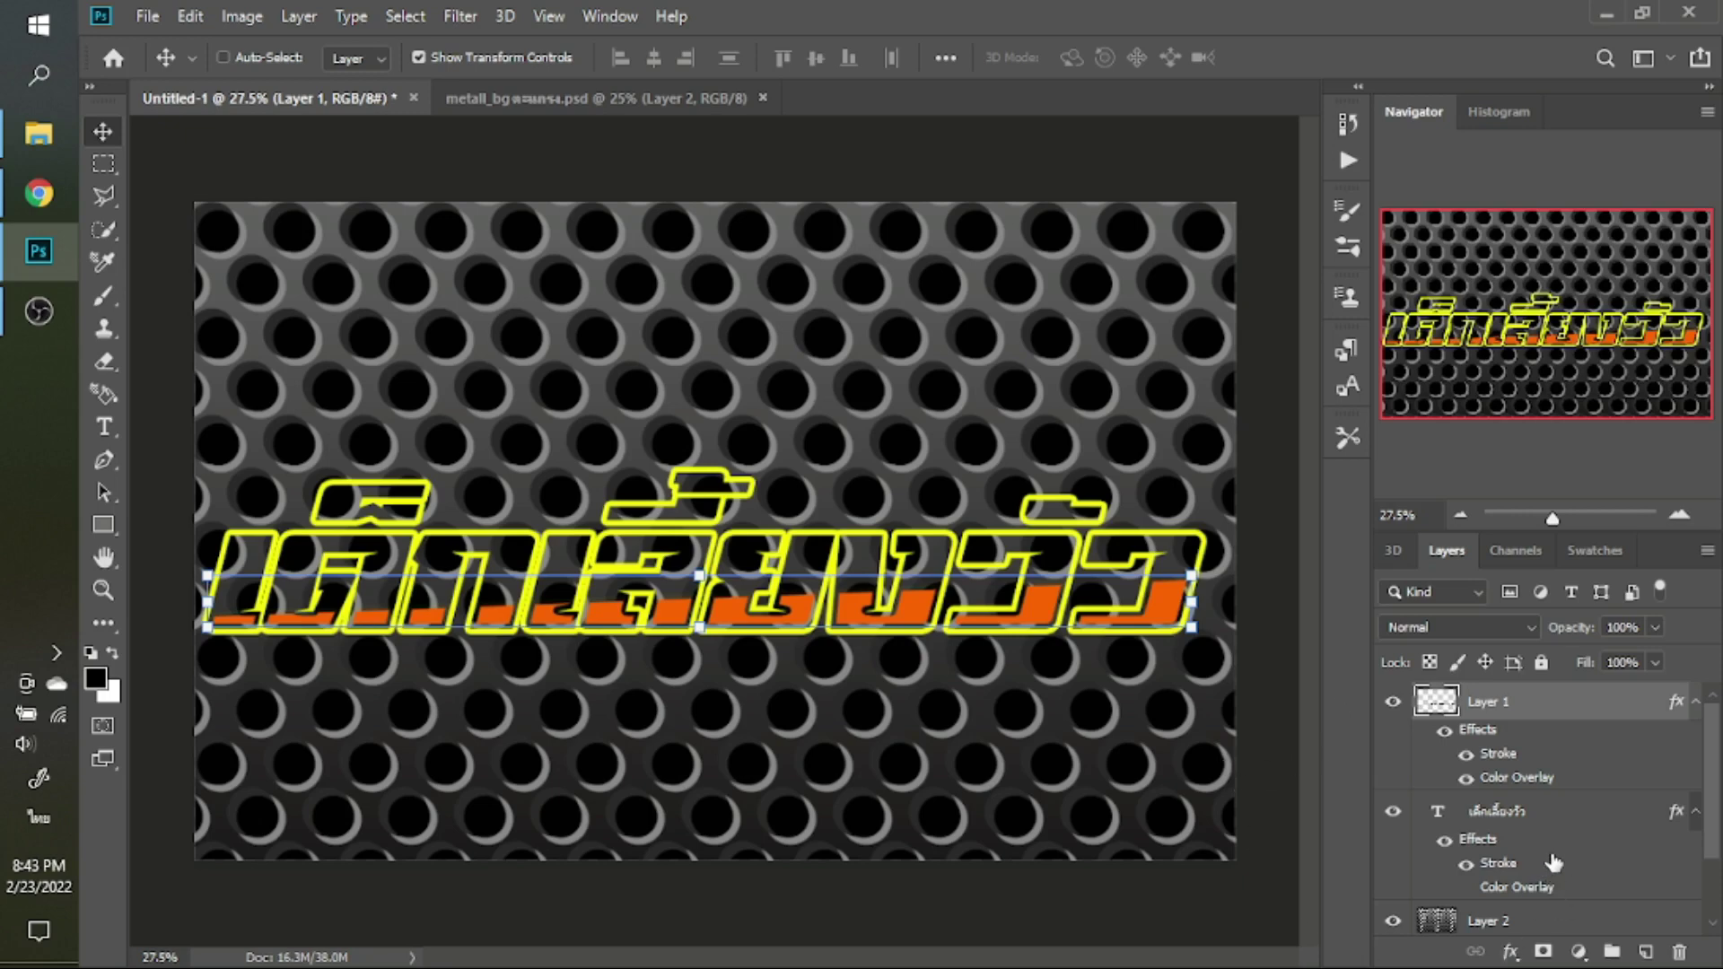
# Put the Thai text layer into Group 1 and add an outside Stroke to the group
pyautogui.scroll(-2, 1544, 866)
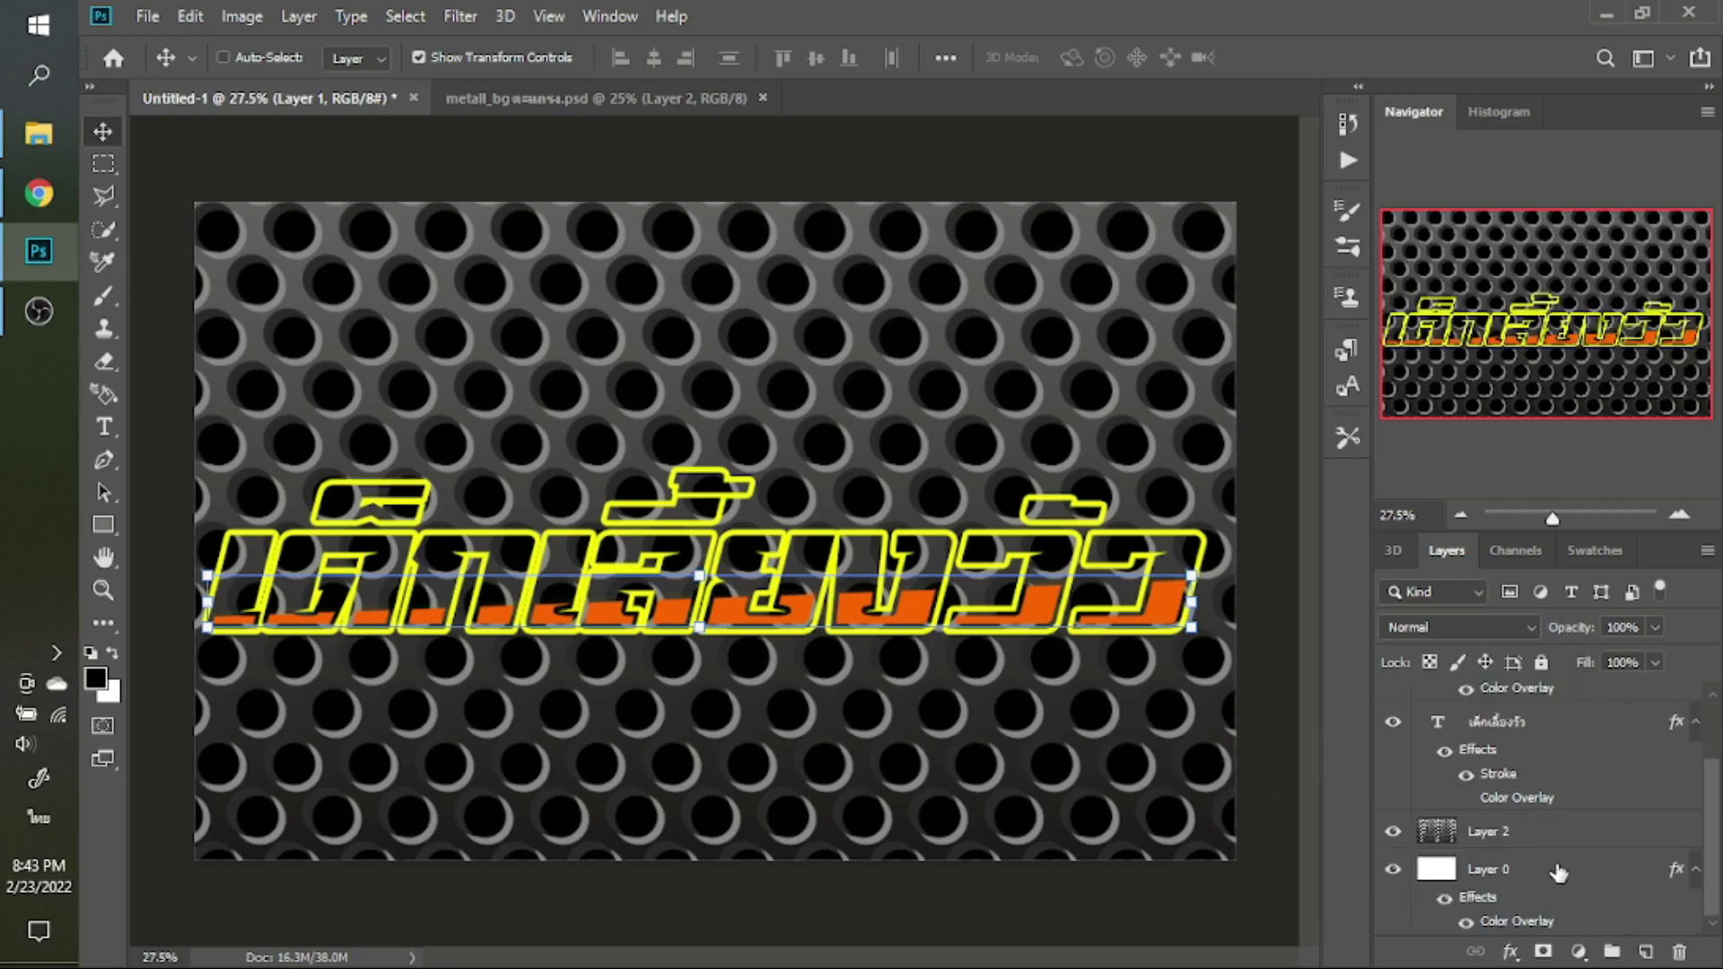
pyautogui.click(1533, 735)
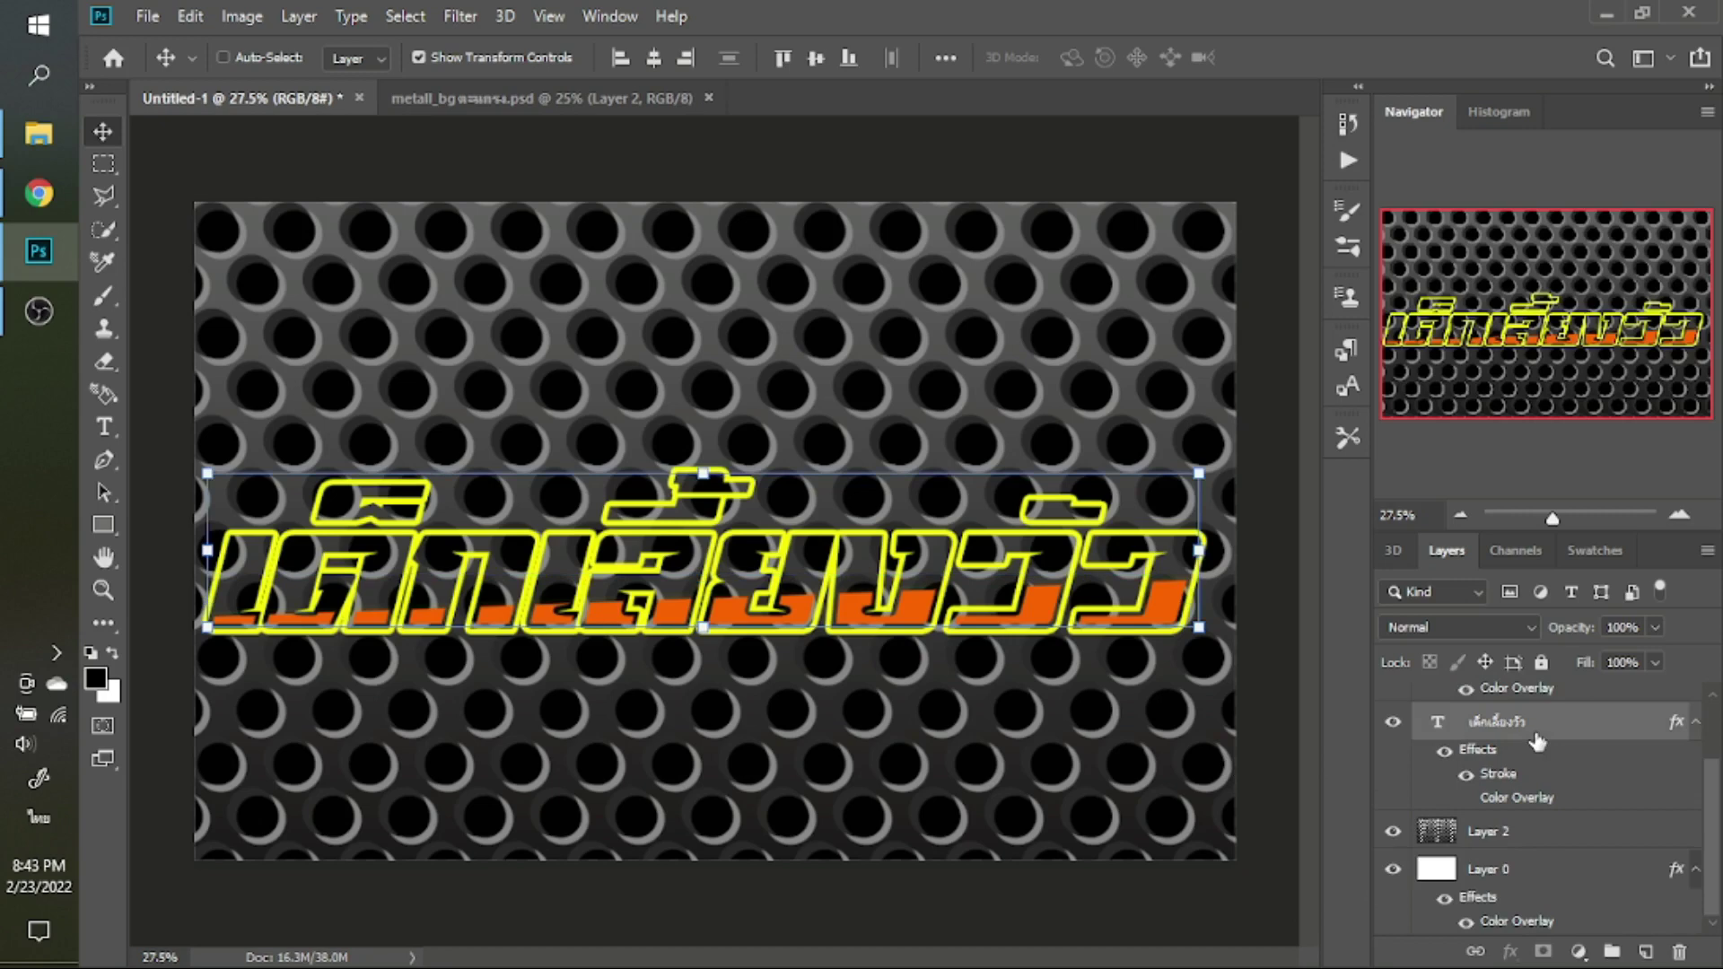
pyautogui.click(1616, 954)
pyautogui.click(1512, 952)
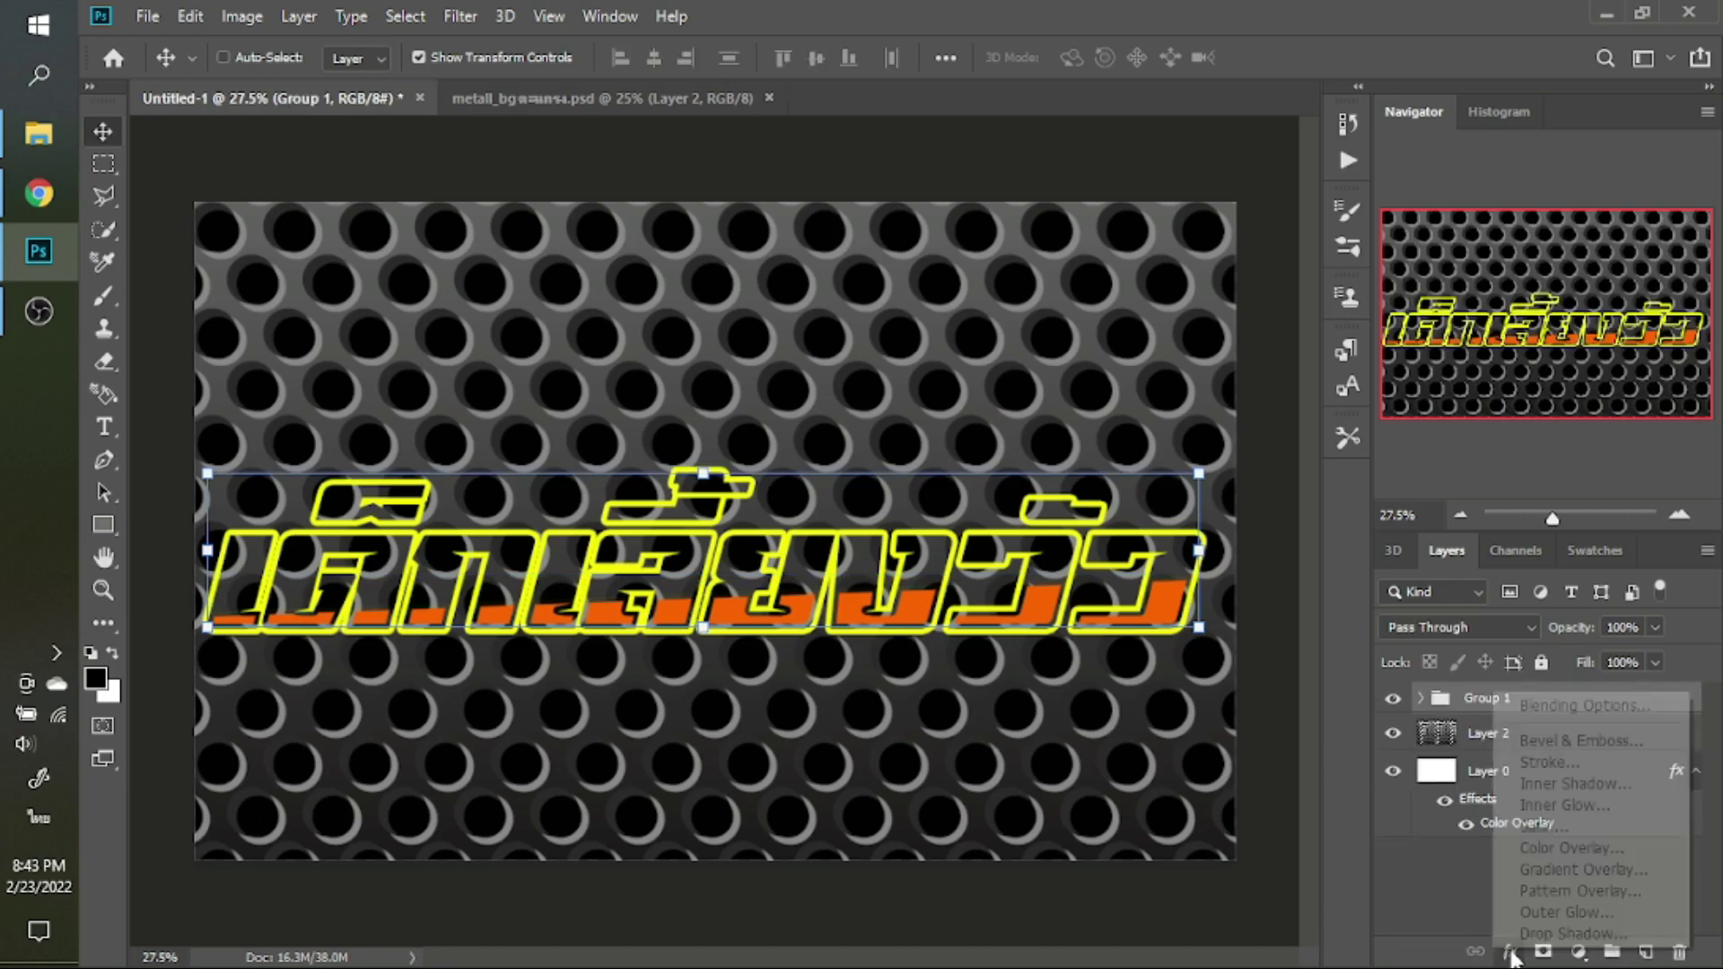
pyautogui.click(1560, 761)
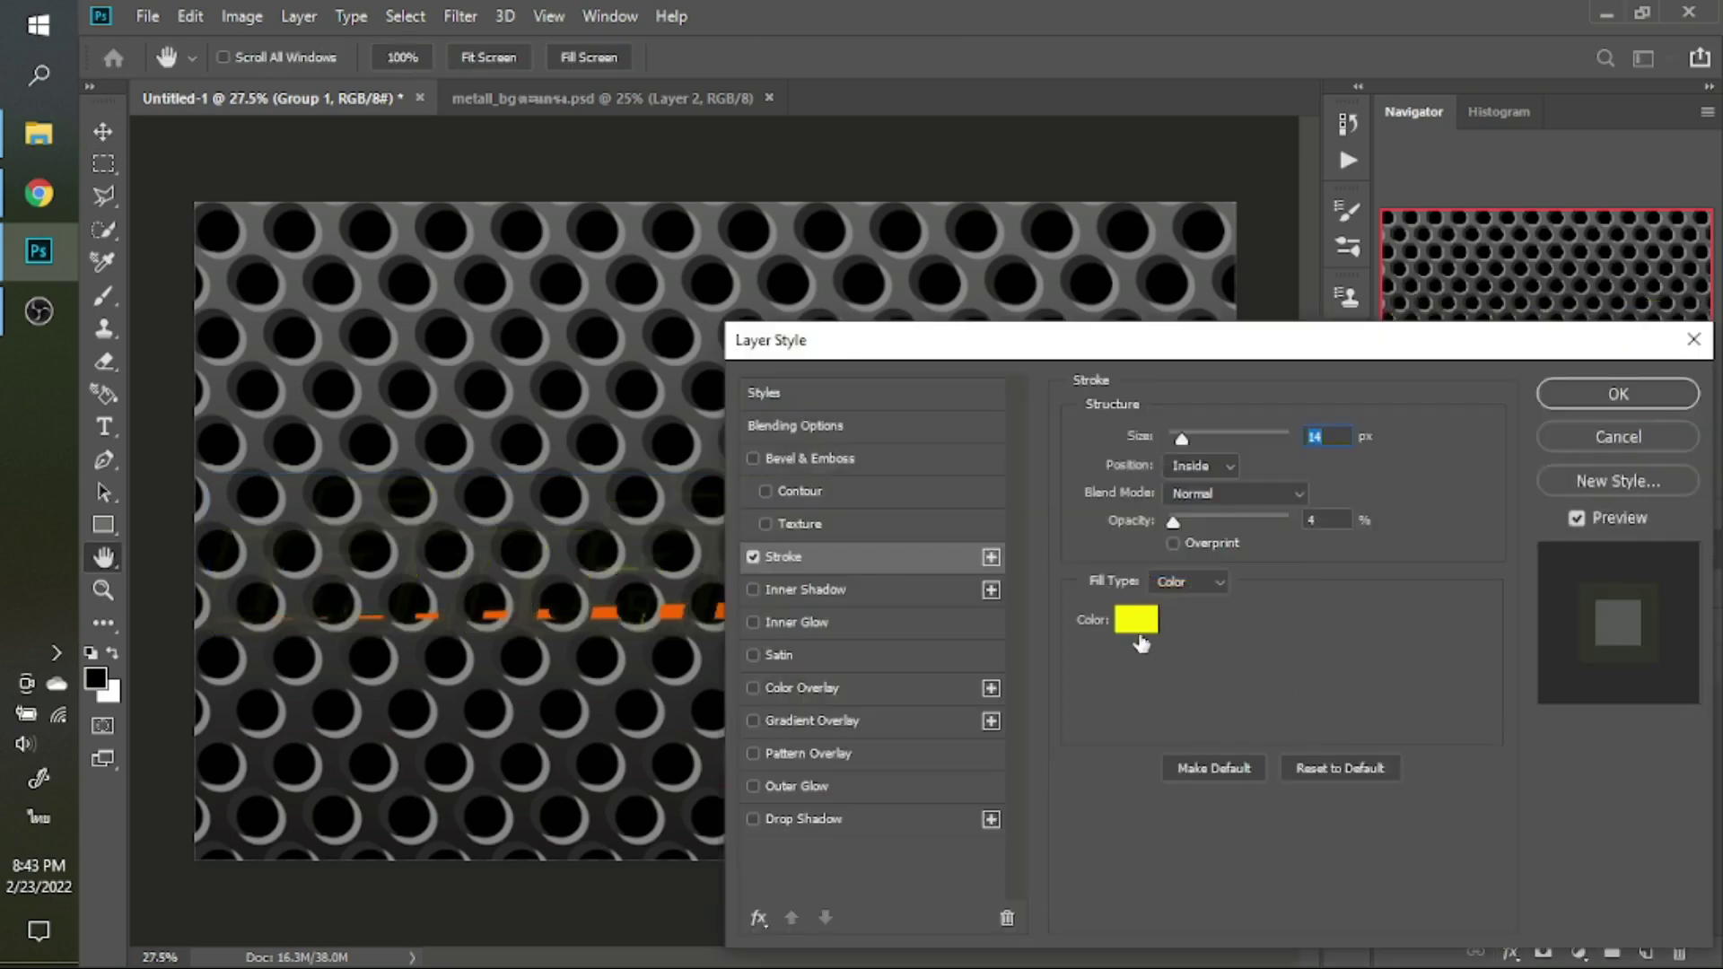
pyautogui.click(1231, 465)
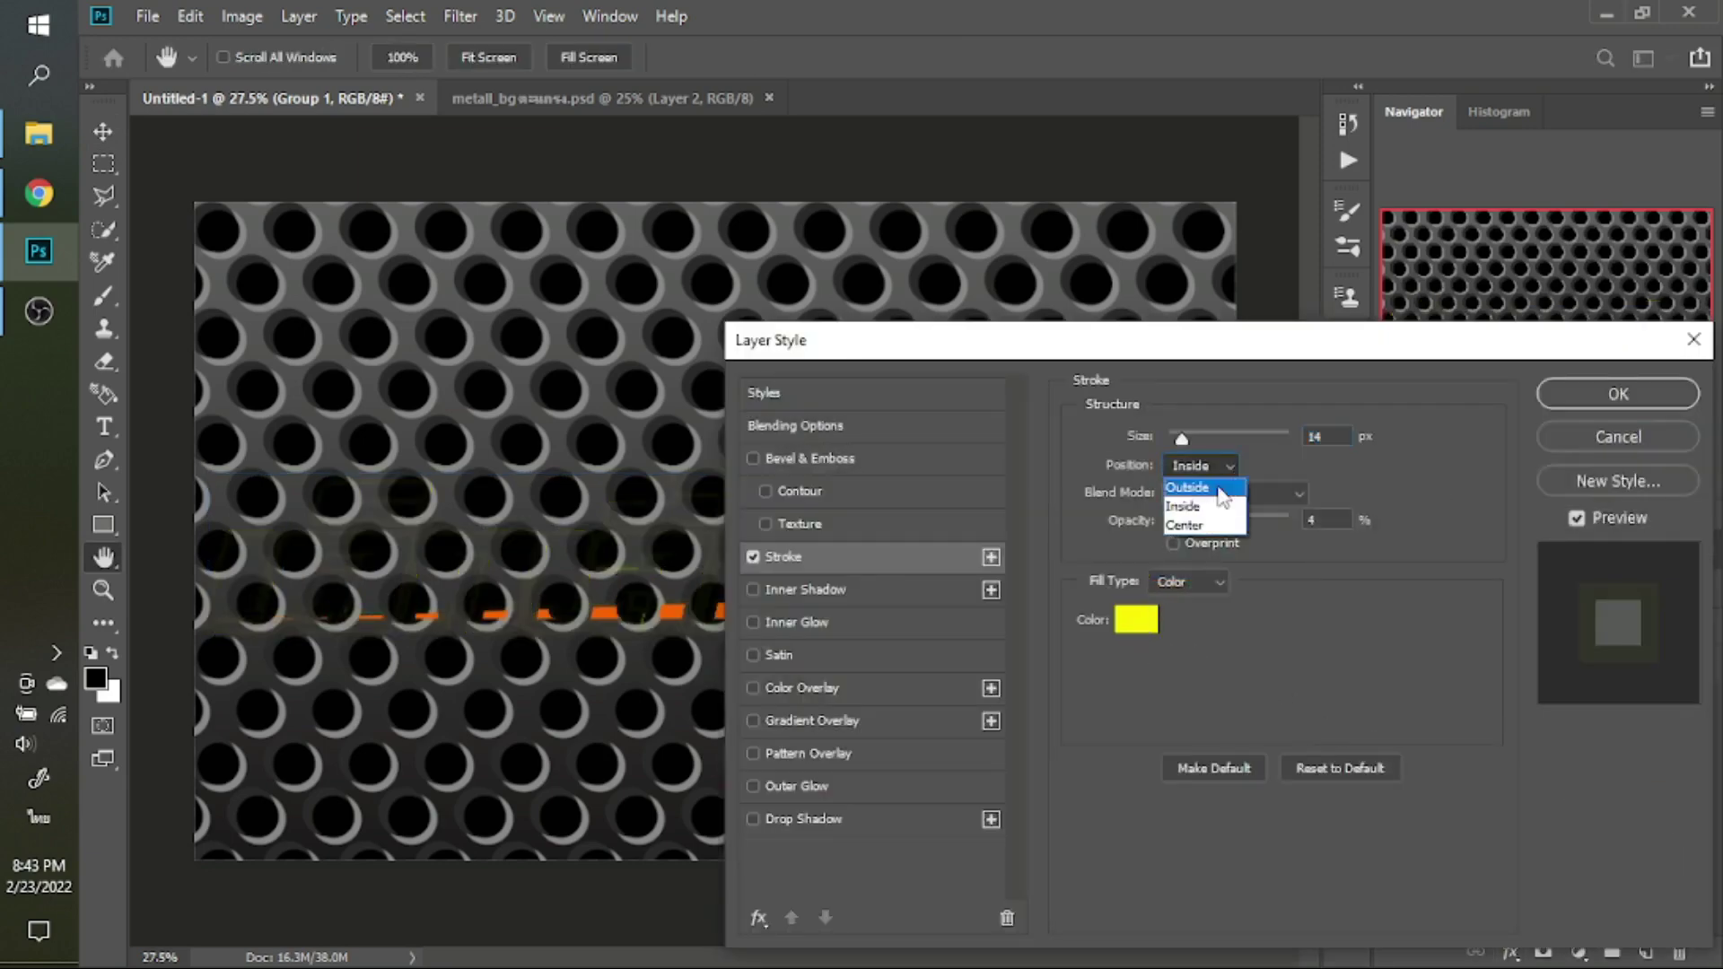
pyautogui.click(1214, 483)
# Make the group stroke near-white at full opacity and 11 px wide
pyautogui.click(1136, 619)
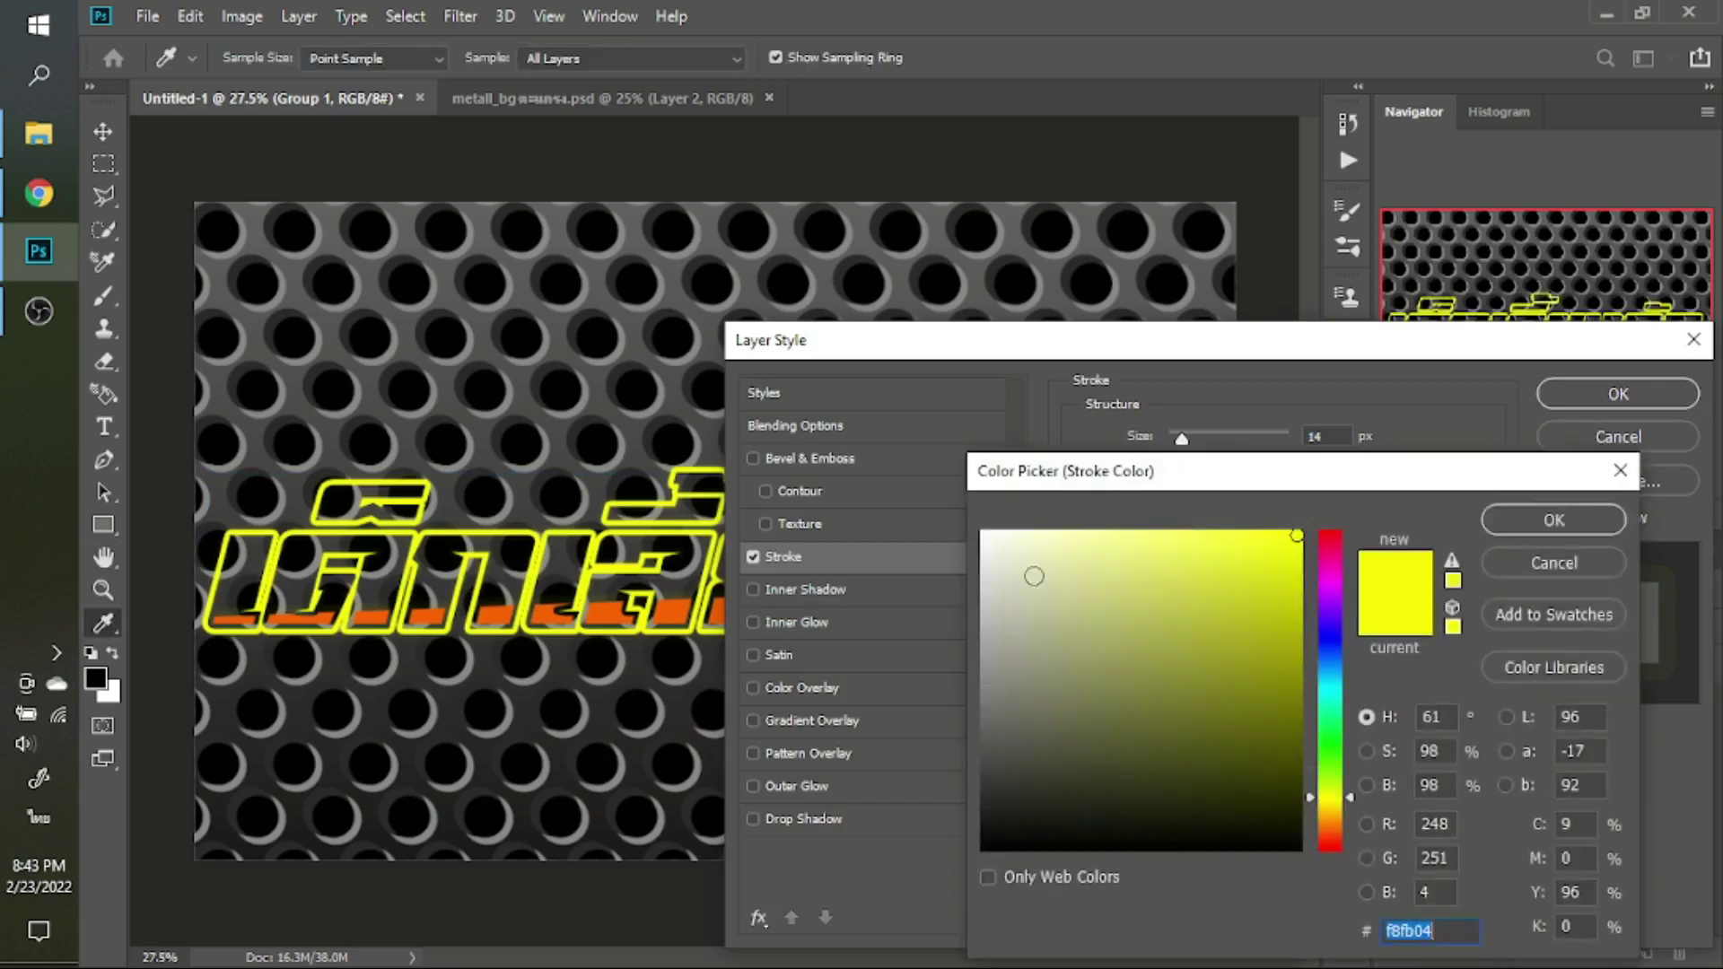
pyautogui.click(986, 531)
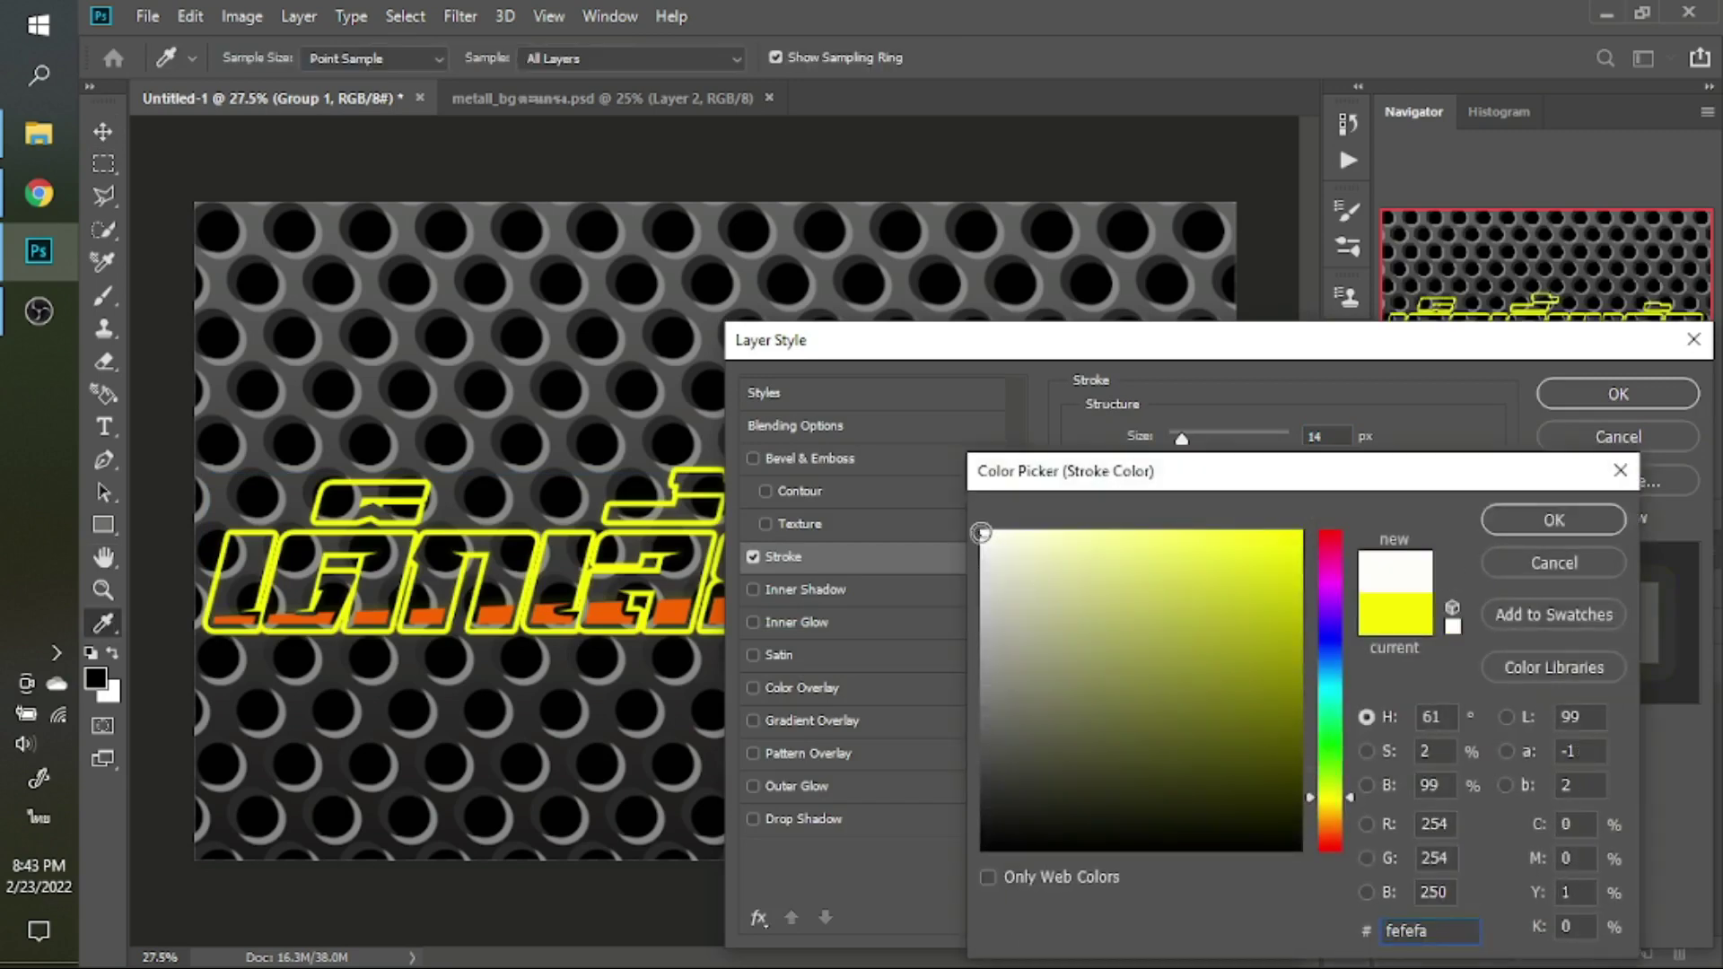
pyautogui.click(1515, 526)
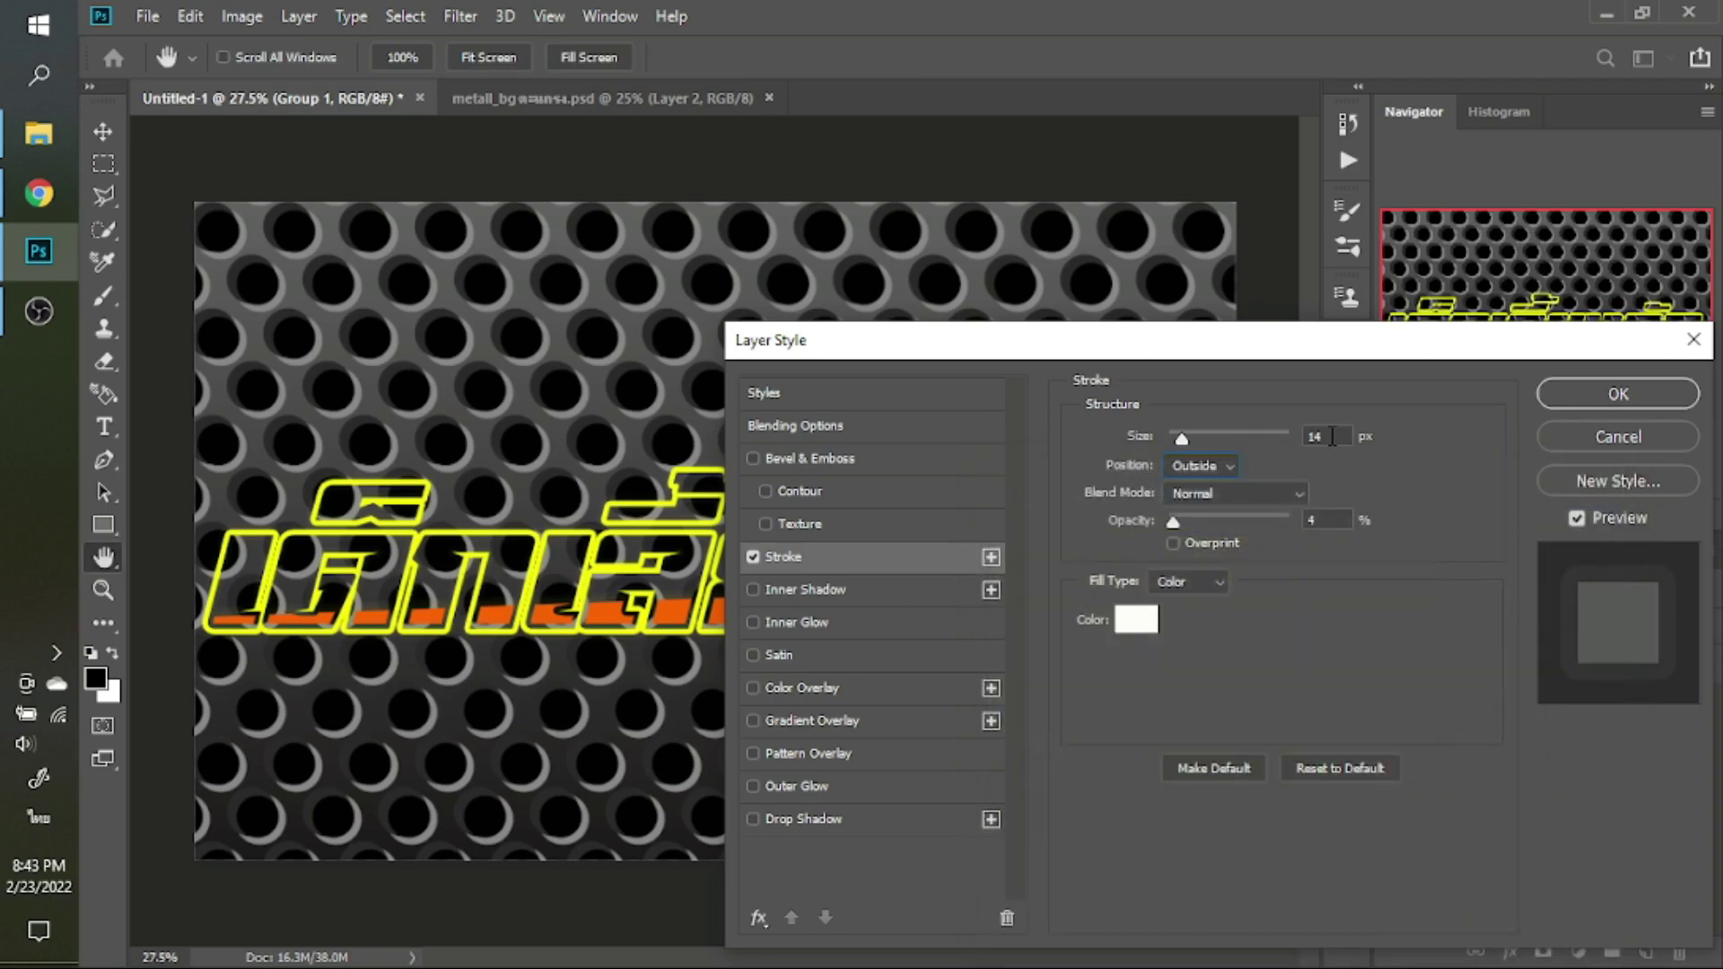
pyautogui.moveTo(1169, 525); pyautogui.dragTo(1301, 524)
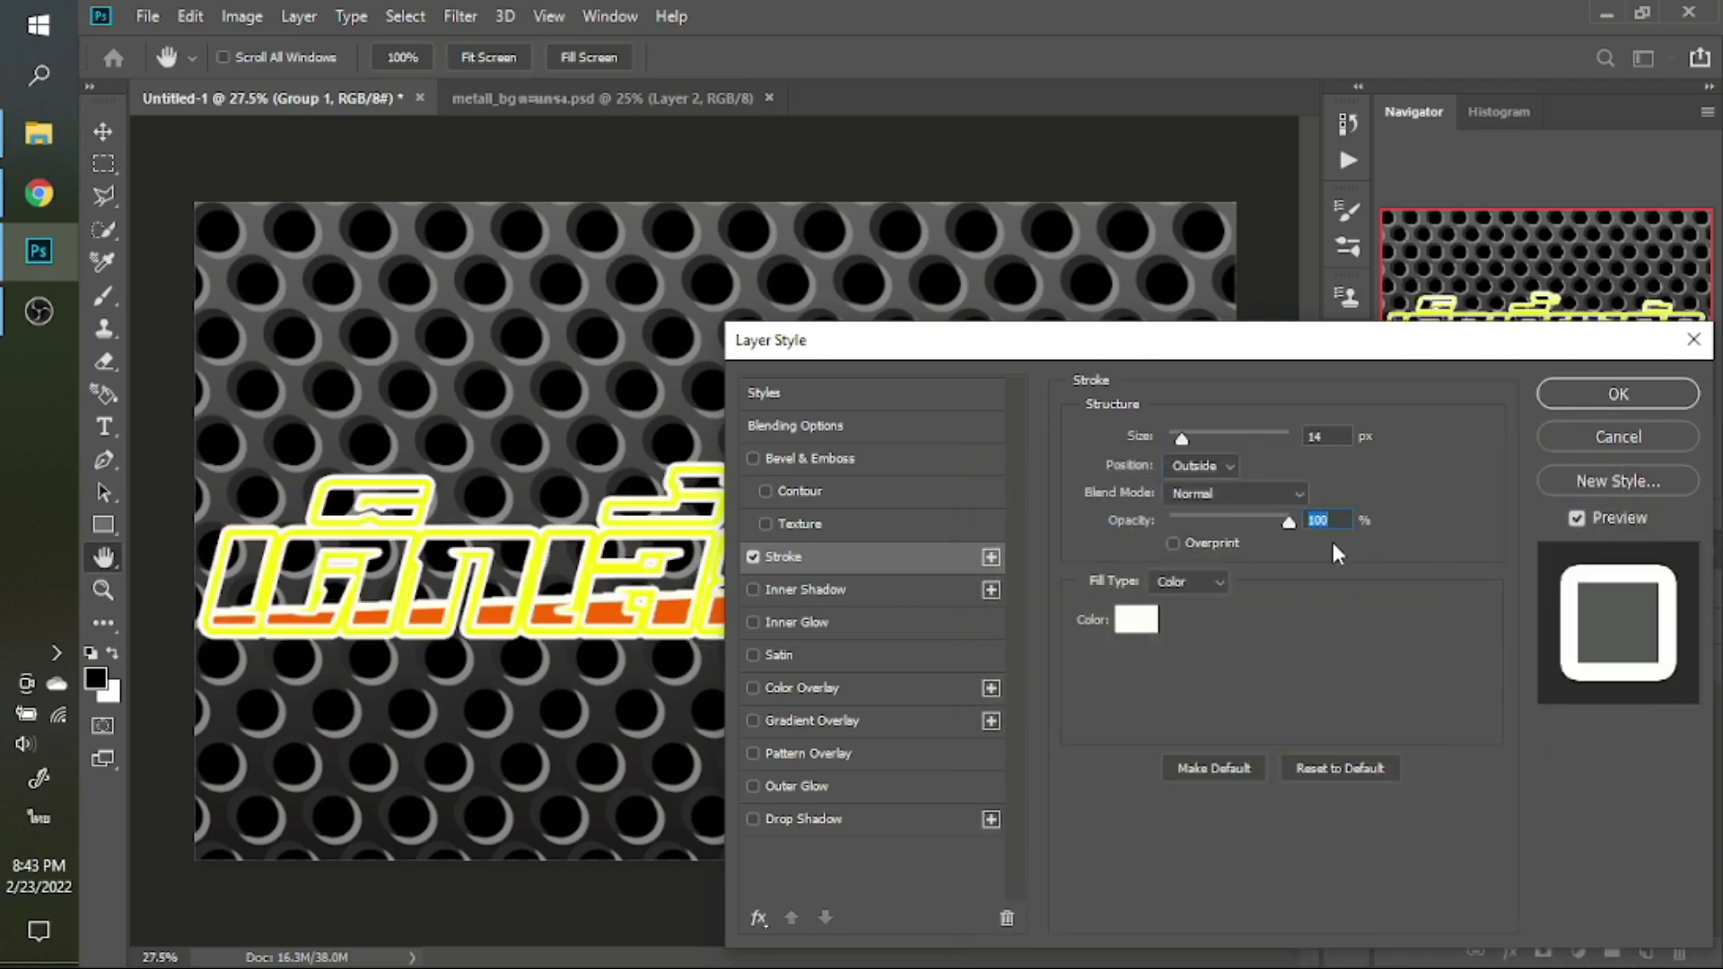
pyautogui.doubleClick(1316, 436)
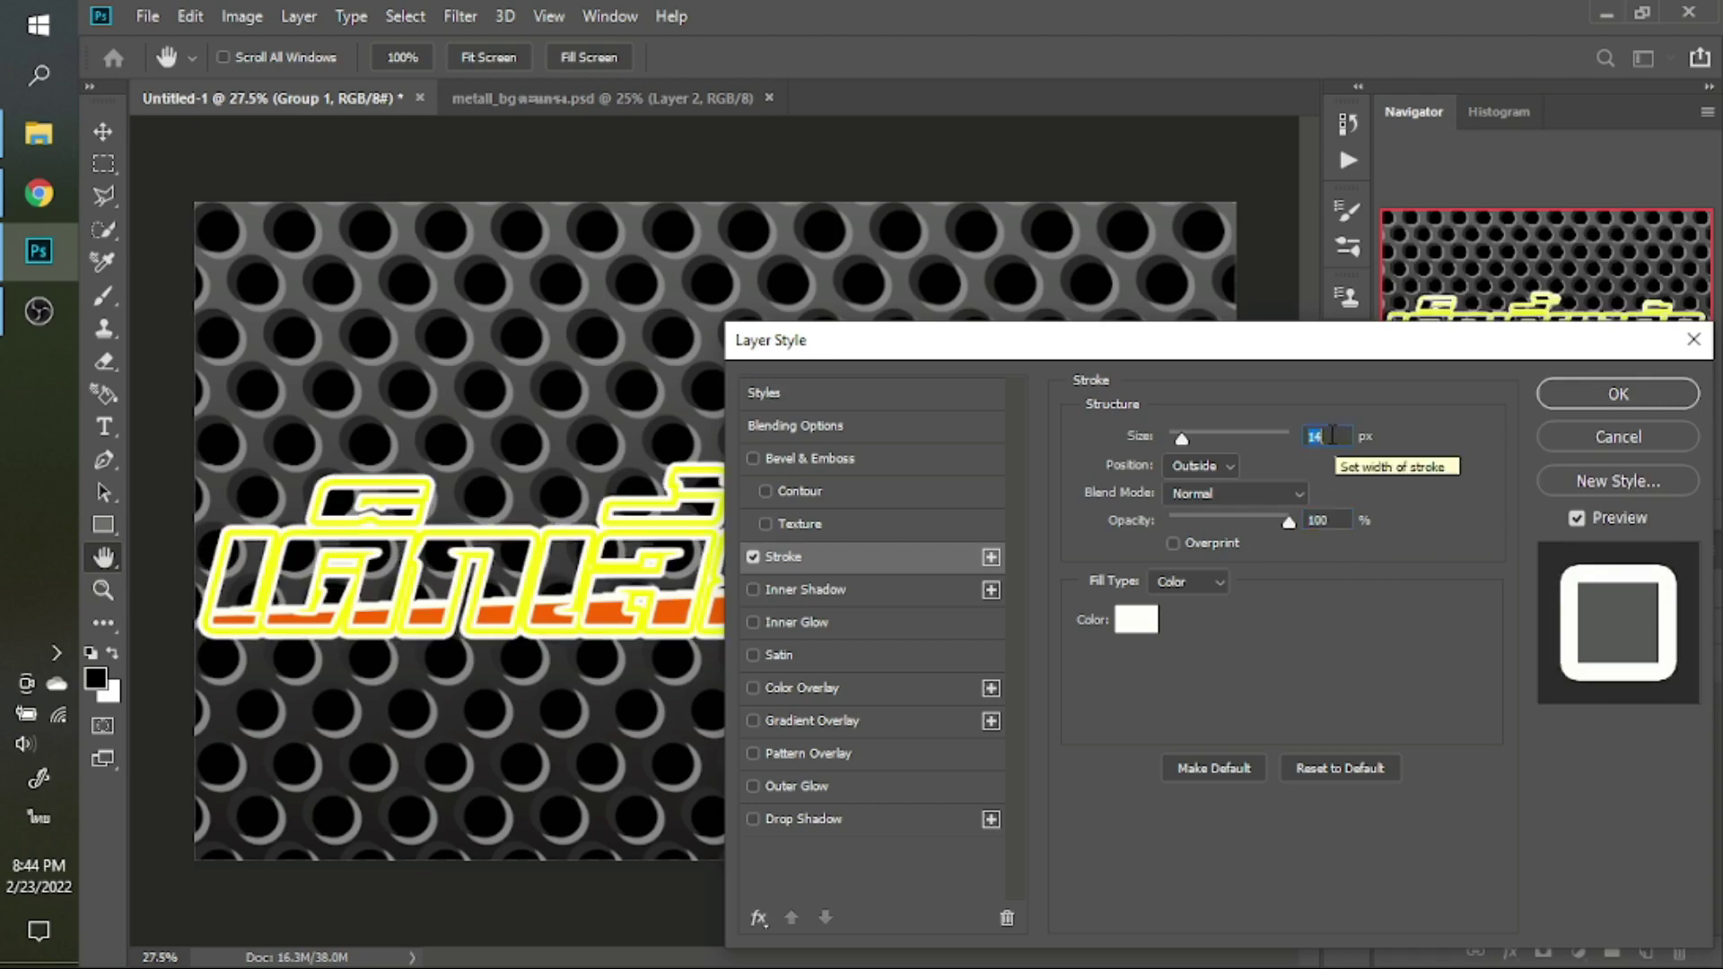
pyautogui.press('Down')
pyautogui.press('Down')
pyautogui.press('Down')
# Change the group stroke to near-black with a 16 px width
pyautogui.click(1137, 621)
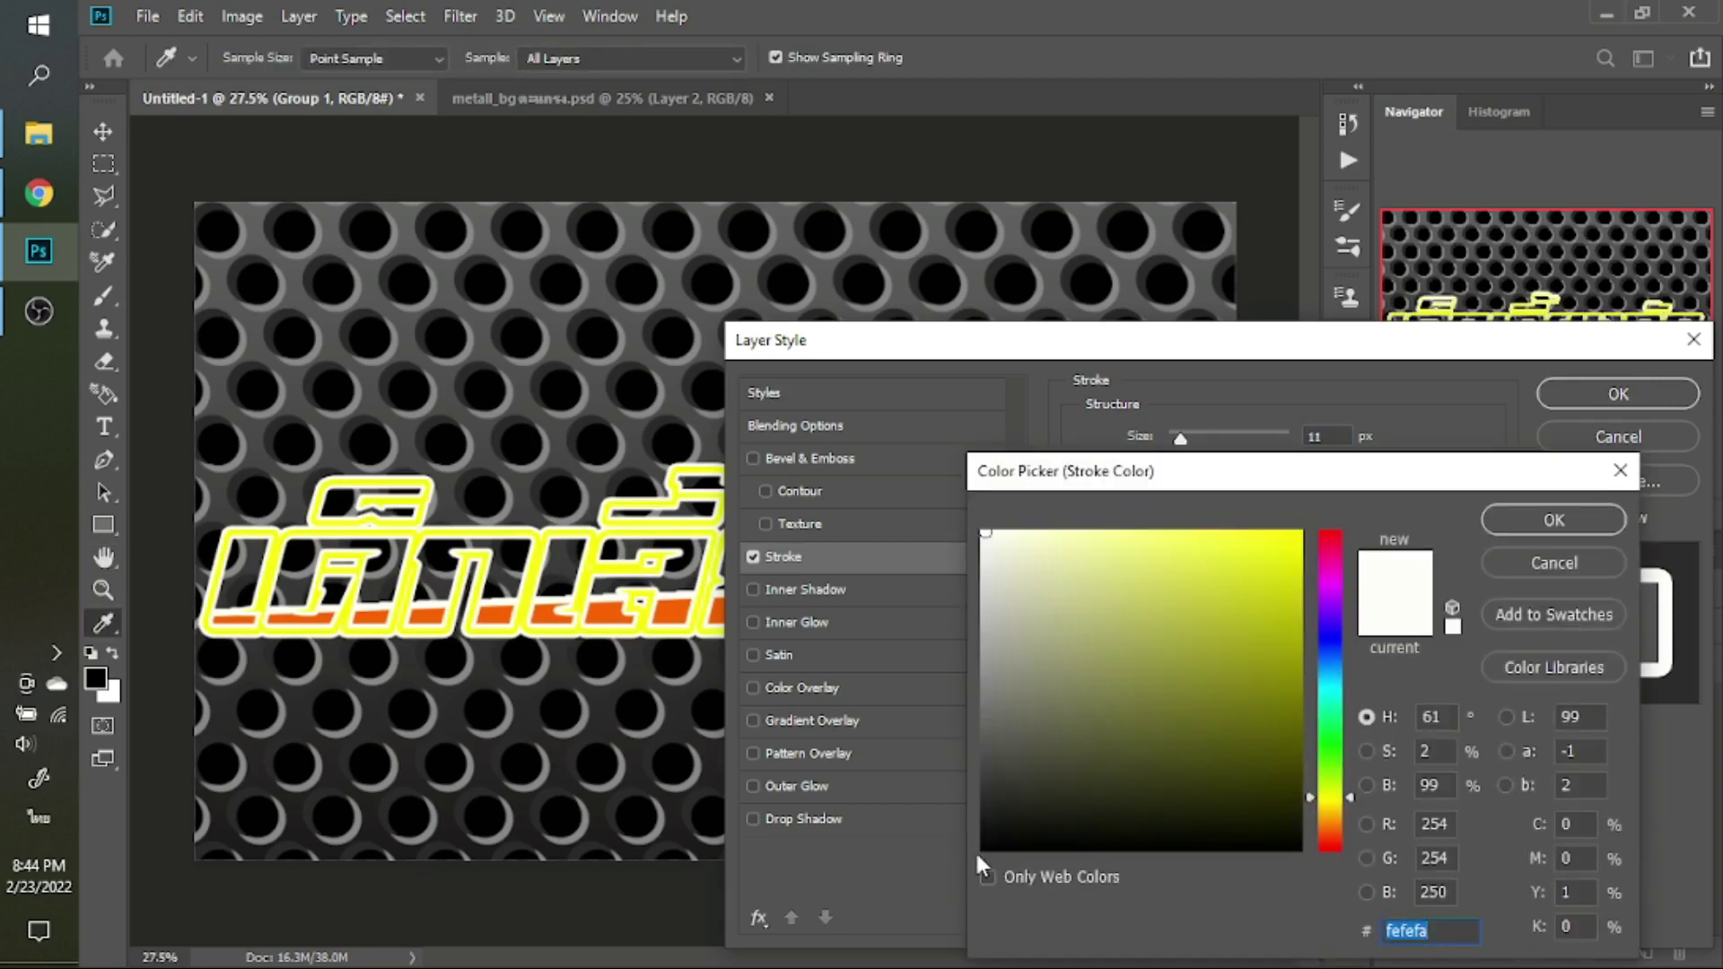
pyautogui.click(981, 848)
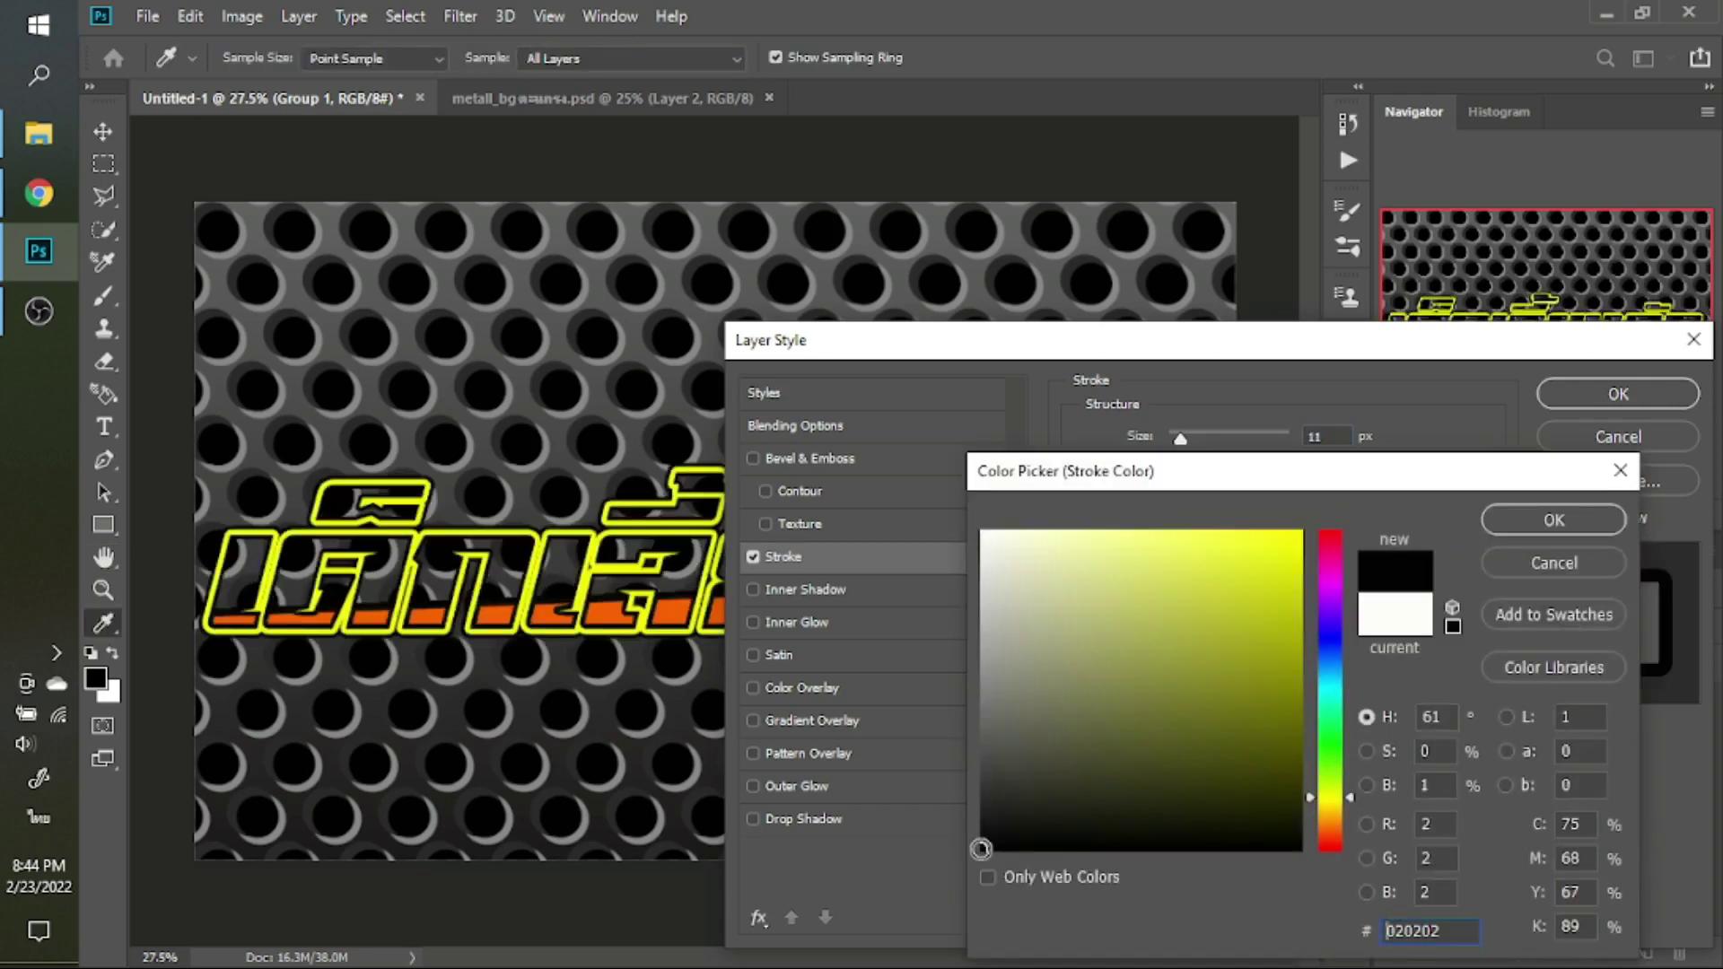
pyautogui.click(1531, 520)
pyautogui.click(1334, 436)
pyautogui.press('Up')
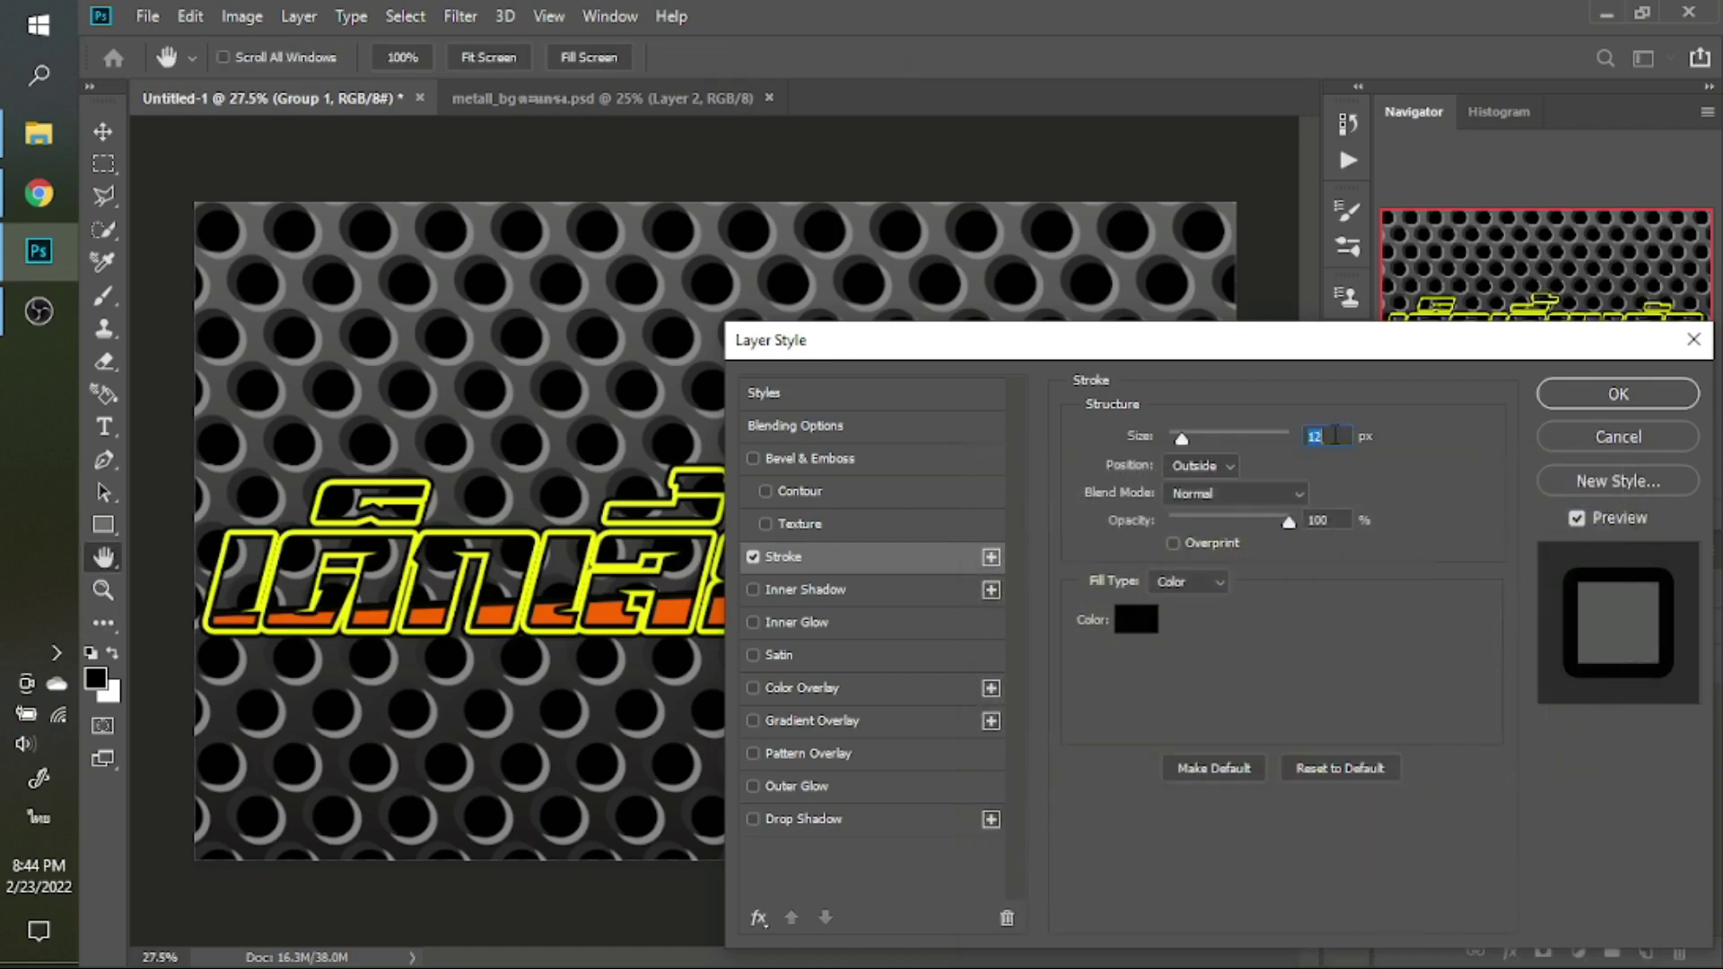
pyautogui.press('Up')
pyautogui.press('Up')
pyautogui.press('Up')
pyautogui.press('Up')
pyautogui.press('Up')
pyautogui.press('Up')
pyautogui.press('Down')
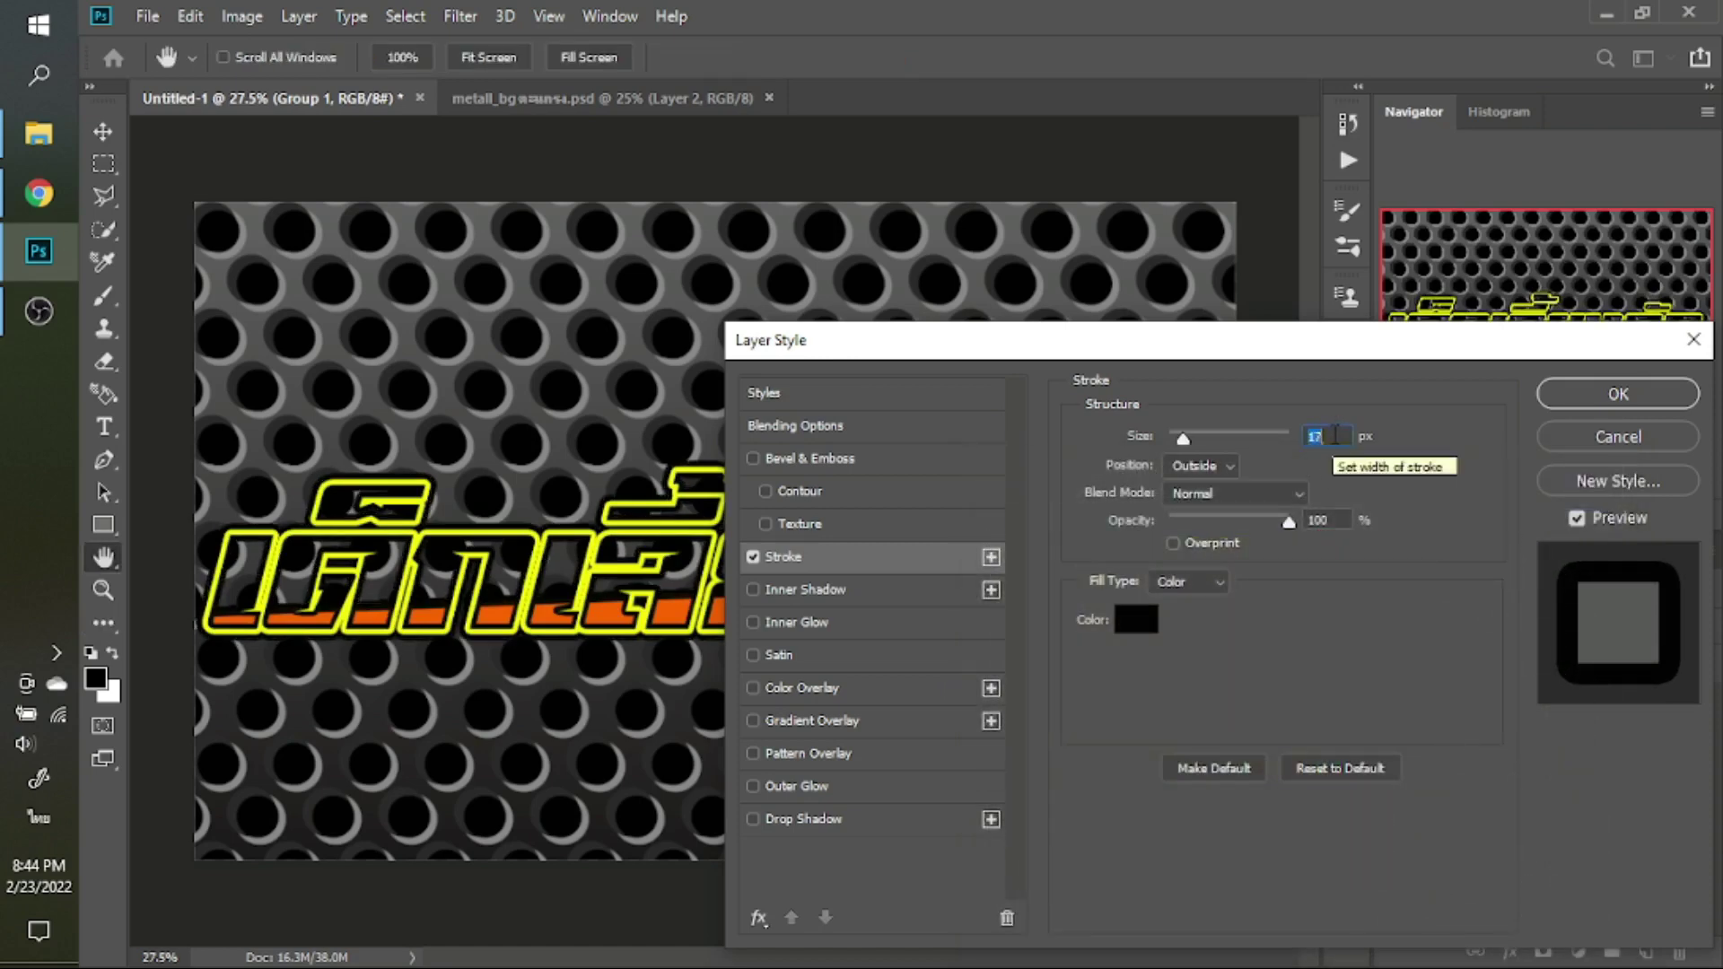
pyautogui.press('Down')
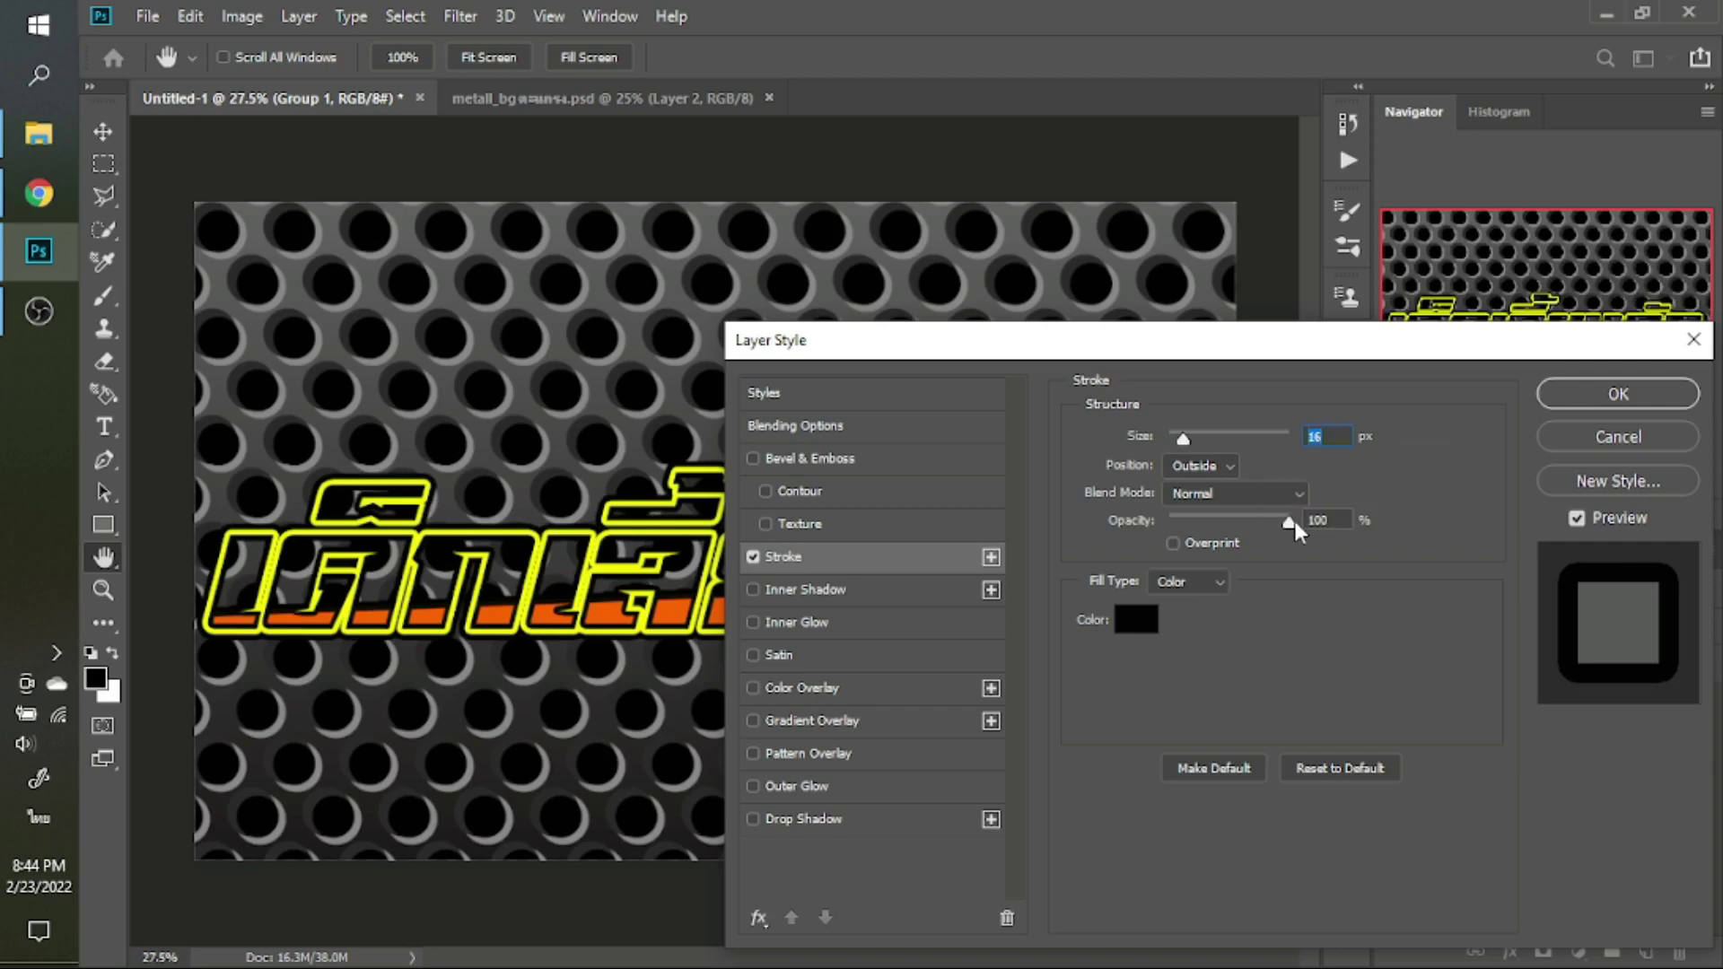
# Fade the black stroke to 0 opacity, uncheck Stroke, and confirm the layer style
pyautogui.moveTo(1289, 522)
pyautogui.mouseDown()
pyautogui.moveTo(1135, 528)
pyautogui.moveTo(1365, 572)
pyautogui.mouseUp()
pyautogui.click(758, 557)
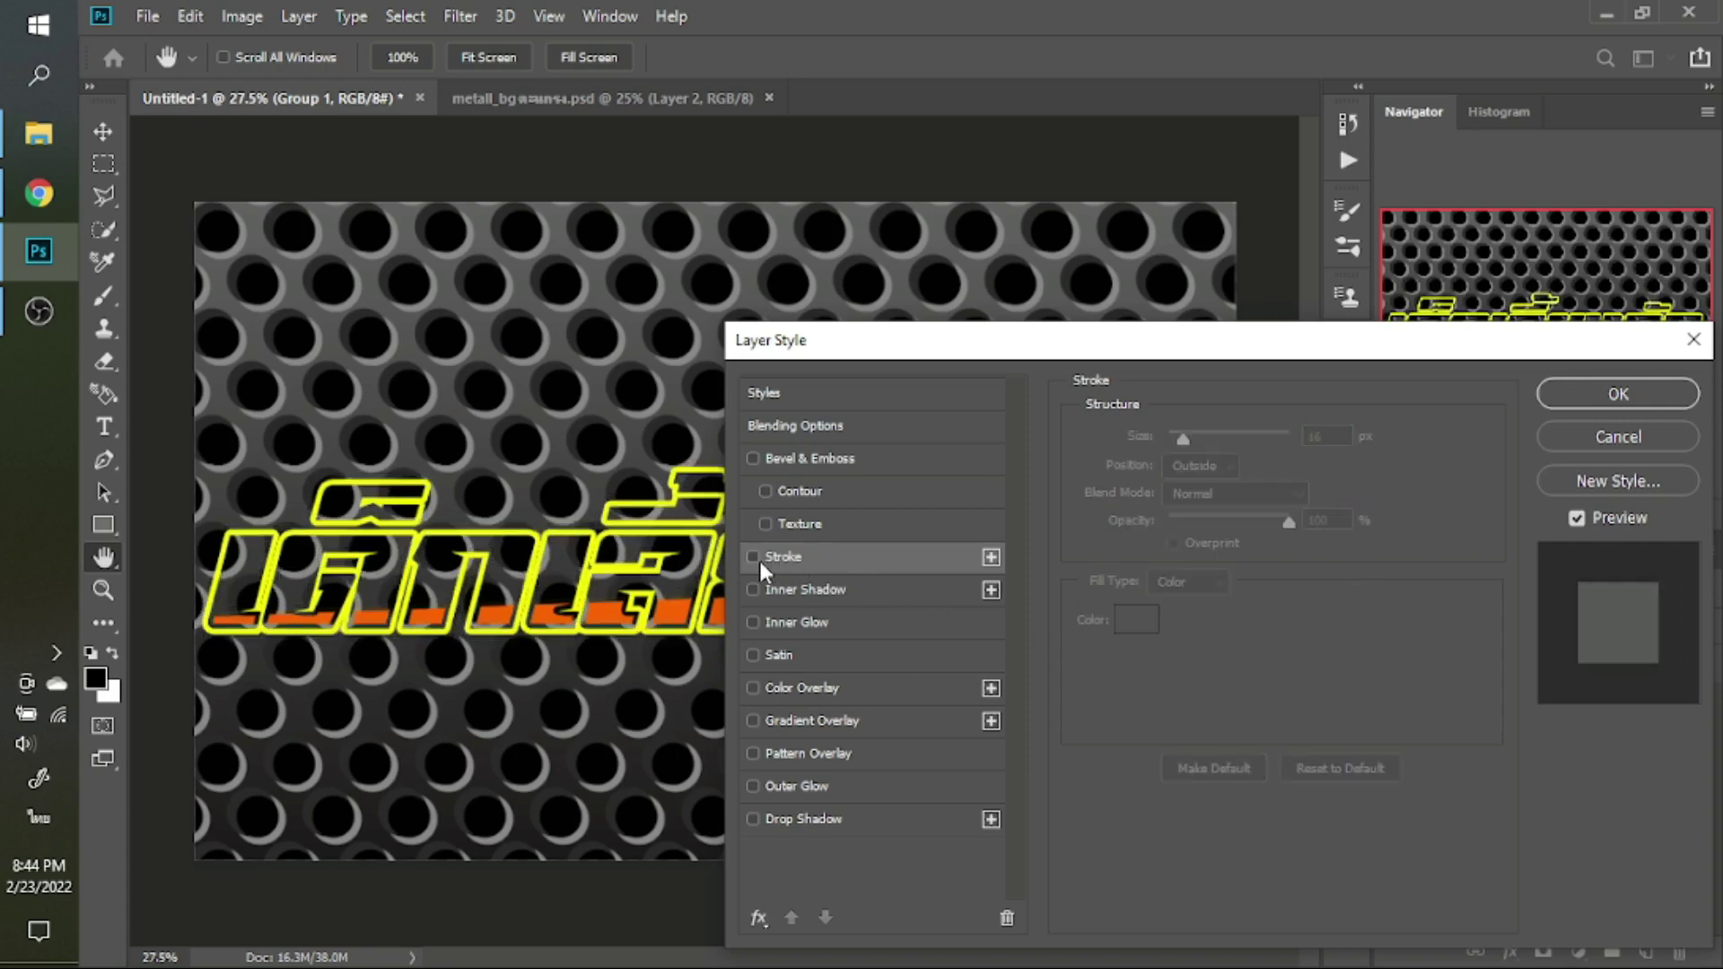
pyautogui.click(1588, 438)
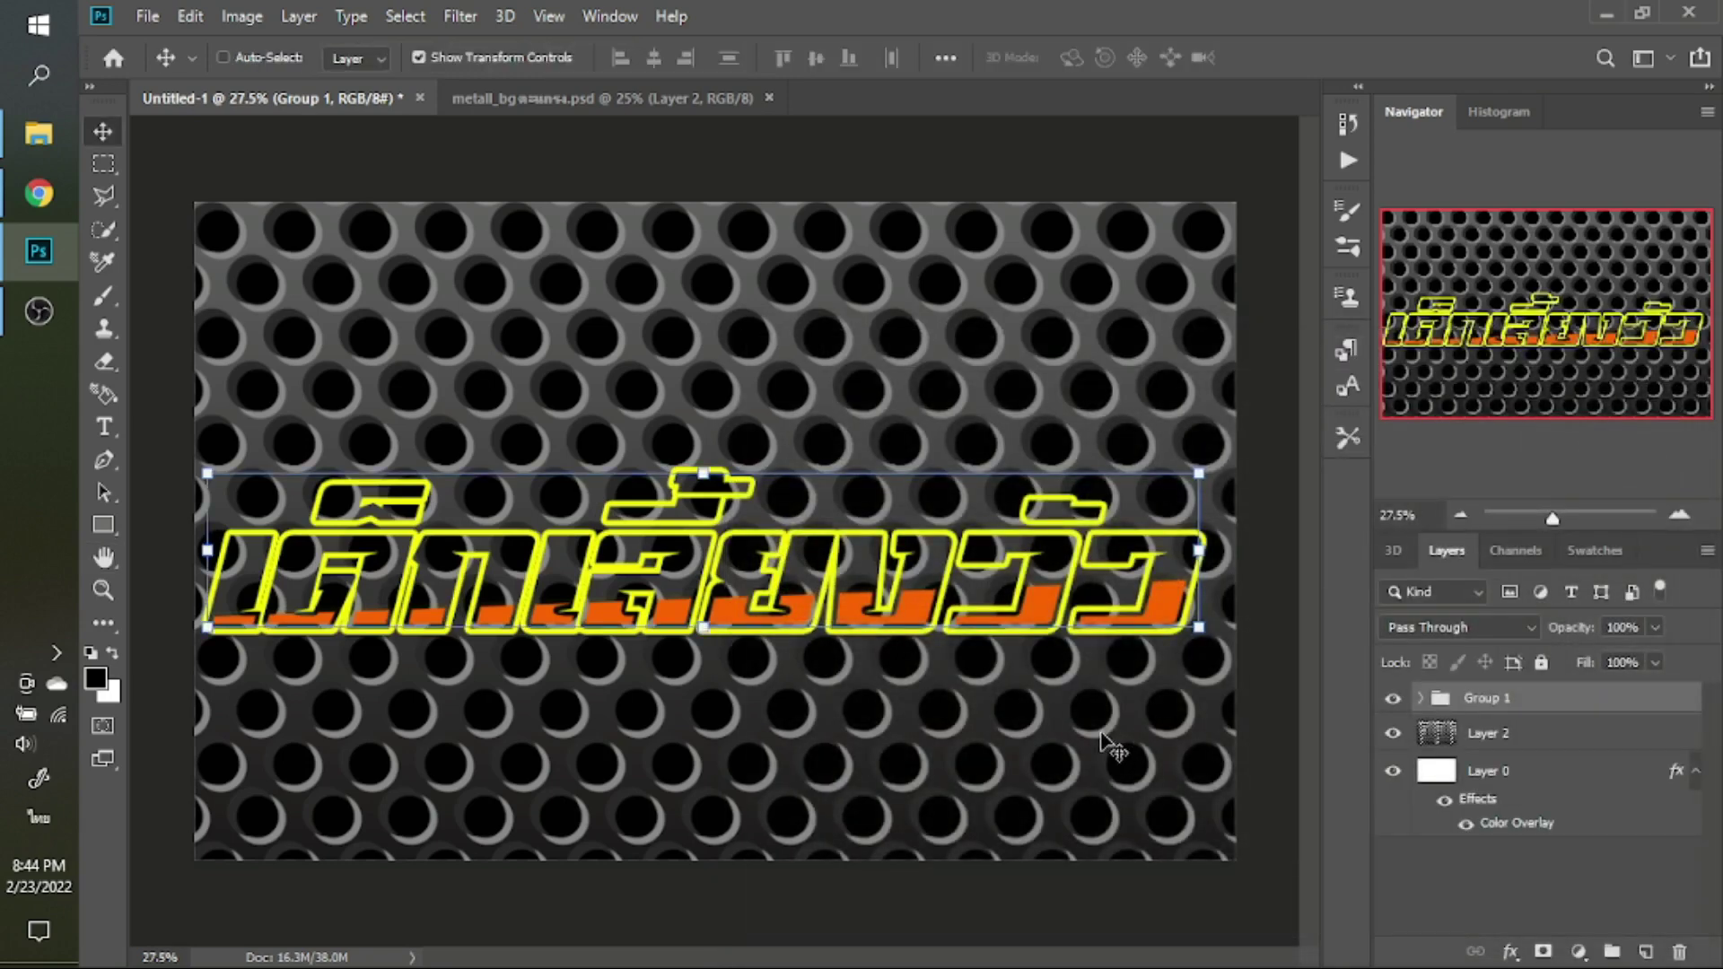
pyautogui.click(38, 134)
# Open the ดราฟ folder and drag the red-white-blue flag stripe PNG into Photoshop
pyautogui.press('BackSpace')
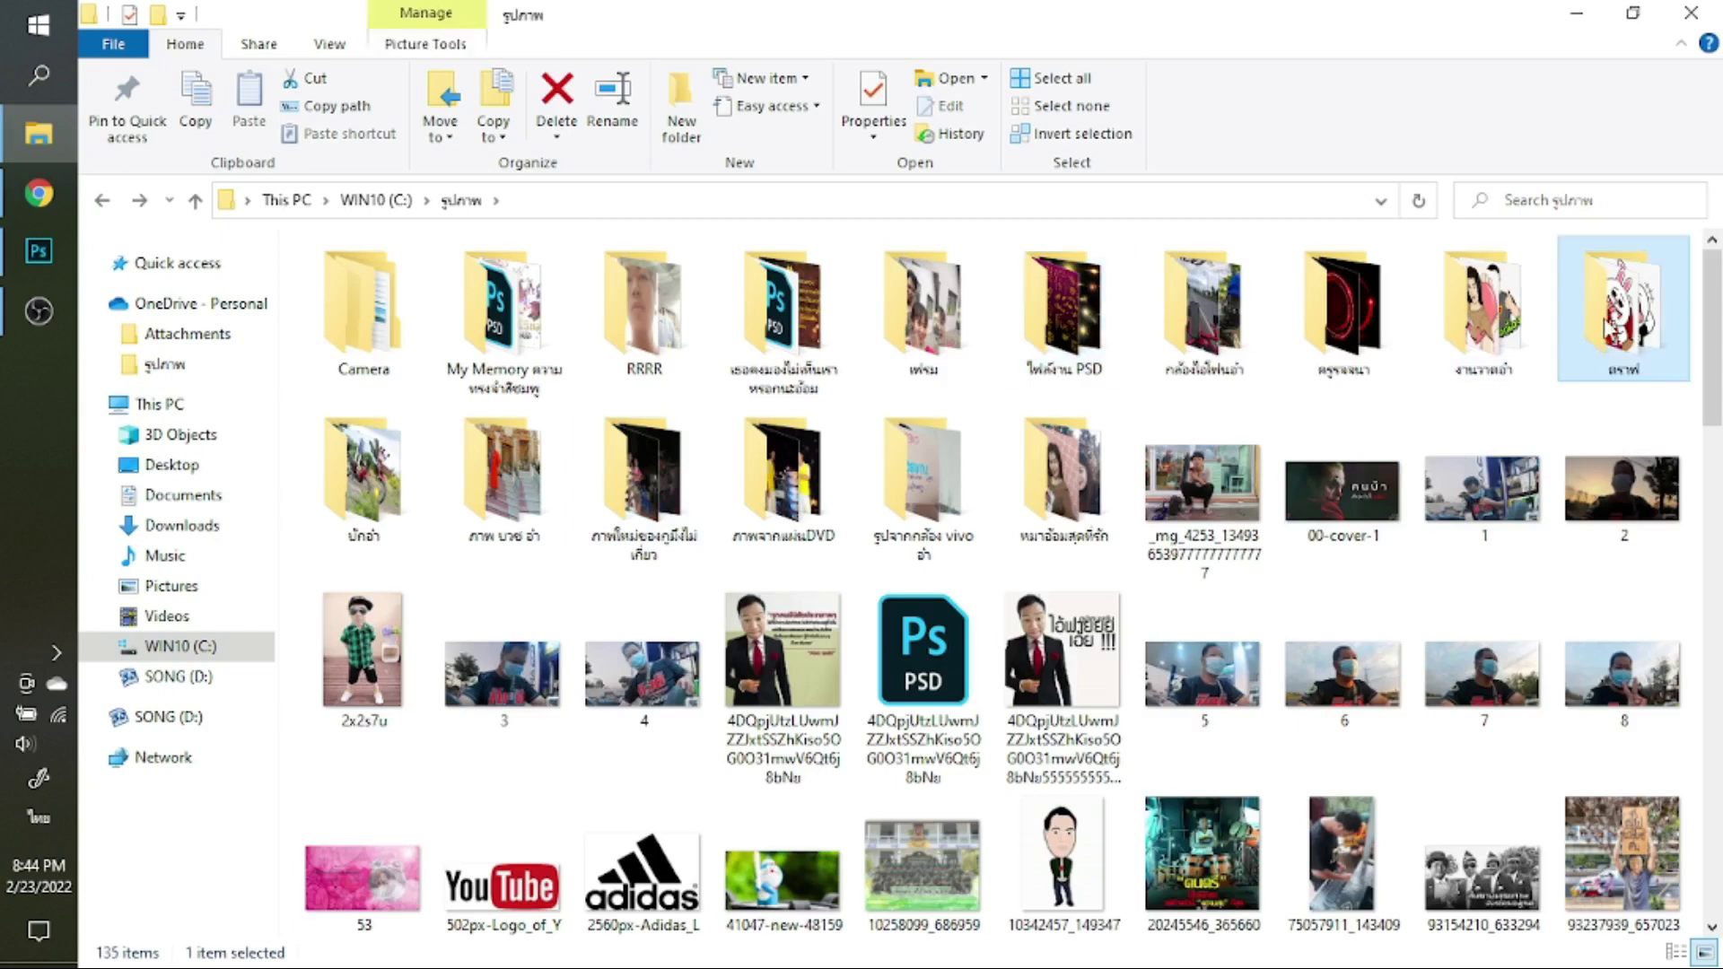
pyautogui.doubleClick(1622, 314)
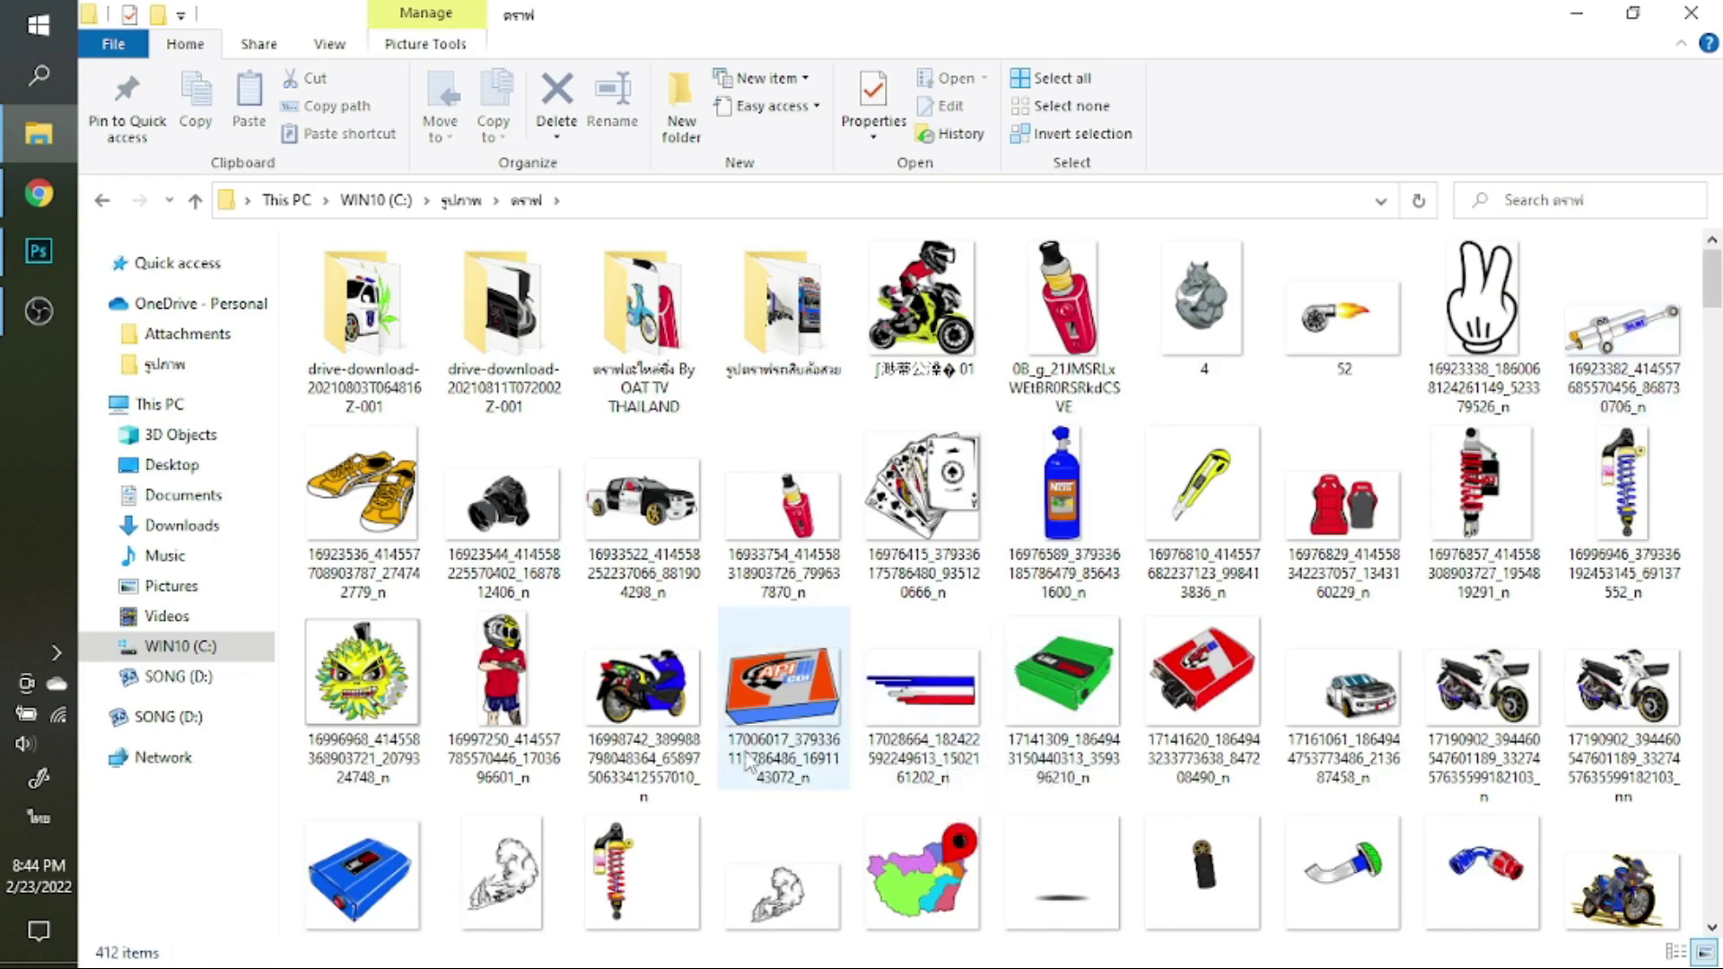
pyautogui.scroll(-5, 661, 790)
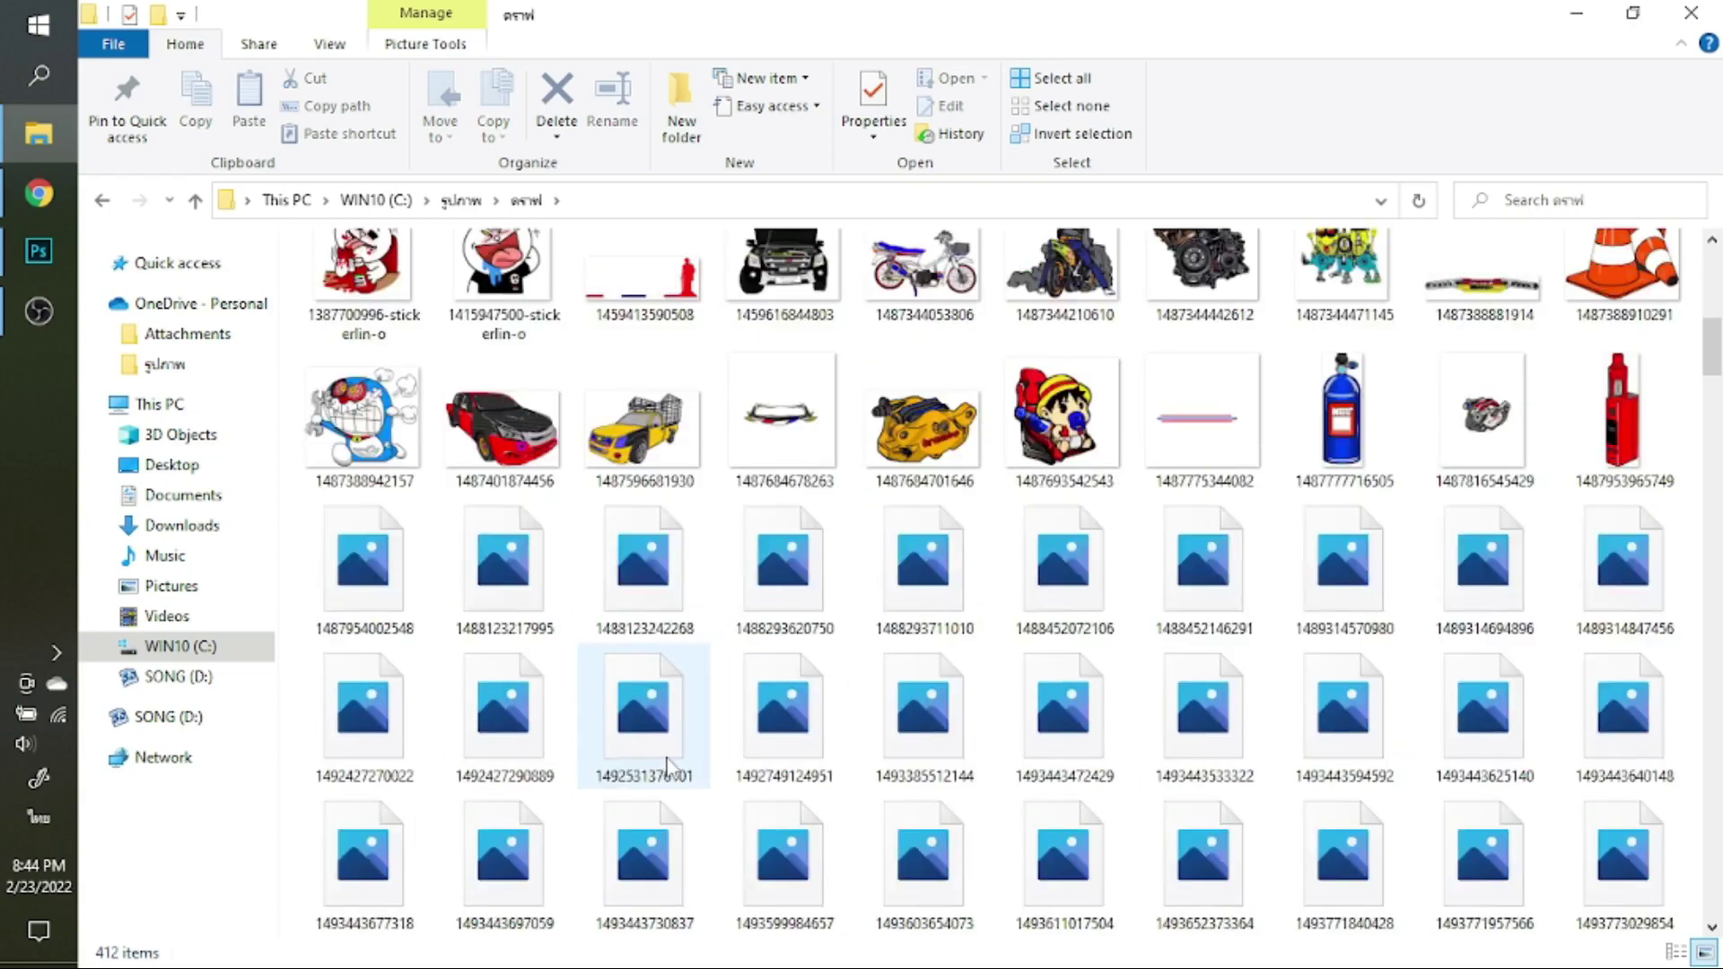
pyautogui.scroll(-3, 661, 793)
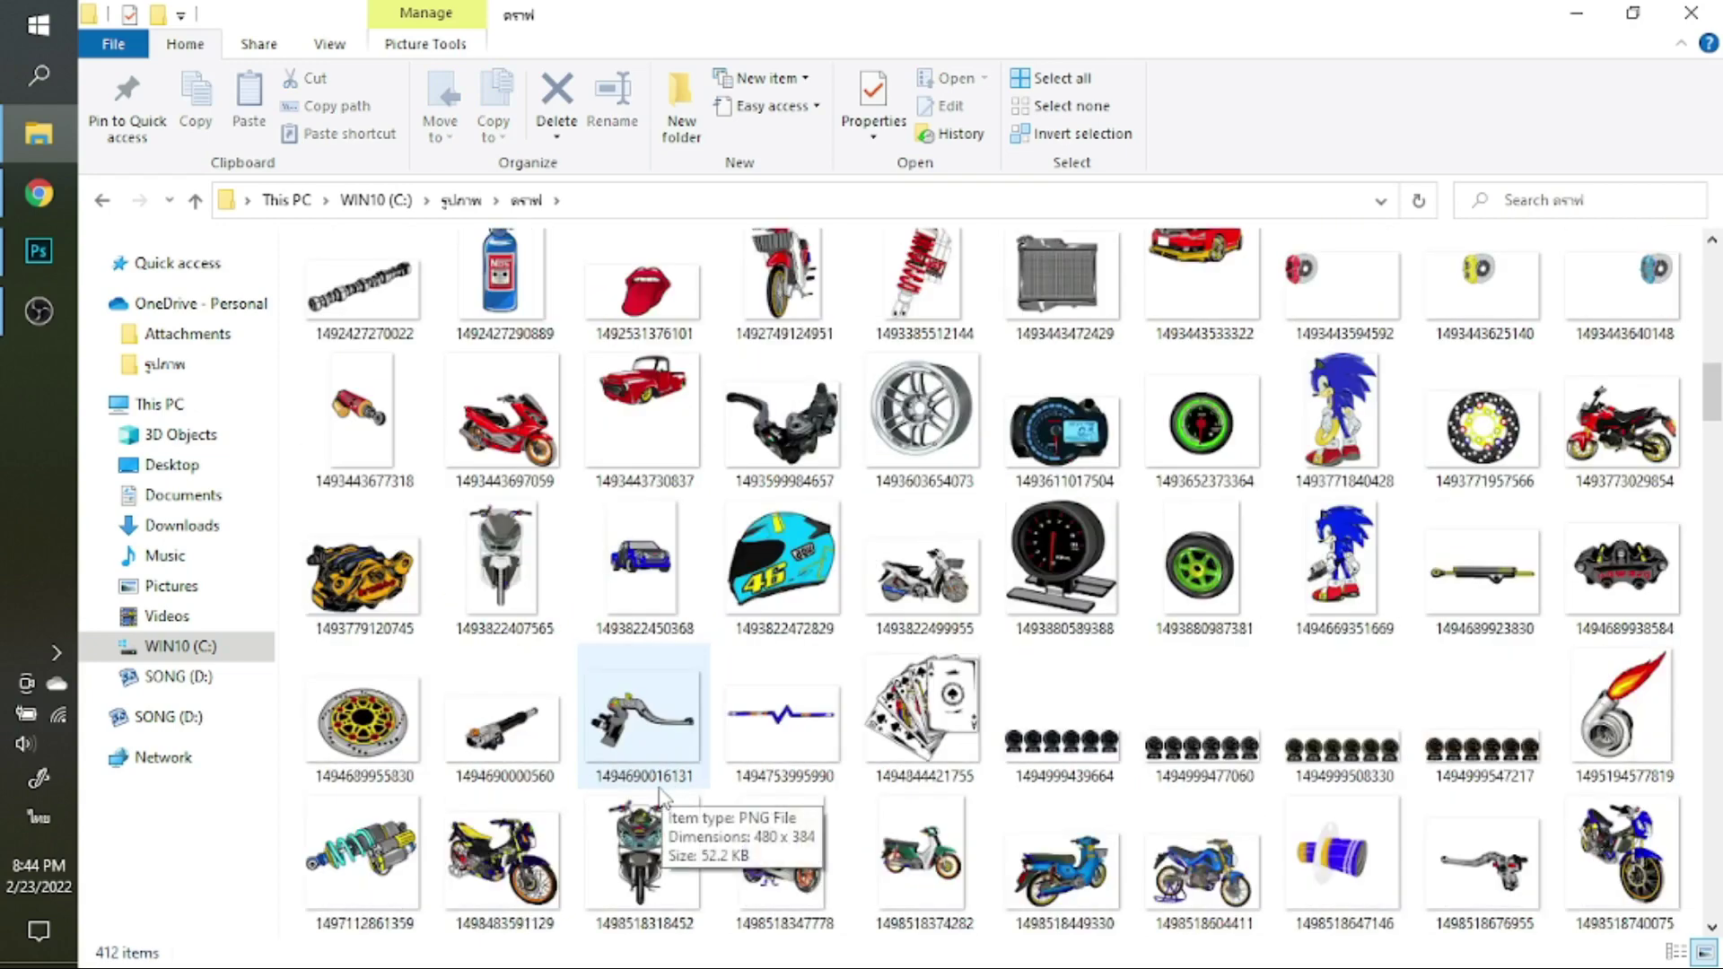
pyautogui.scroll(-3, 658, 790)
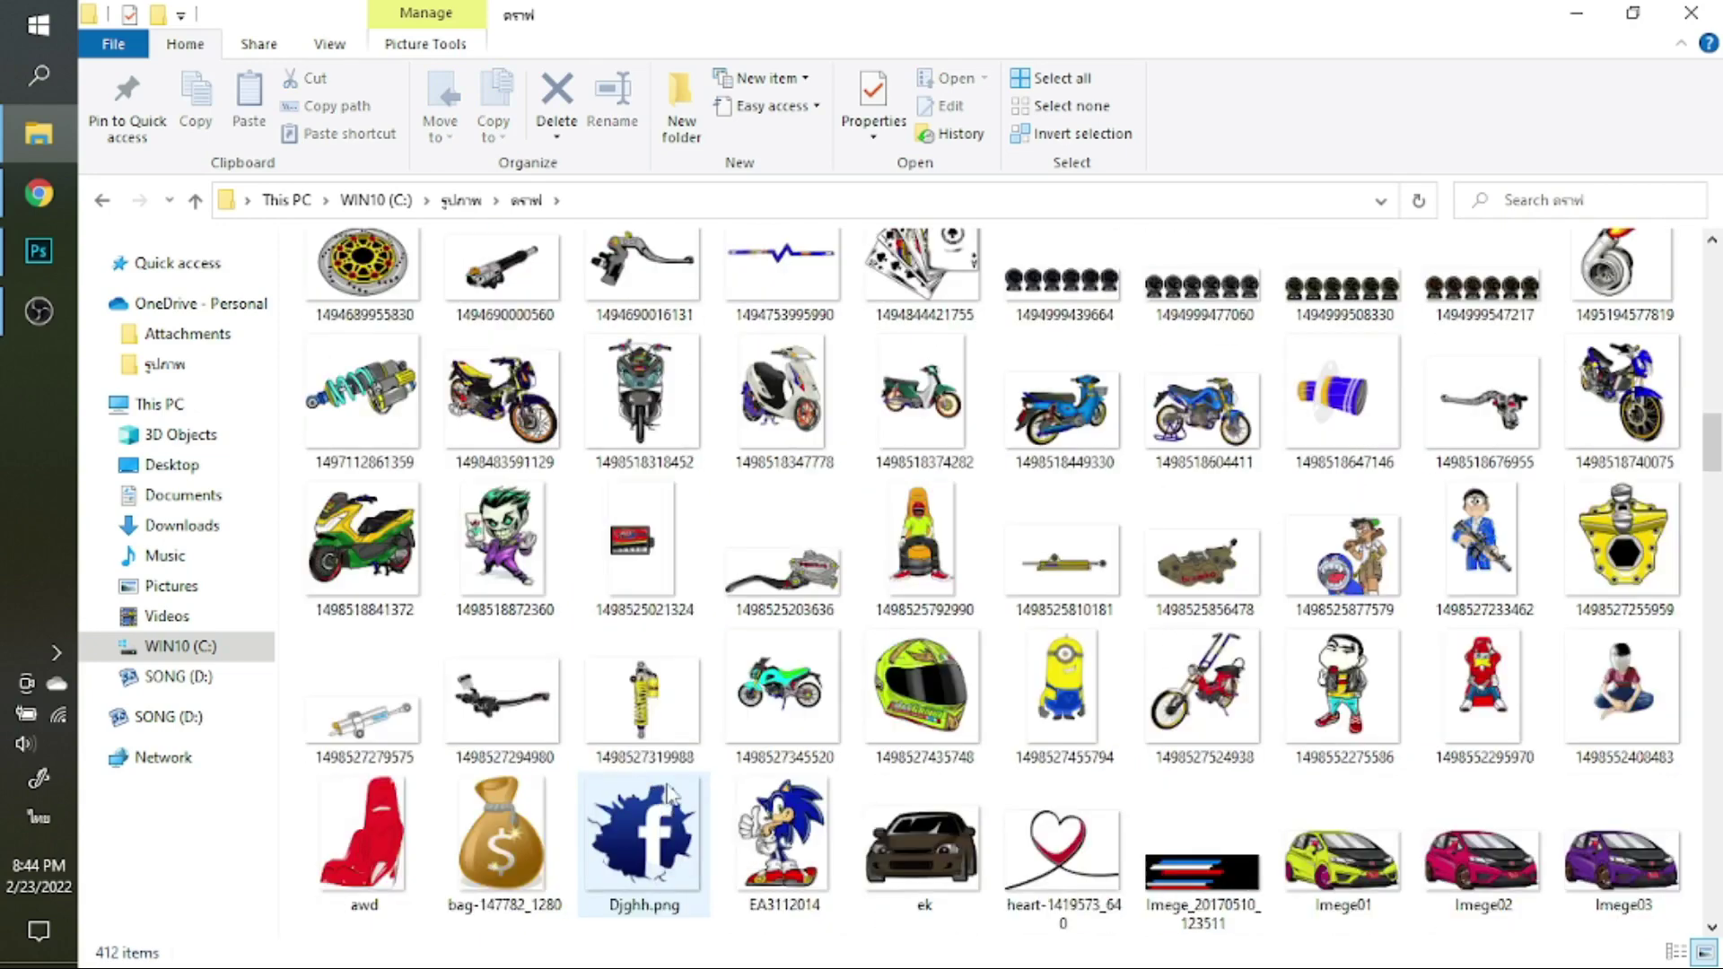
pyautogui.scroll(-3, 677, 747)
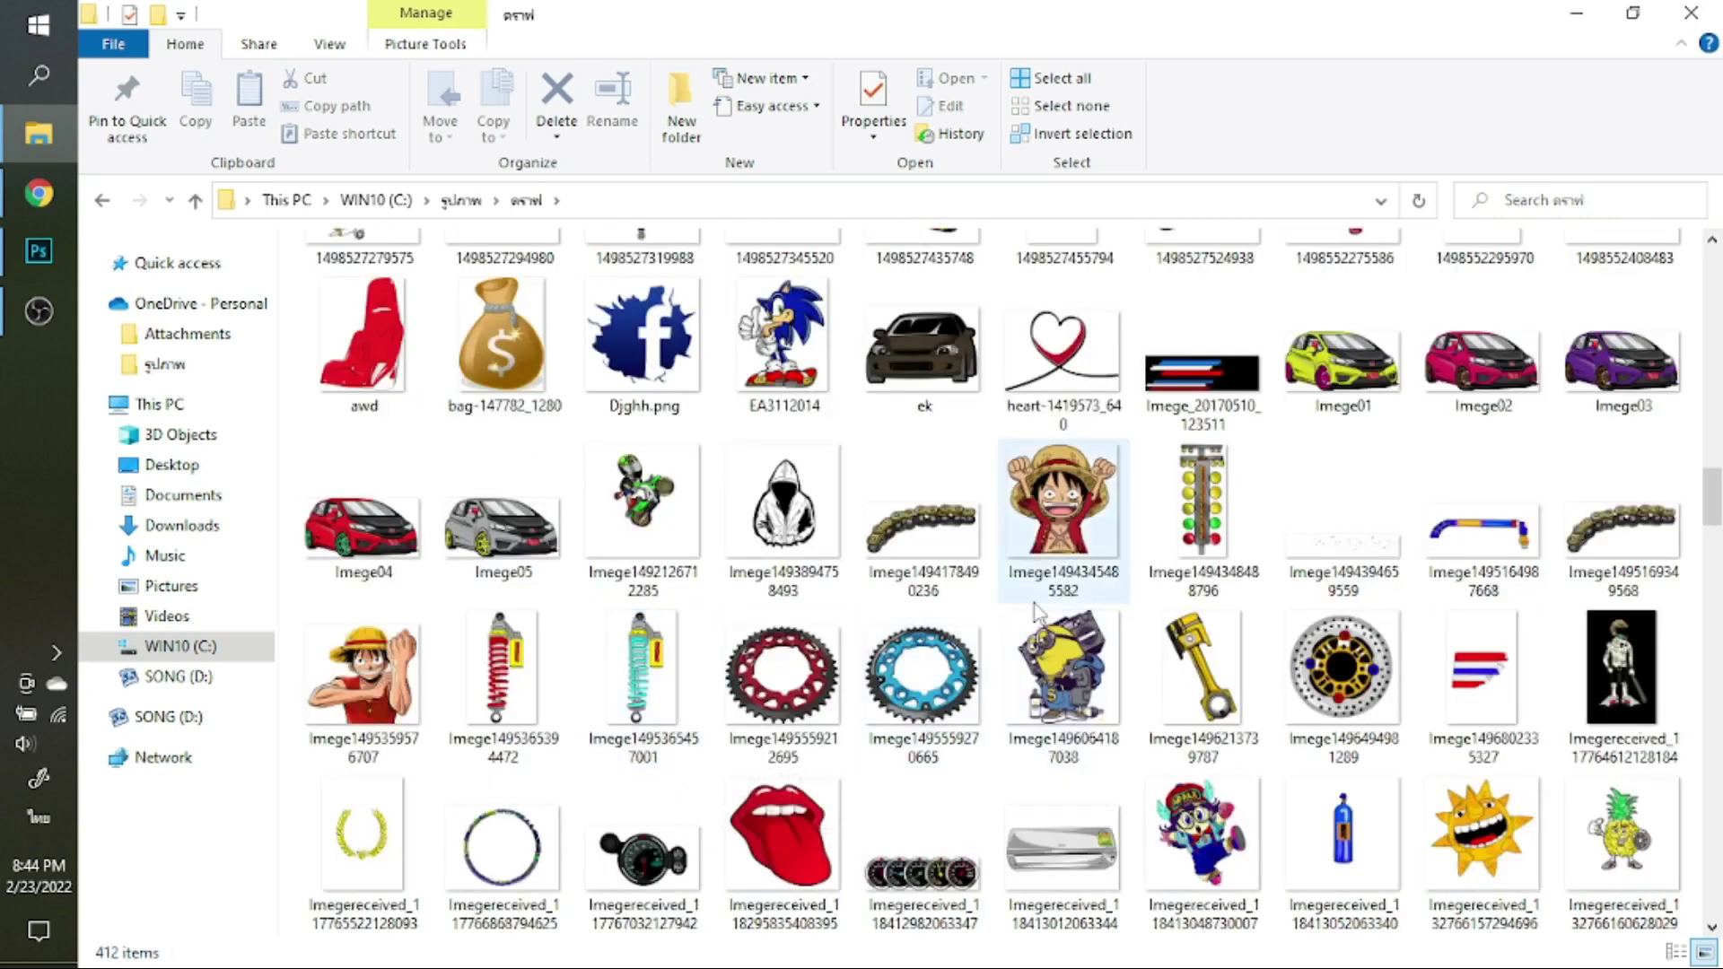
pyautogui.scroll(-4, 1032, 664)
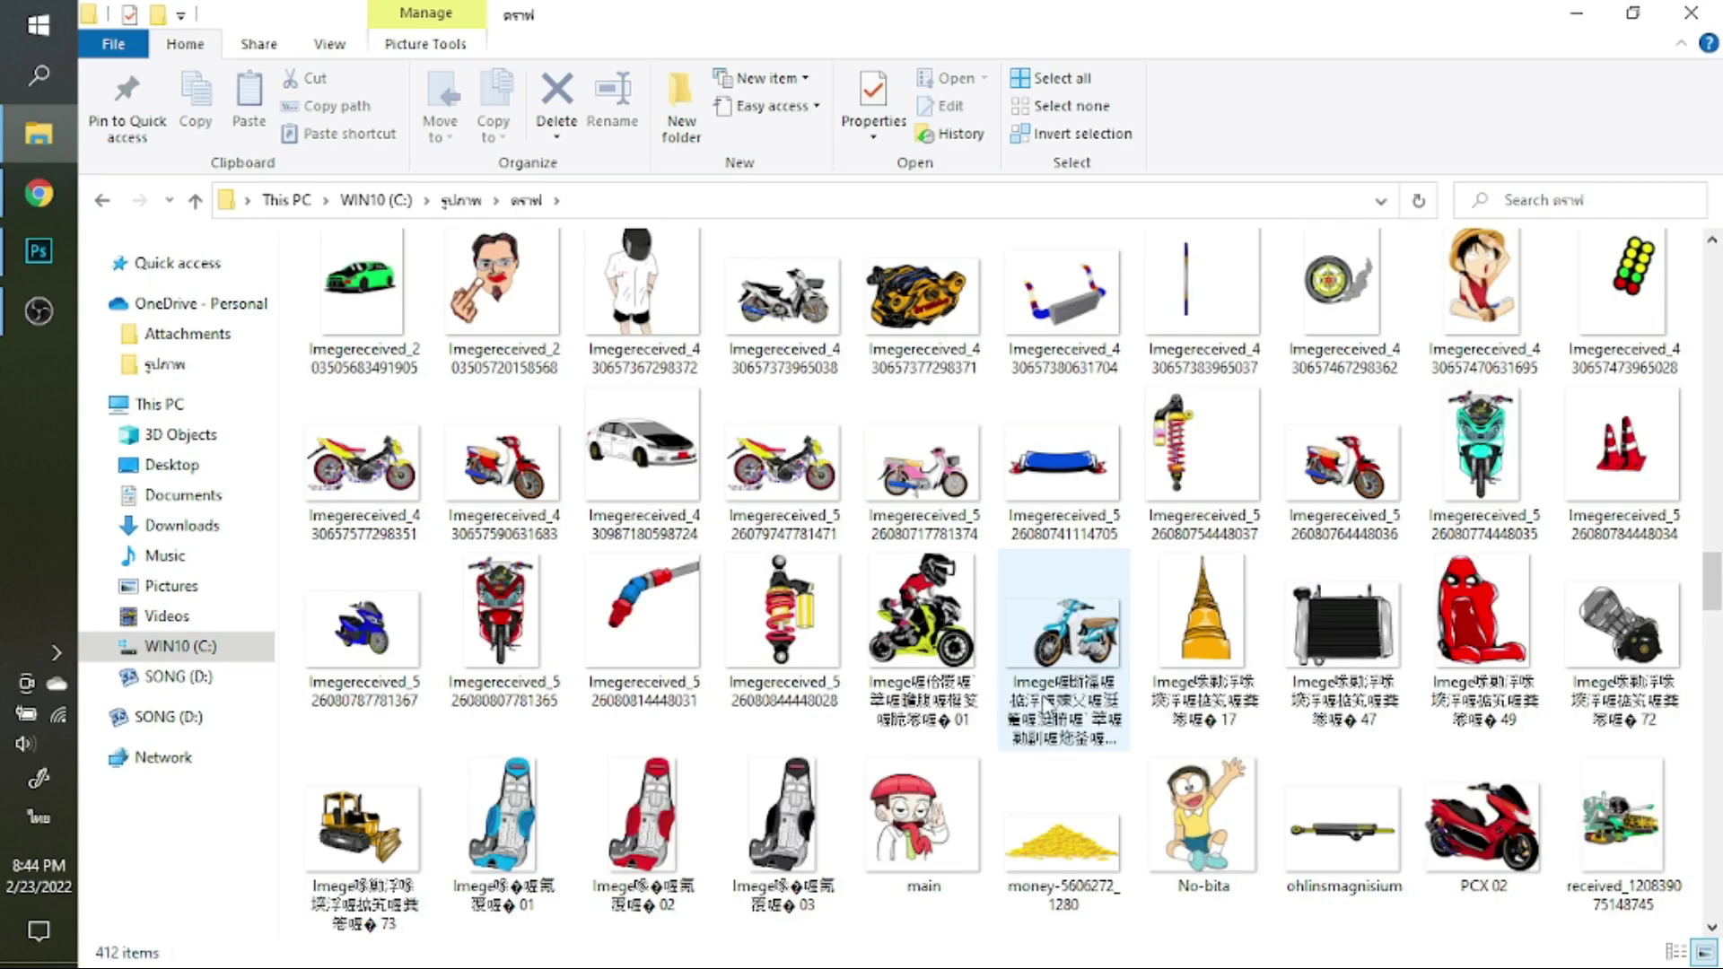
pyautogui.scroll(-4, 988, 687)
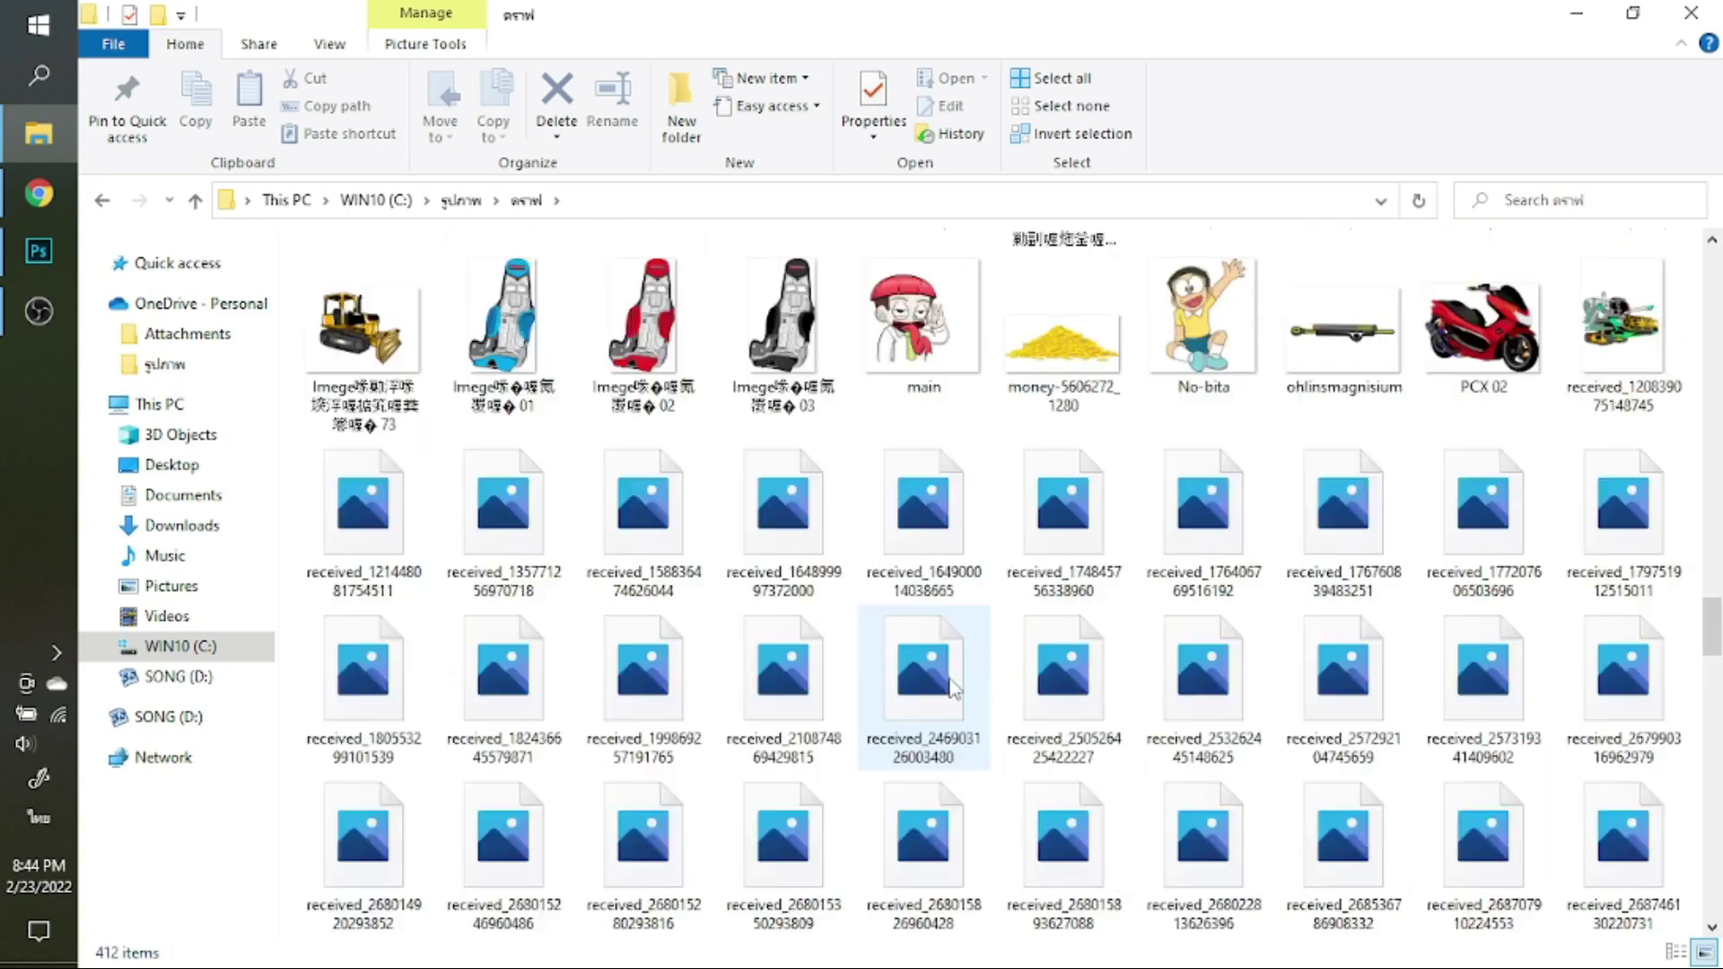
pyautogui.scroll(-1, 943, 694)
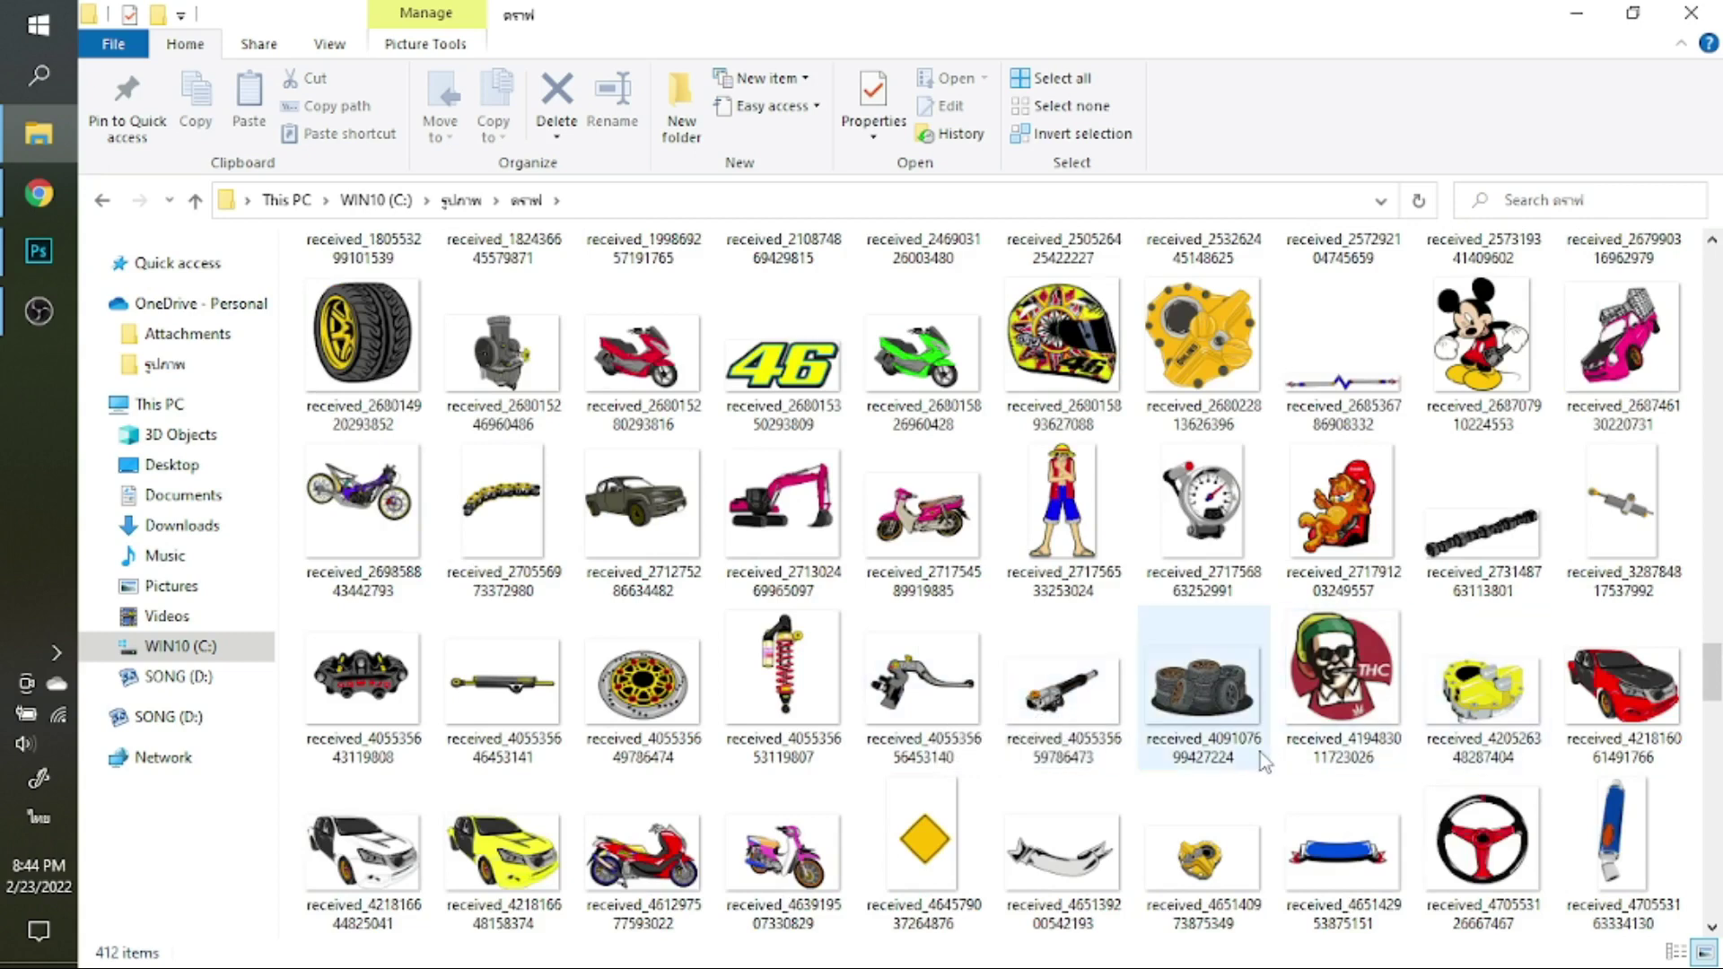
pyautogui.scroll(-3, 1260, 754)
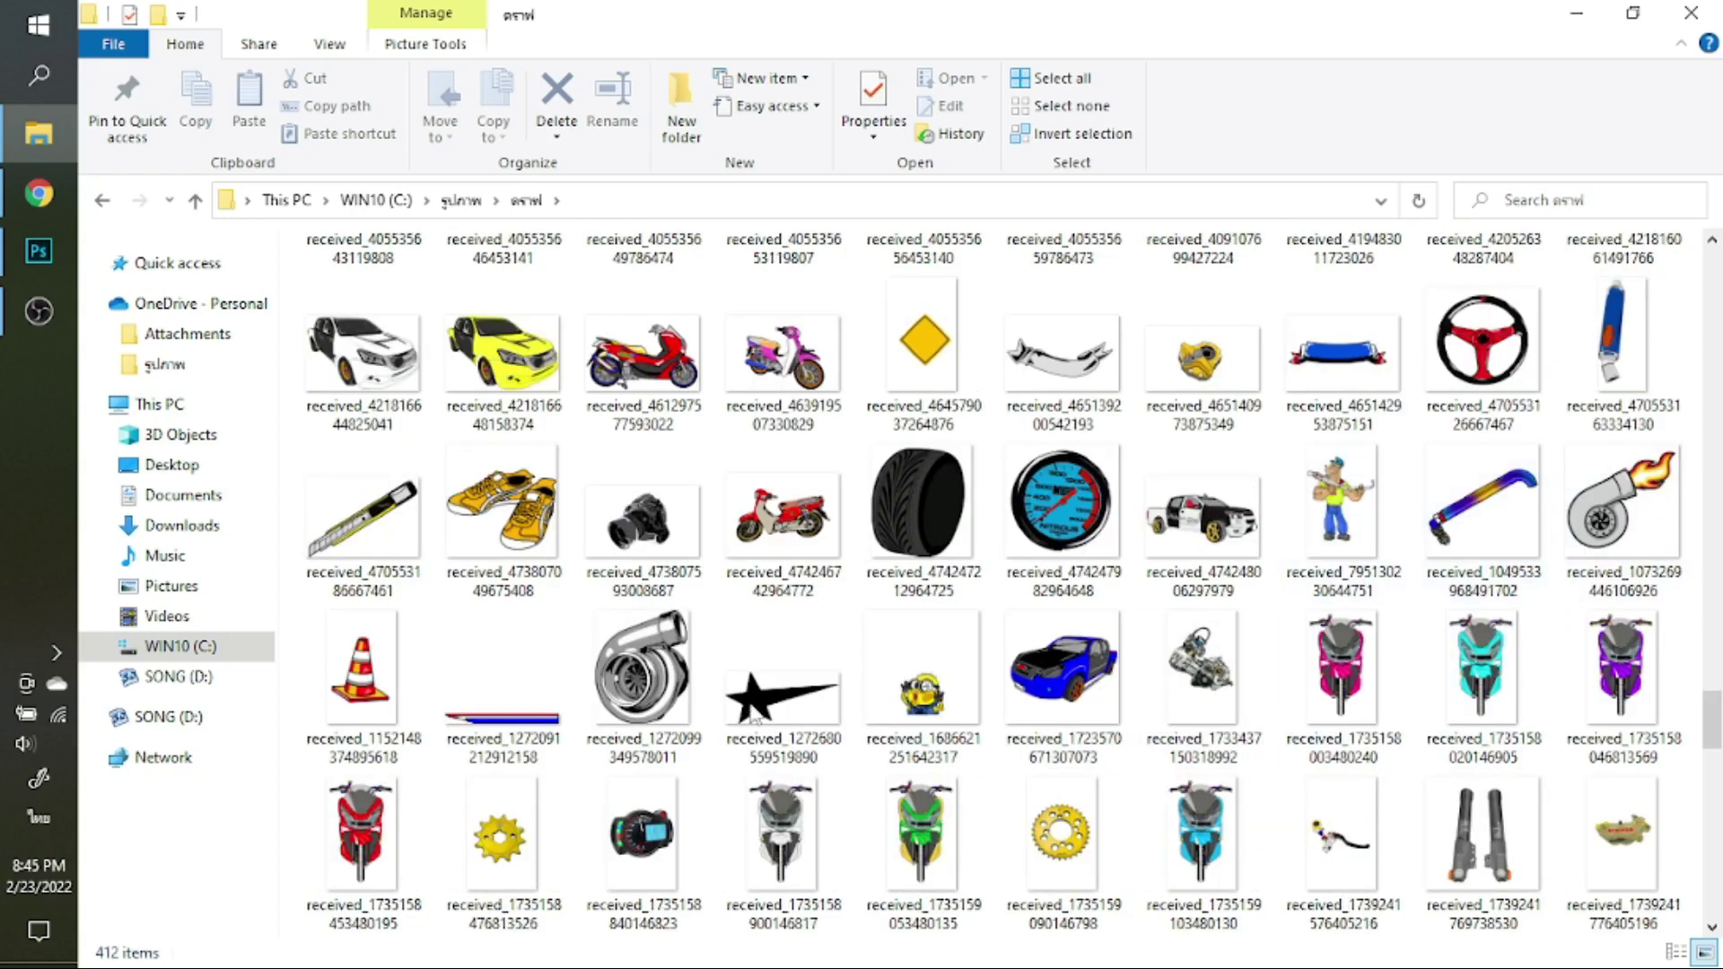
pyautogui.scroll(-3, 718, 758)
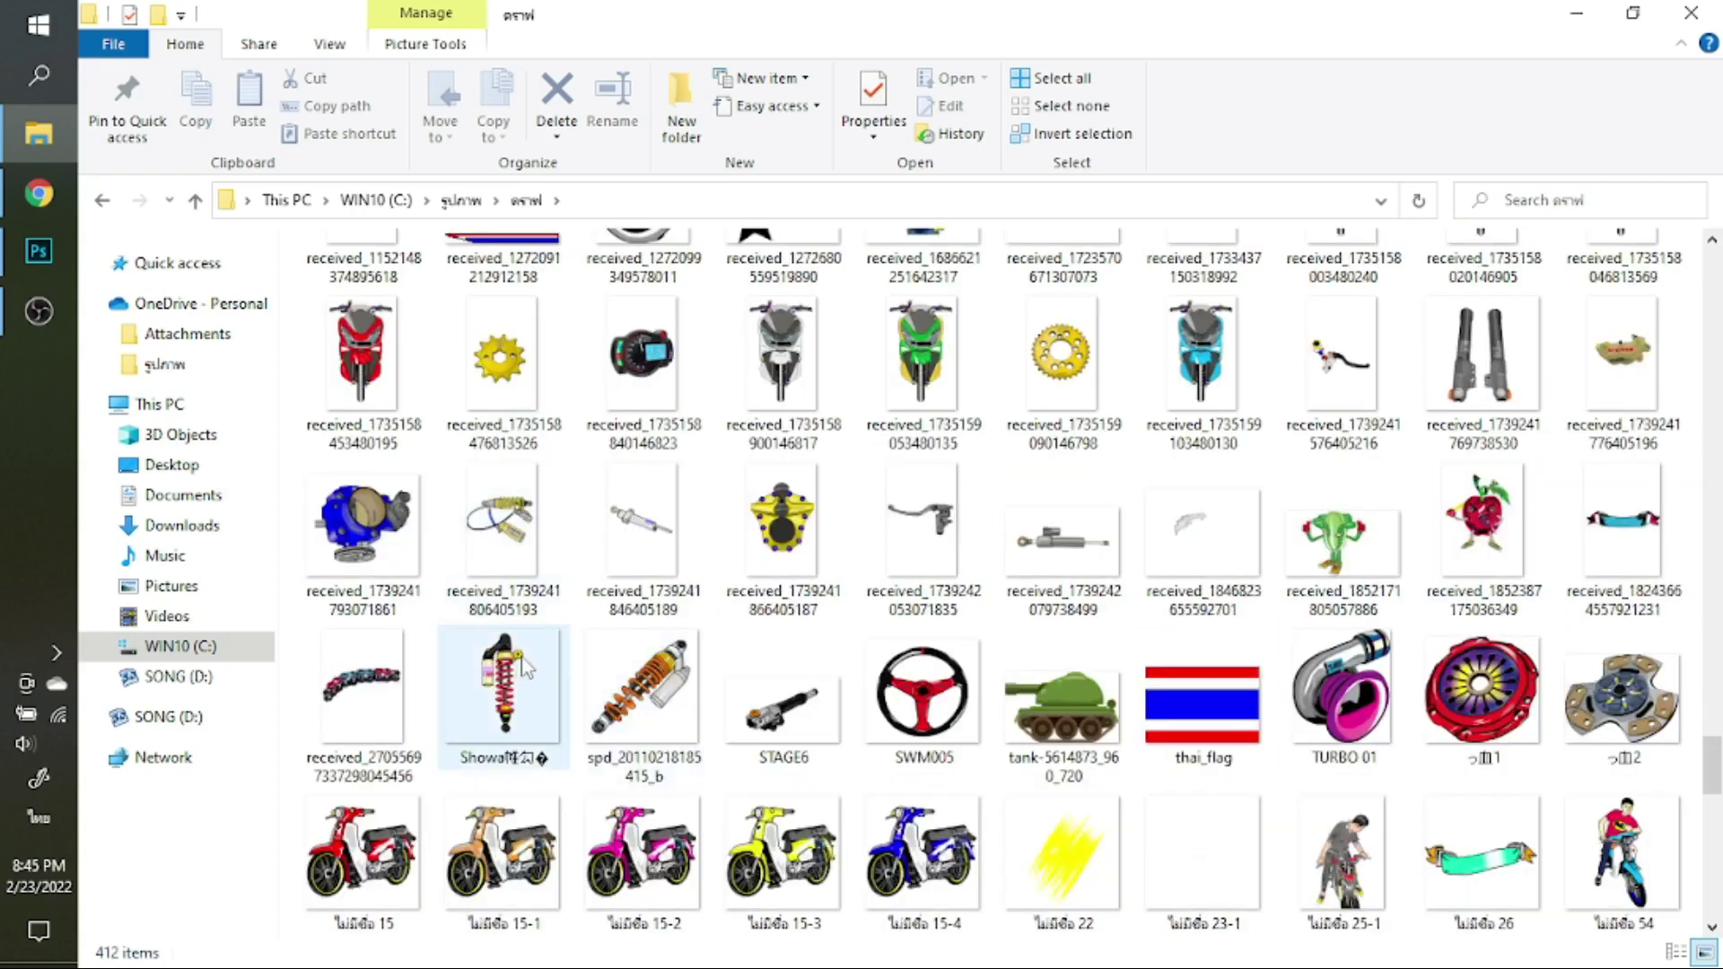
pyautogui.scroll(3, 528, 669)
pyautogui.moveTo(529, 628)
pyautogui.mouseDown()
pyautogui.moveTo(414, 582)
pyautogui.moveTo(400, 373)
pyautogui.mouseUp()
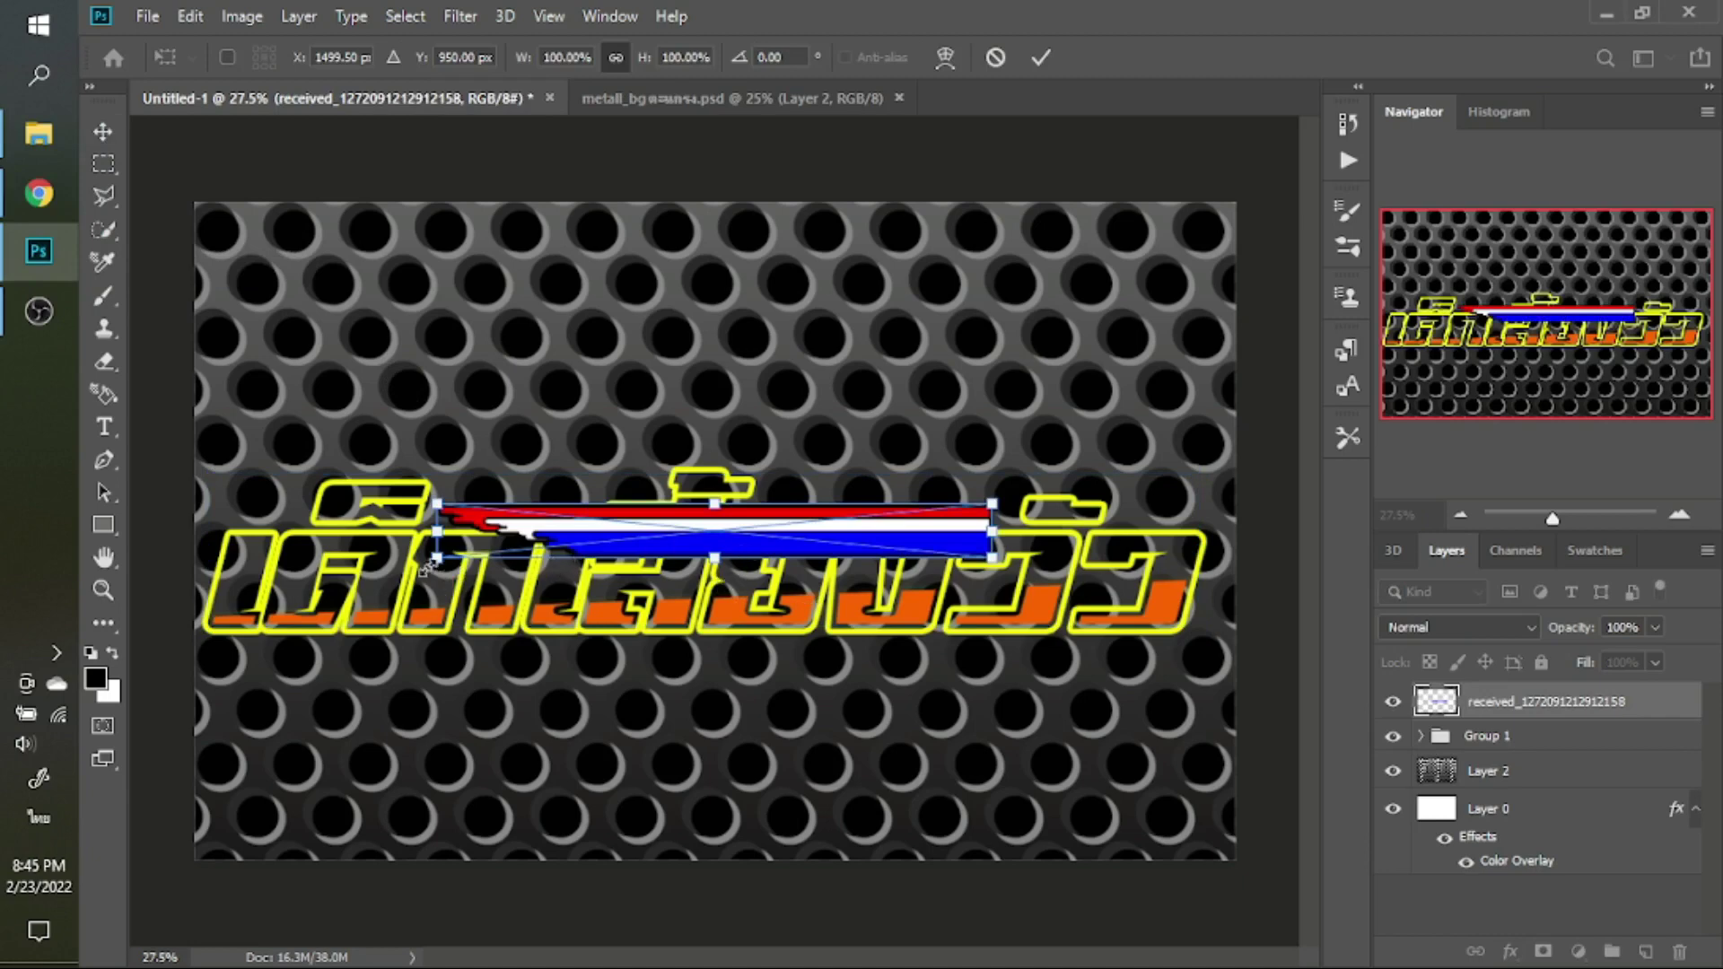
# Scale the flag stripe to span the canvas, thin it, and flip it vertically
pyautogui.moveTo(427, 569)
pyautogui.mouseDown()
pyautogui.moveTo(219, 708)
pyautogui.moveTo(132, 588)
pyautogui.mouseUp()
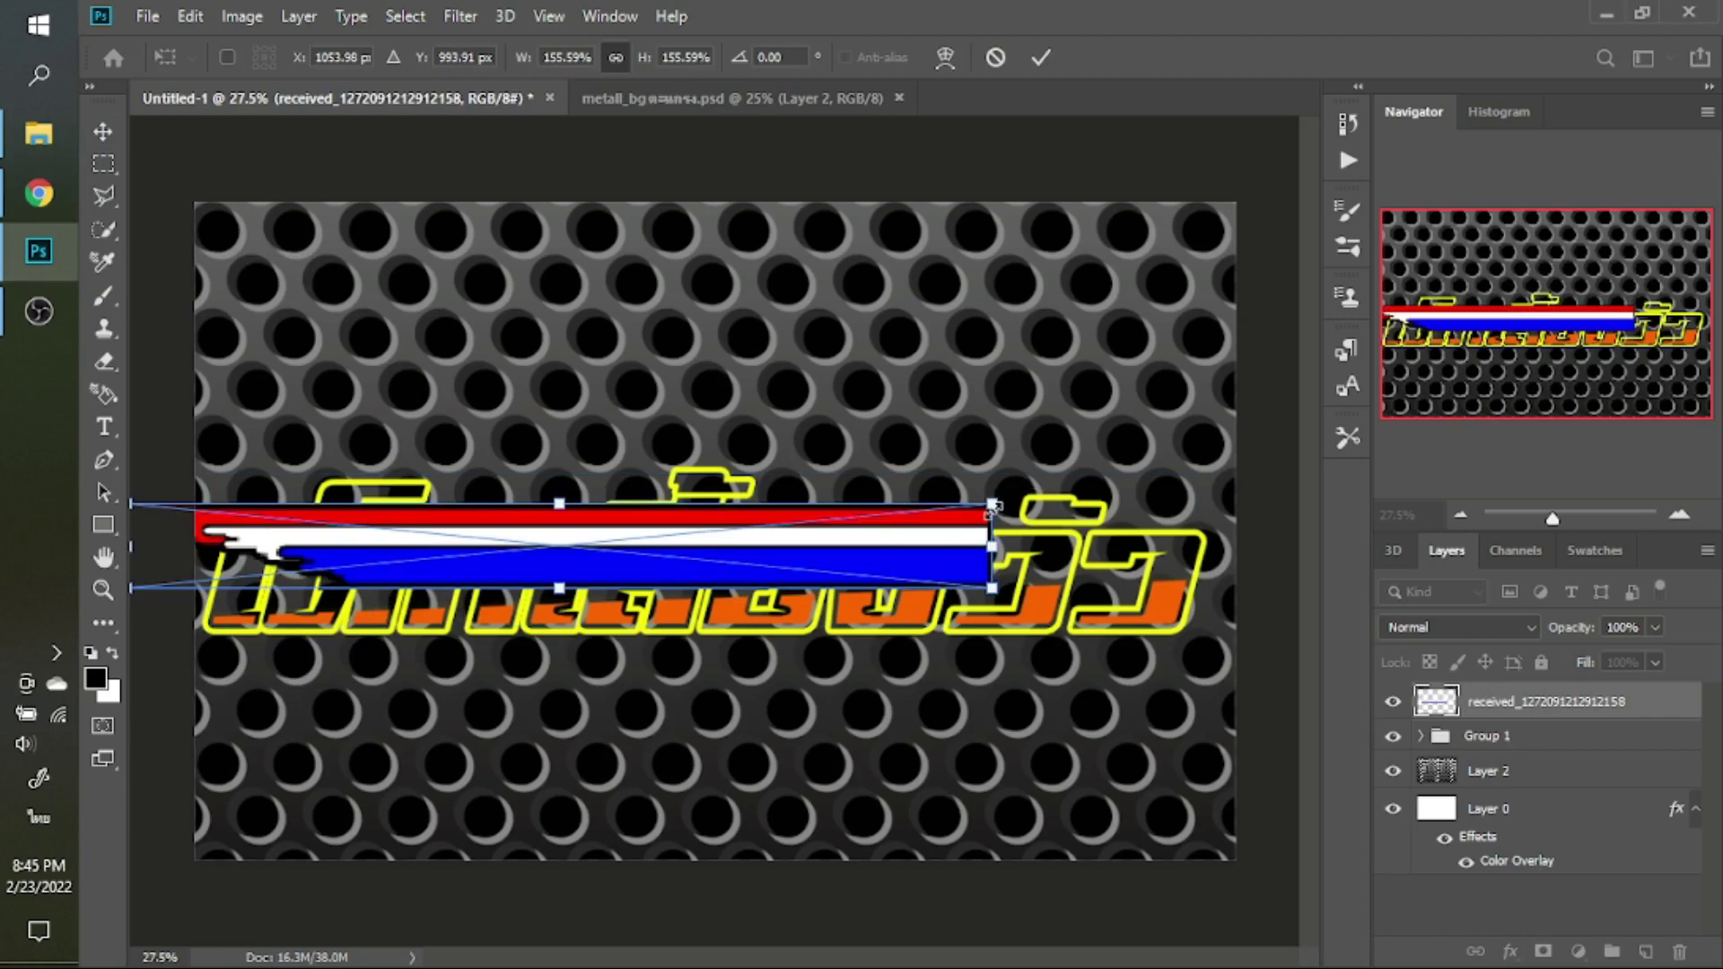
pyautogui.moveTo(992, 505); pyautogui.dragTo(1229, 507)
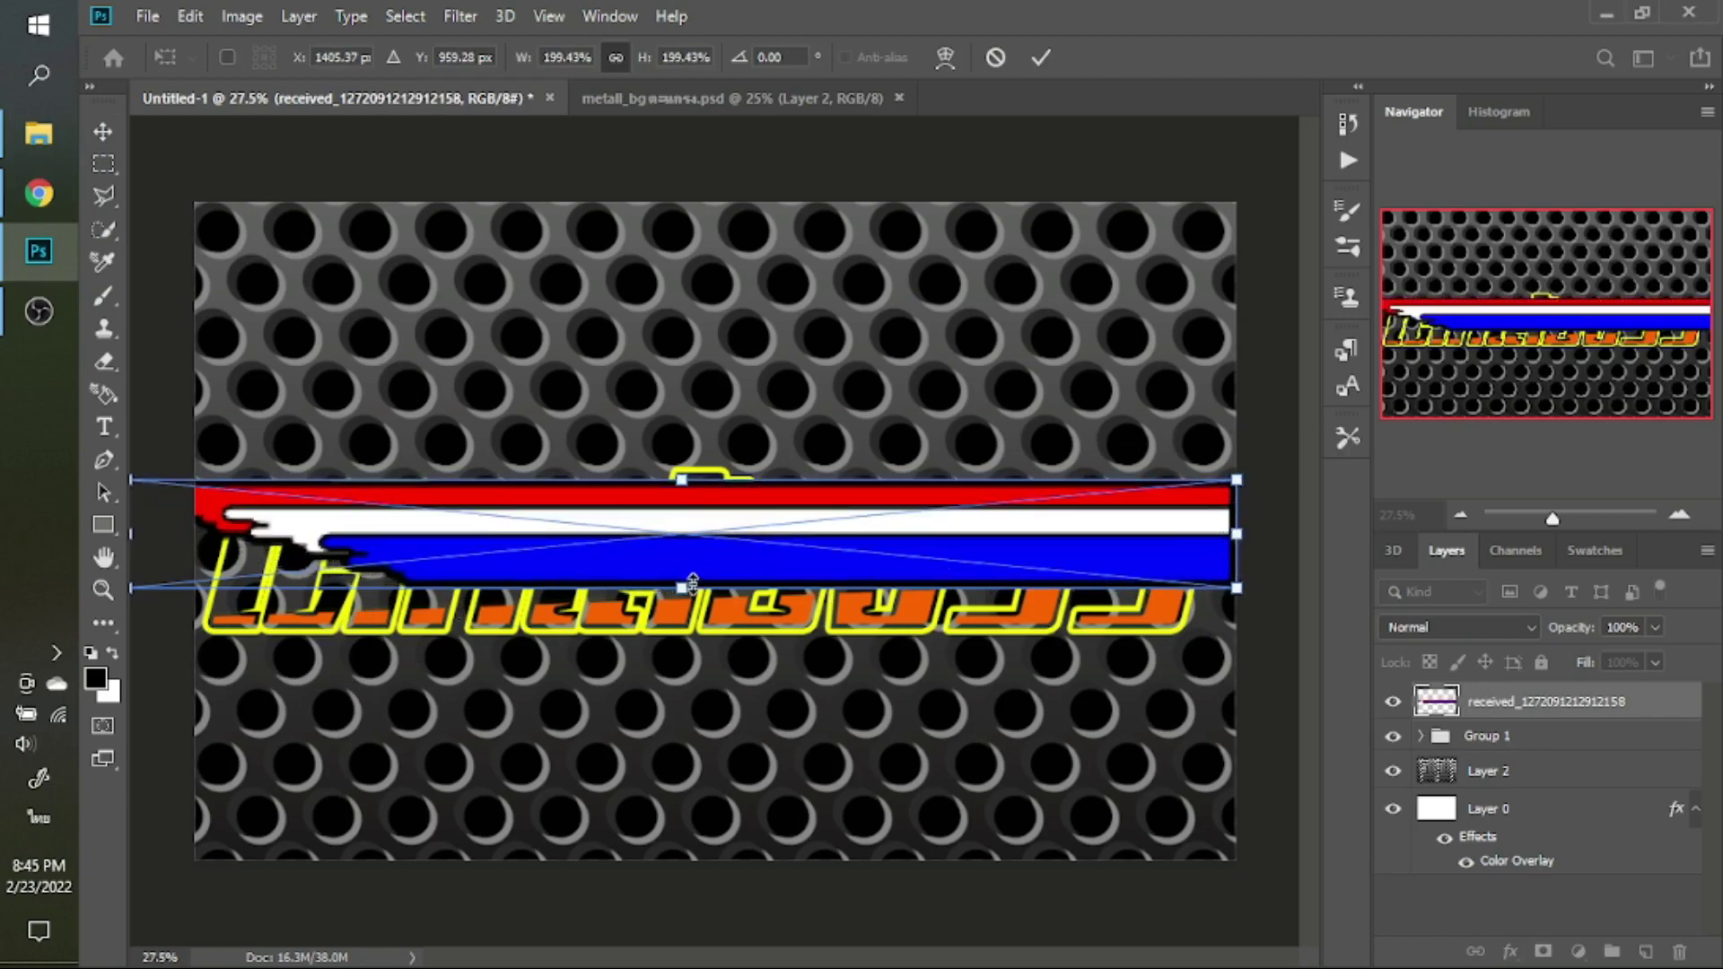
pyautogui.moveTo(693, 583)
pyautogui.mouseDown()
pyautogui.moveTo(700, 551)
pyautogui.moveTo(684, 575)
pyautogui.mouseUp()
pyautogui.press('Return')
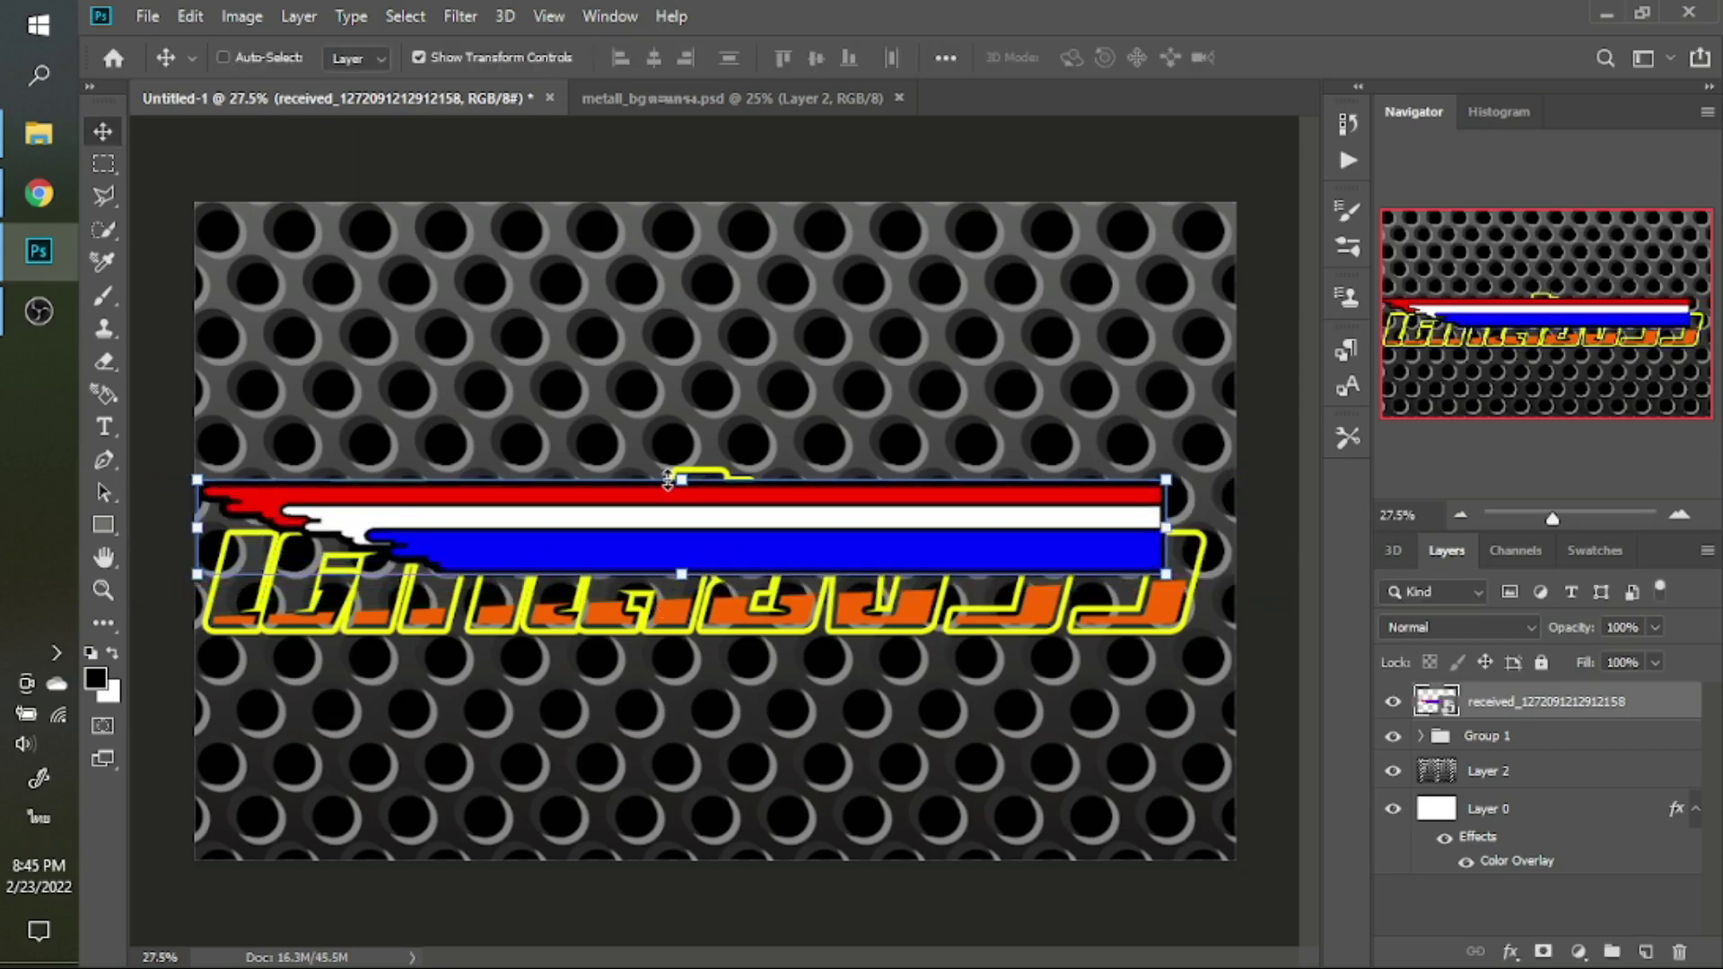
pyautogui.click(675, 480)
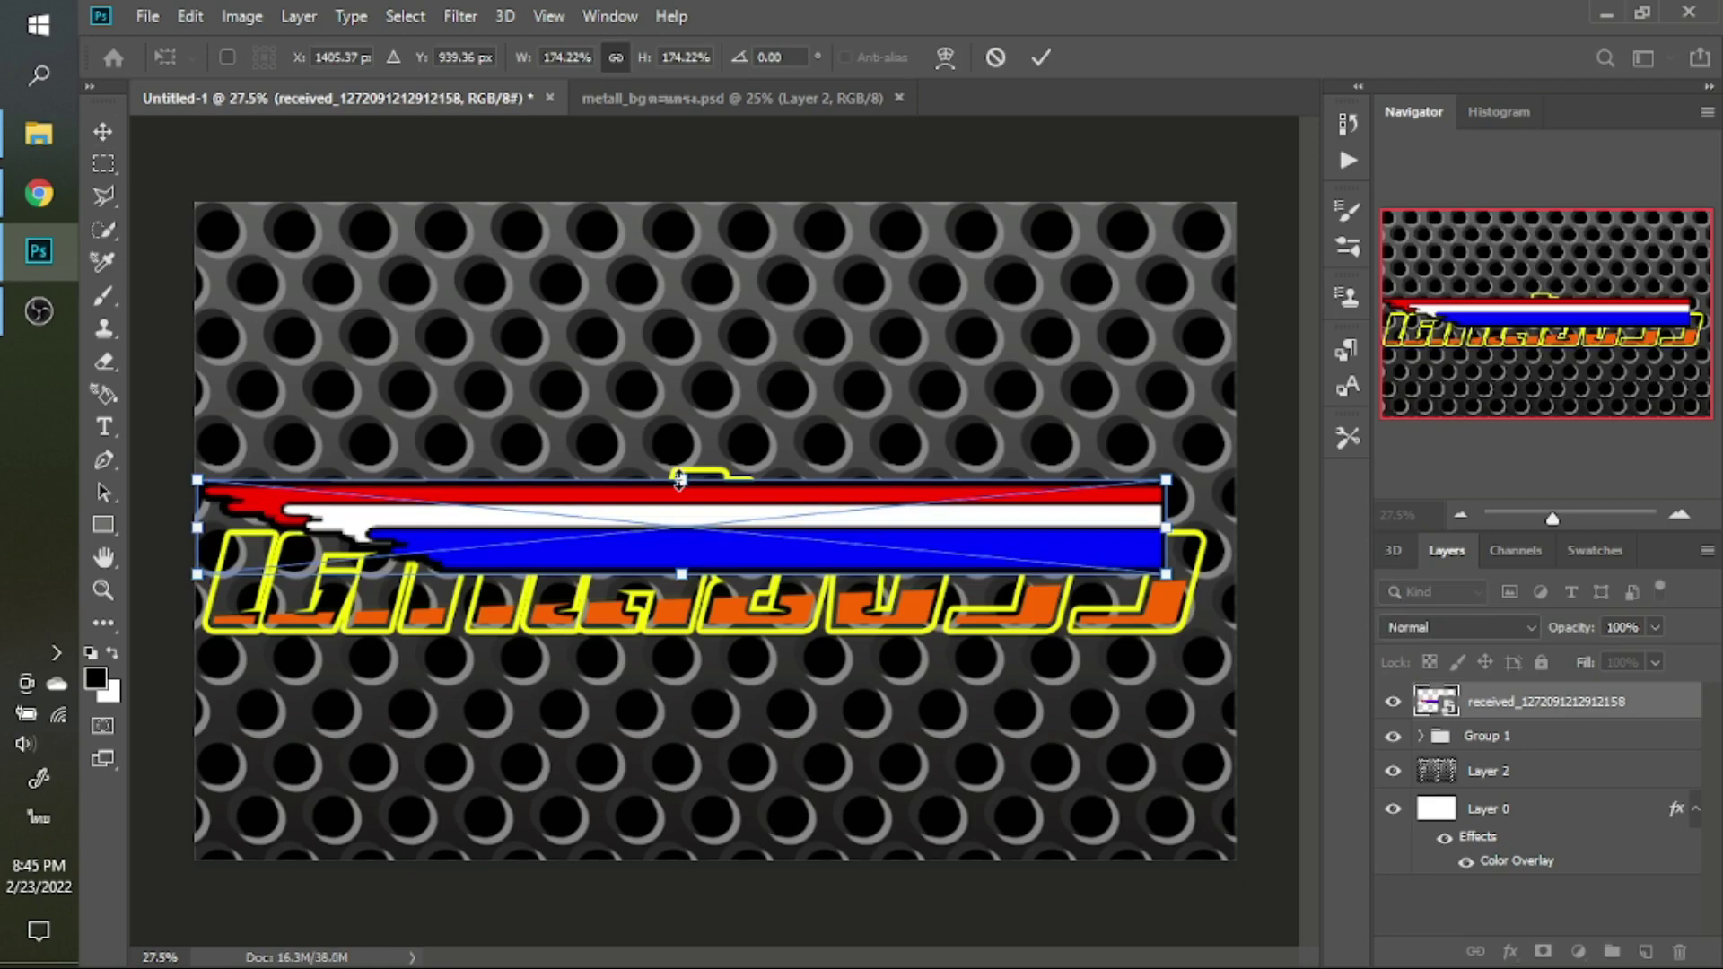
pyautogui.moveTo(679, 481); pyautogui.dragTo(733, 607)
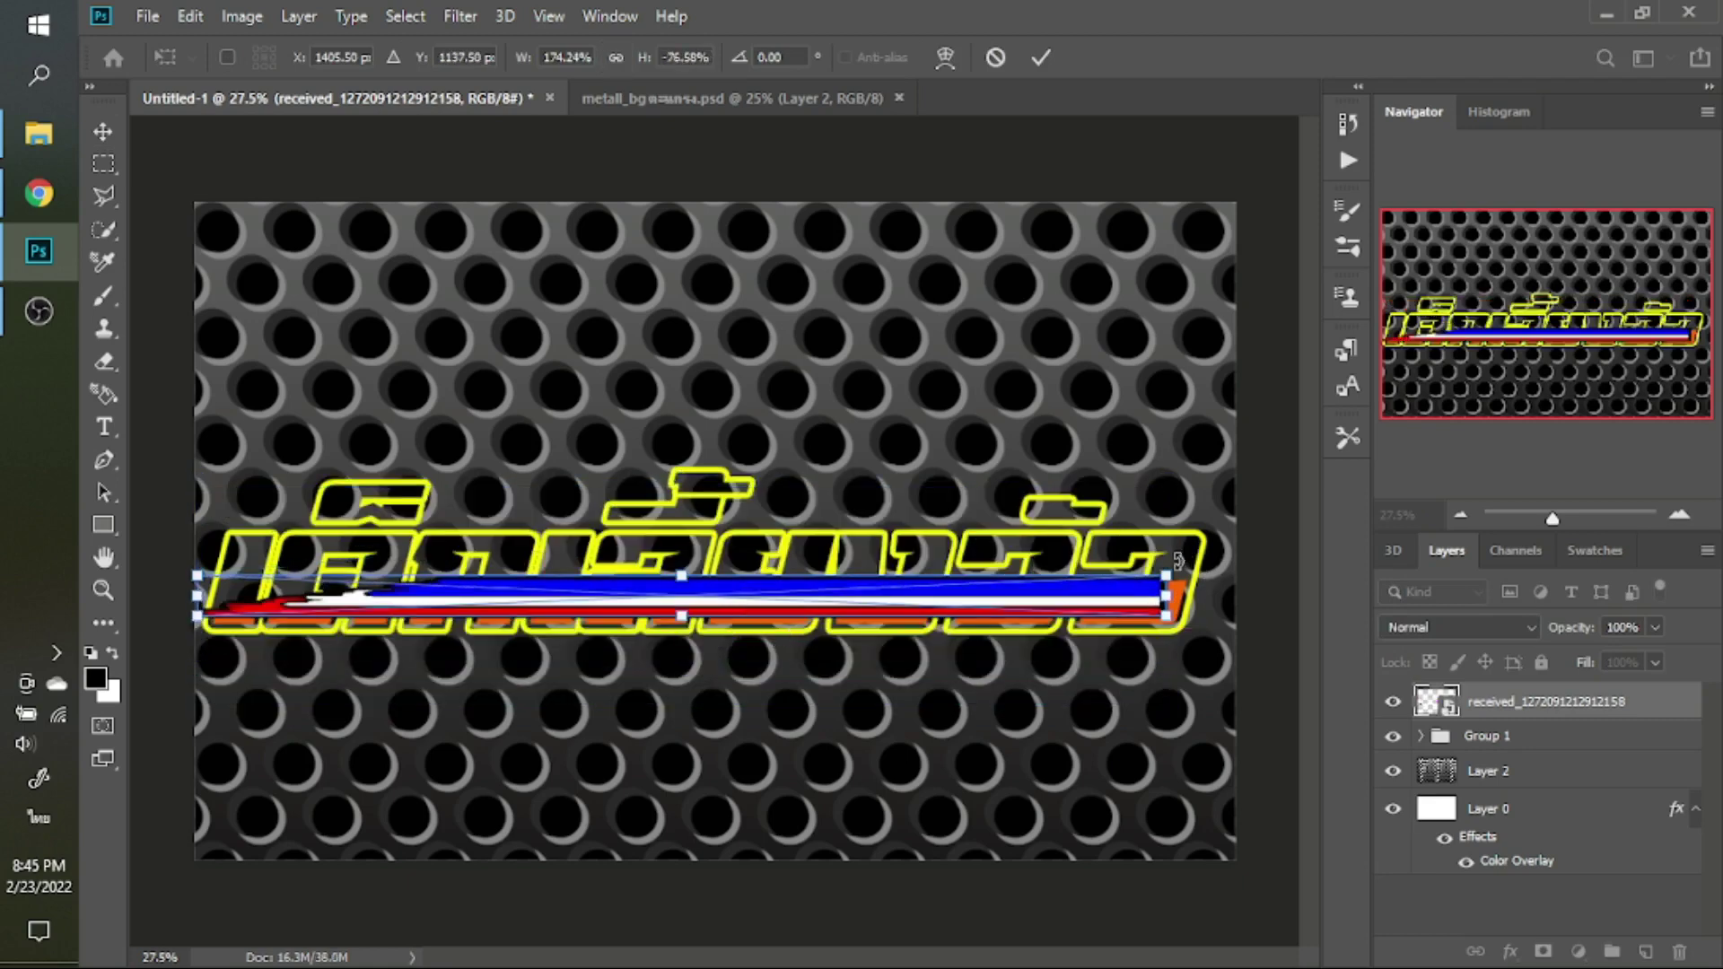
pyautogui.moveTo(1167, 595); pyautogui.dragTo(1211, 600)
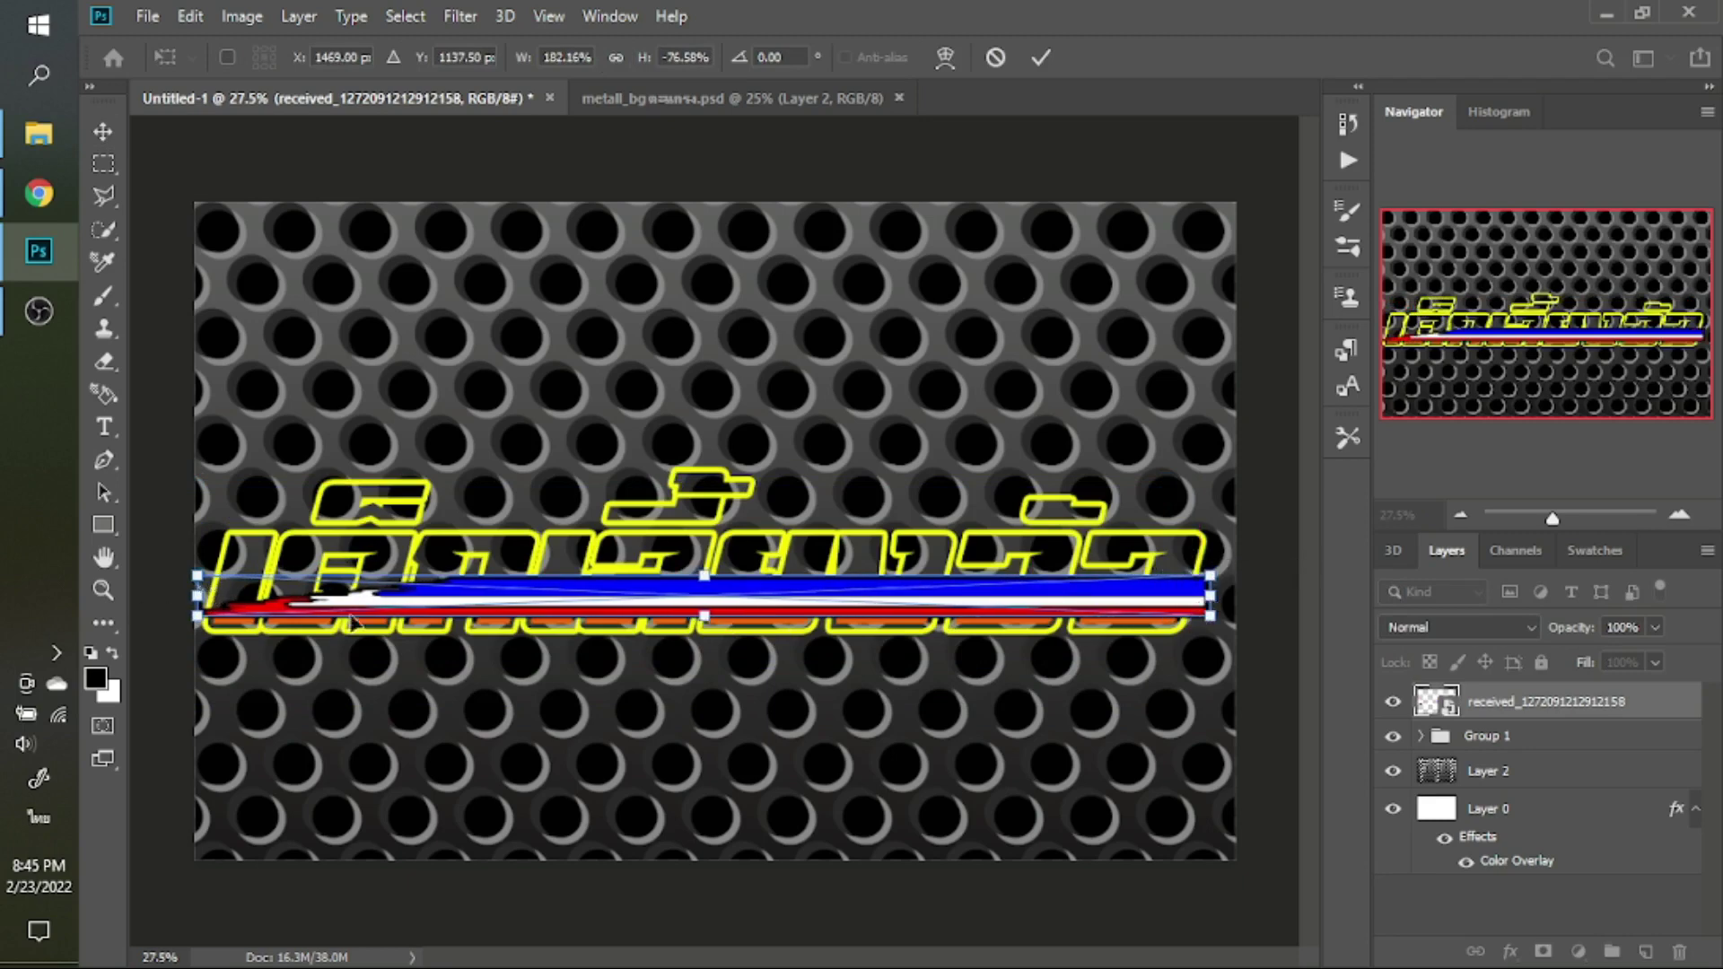
pyautogui.press('Return')
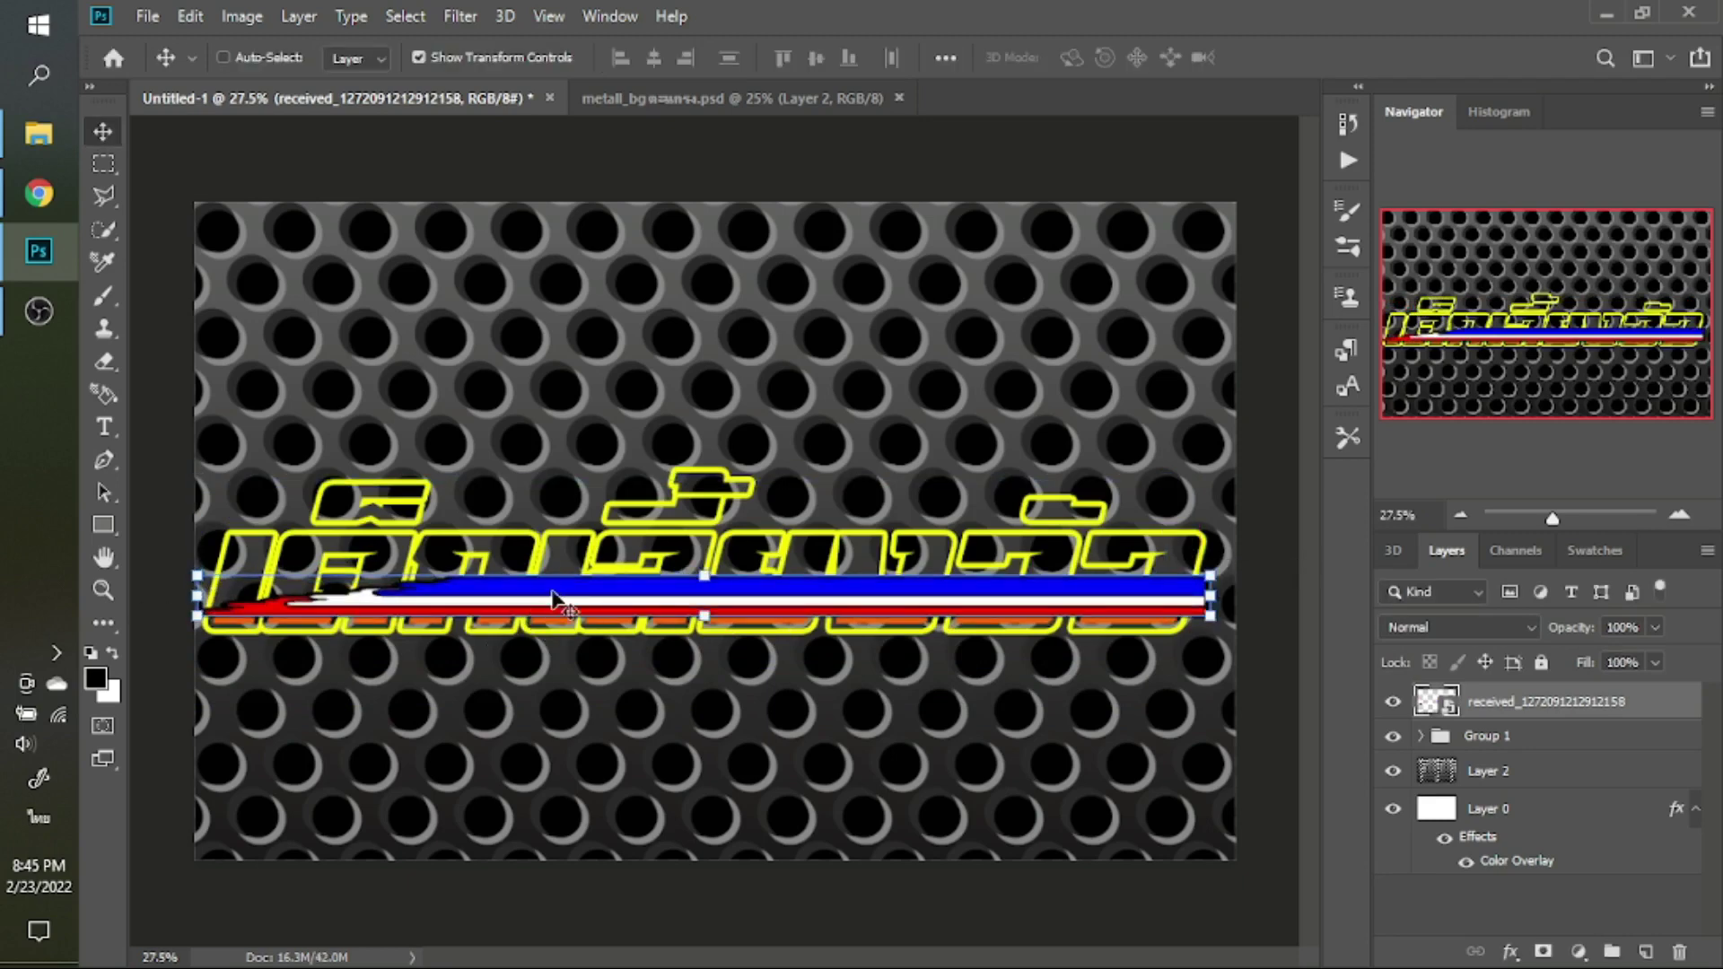
# Position the stripe just below the text and move its layer beneath Group 1
pyautogui.moveTo(554, 597); pyautogui.dragTo(526, 648)
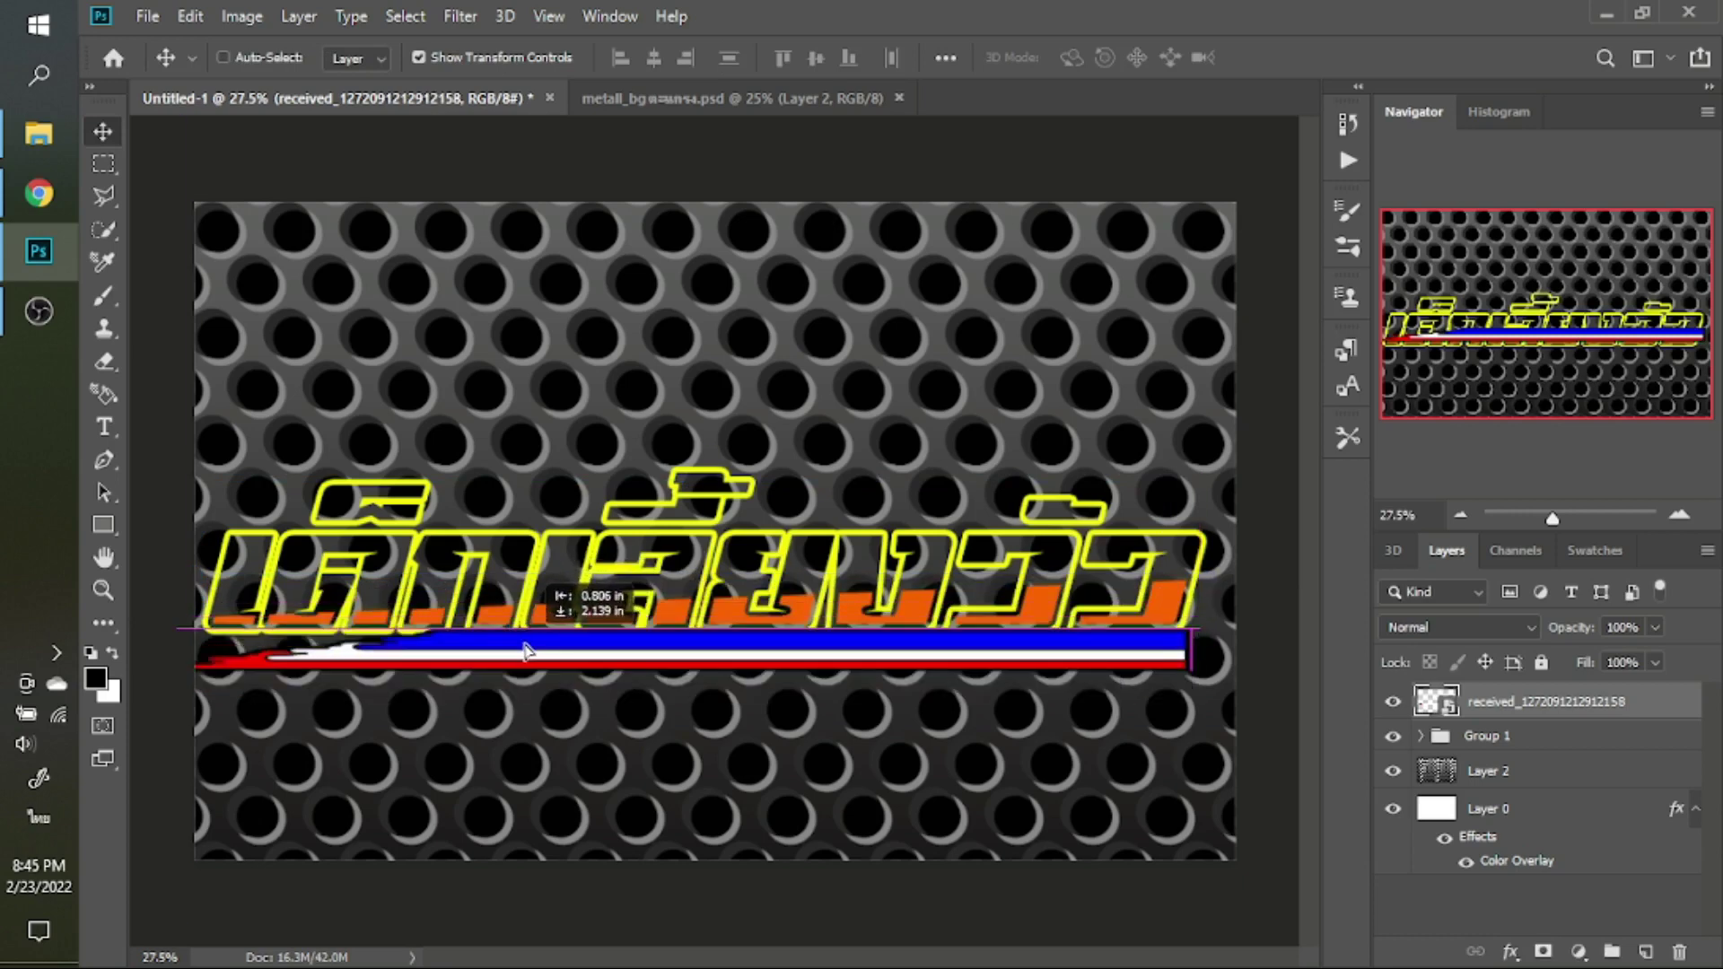
pyautogui.moveTo(526, 649); pyautogui.dragTo(526, 649)
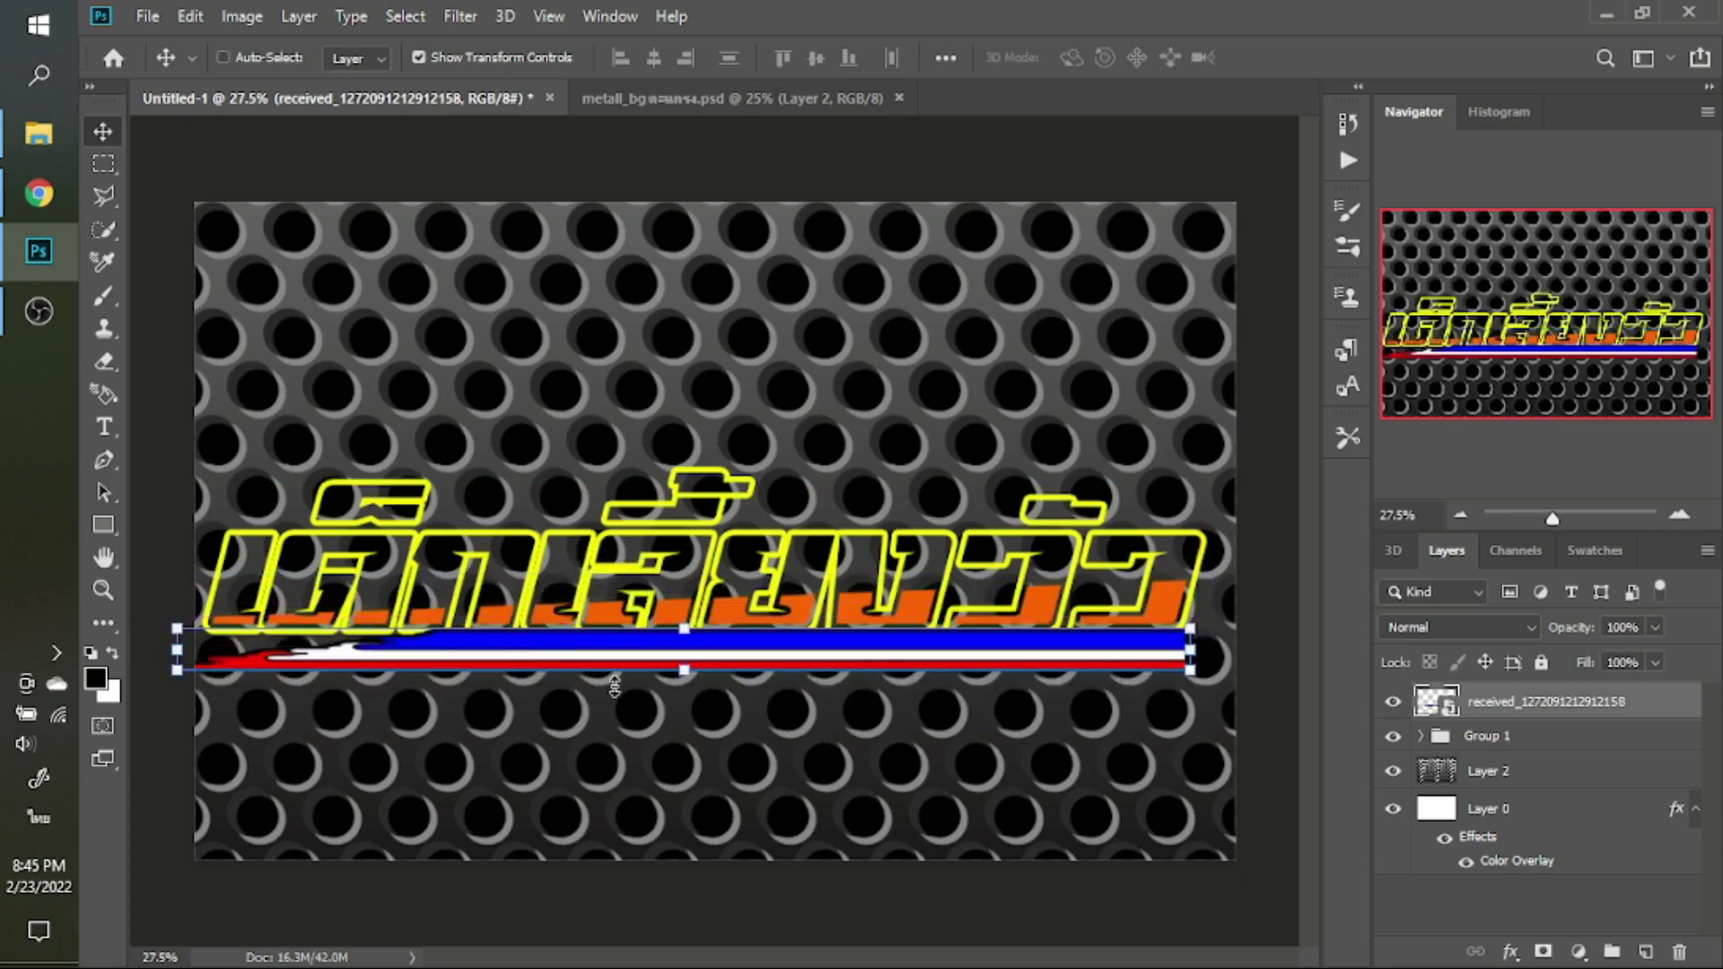
pyautogui.moveTo(1528, 711); pyautogui.dragTo(1544, 772)
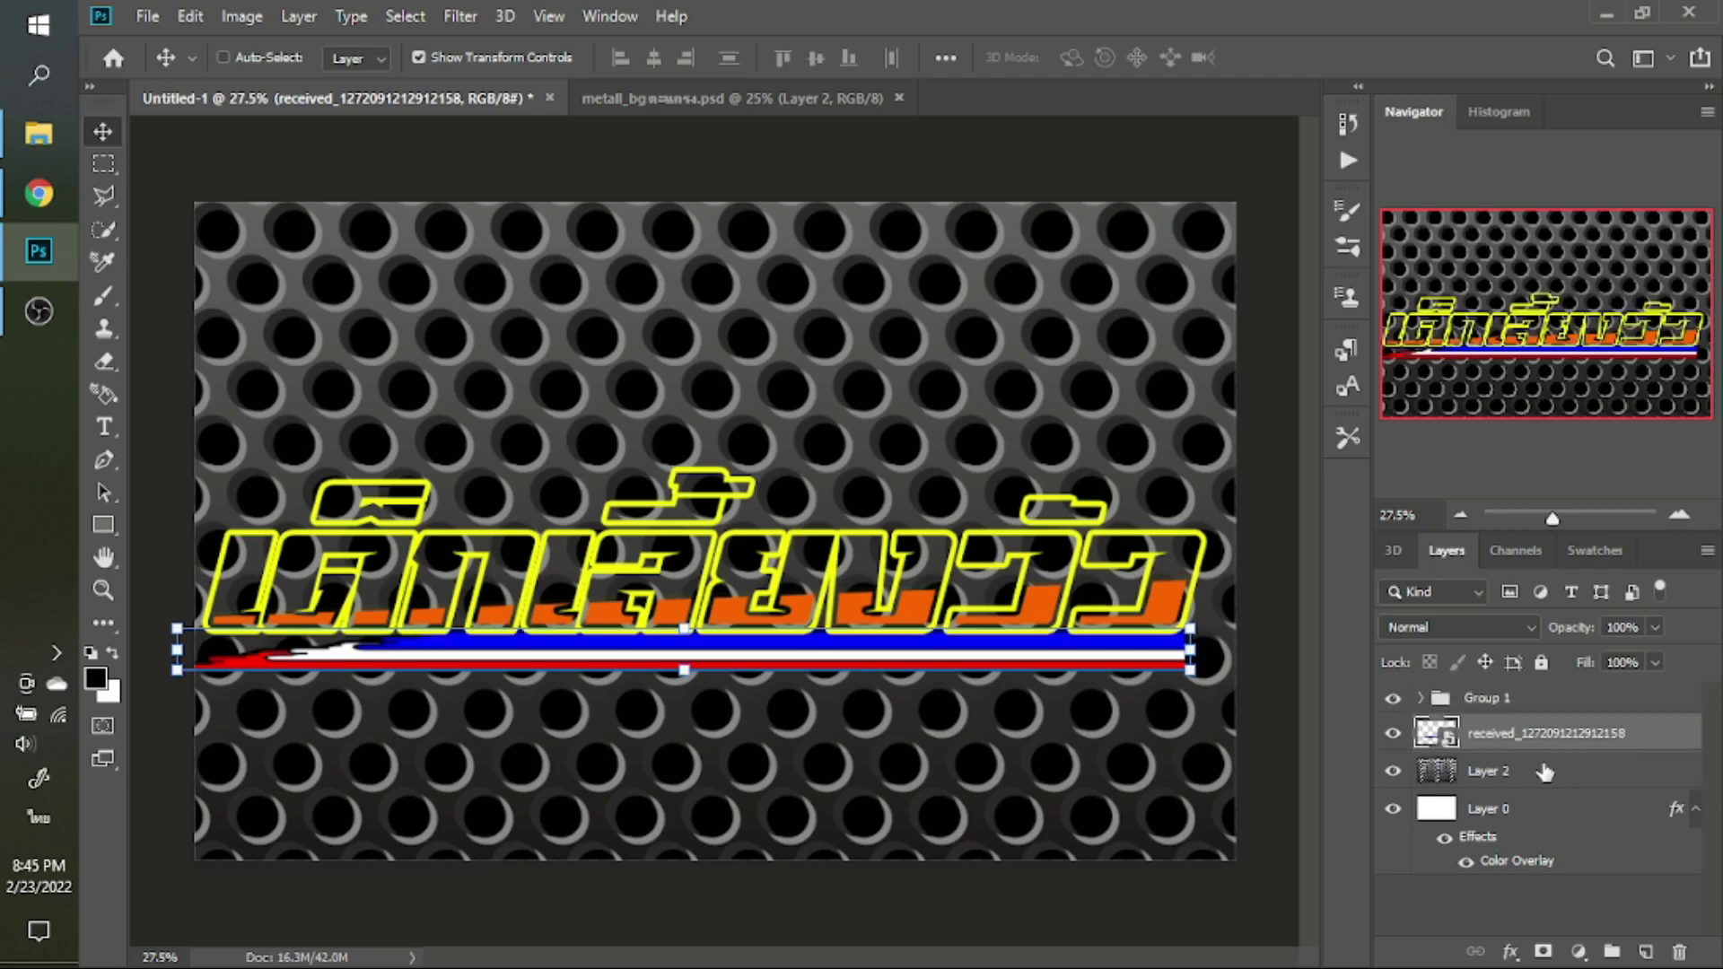
pyautogui.press('Left')
pyautogui.press('Left')
pyautogui.press('Left')
pyautogui.press('Left')
pyautogui.press('Left')
pyautogui.press('Left')
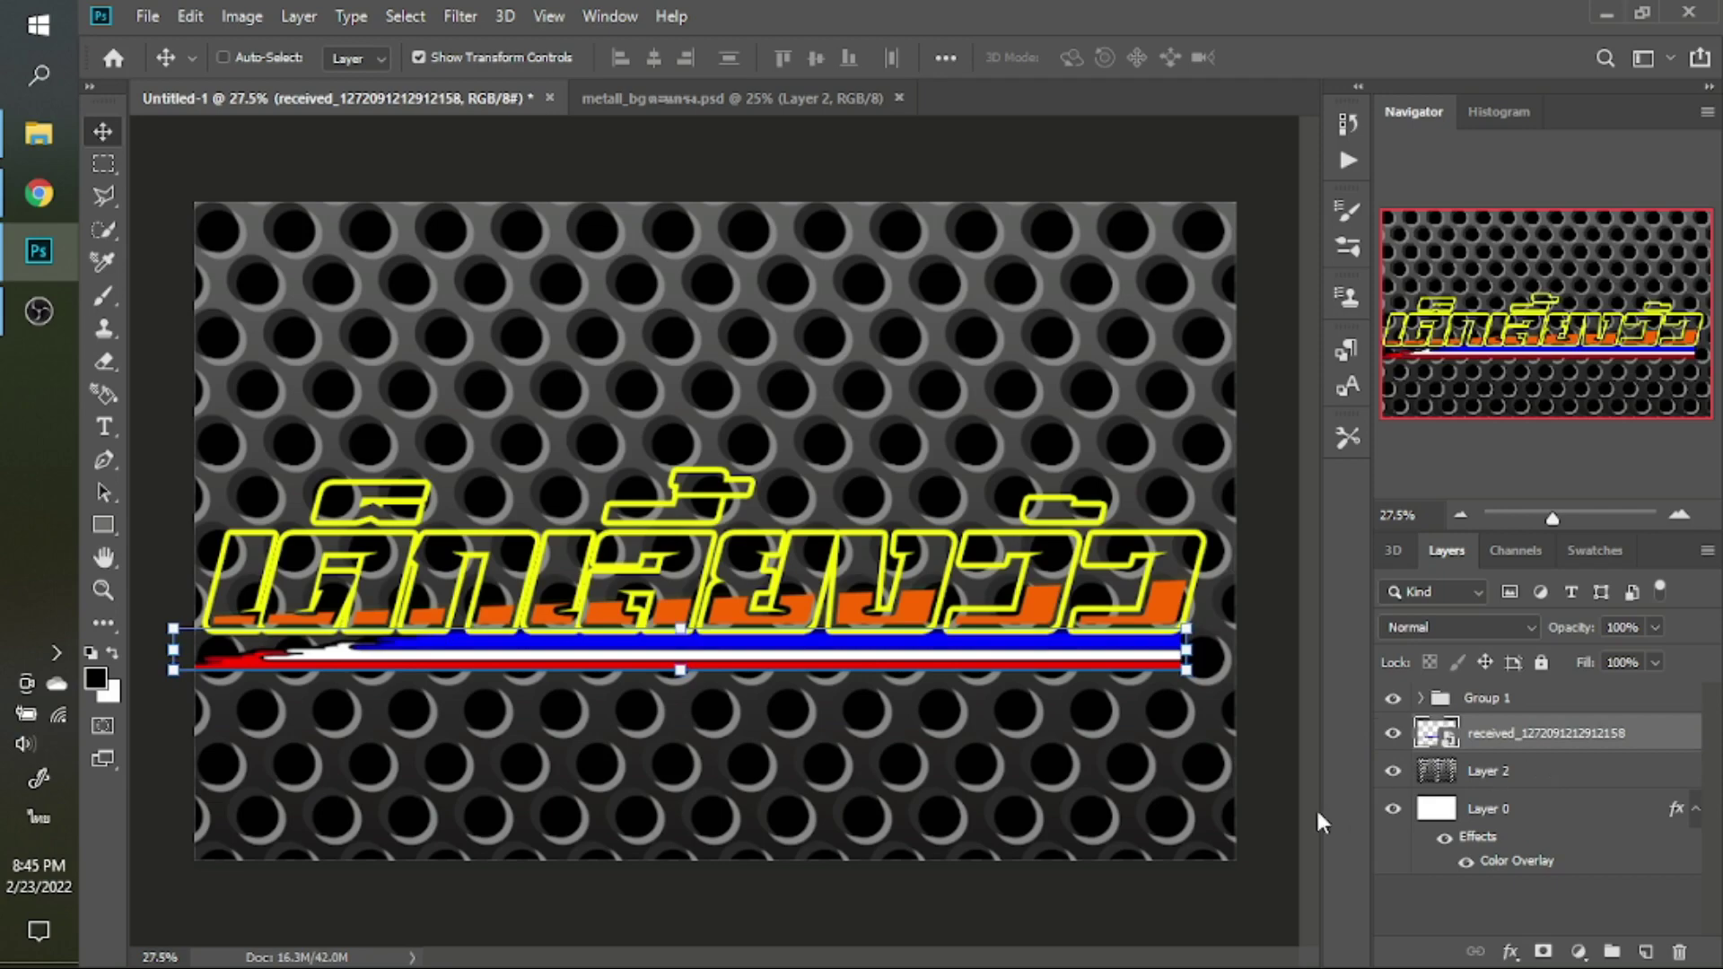
# Rasterize the flag stripe and add a fully opaque yellow outside Stroke
pyautogui.rightClick(1536, 735)
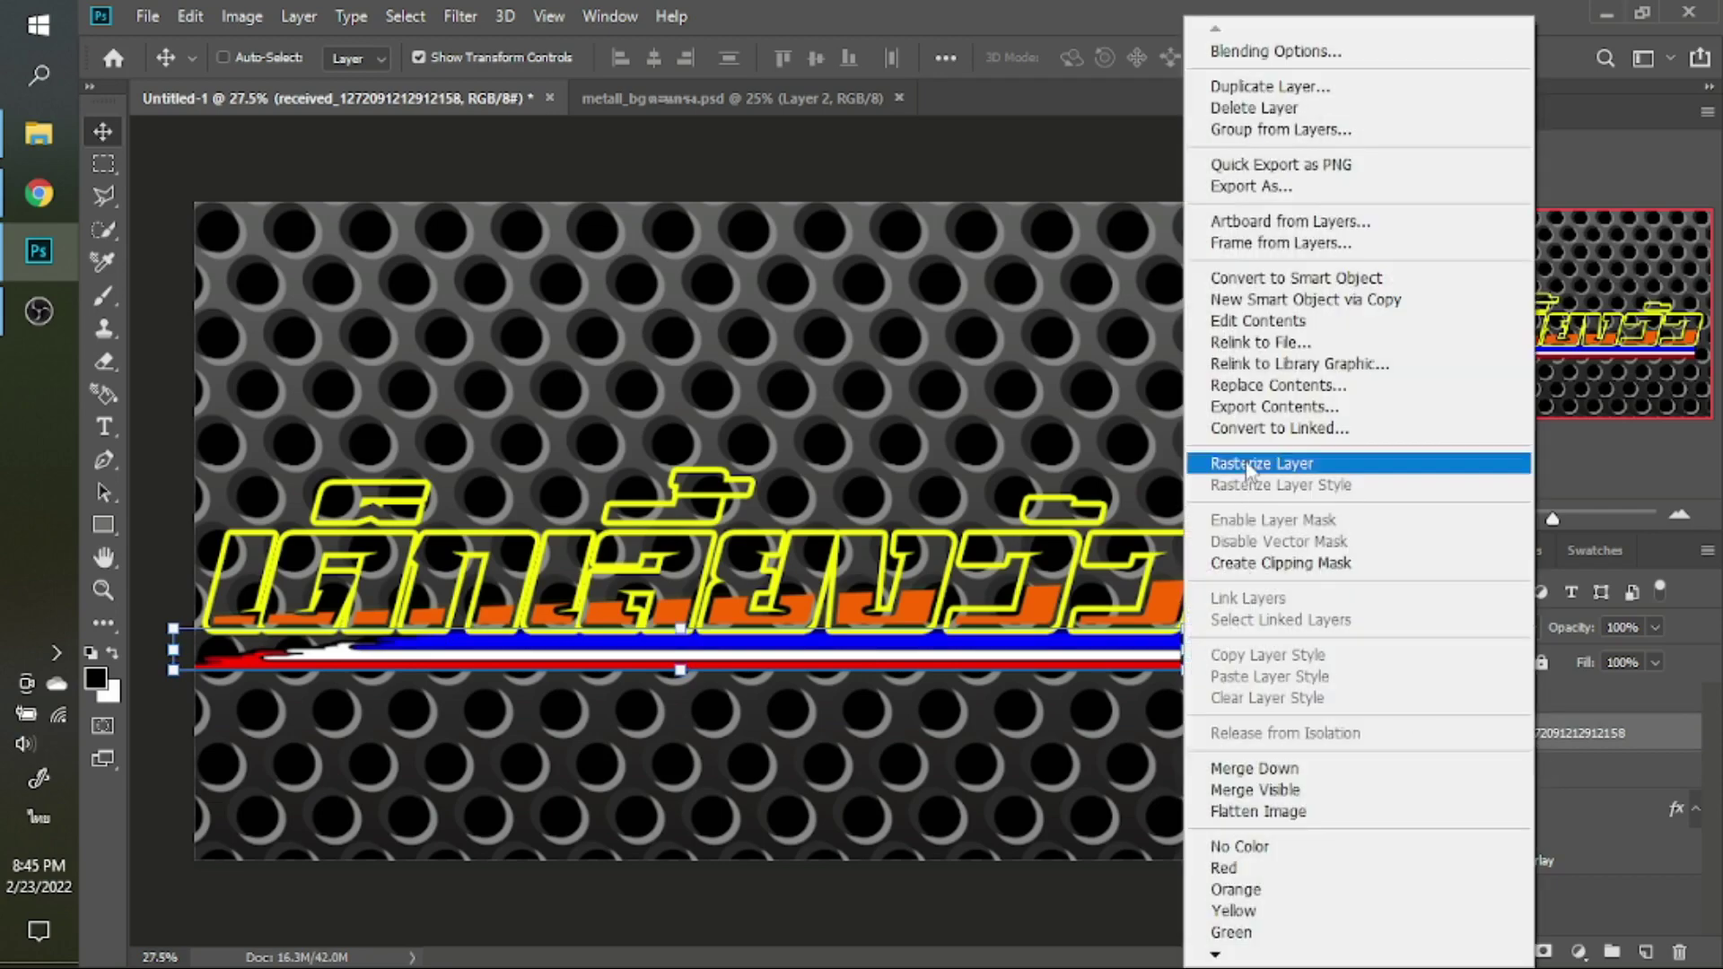
pyautogui.click(1275, 463)
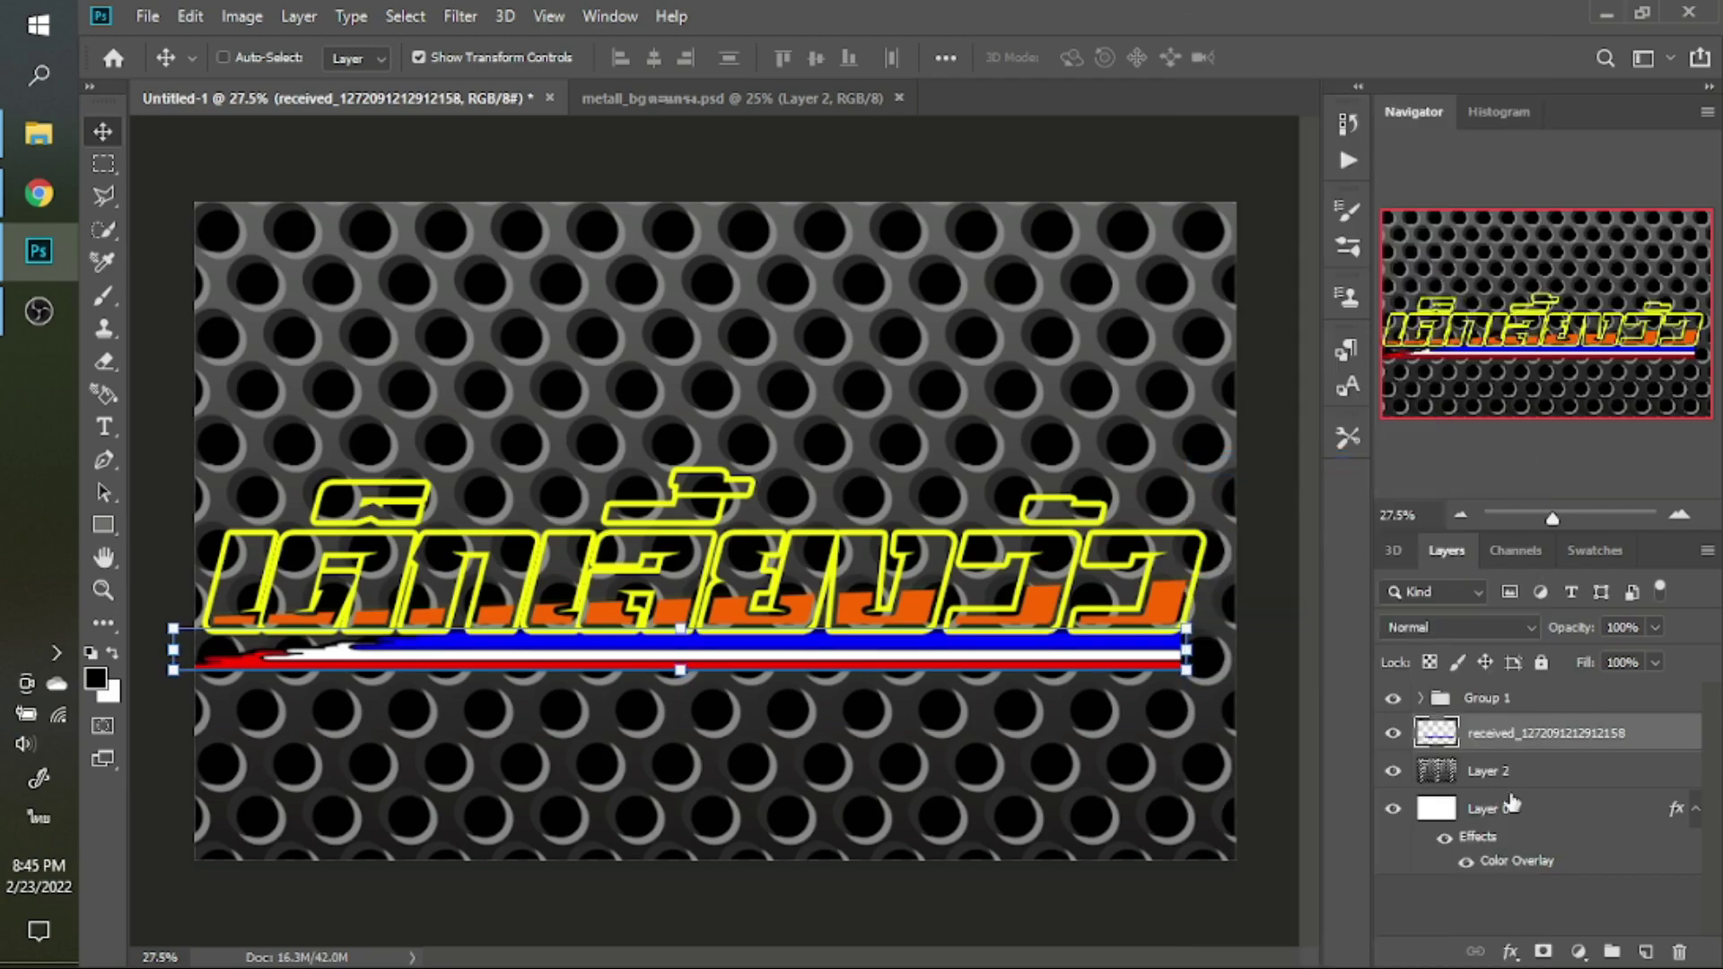
pyautogui.click(1511, 951)
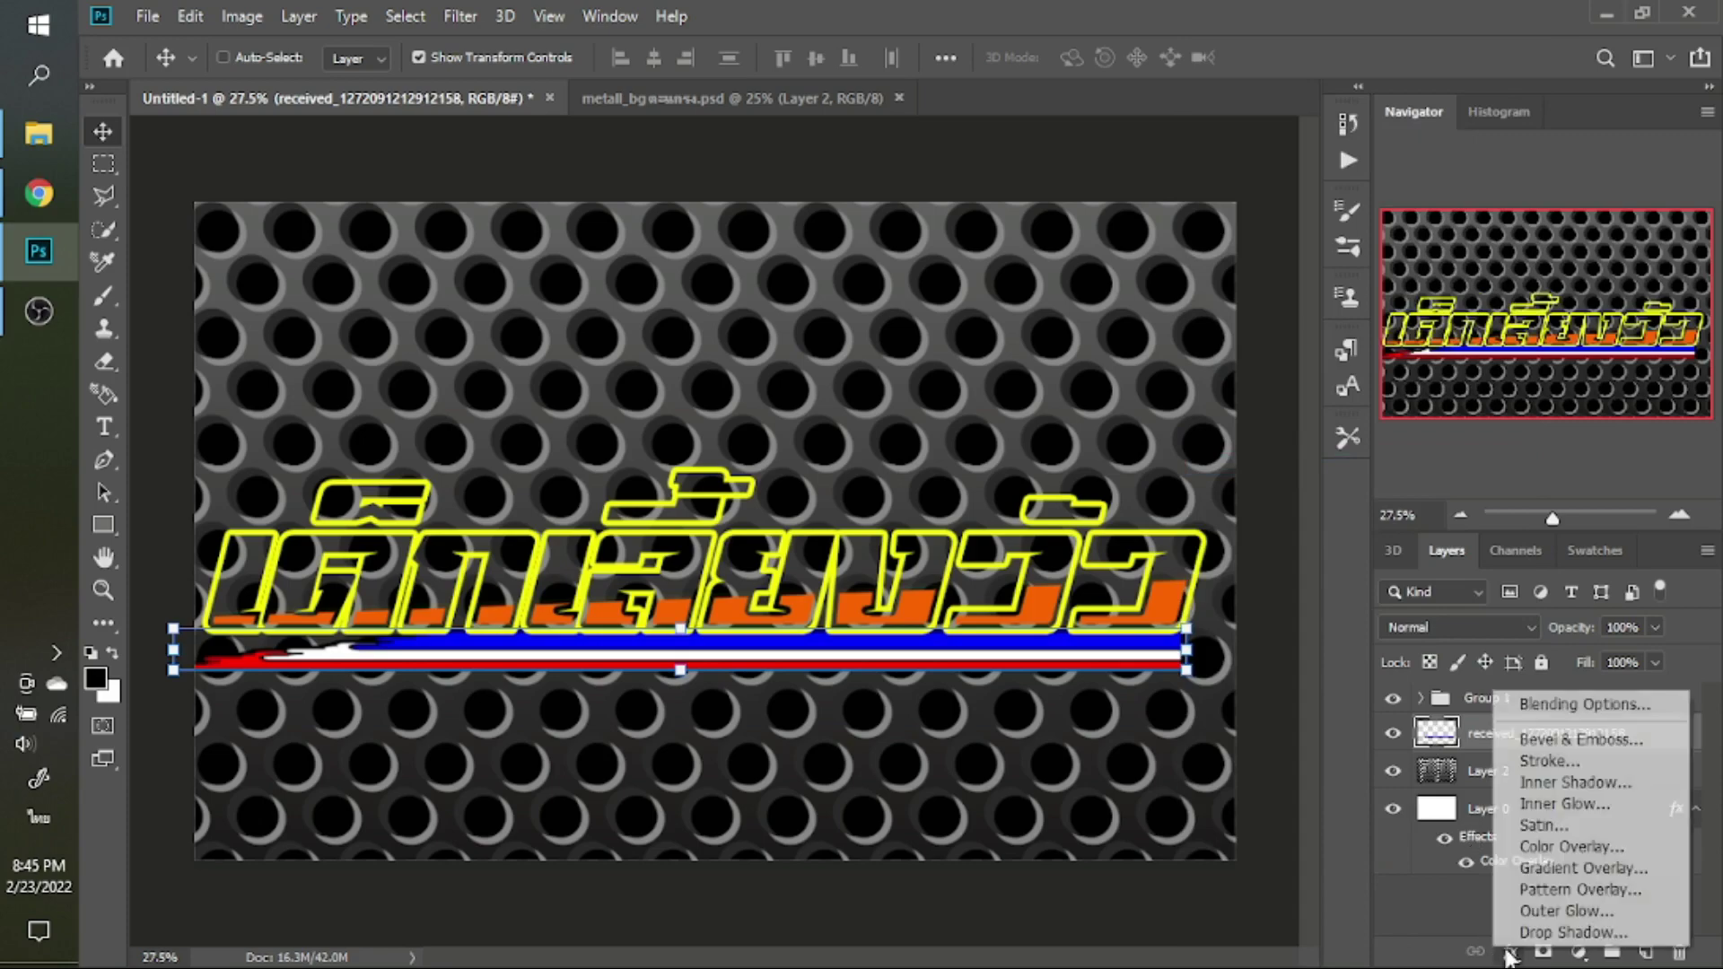
pyautogui.click(1548, 761)
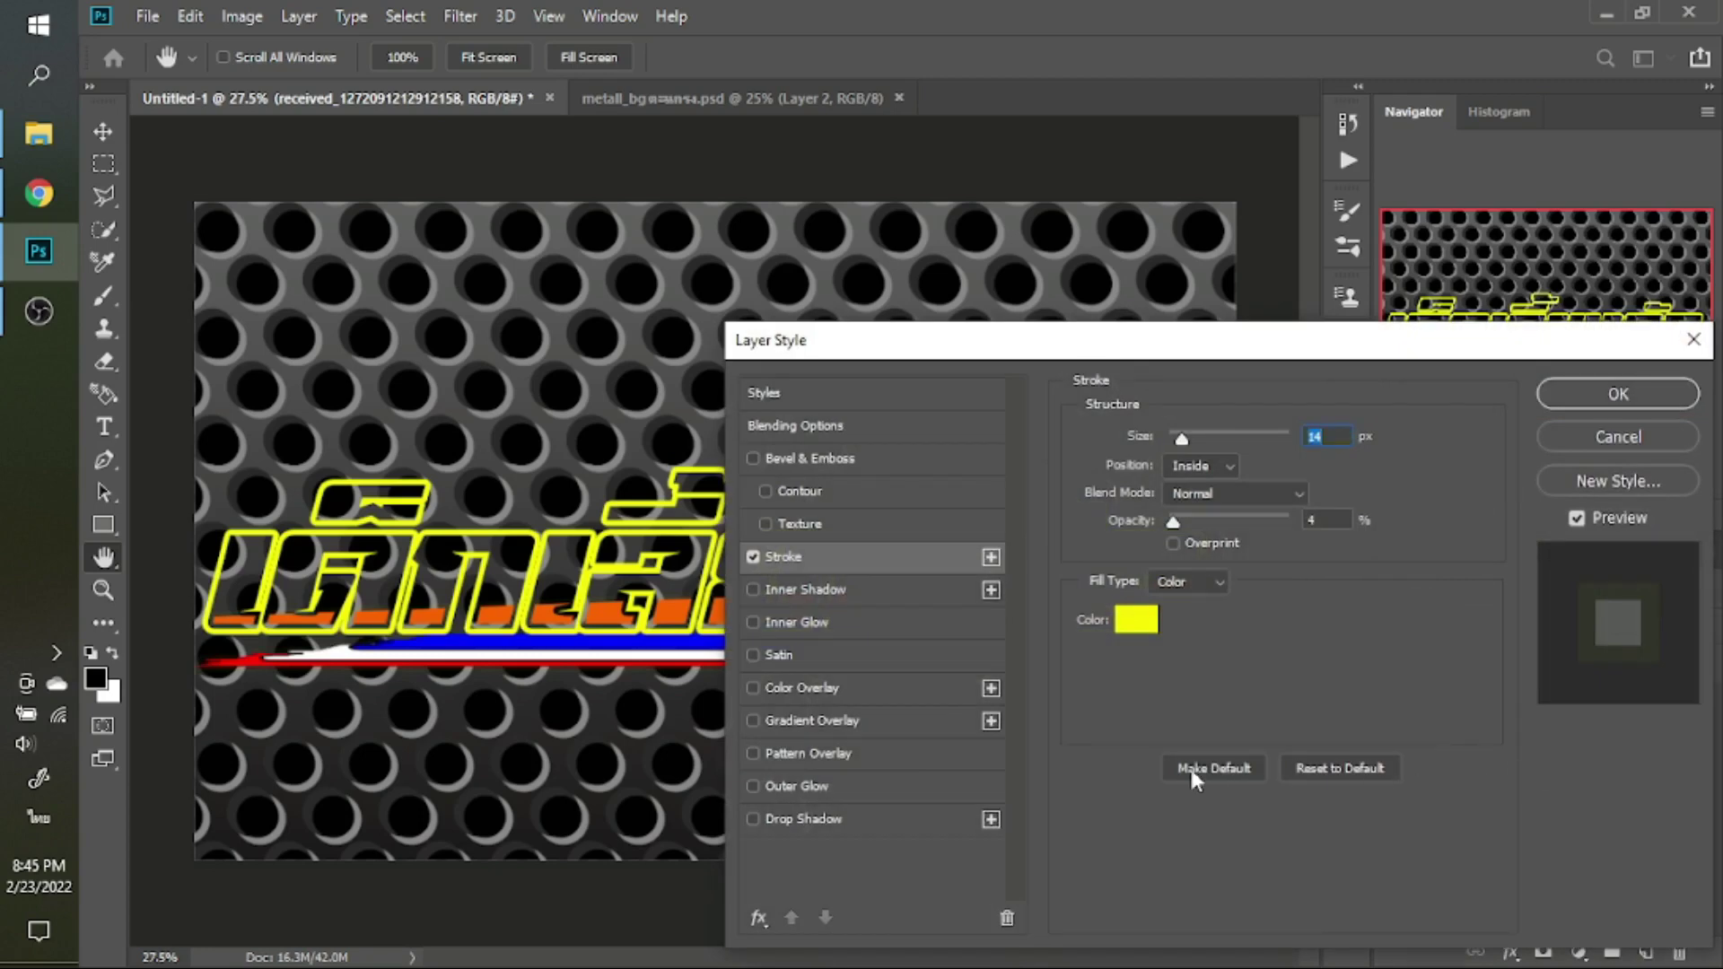
pyautogui.click(1231, 463)
pyautogui.click(1202, 479)
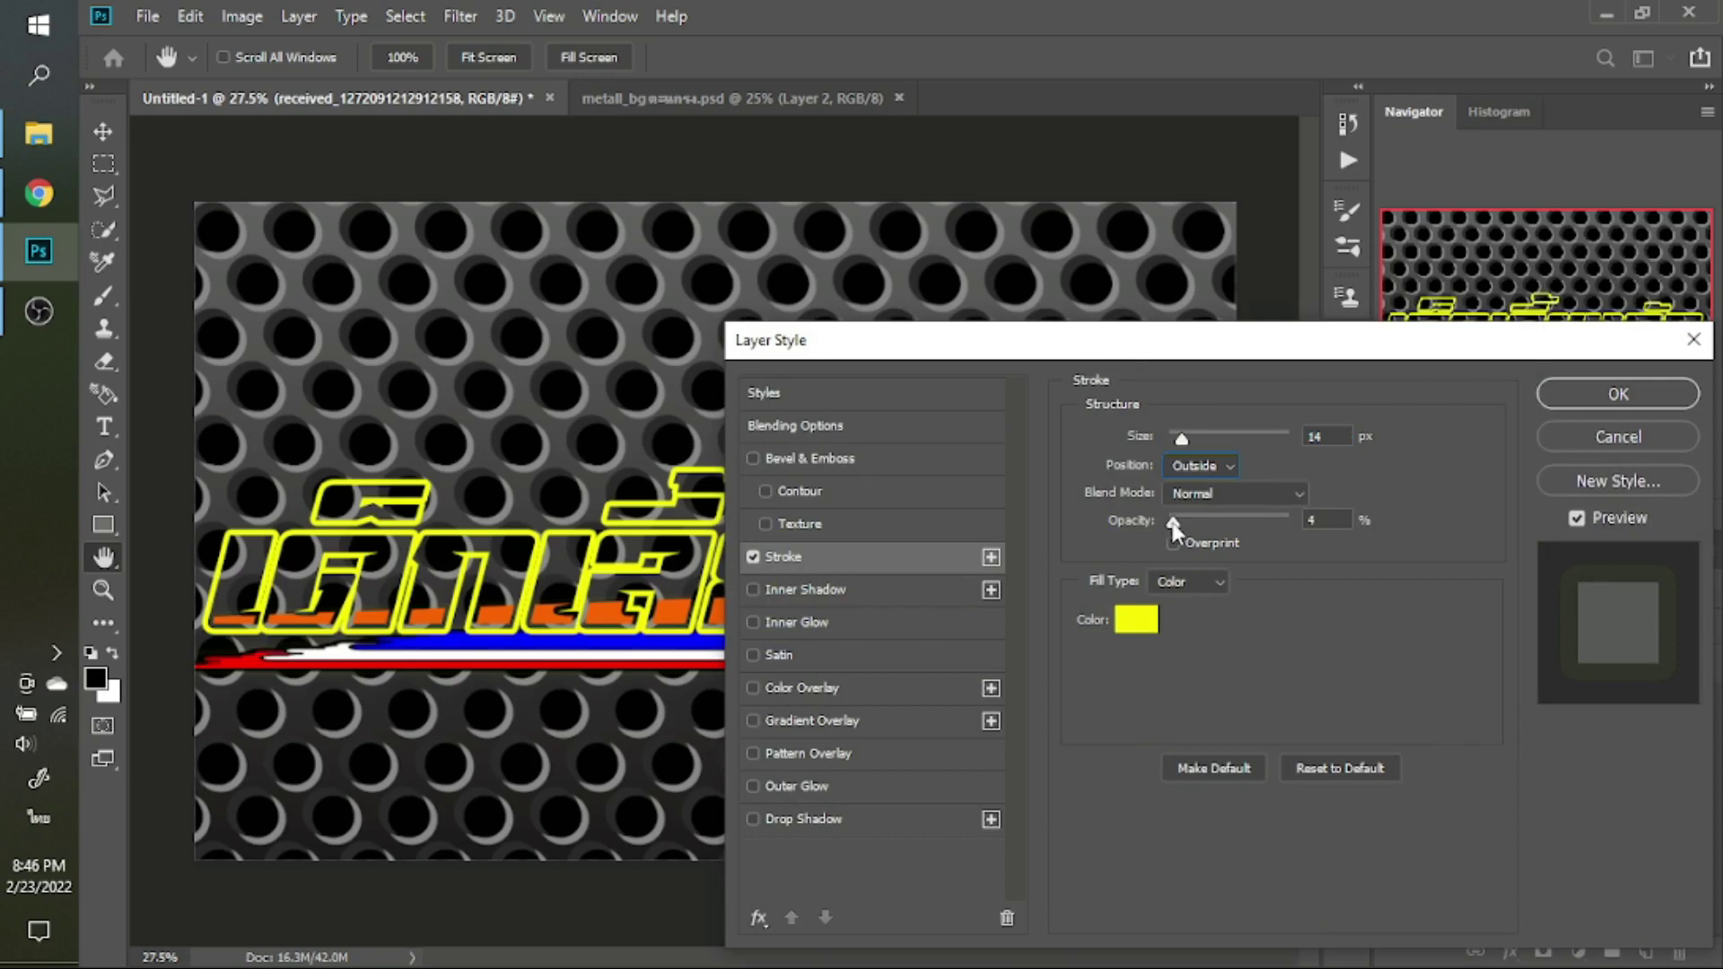
pyautogui.moveTo(1171, 522); pyautogui.dragTo(1316, 538)
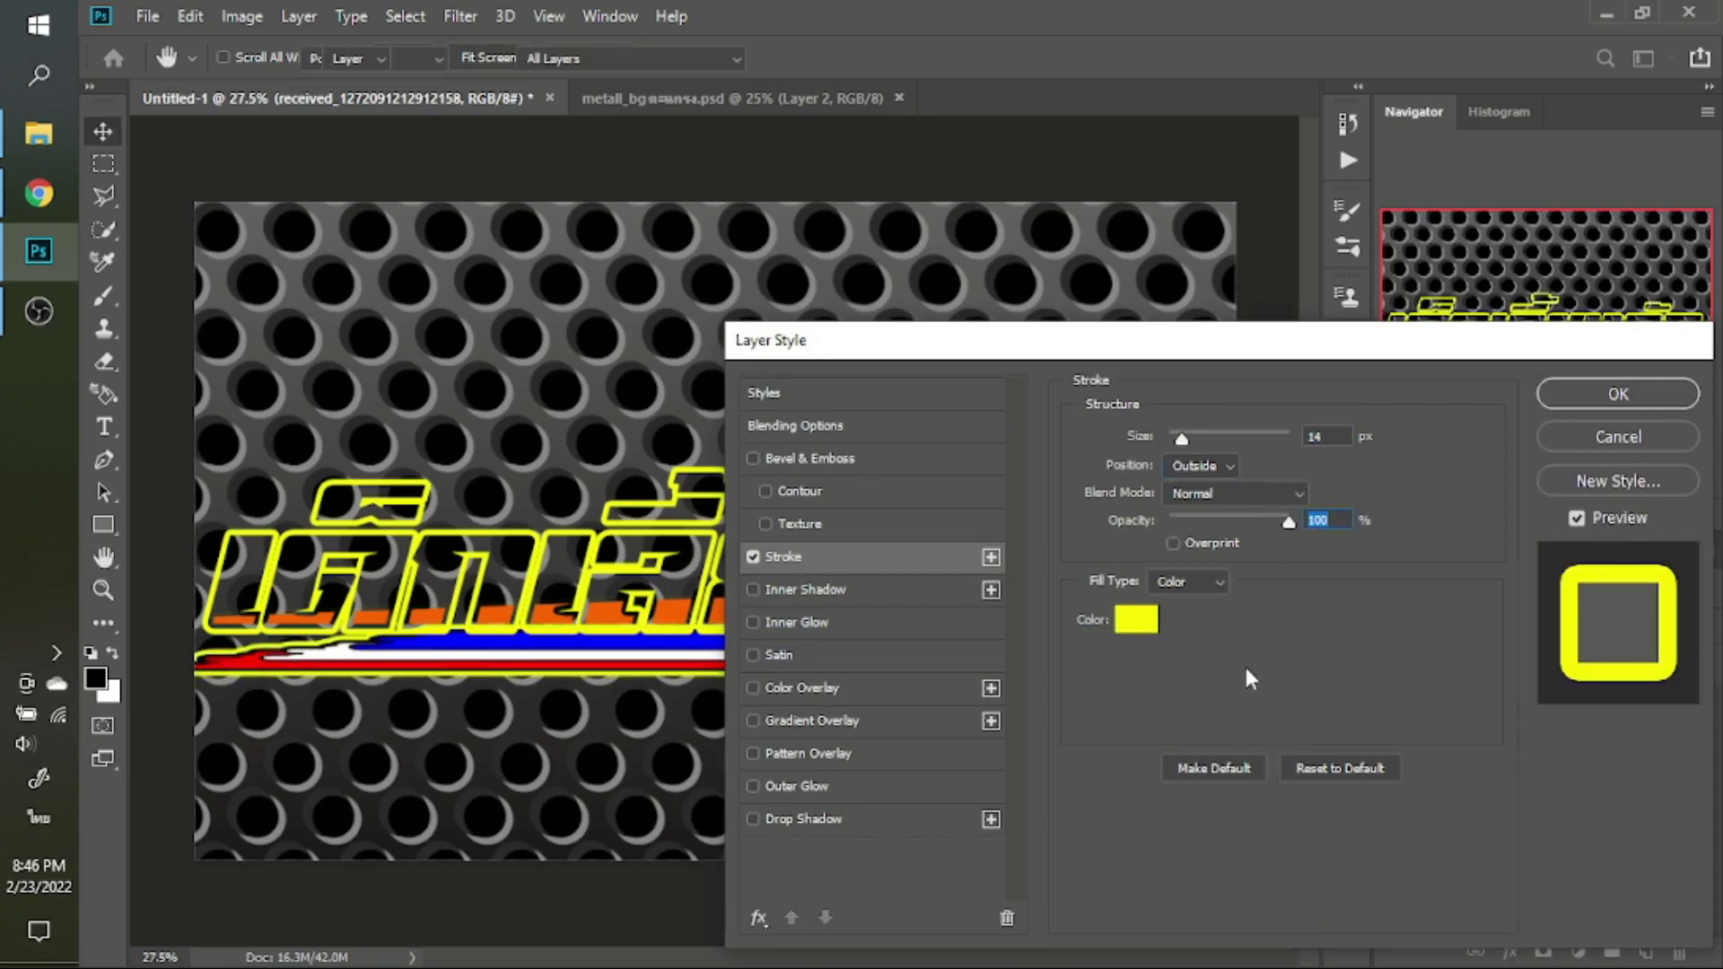
pyautogui.press('Return')
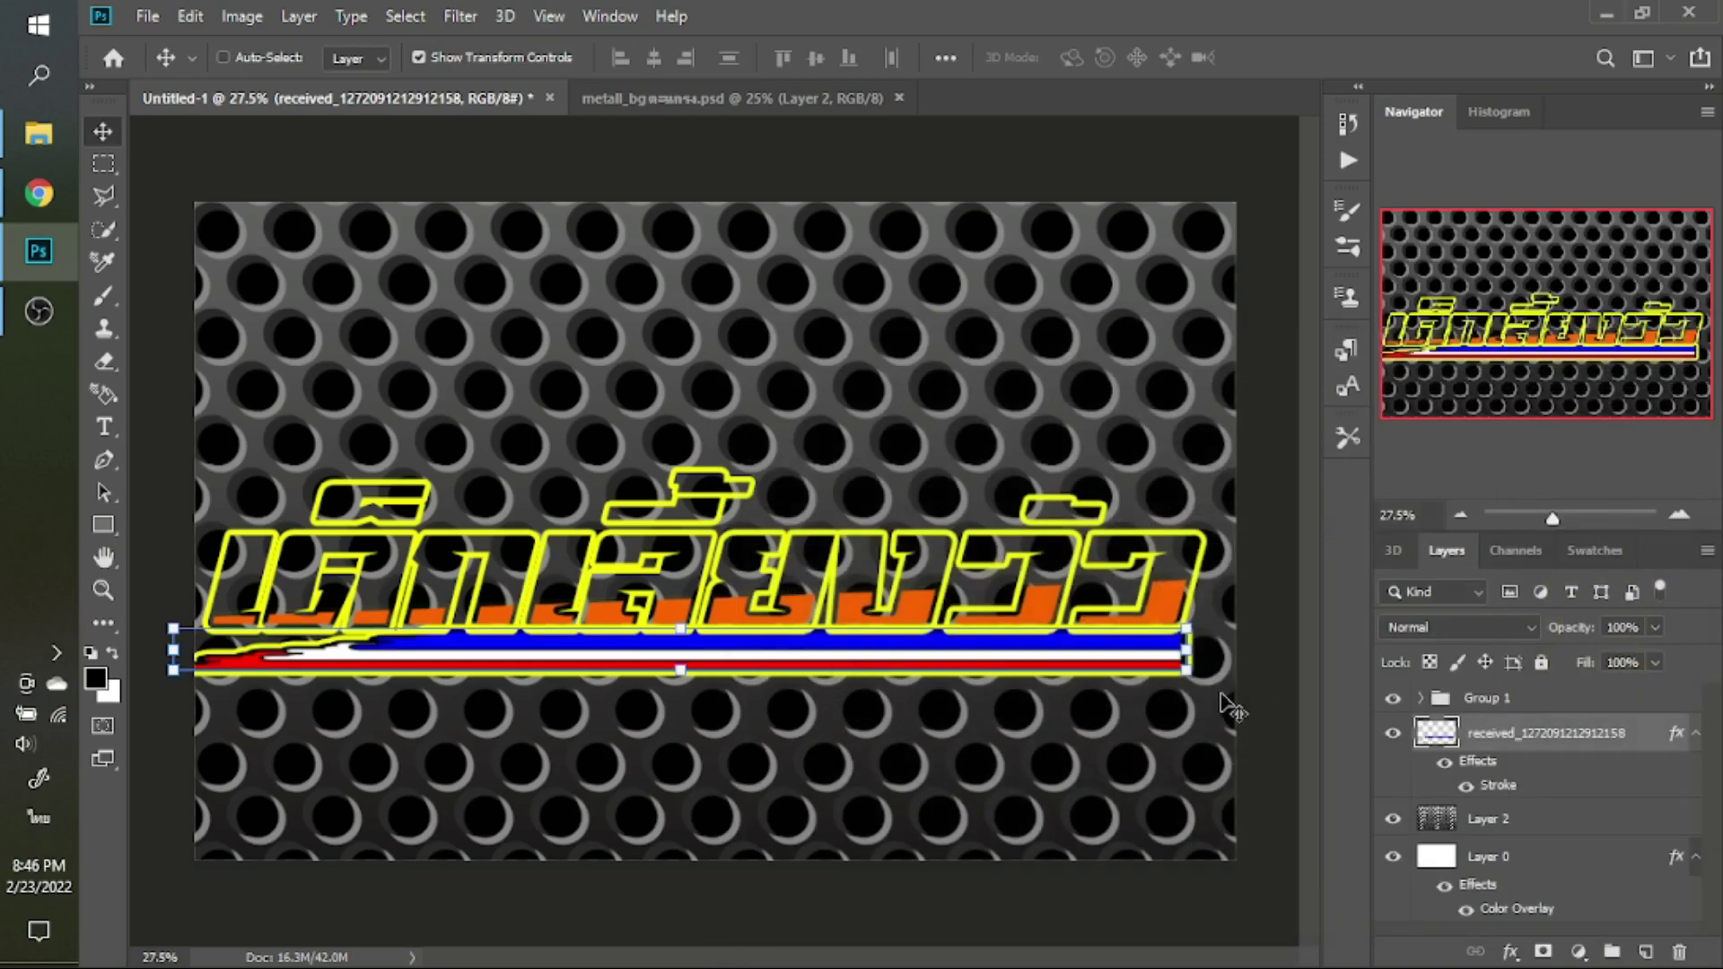
# Zoom in on the stripe's right end and choose the Polygonal Lasso tool
pyautogui.scroll(3, 1216, 683)
pyautogui.scroll(1, 1189, 678)
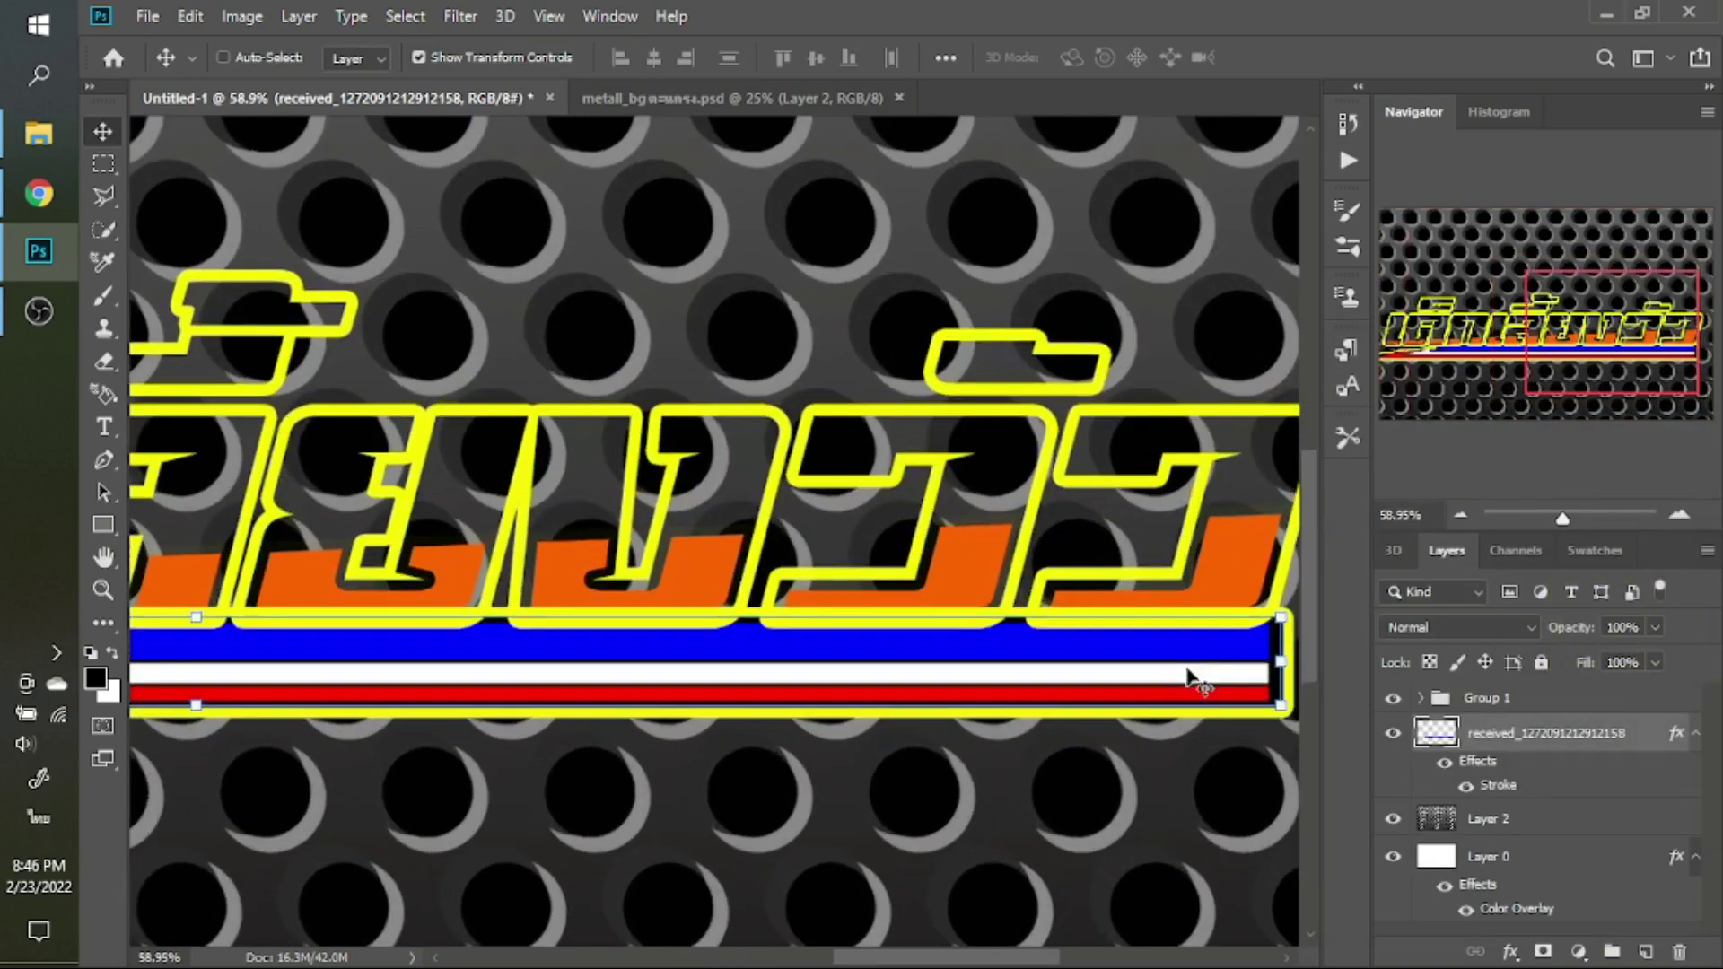
pyautogui.hscroll(1, 1256, 824)
pyautogui.hscroll(1, 1256, 824)
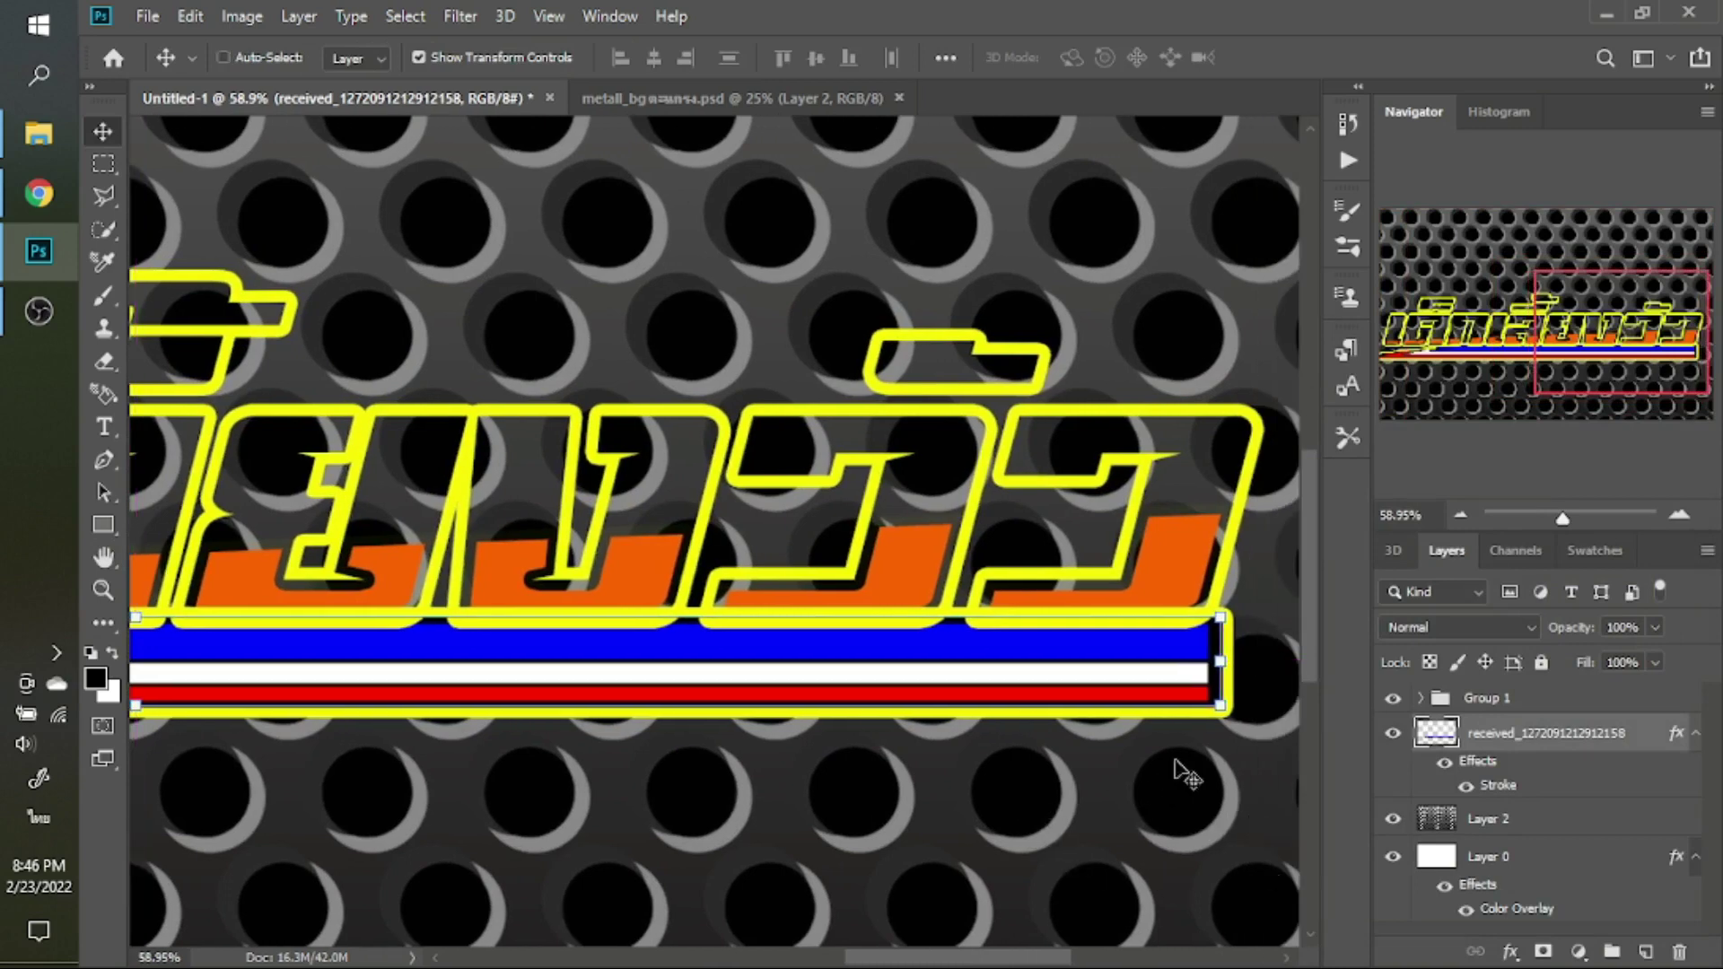
pyautogui.press('p')
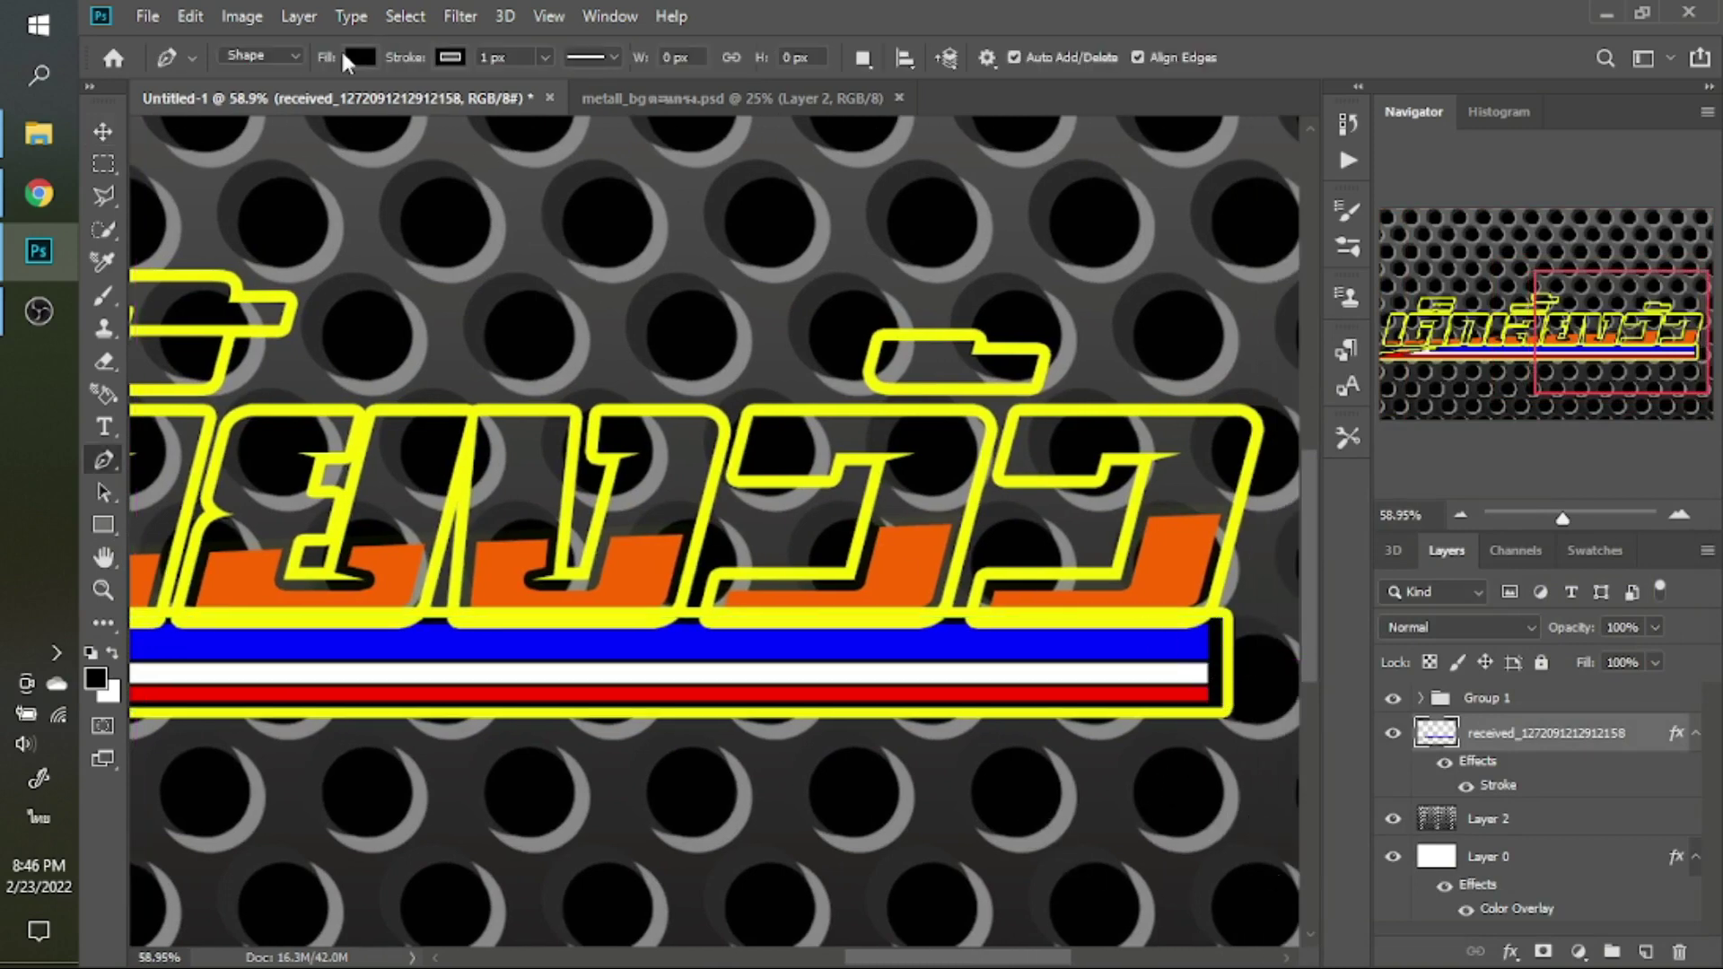
pyautogui.click(115, 191)
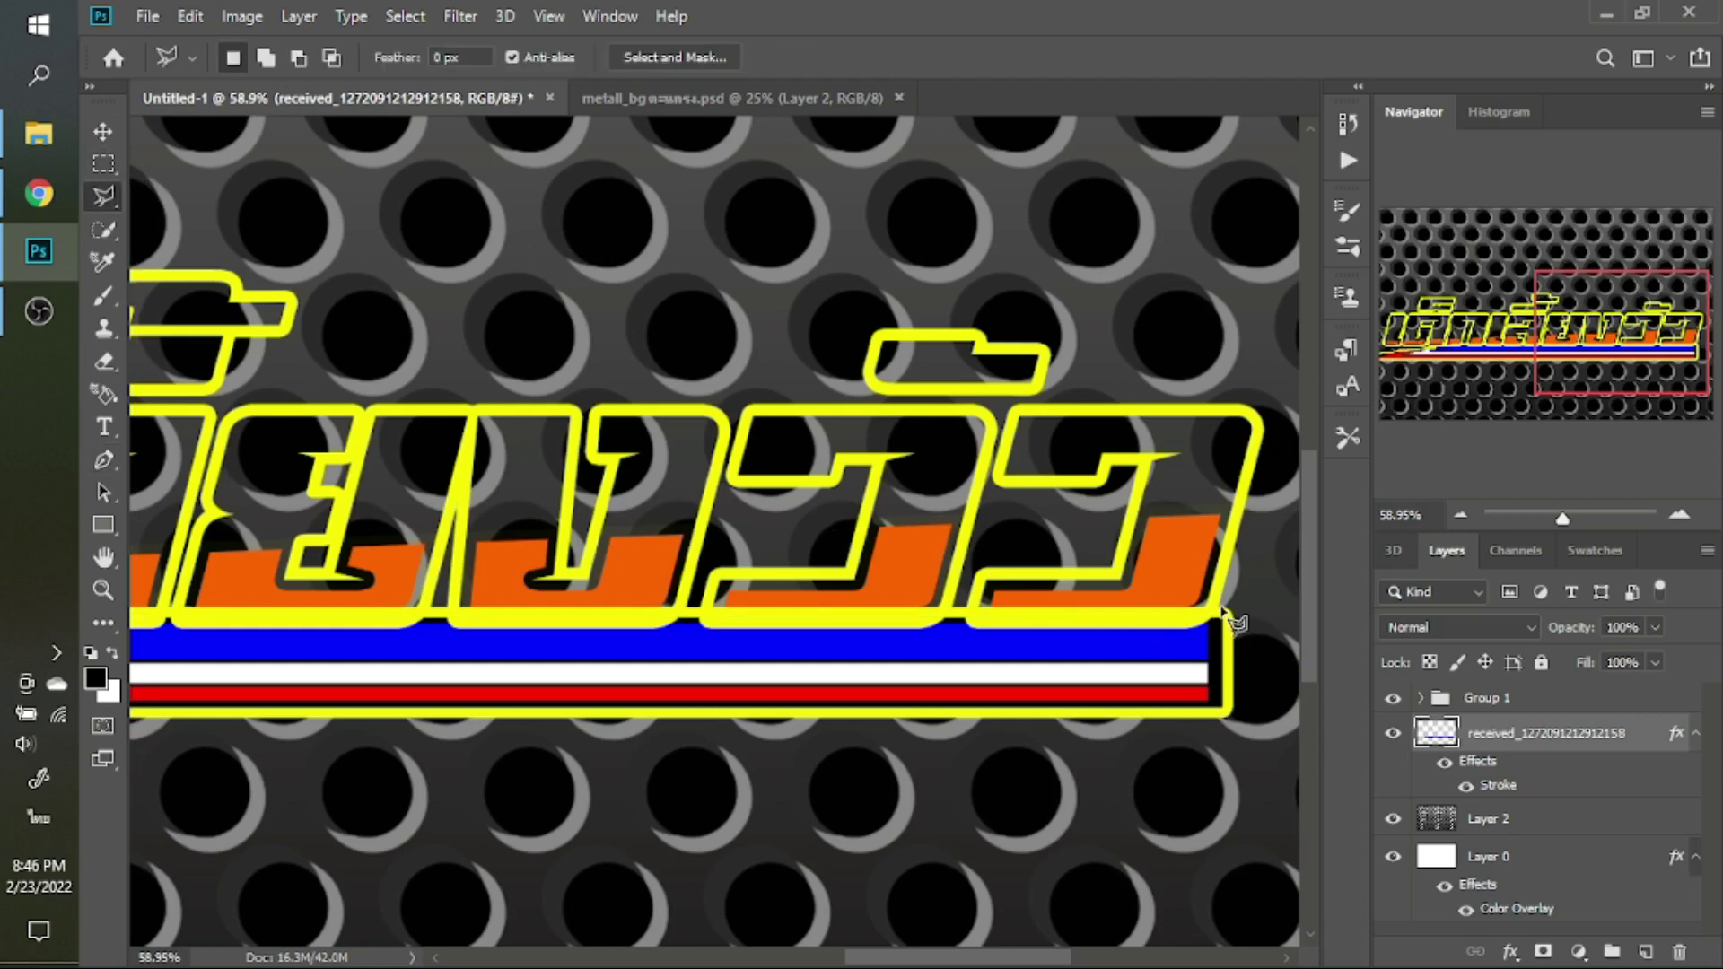
# Select the stripe's protruding right end along a slant and delete it
pyautogui.click(1219, 612)
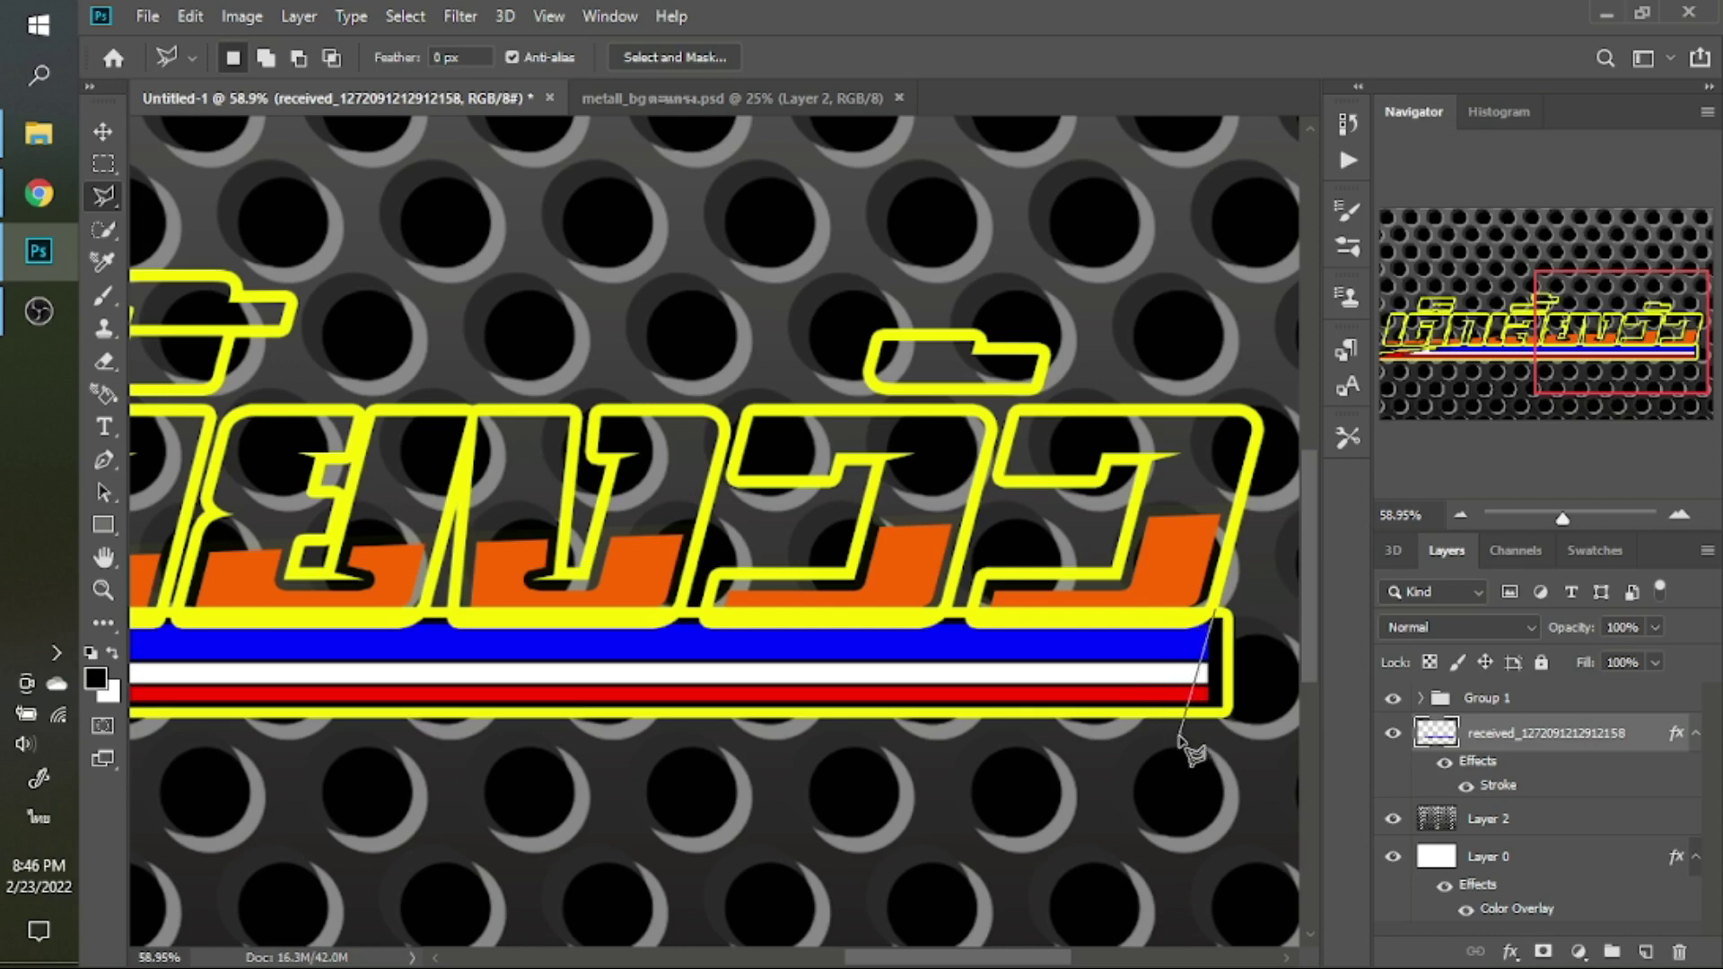
pyautogui.click(1179, 736)
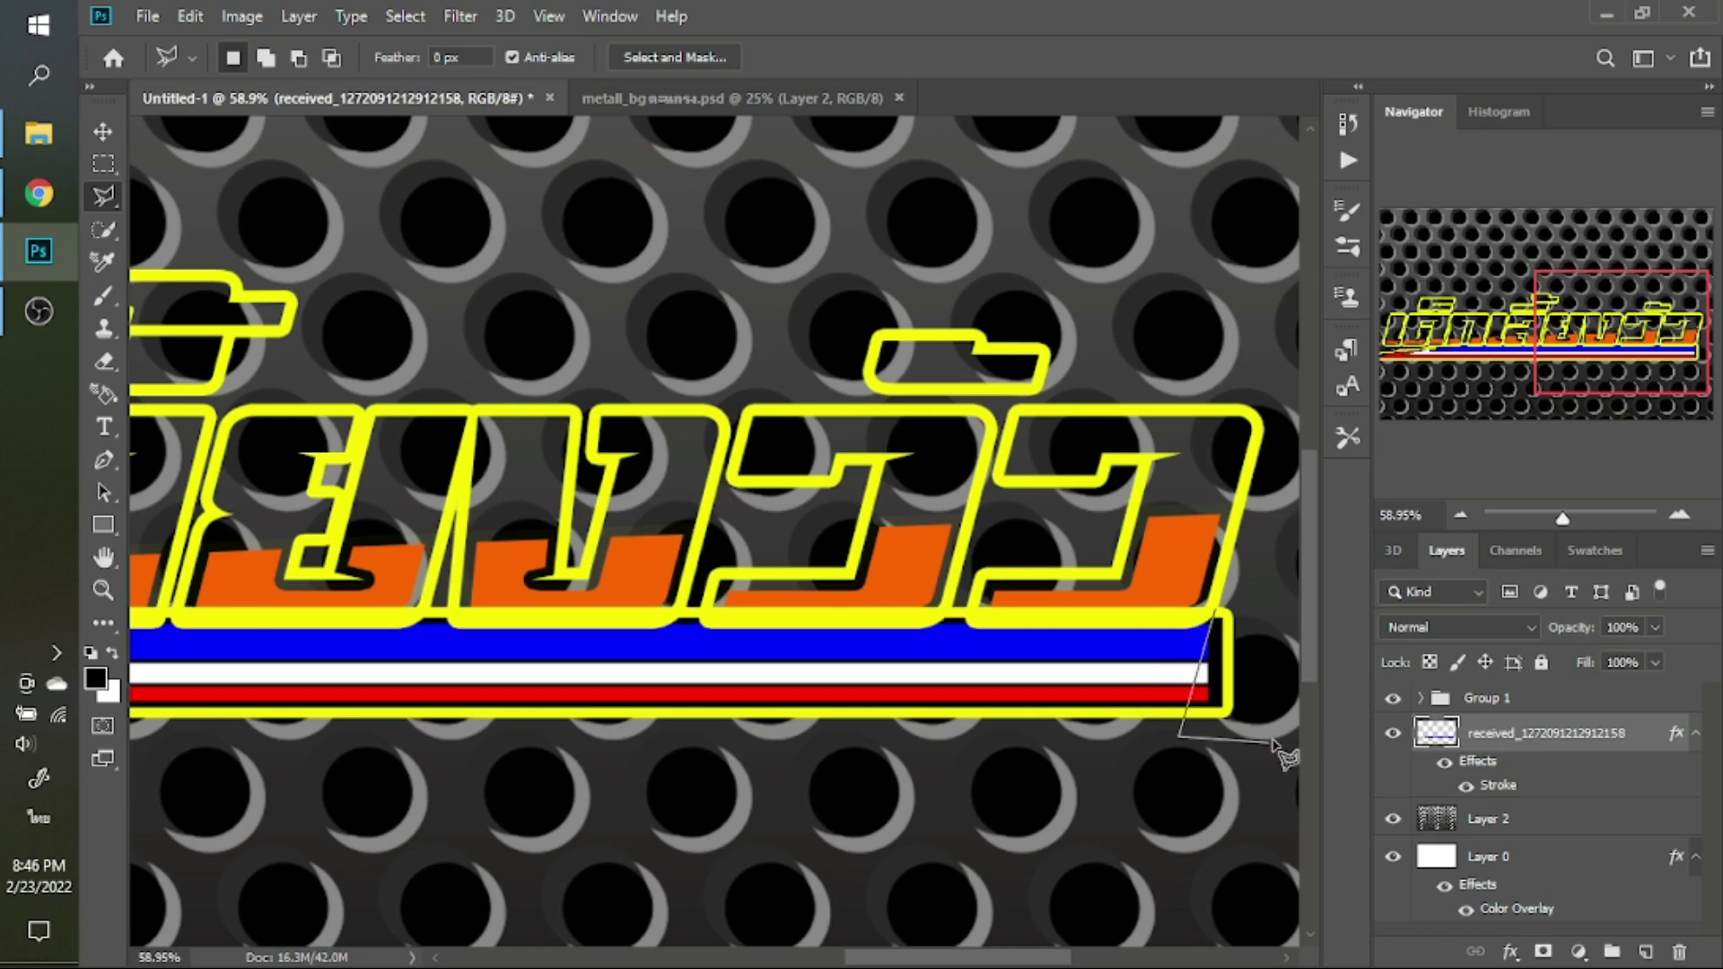
pyautogui.click(1270, 742)
pyautogui.click(1277, 598)
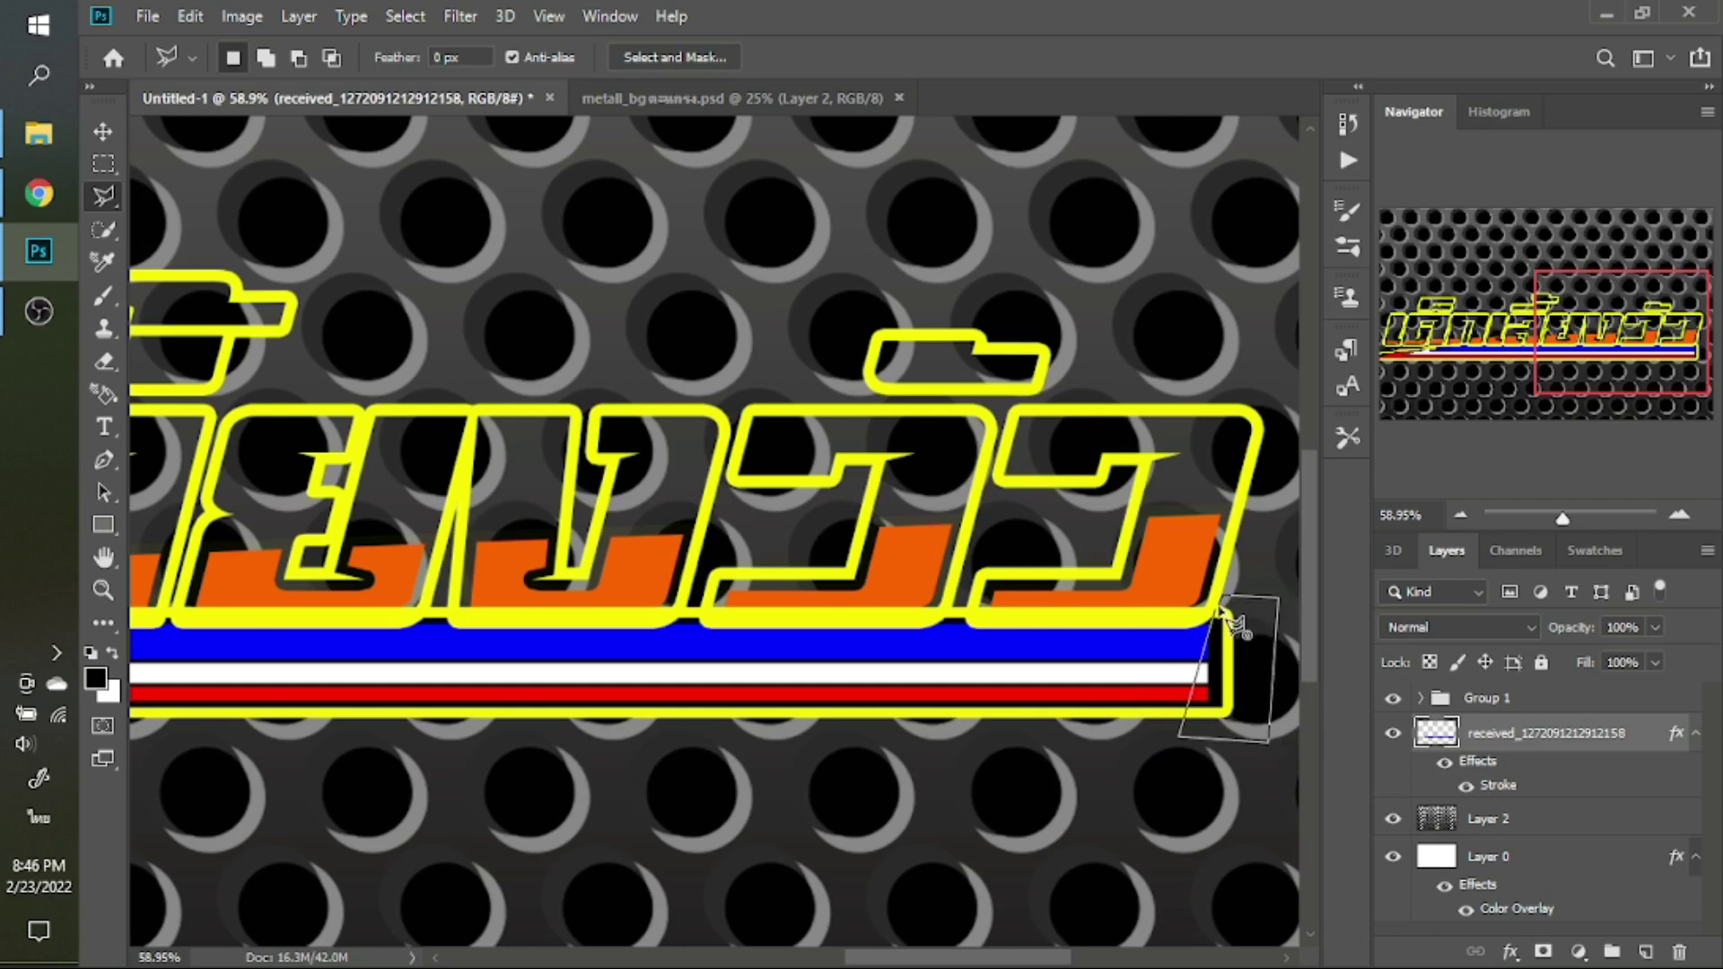
pyautogui.click(1222, 600)
pyautogui.press('Delete')
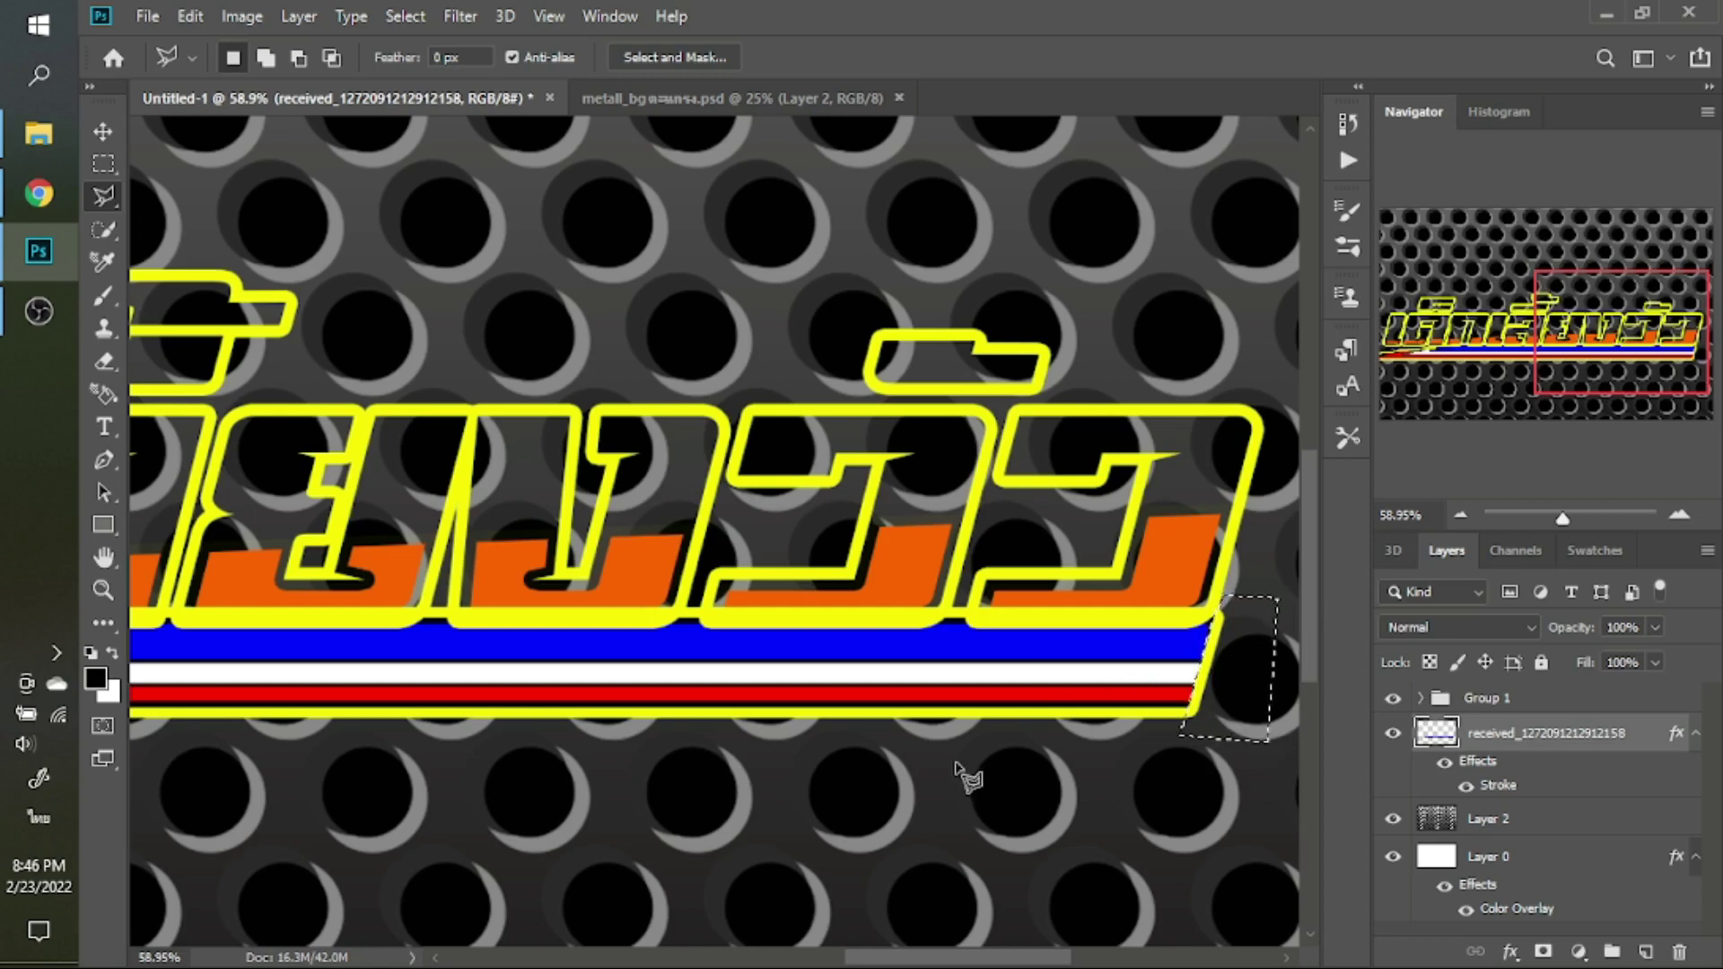
# Switch to the Rectangular Marquee, deselect, and zoom back out
pyautogui.press('m')
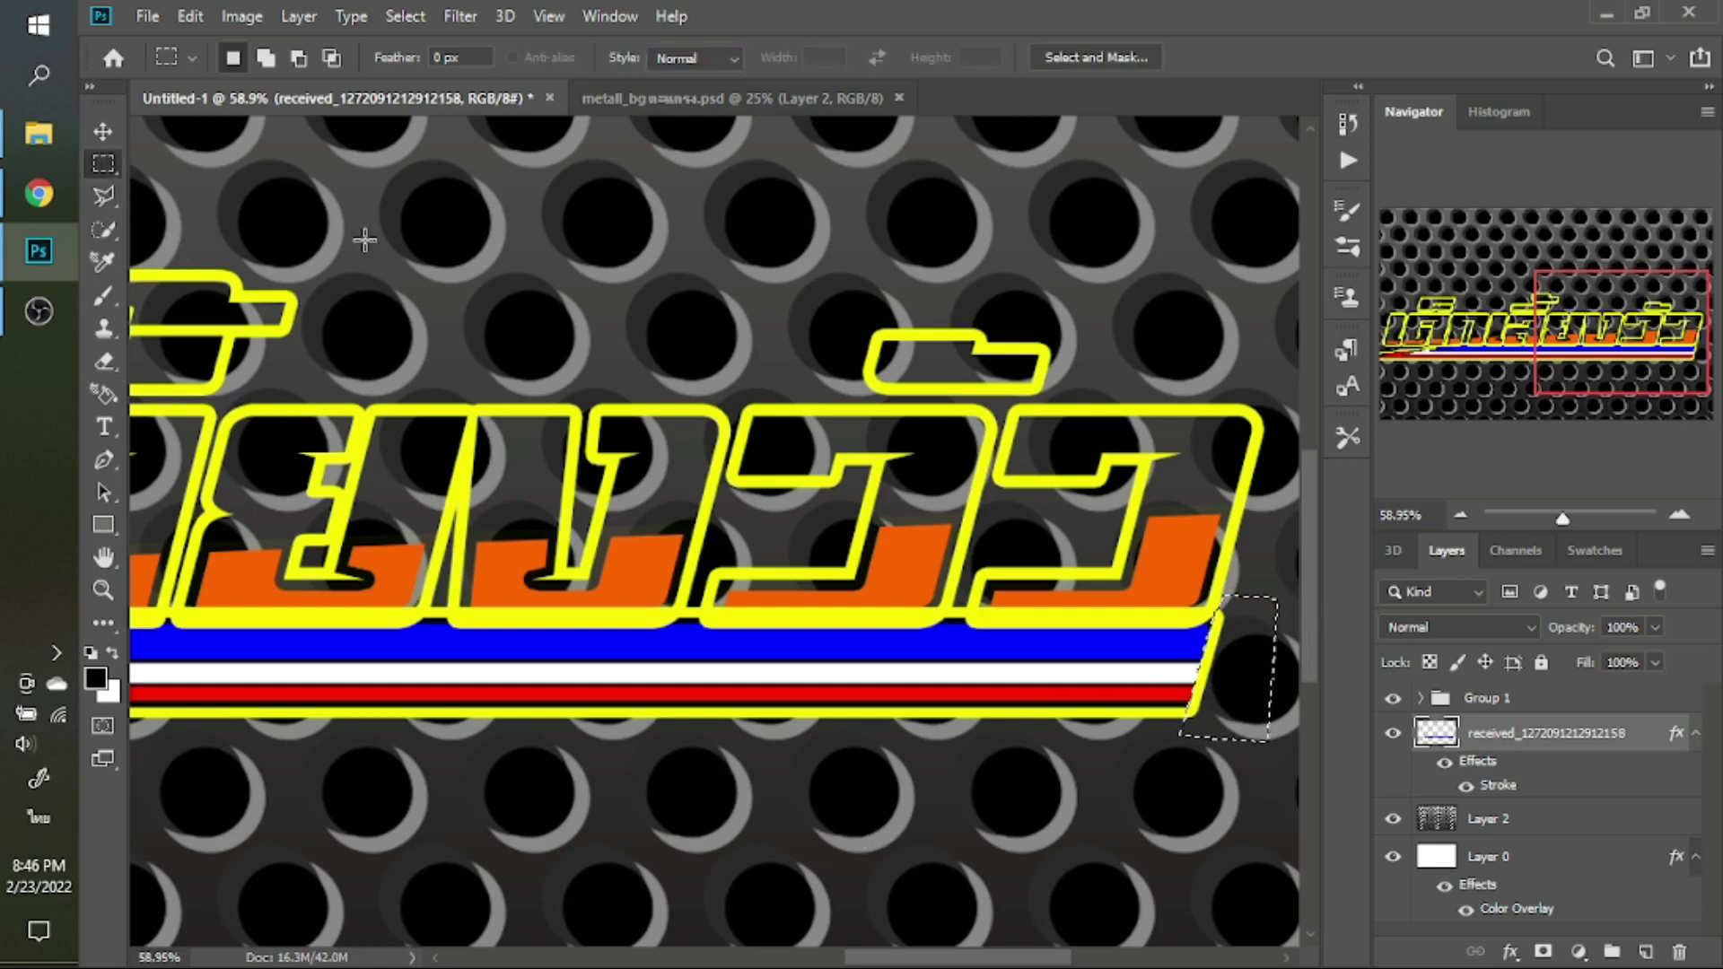
pyautogui.hotkey('ctrl', 'd')
pyautogui.scroll(-1, 622, 668)
pyautogui.scroll(-1, 622, 668)
pyautogui.scroll(-1, 622, 669)
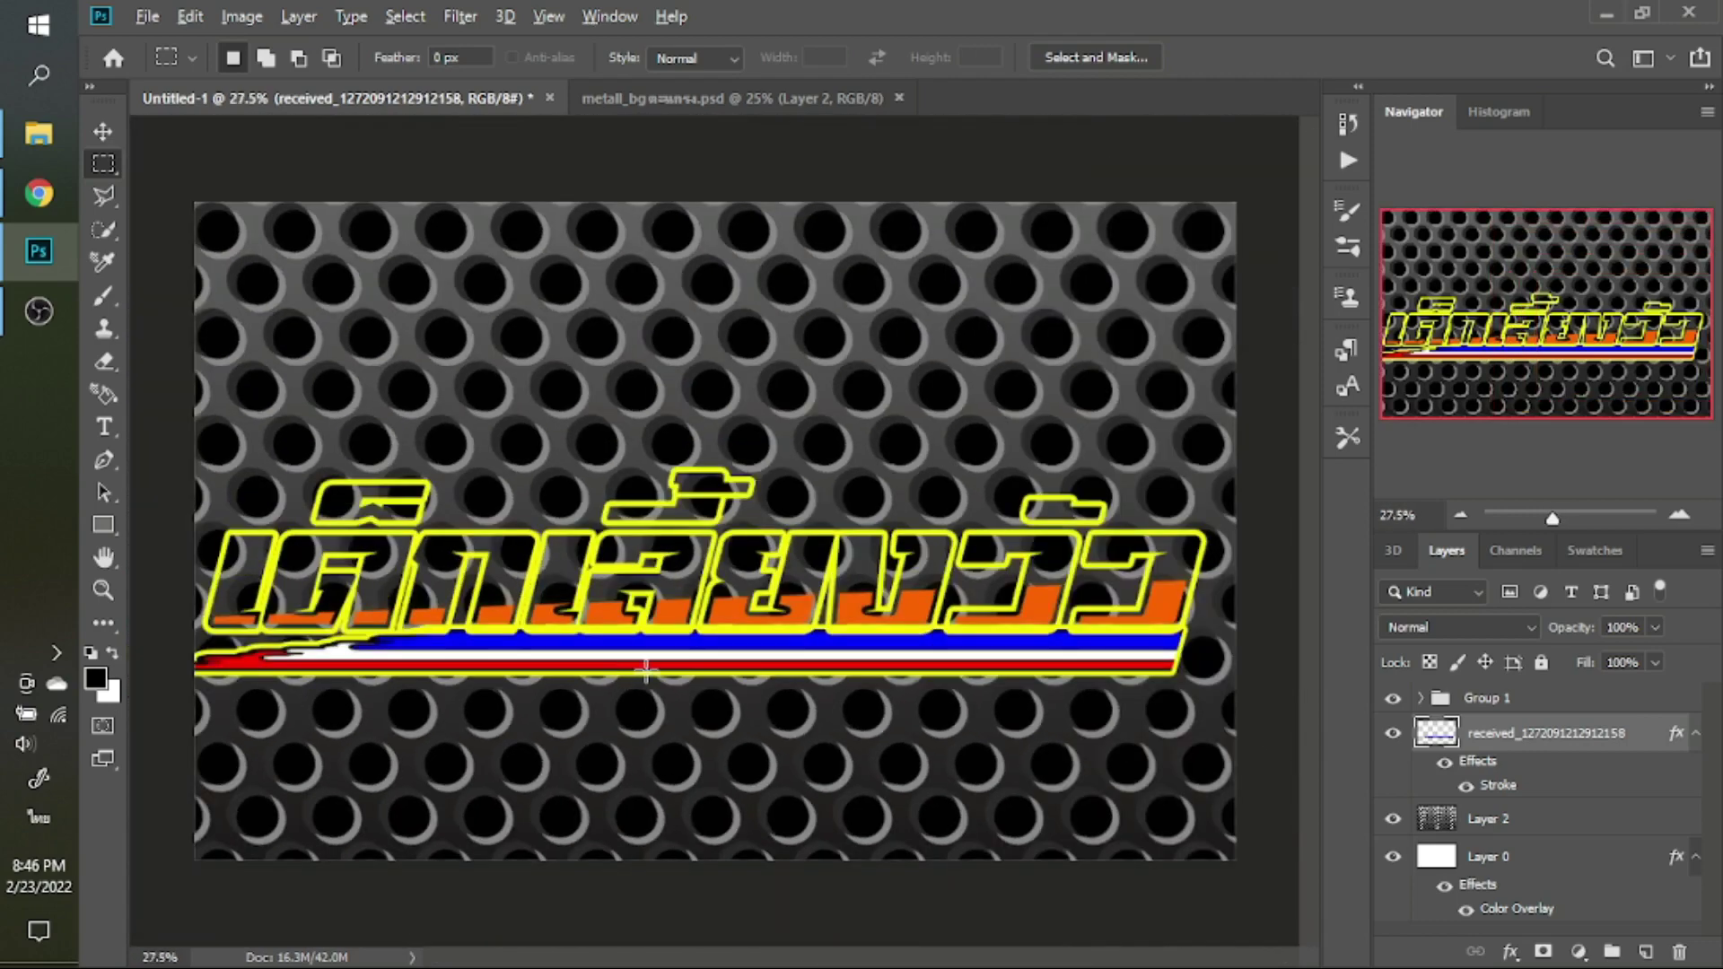
# Scale the text artwork layer to about 96.59% and nudge it slightly right
pyautogui.scroll(-1, 646, 672)
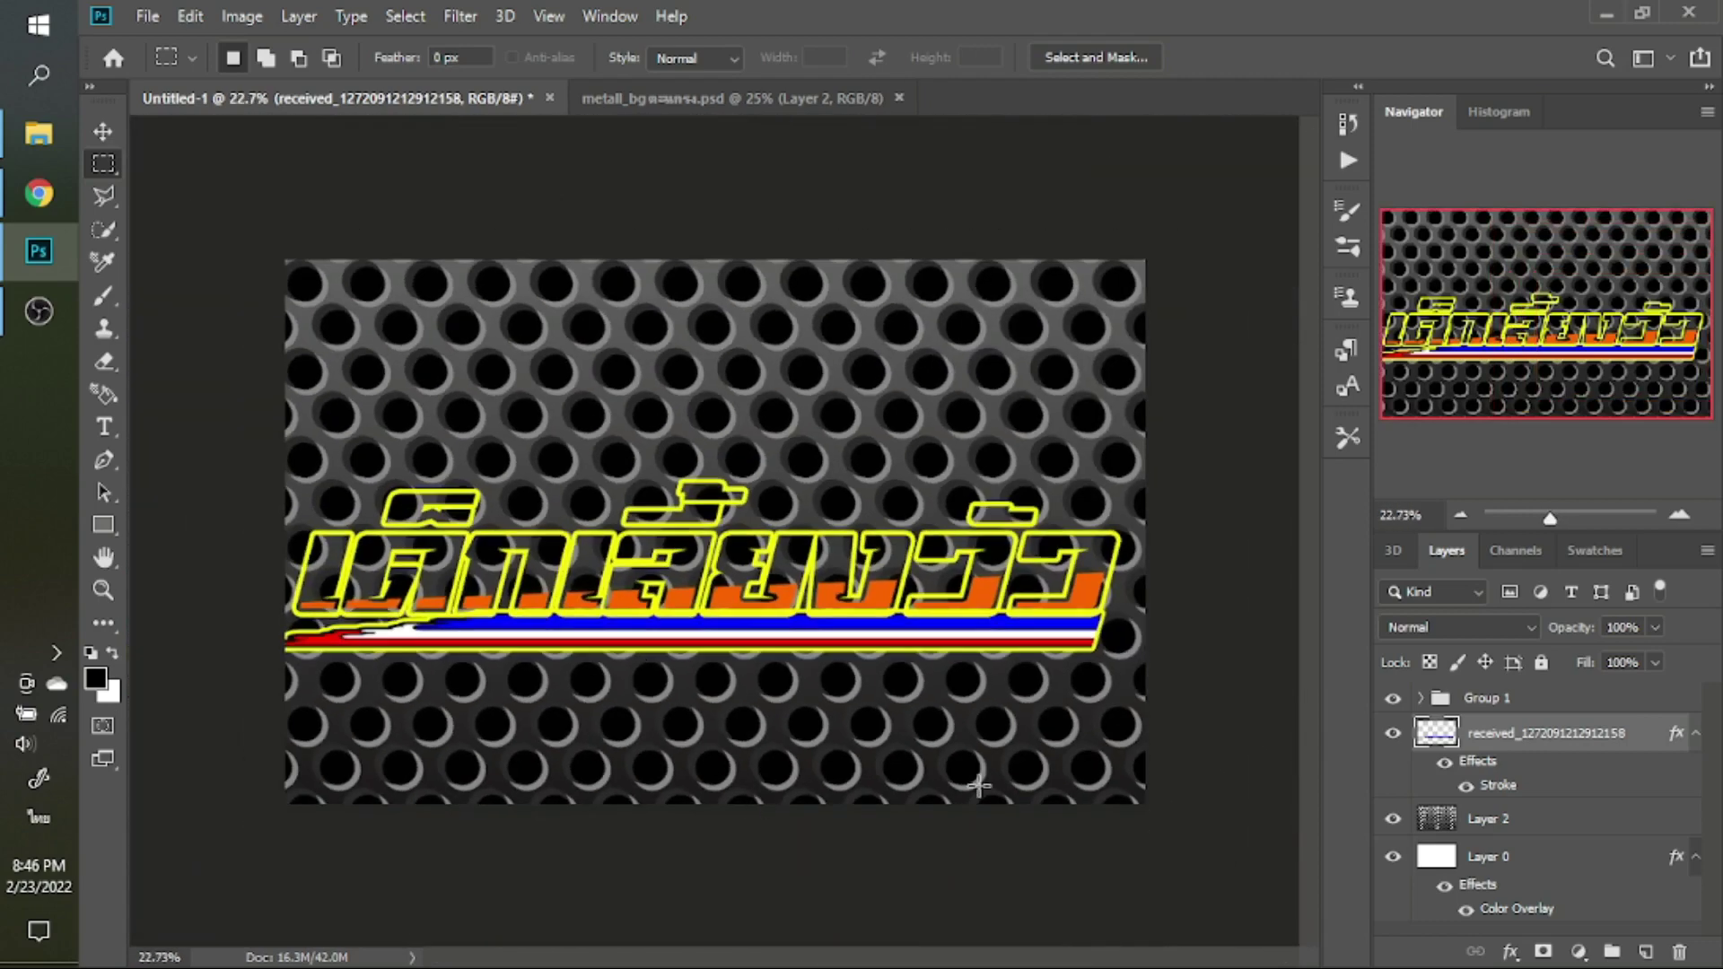
pyautogui.click(1525, 708)
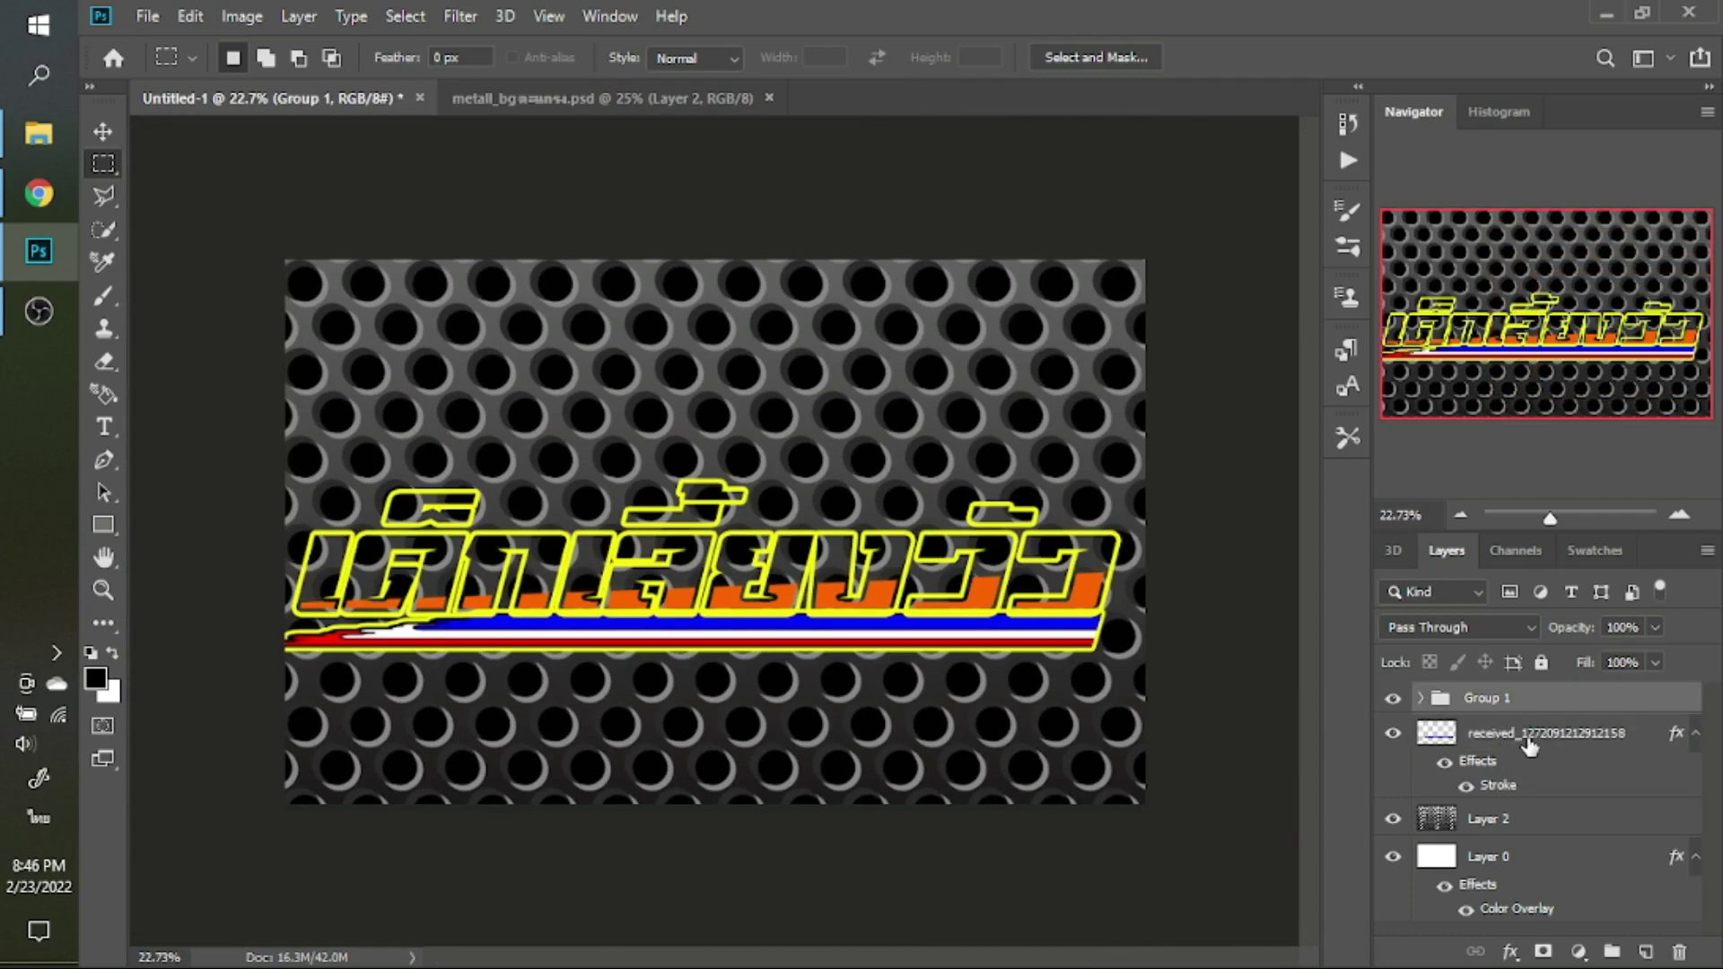
pyautogui.click(1528, 743)
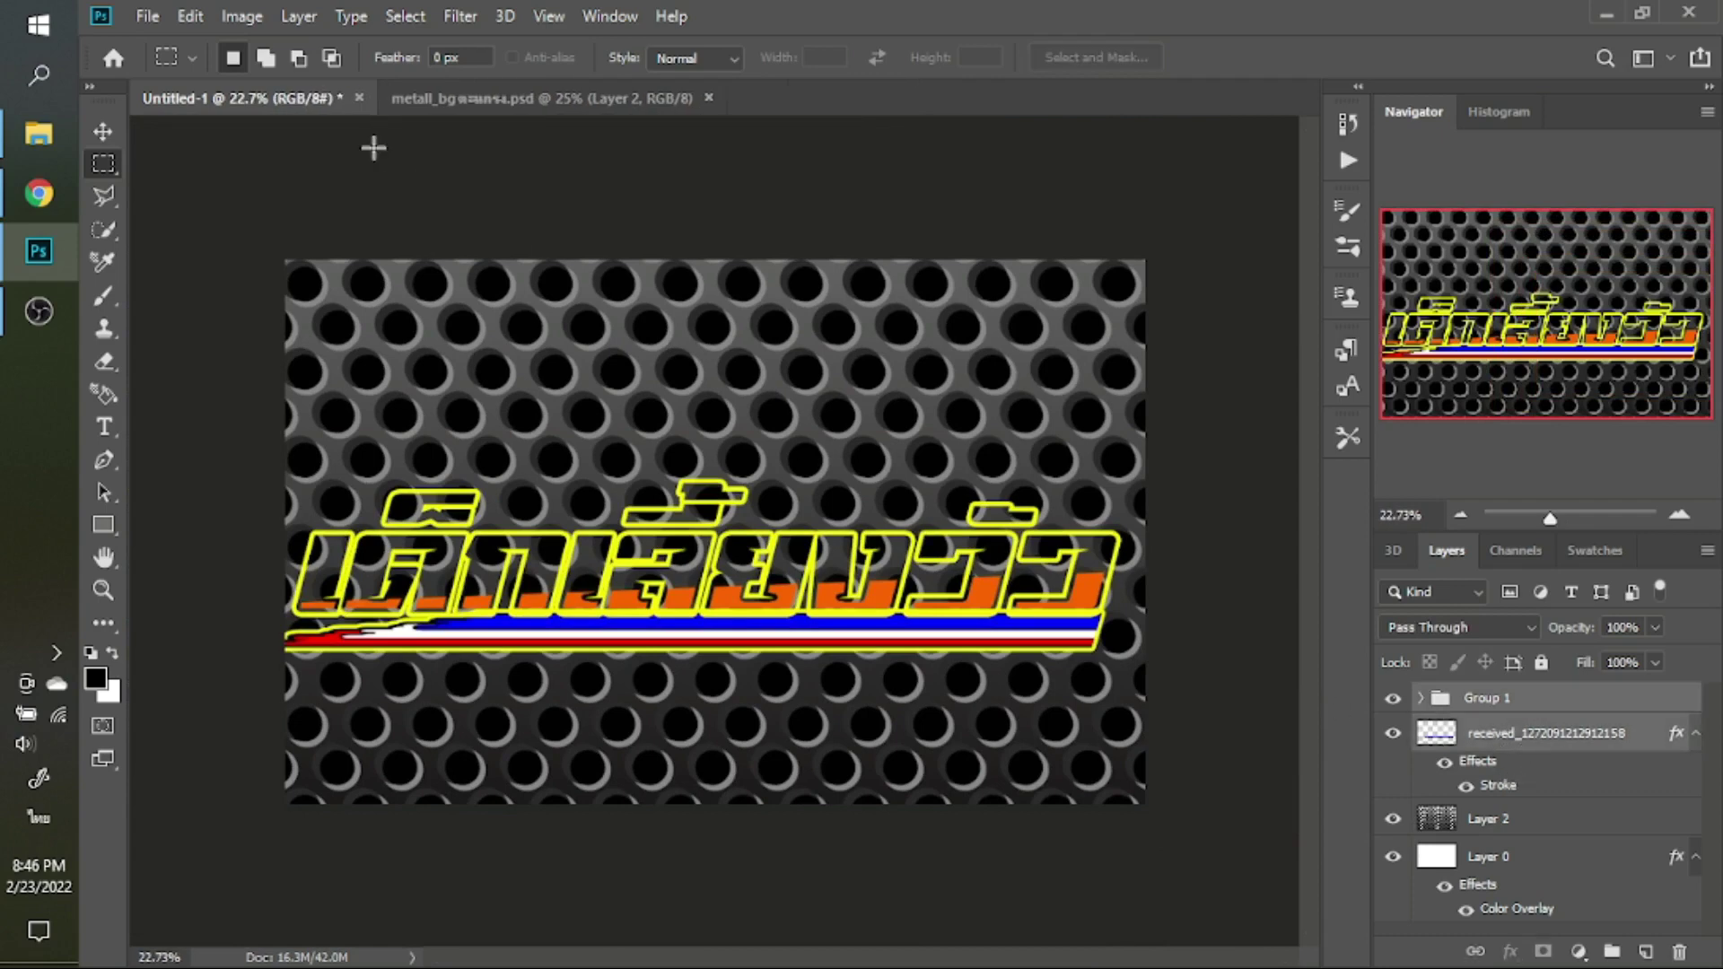
pyautogui.press('v')
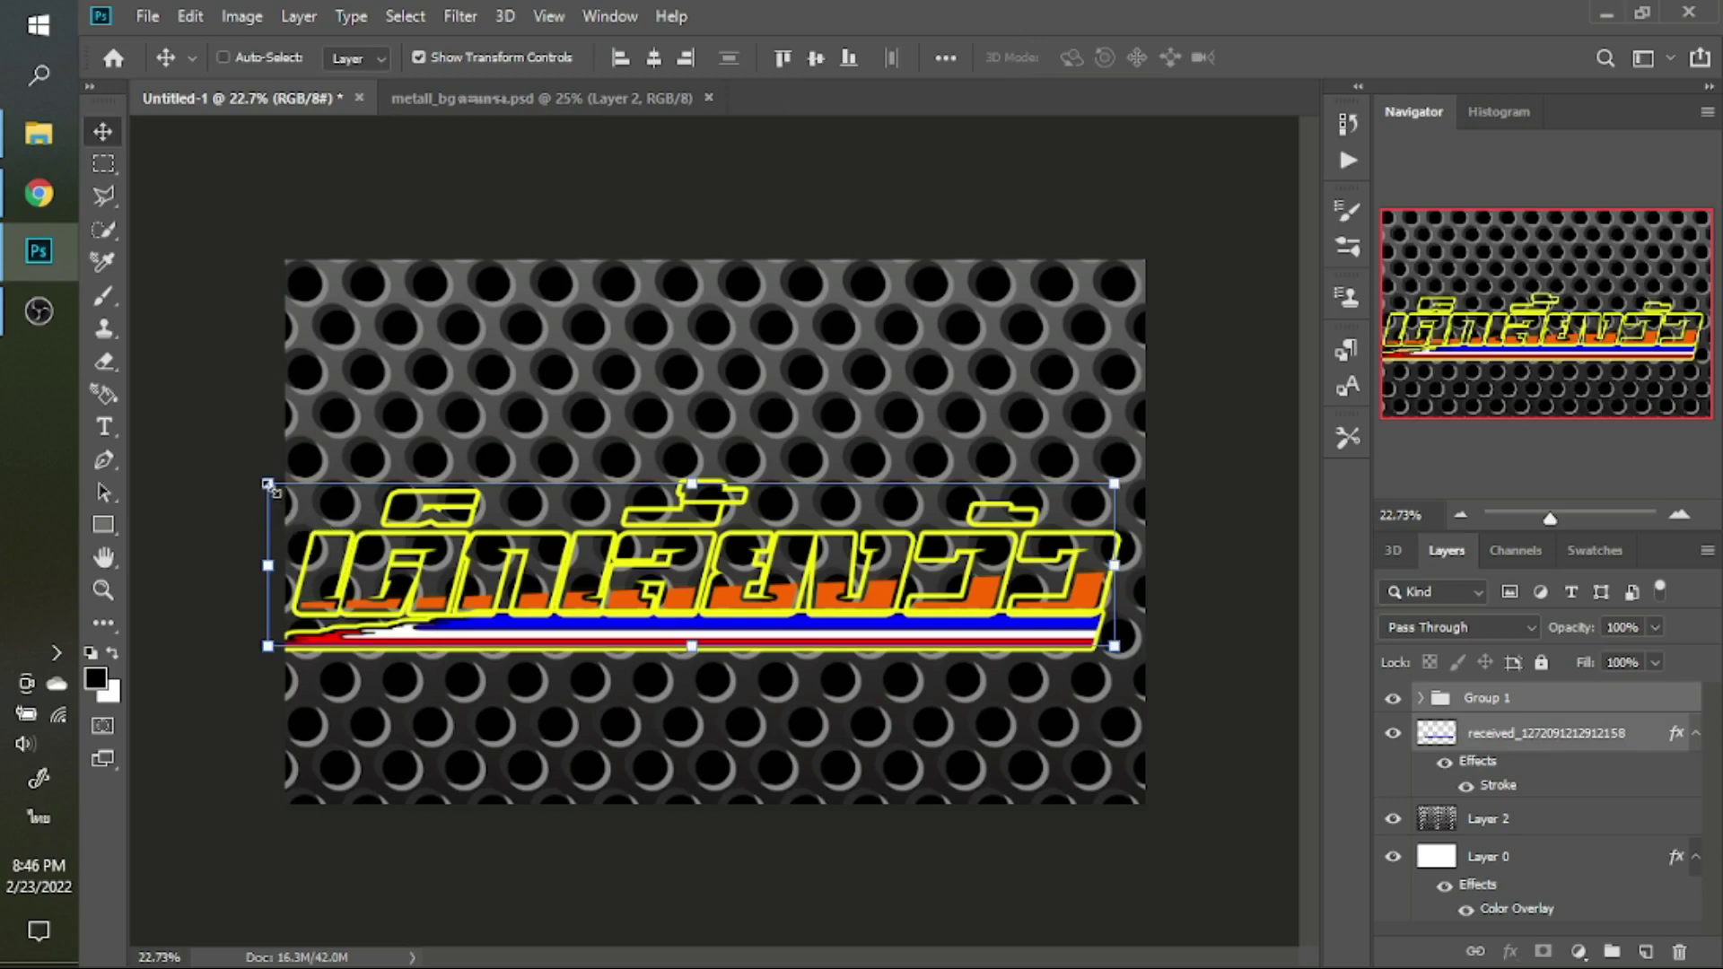
pyautogui.moveTo(269, 485); pyautogui.dragTo(298, 490)
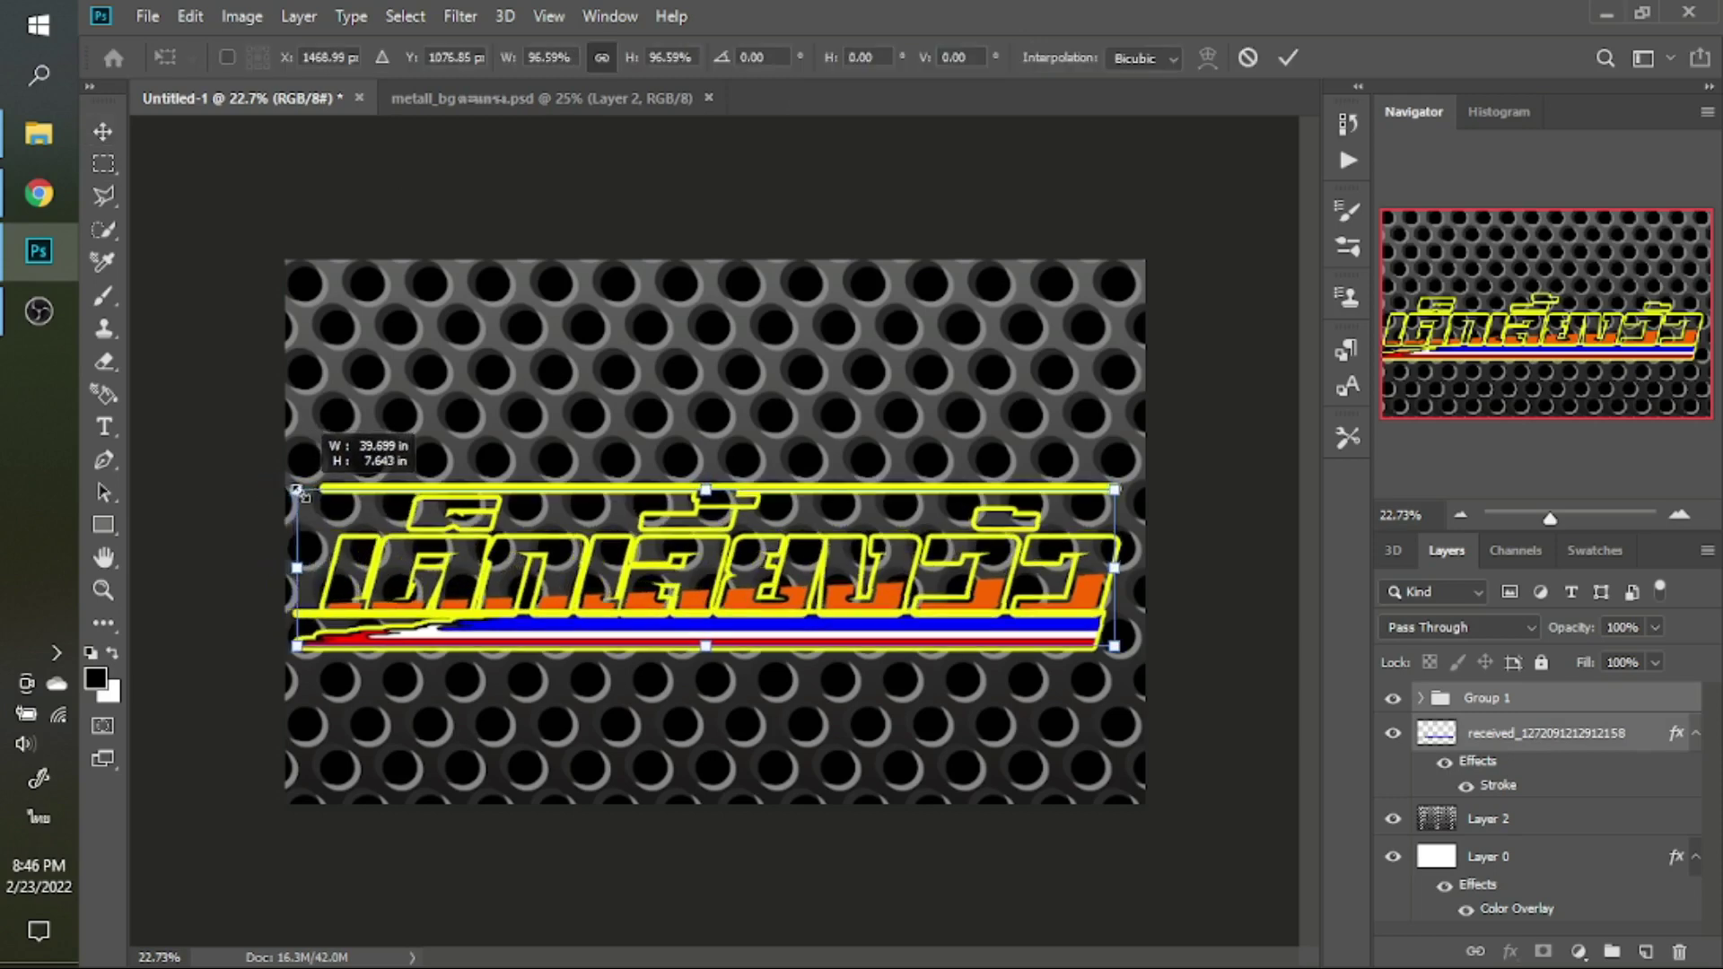
pyautogui.press('Return')
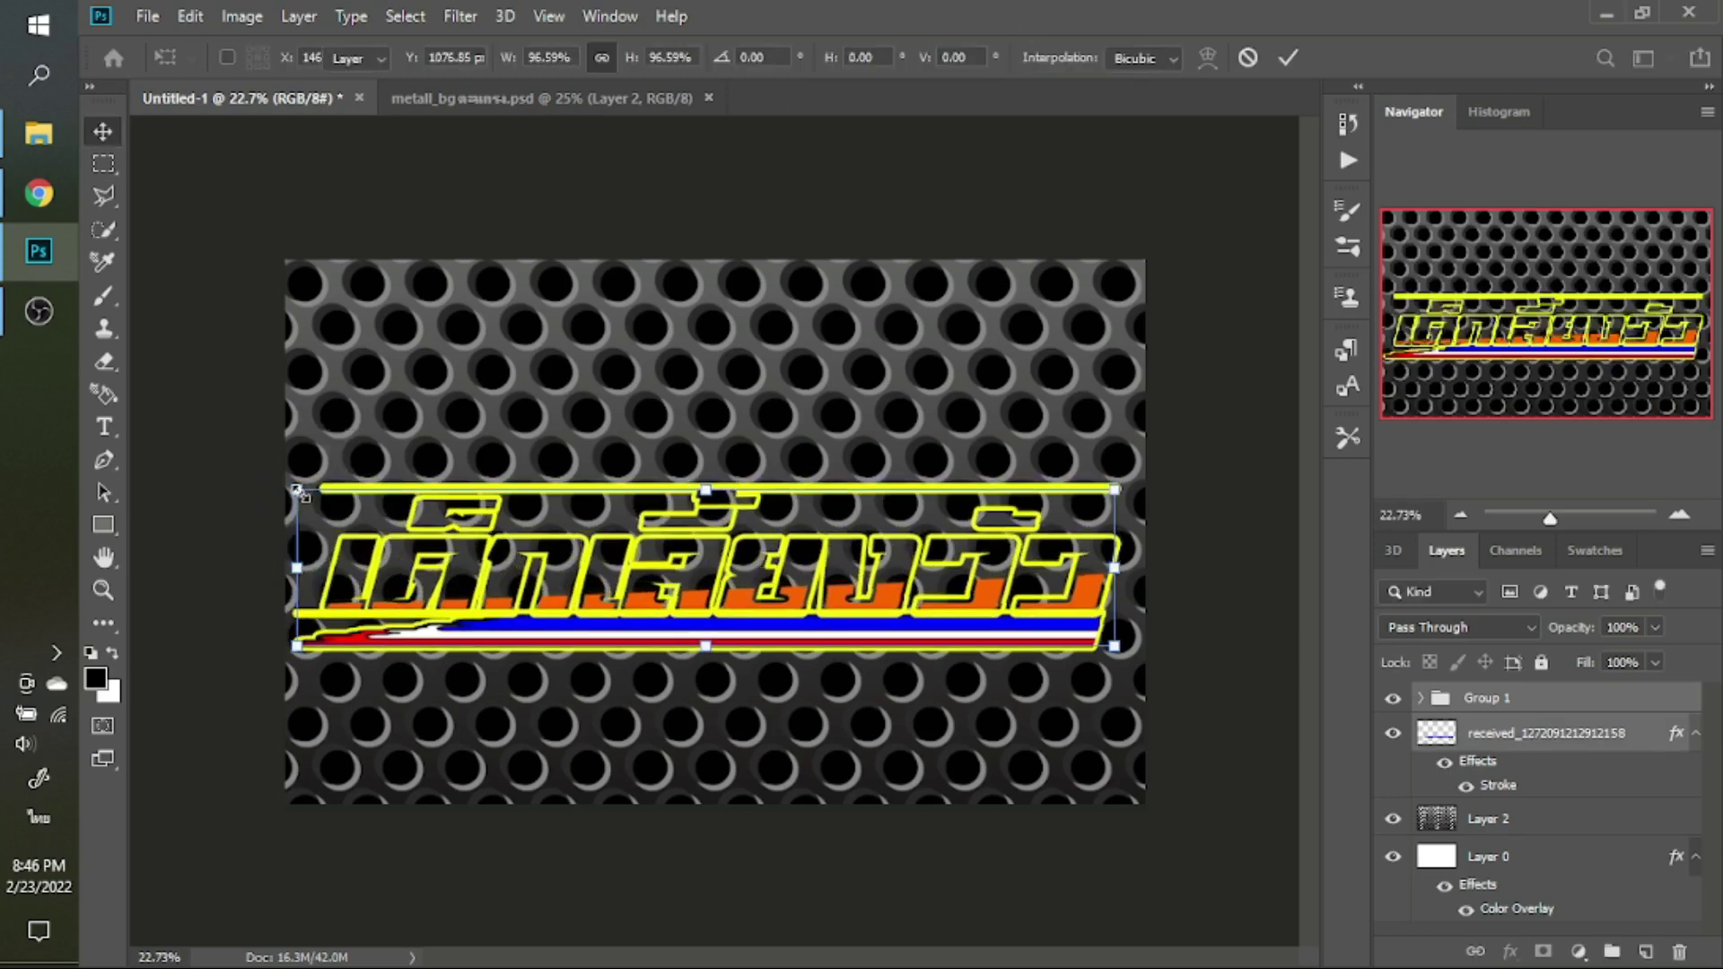
pyautogui.moveTo(601, 574); pyautogui.dragTo(604, 574)
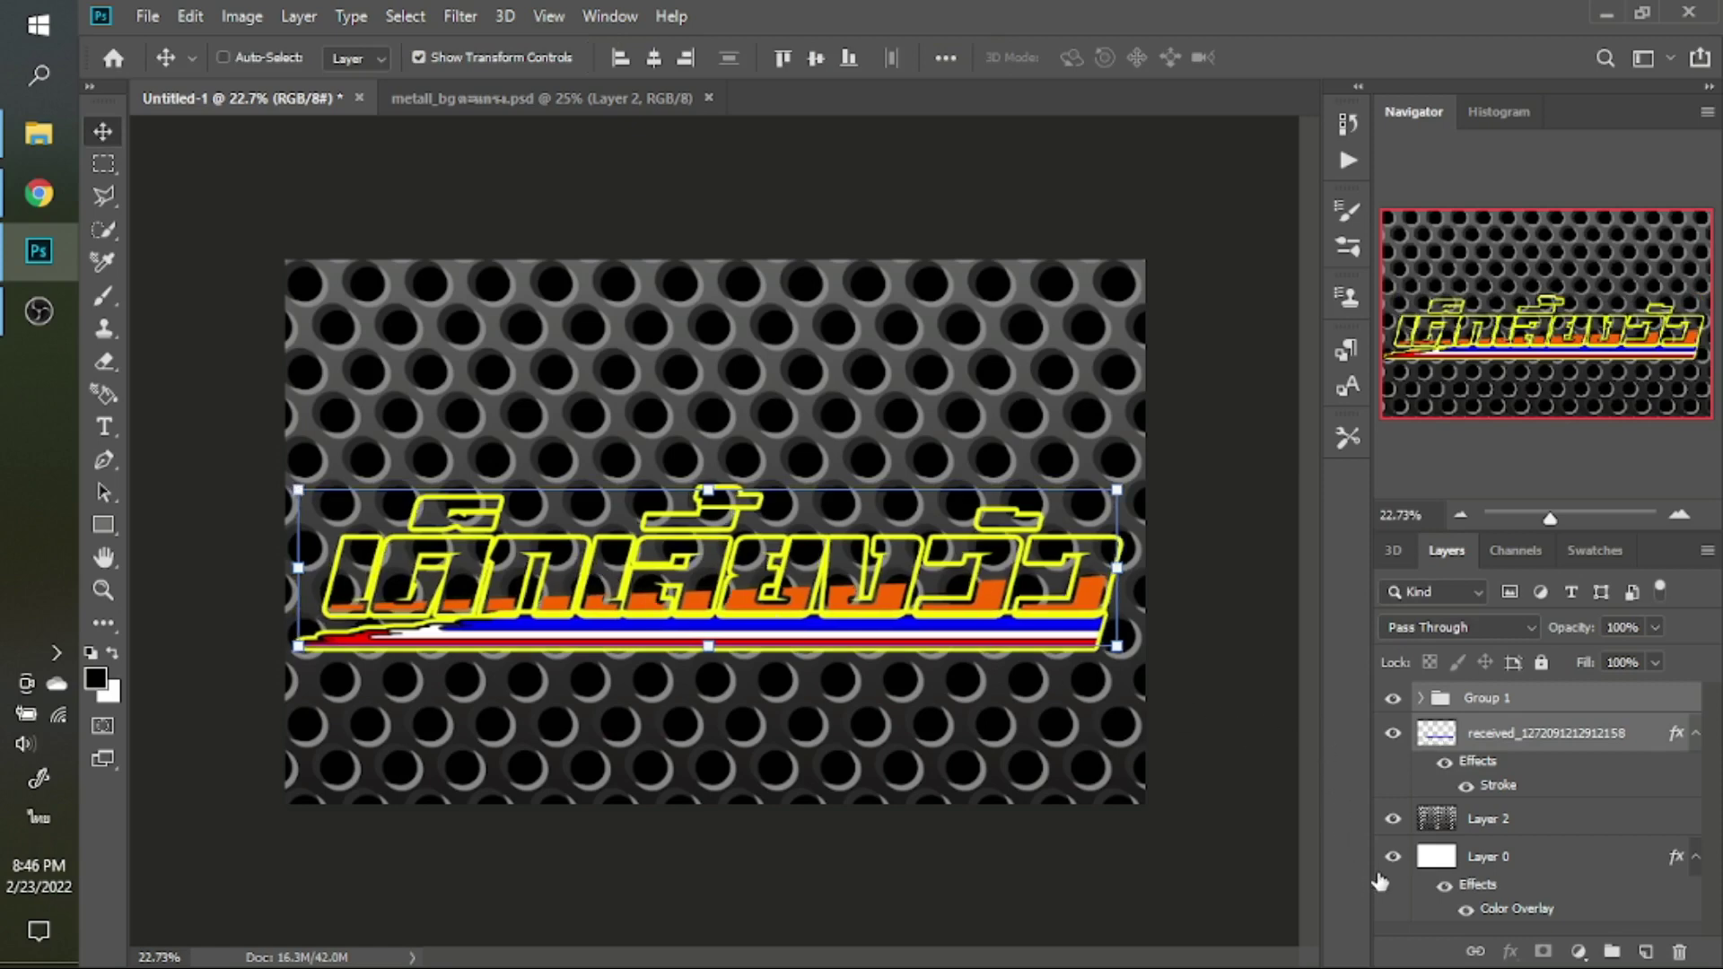
# Toggle the metal grille background off and on to check edges, then hide transform controls
pyautogui.click(1397, 819)
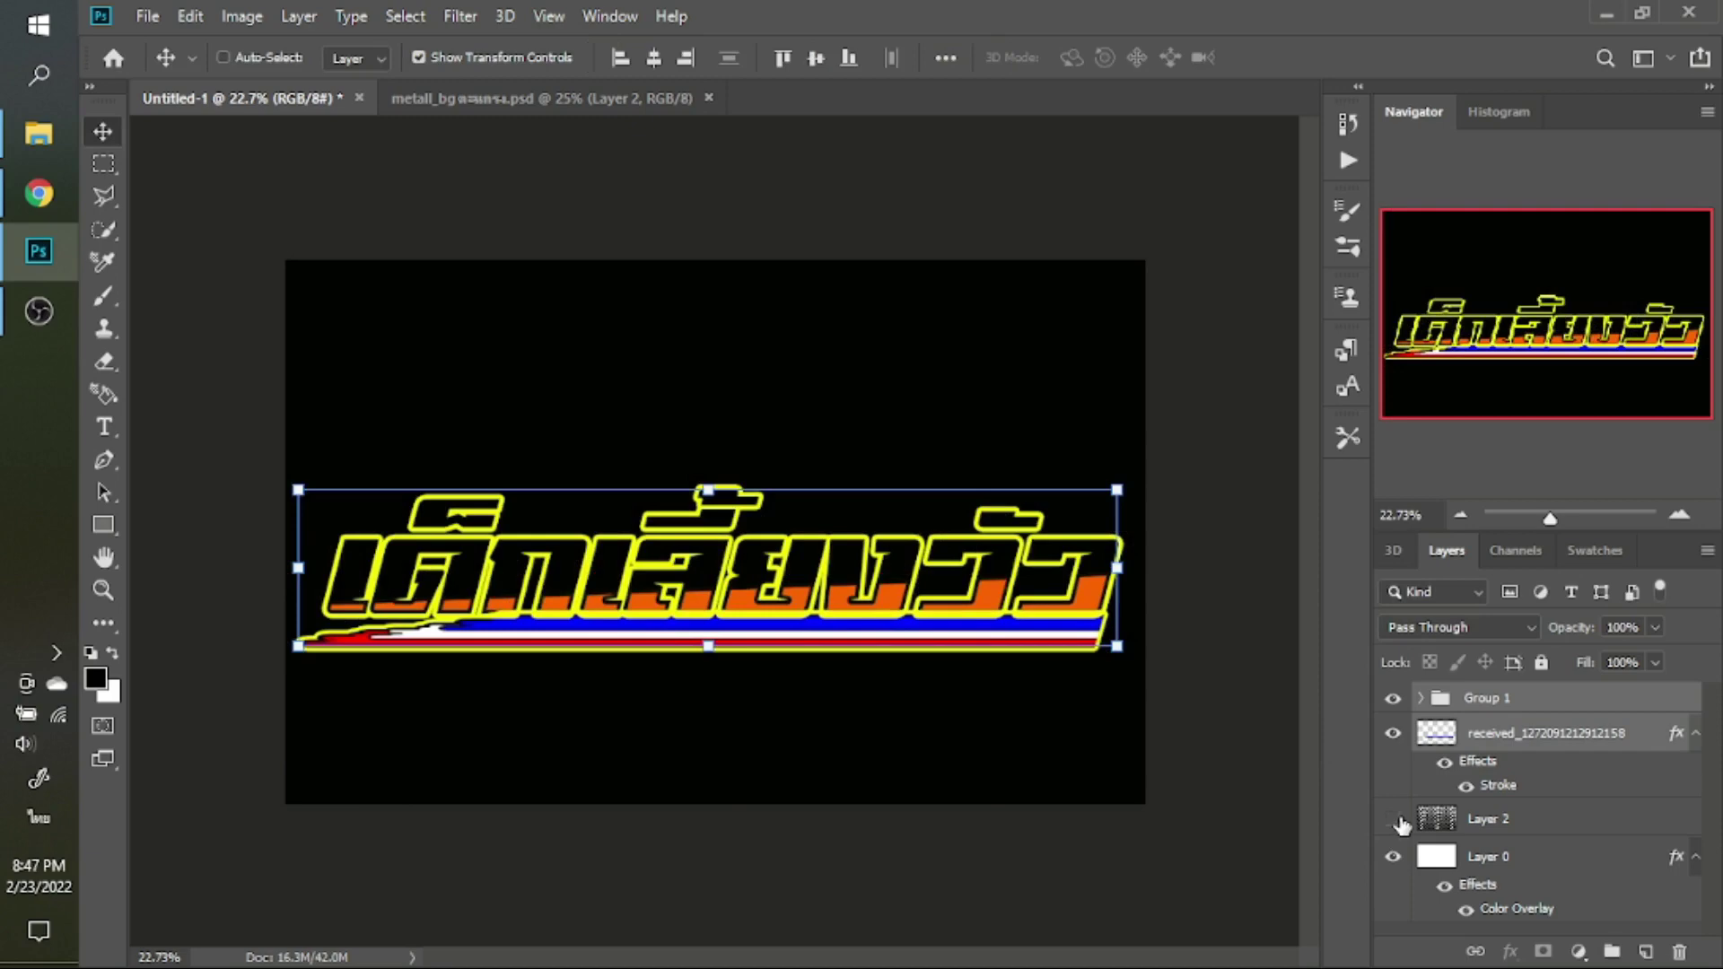
pyautogui.click(1394, 819)
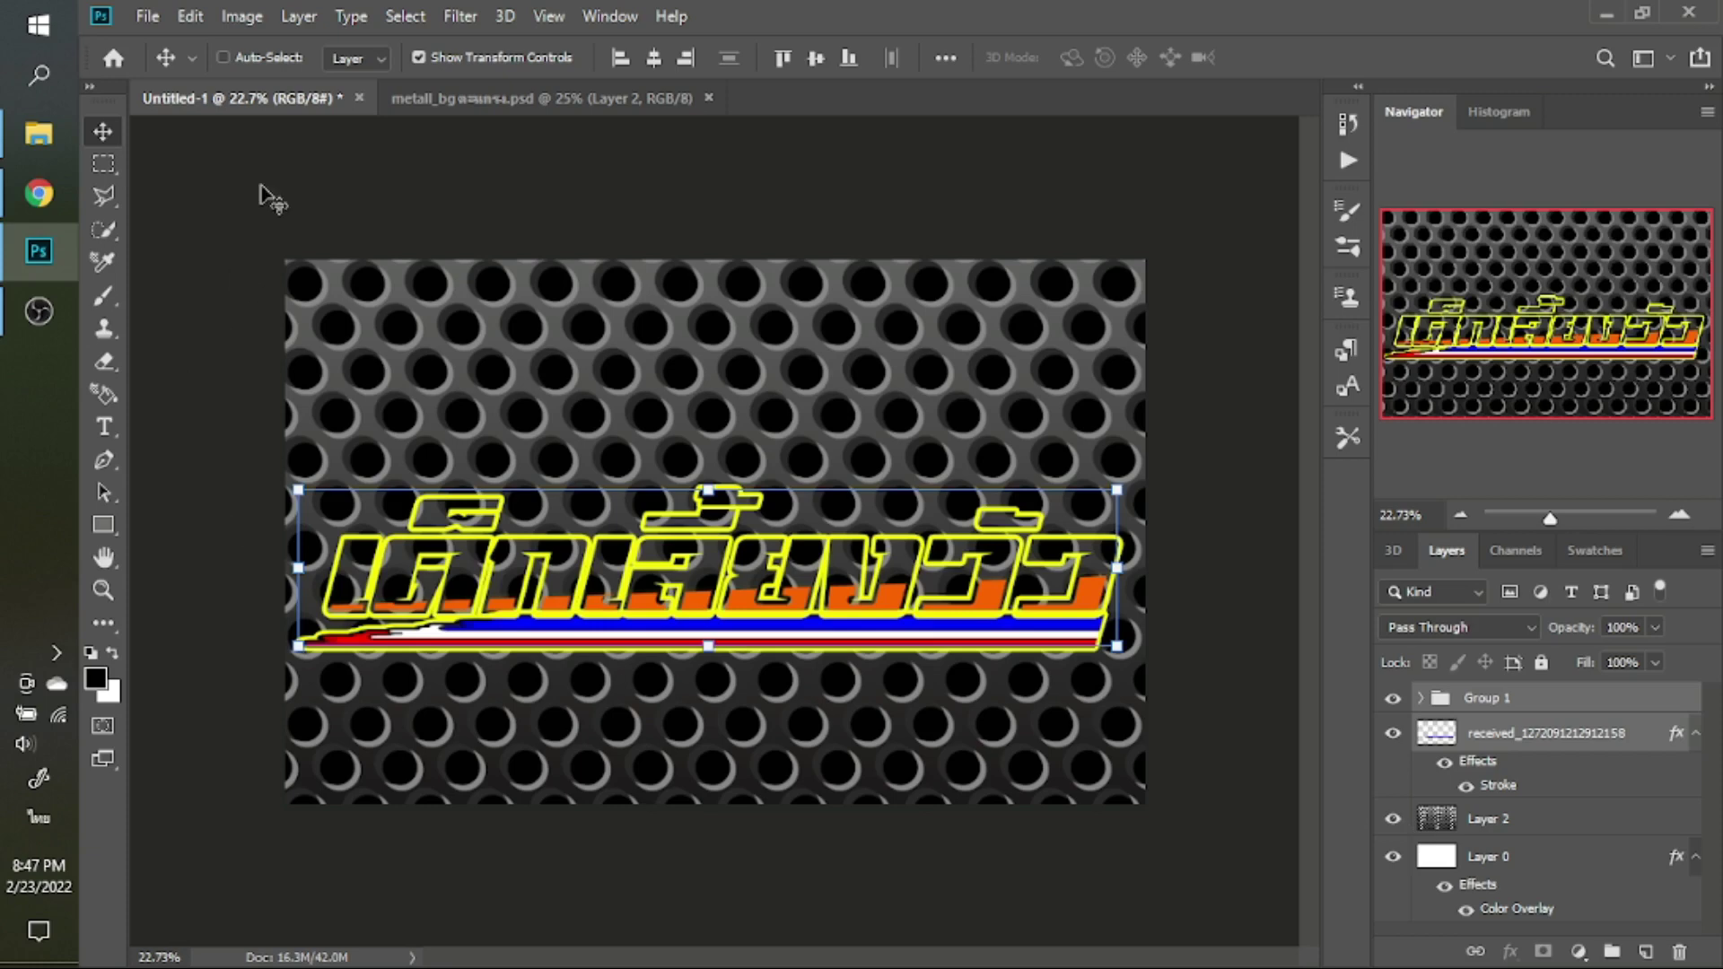
pyautogui.click(449, 55)
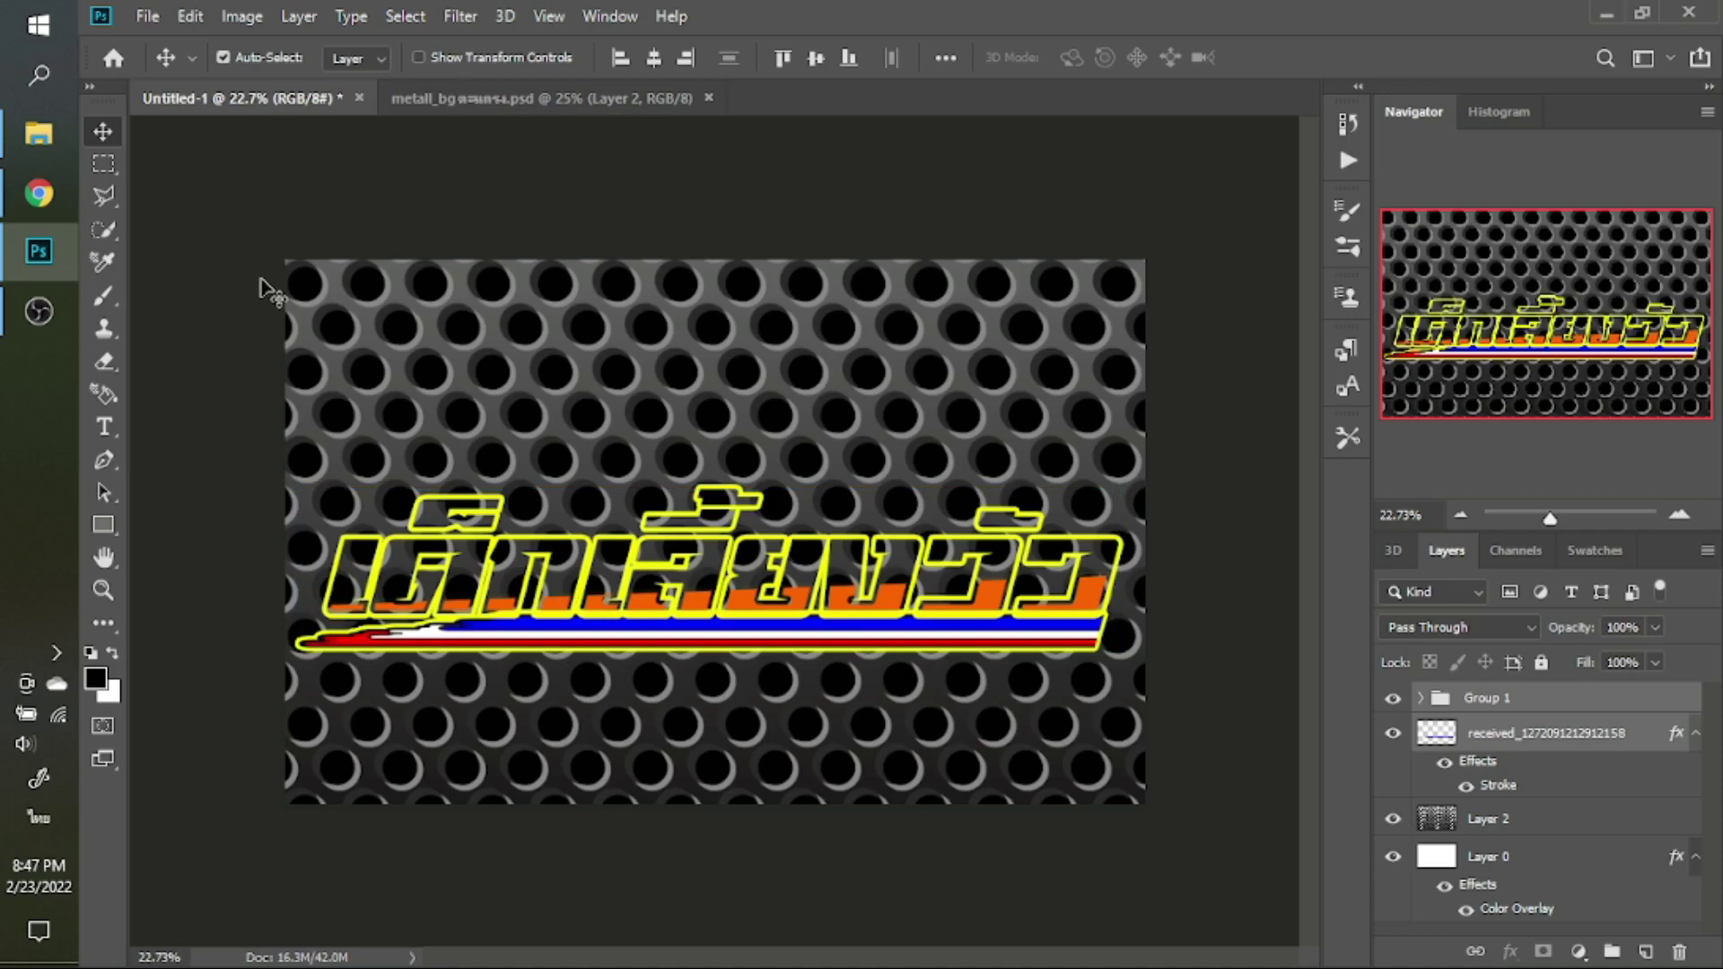
# Save a copy as a JPEG named 'ฟ' on the Desktop at maximum quality 12
pyautogui.hotkey('ctrl', 's')
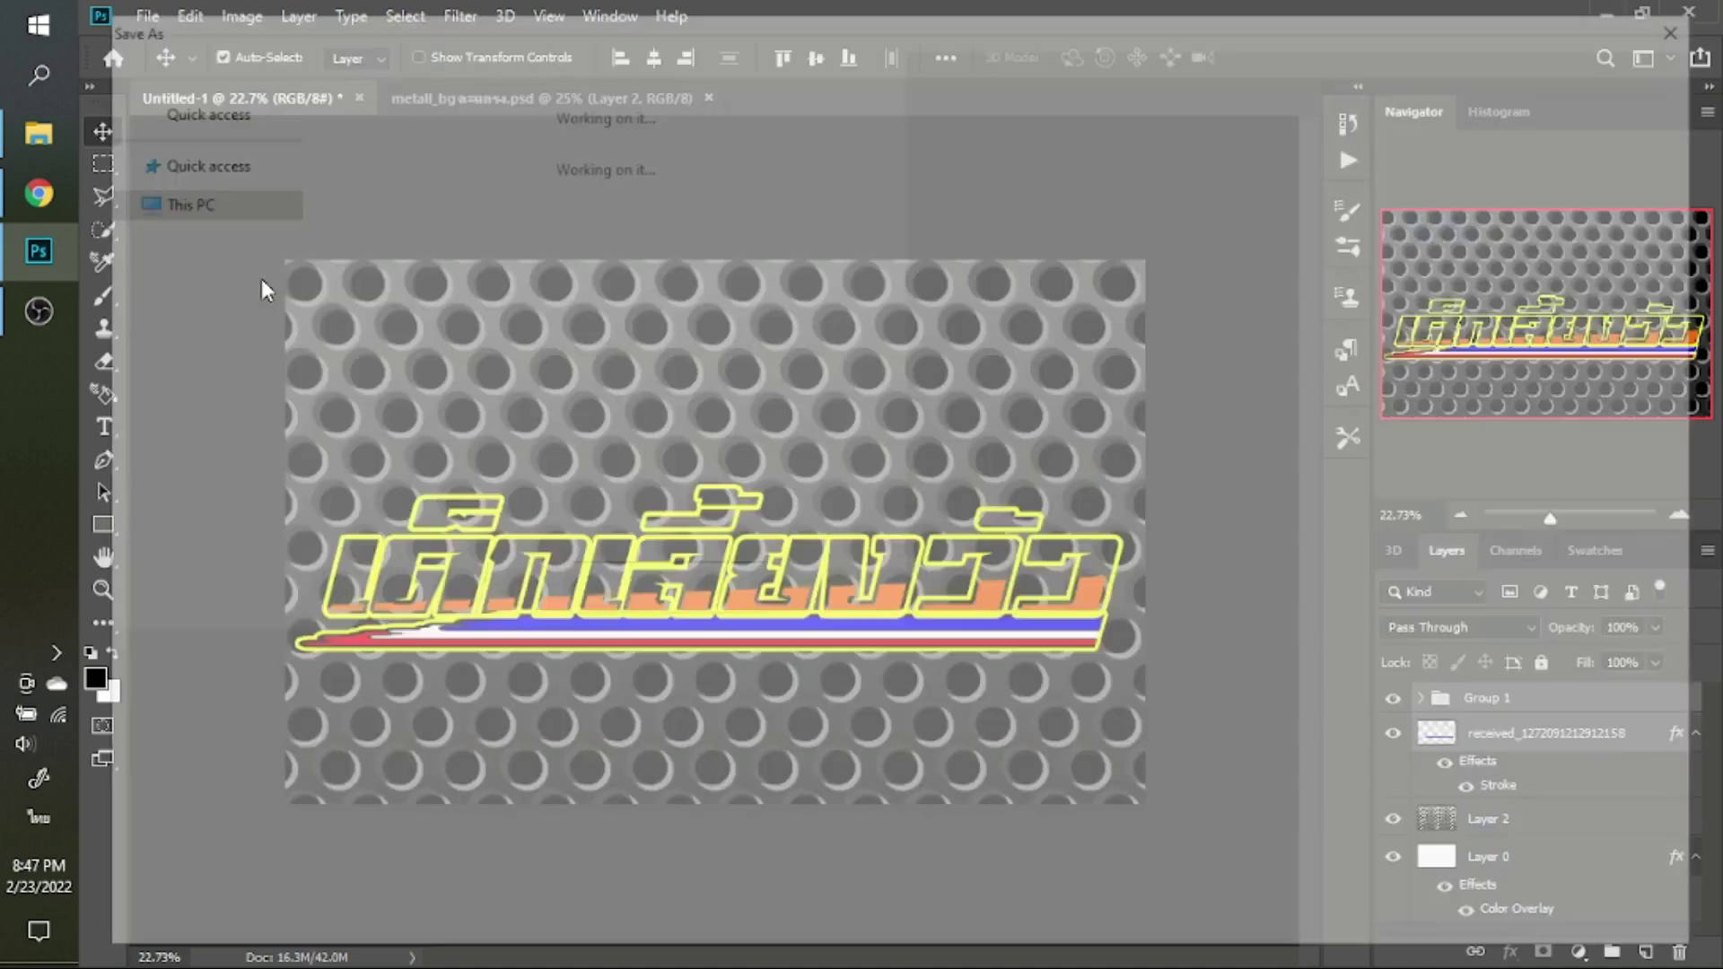
pyautogui.click(453, 736)
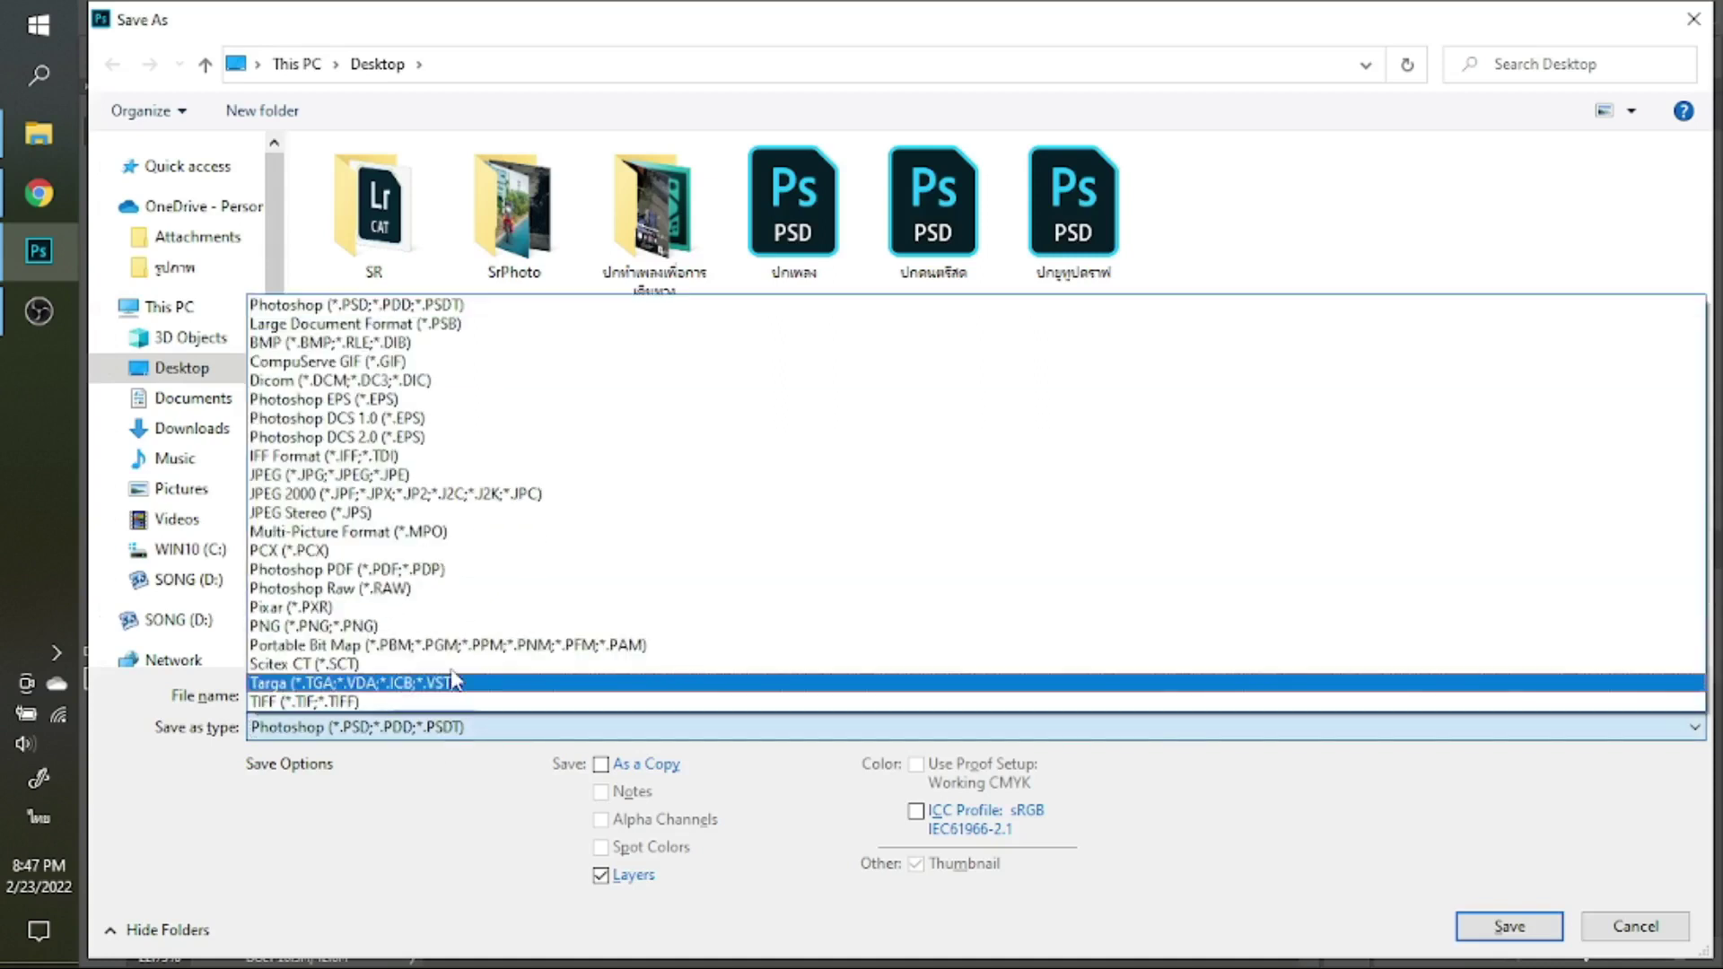
pyautogui.click(374, 487)
pyautogui.click(469, 692)
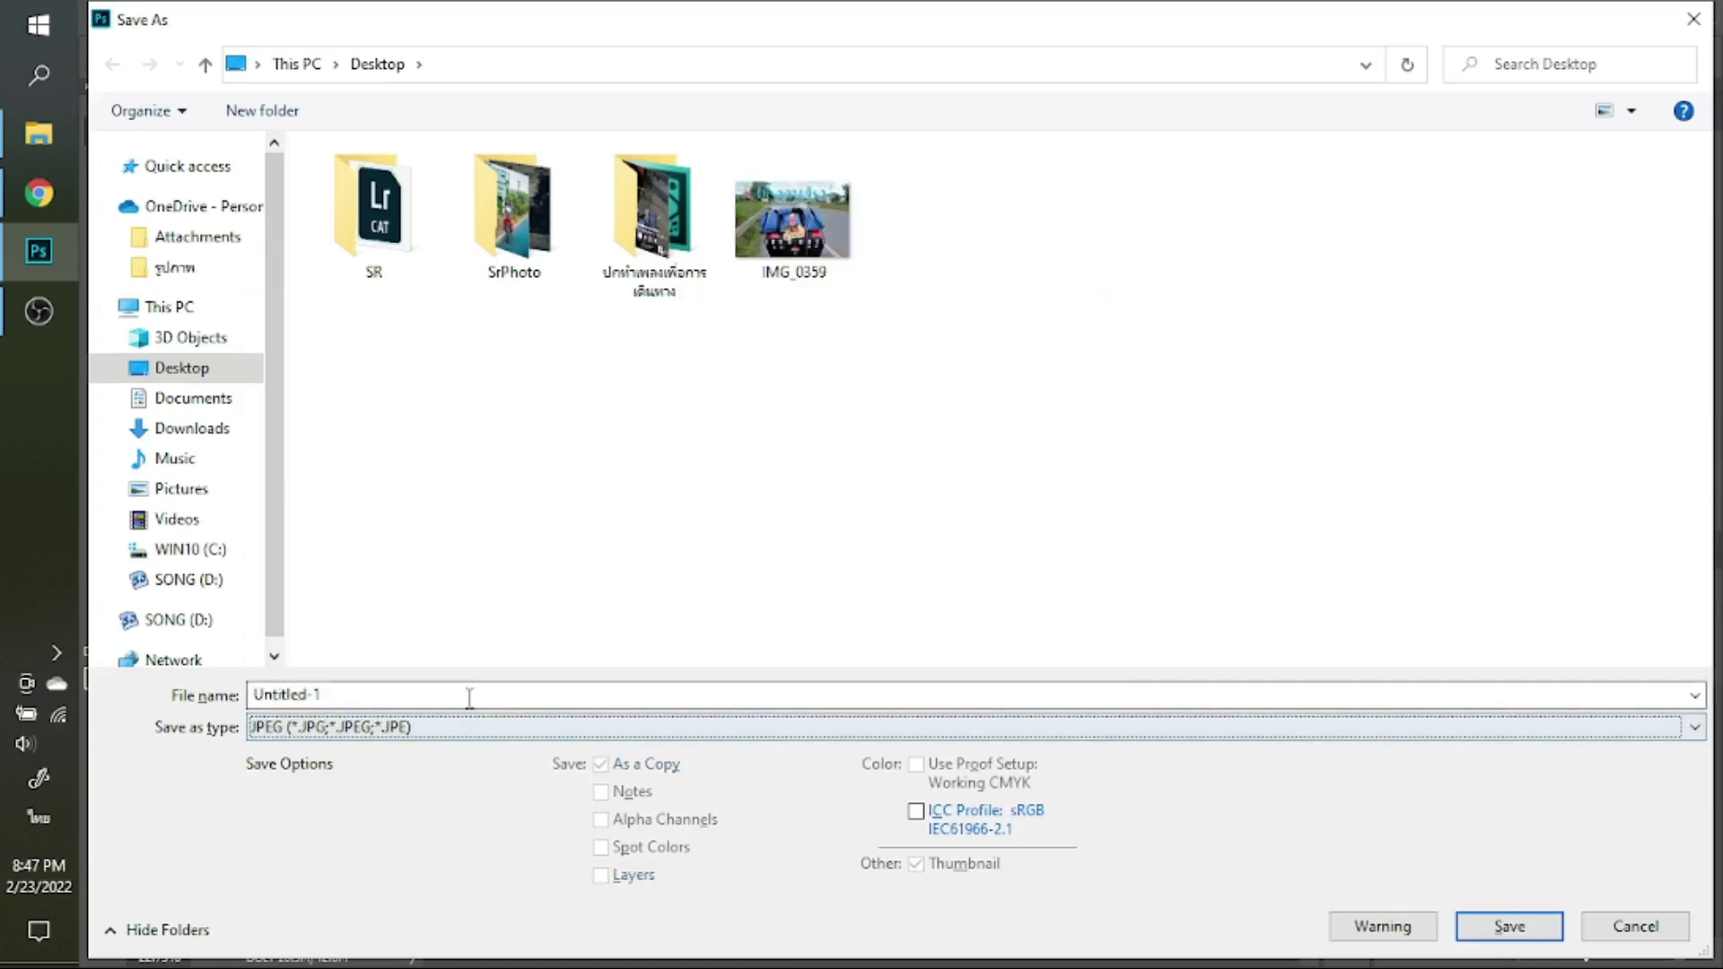
pyautogui.doubleClick(470, 692)
pyautogui.write('ฟ')
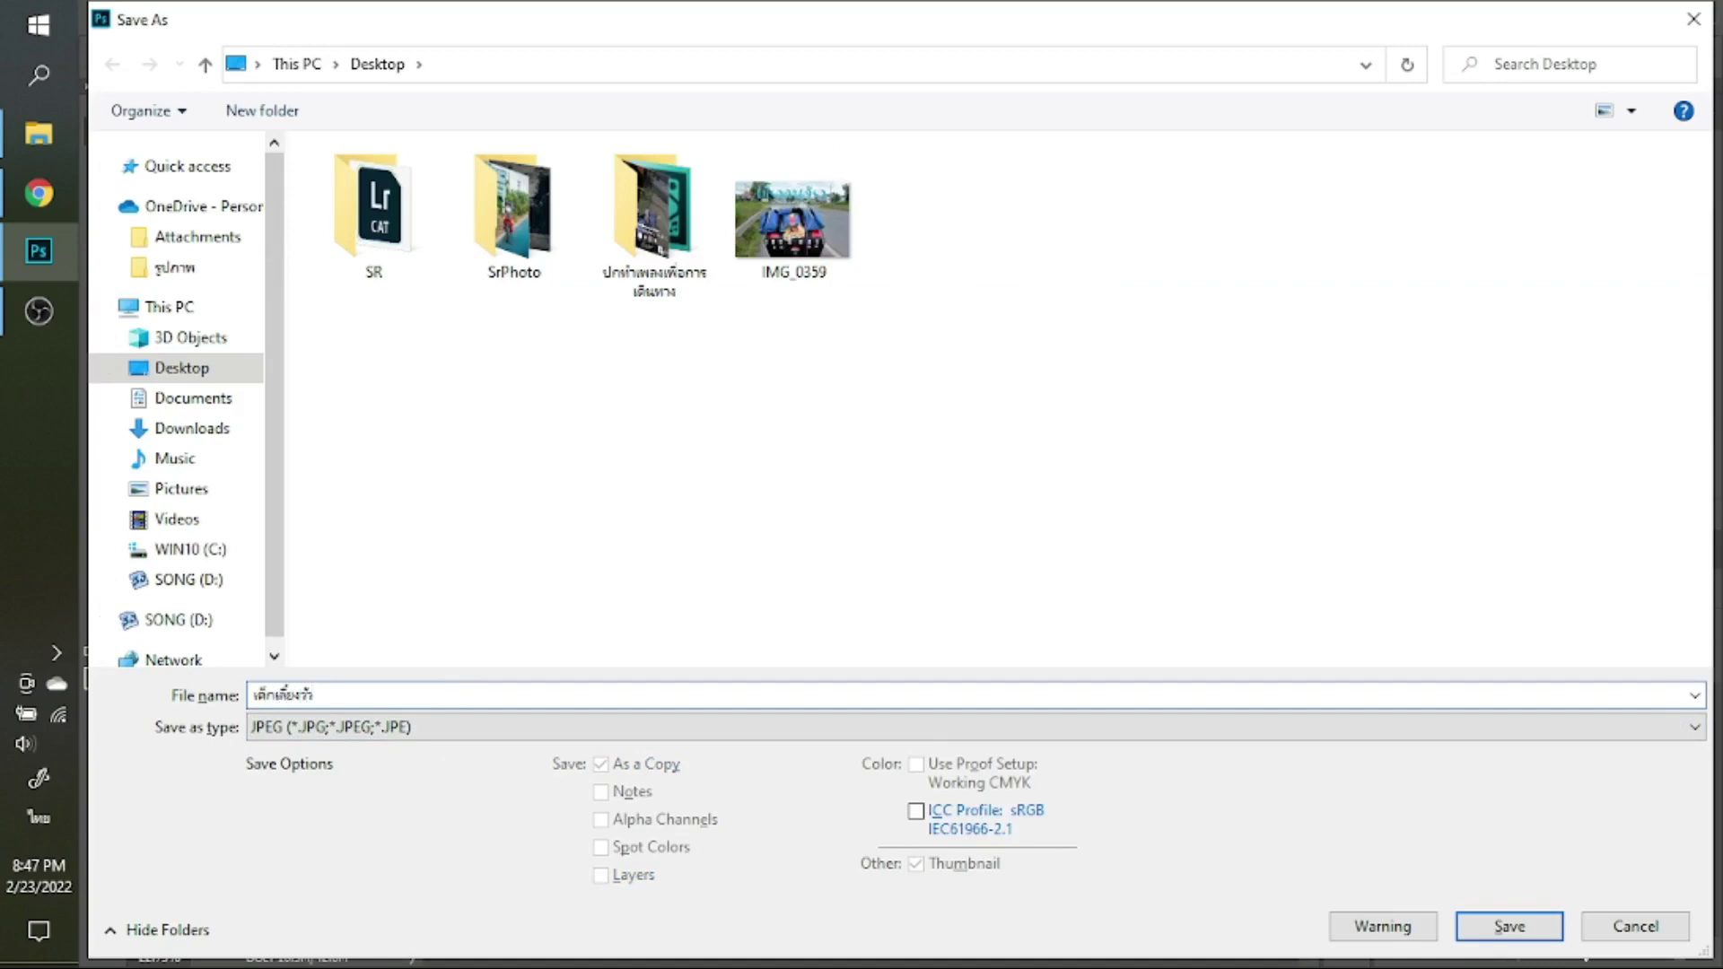
pyautogui.press('Return')
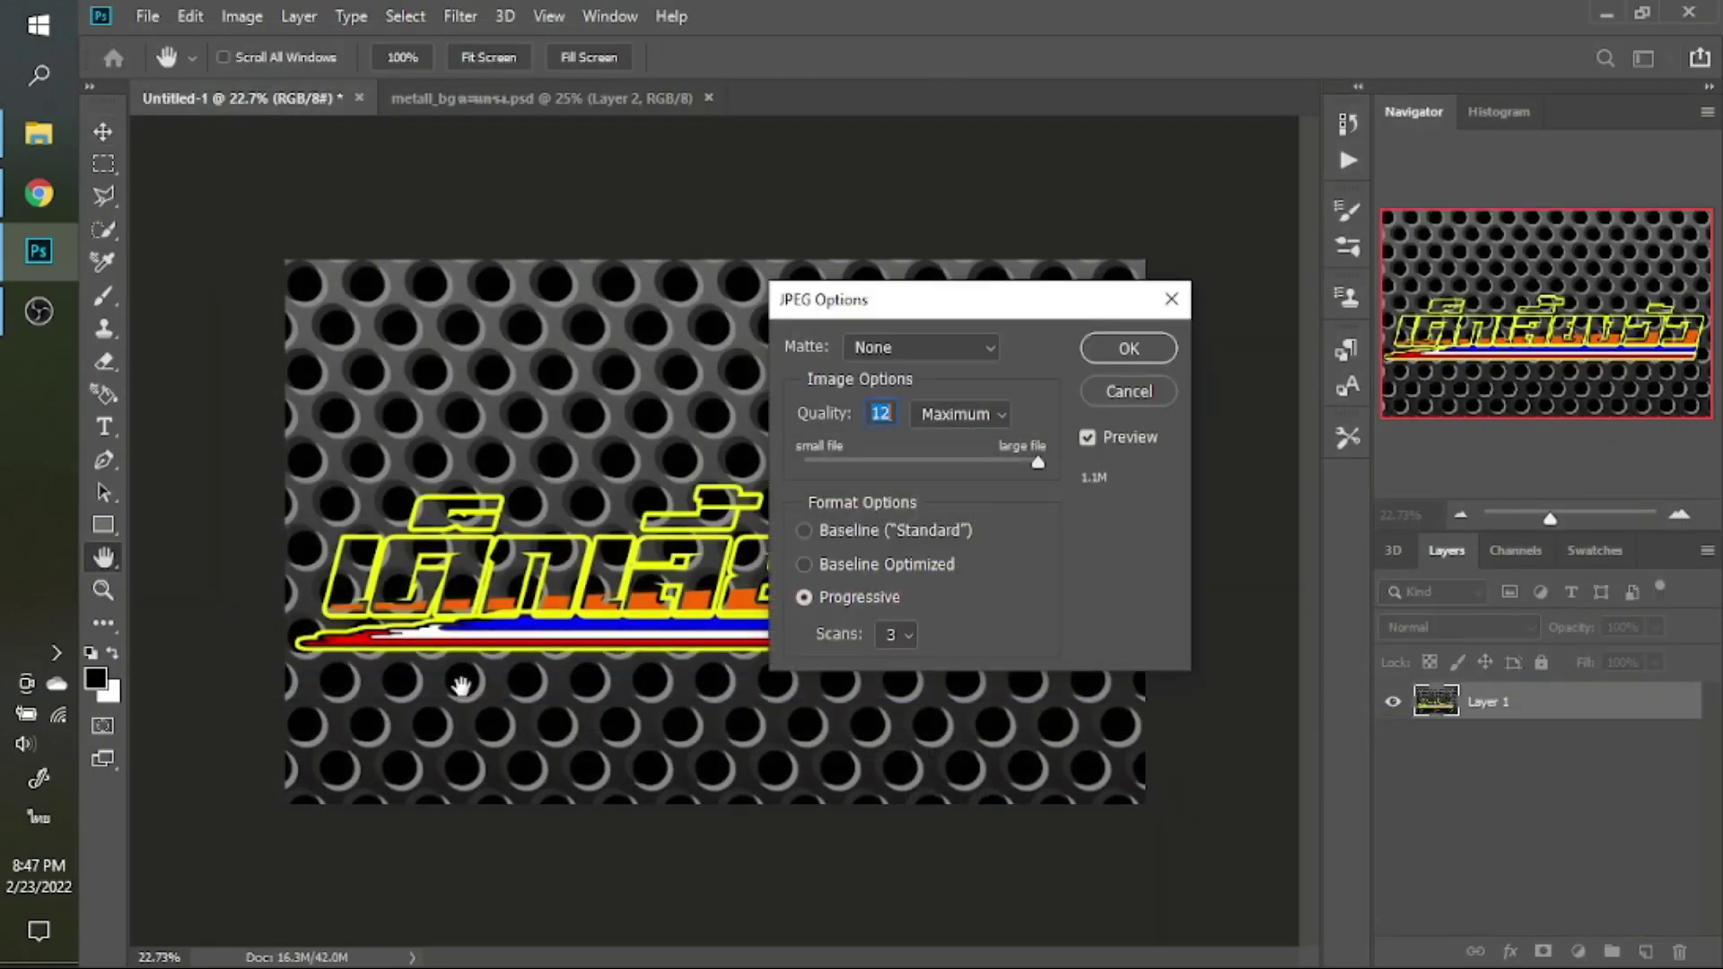
pyautogui.press('Return')
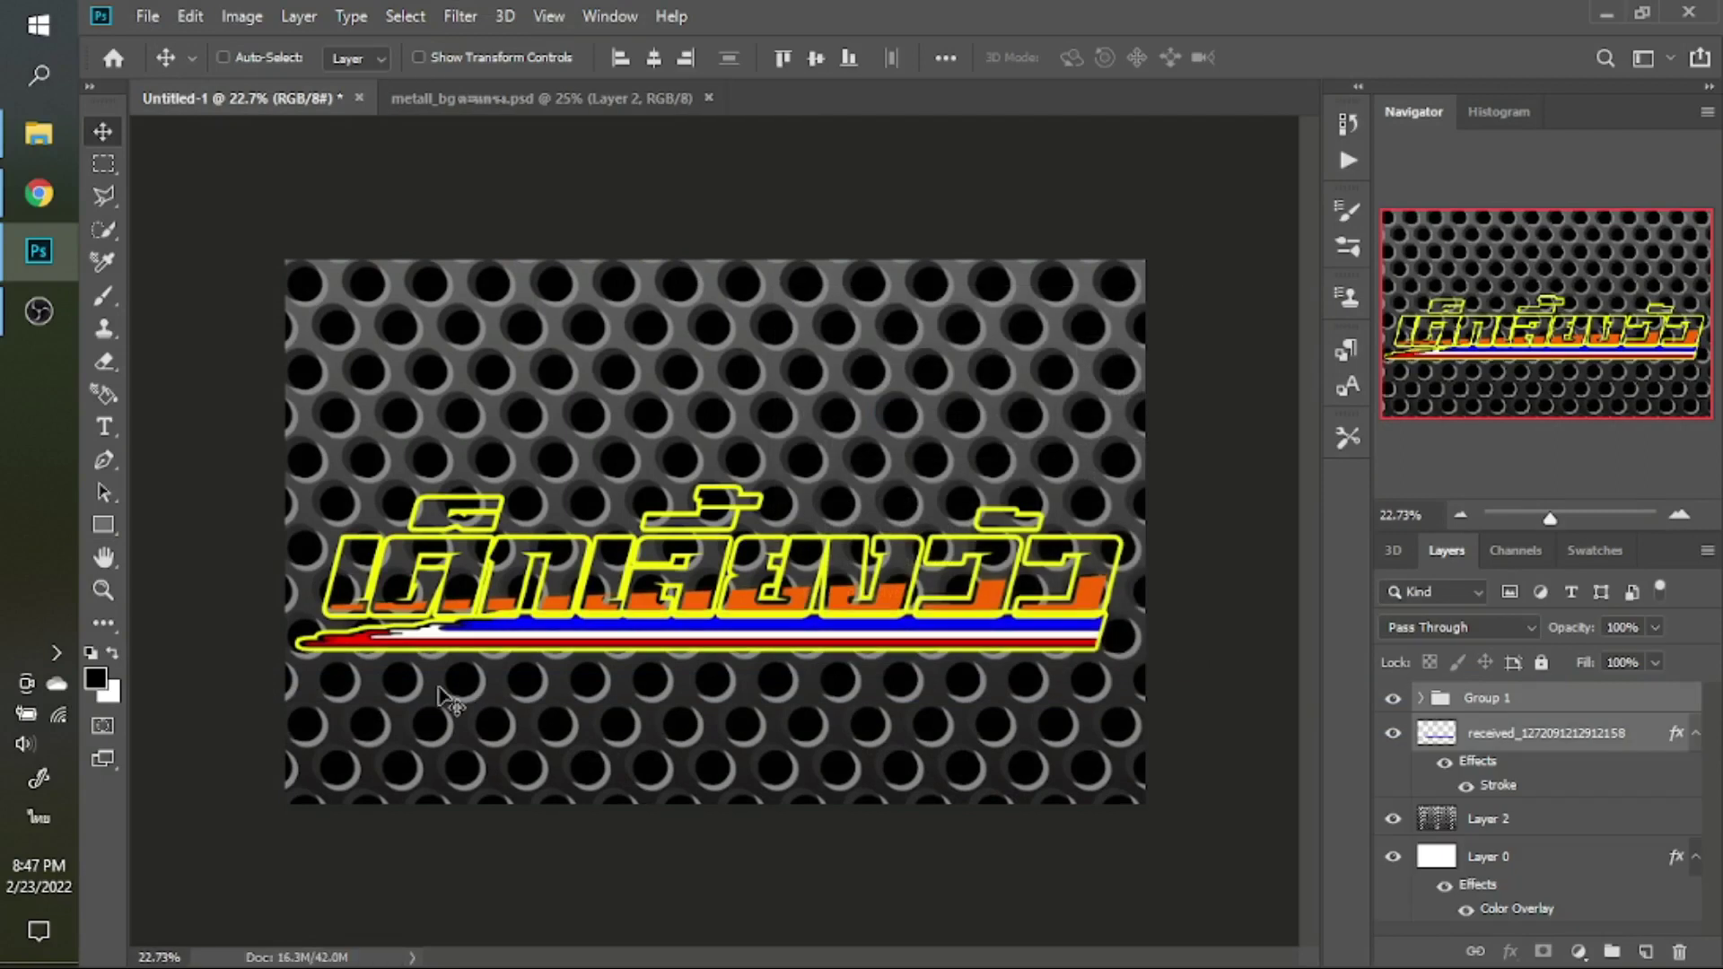
# Open the saved banner JPEG from the desktop in Photos and view it full screen
pyautogui.click(1607, 10)
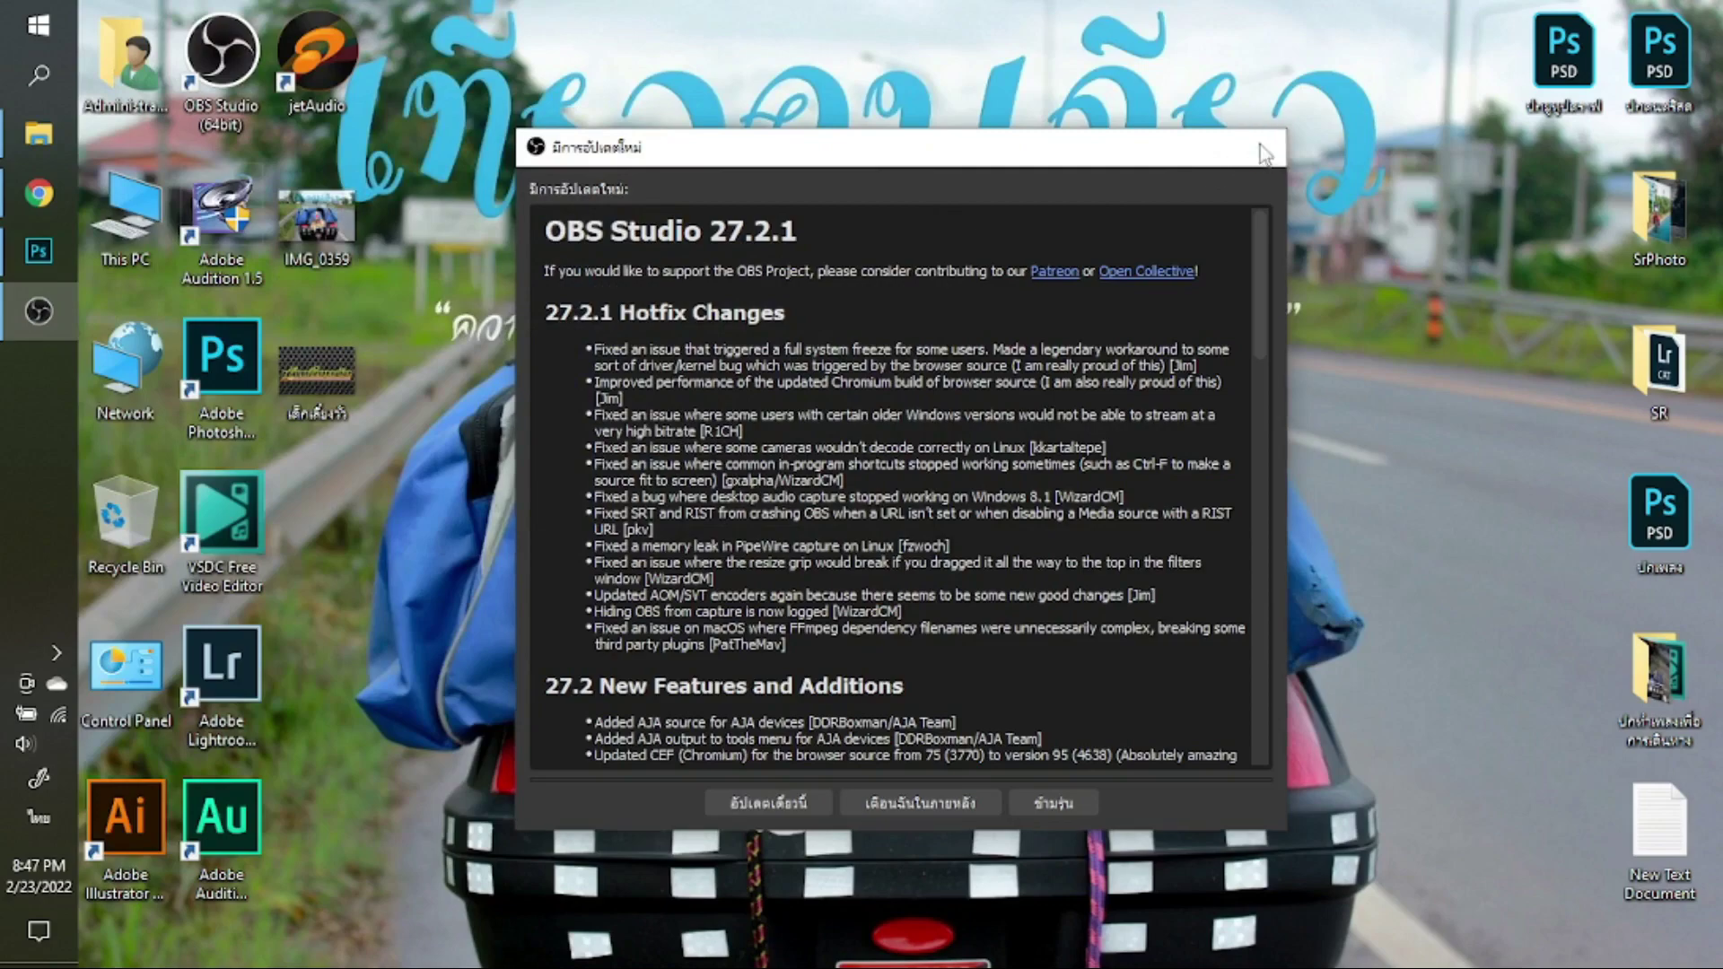
pyautogui.click(1267, 147)
pyautogui.doubleClick(295, 384)
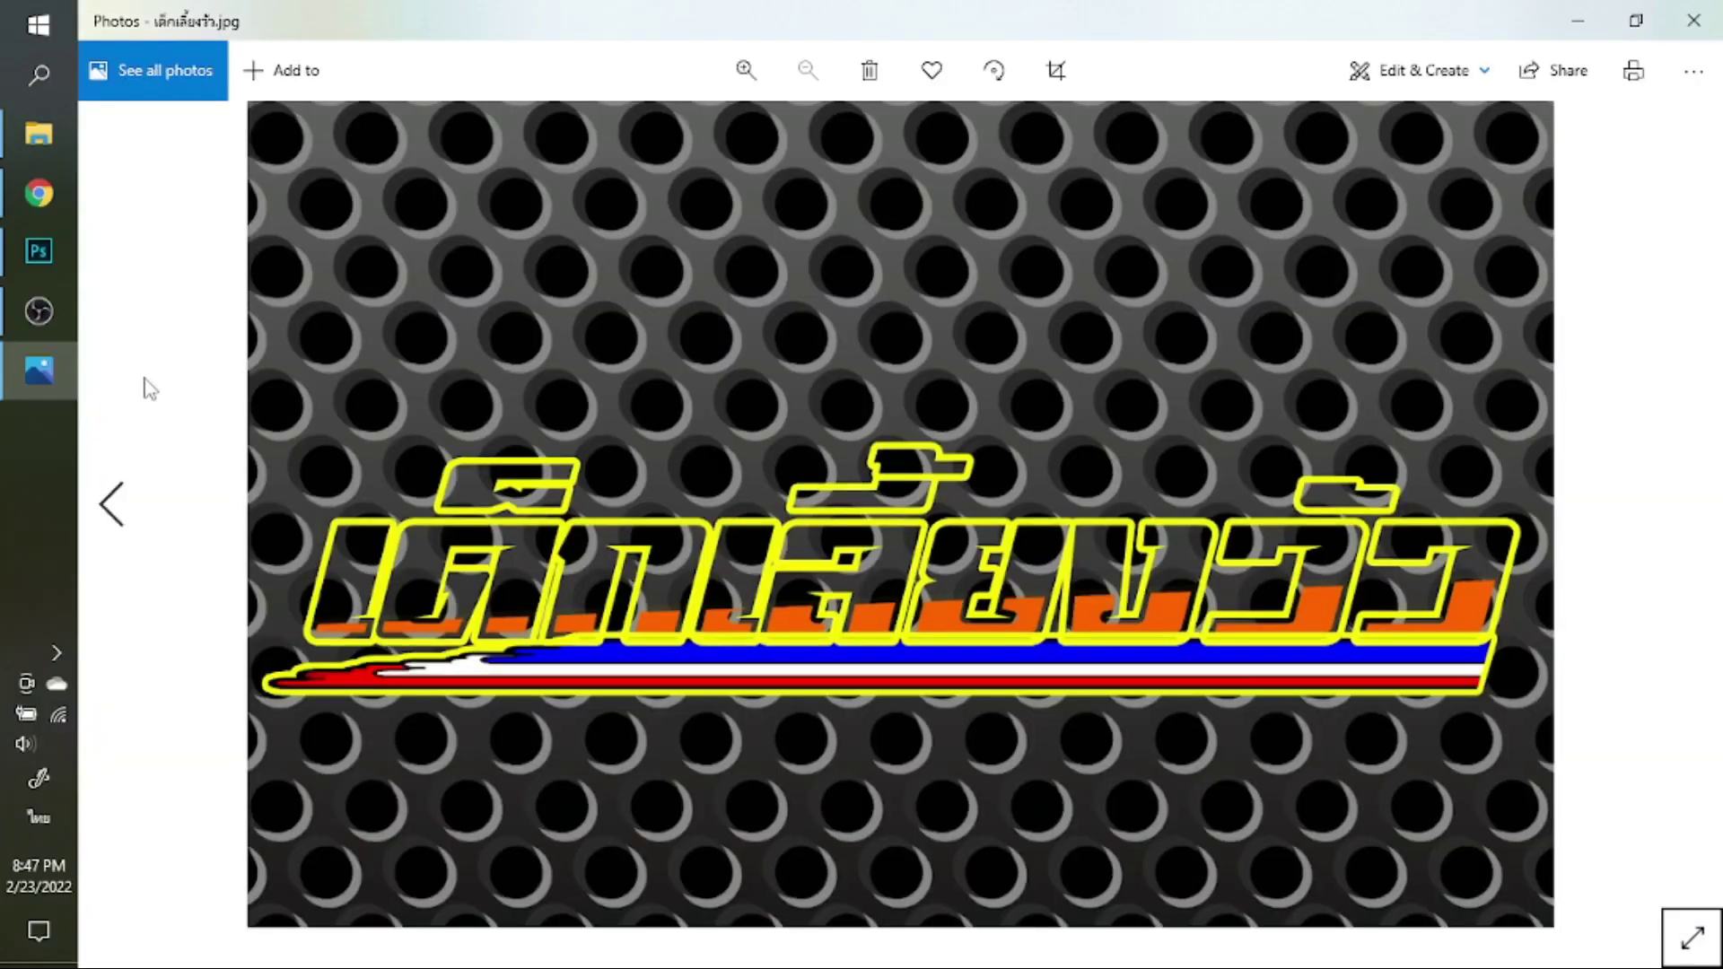
pyautogui.press('F11')
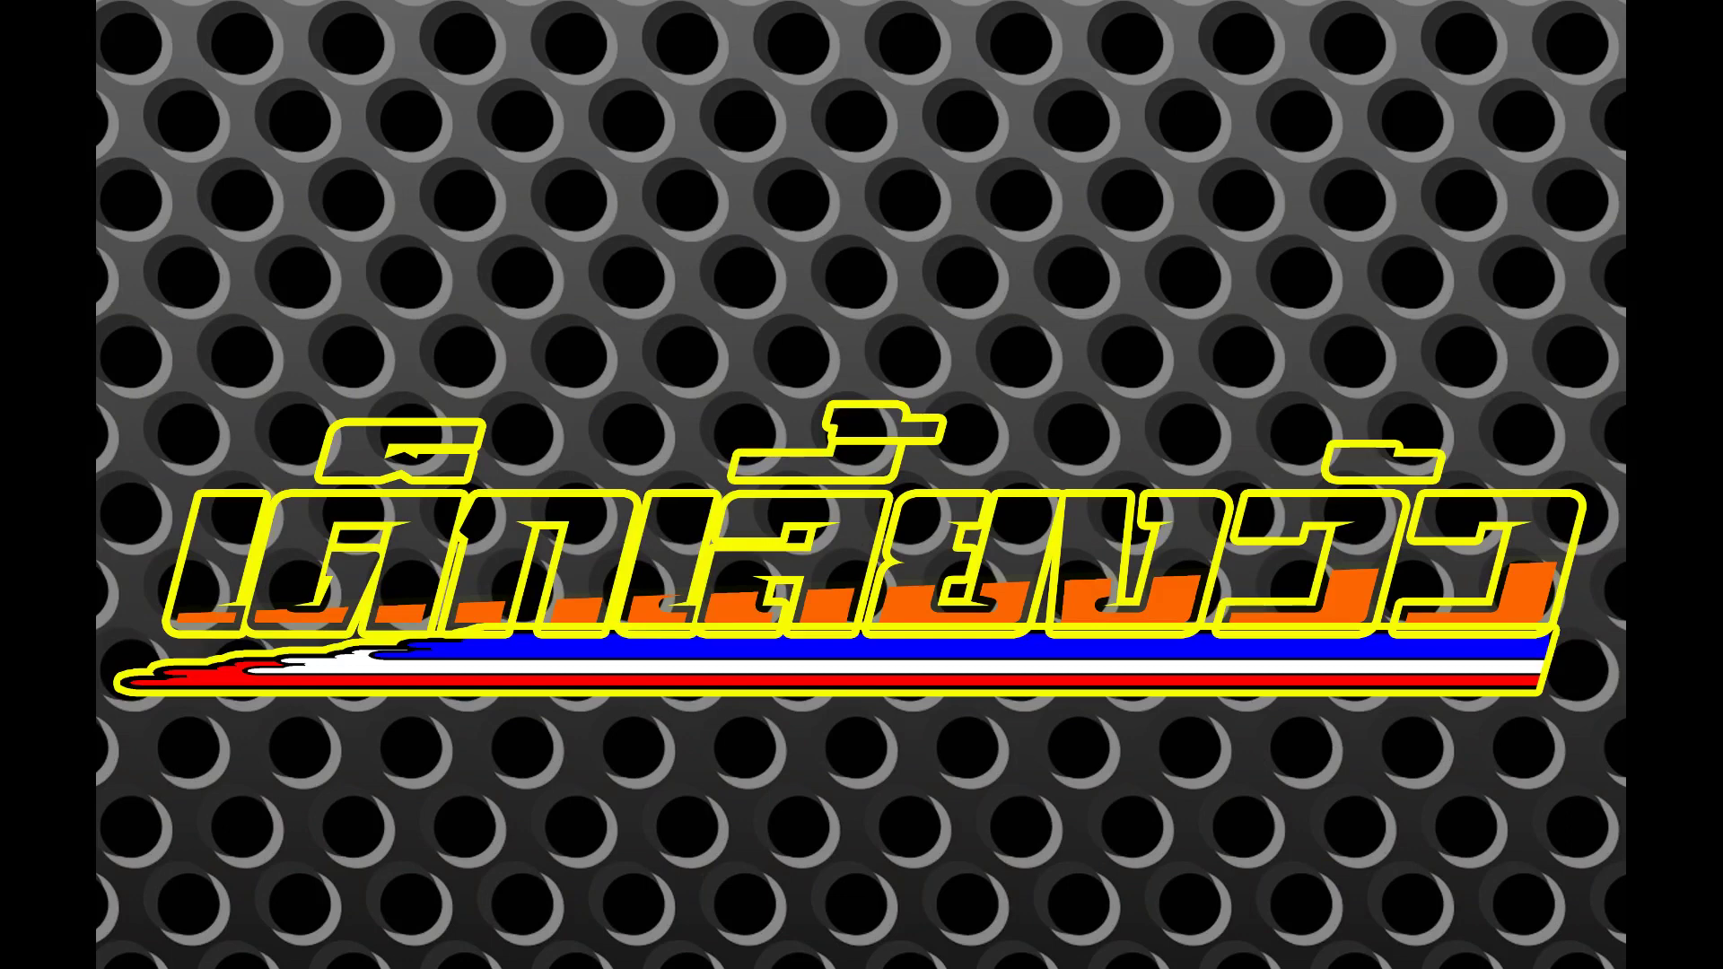